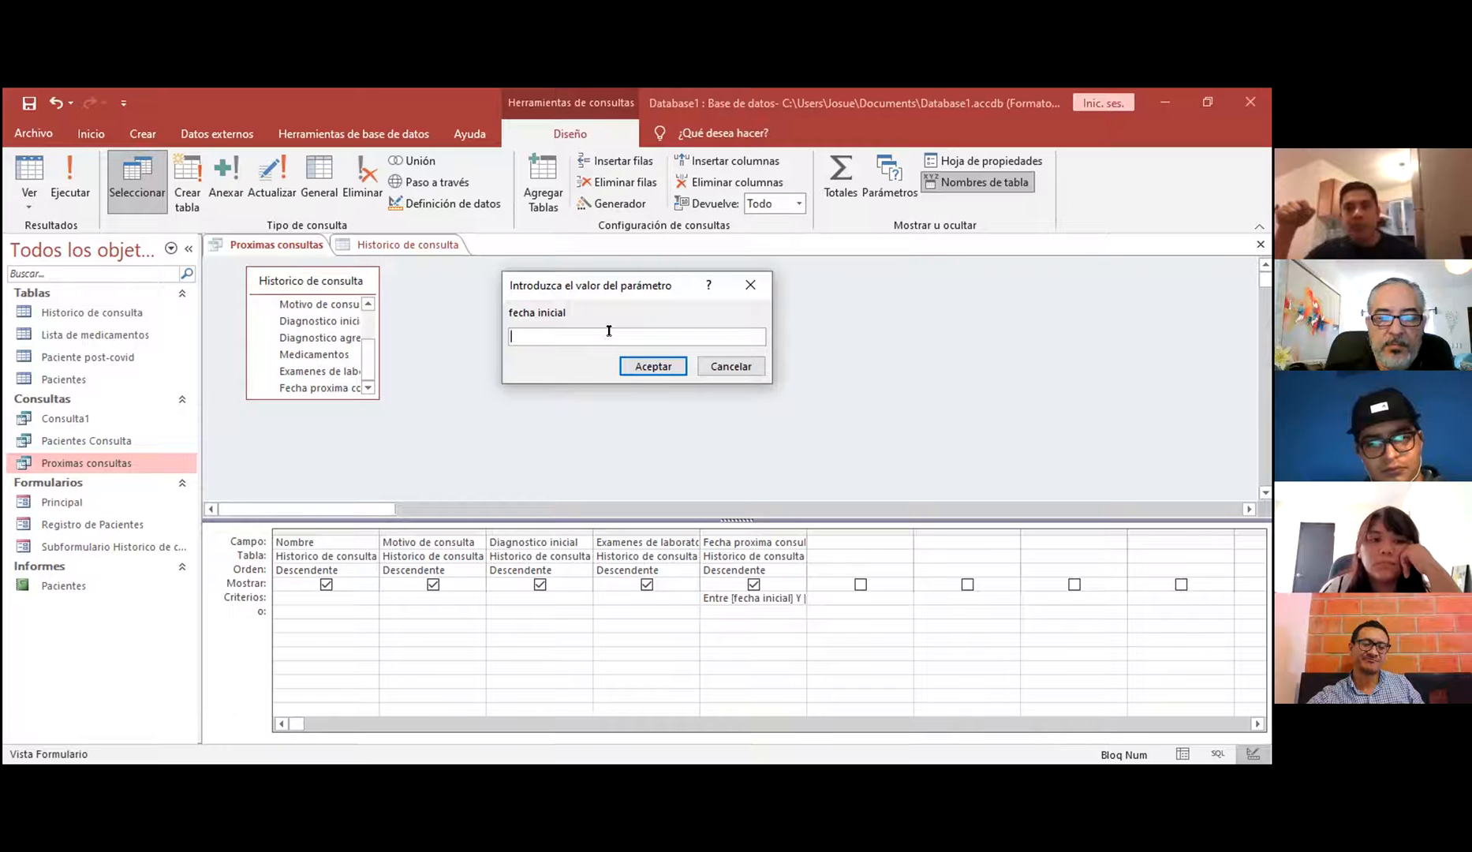
Run the Proximas consultas query with initial date 01/03/2021 and final date 15/03/2021
text(01)
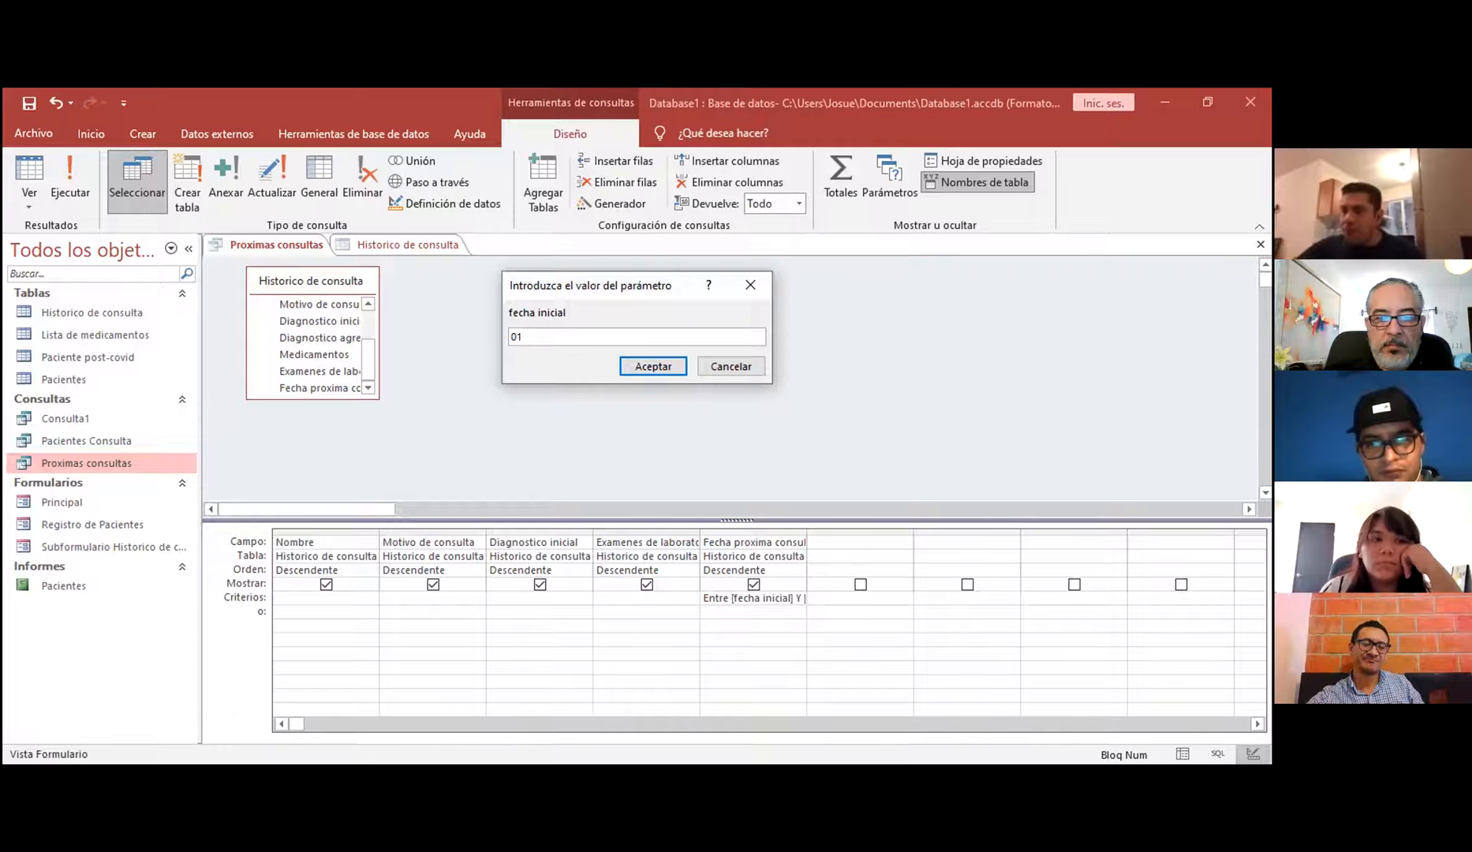
text(/03/2021)
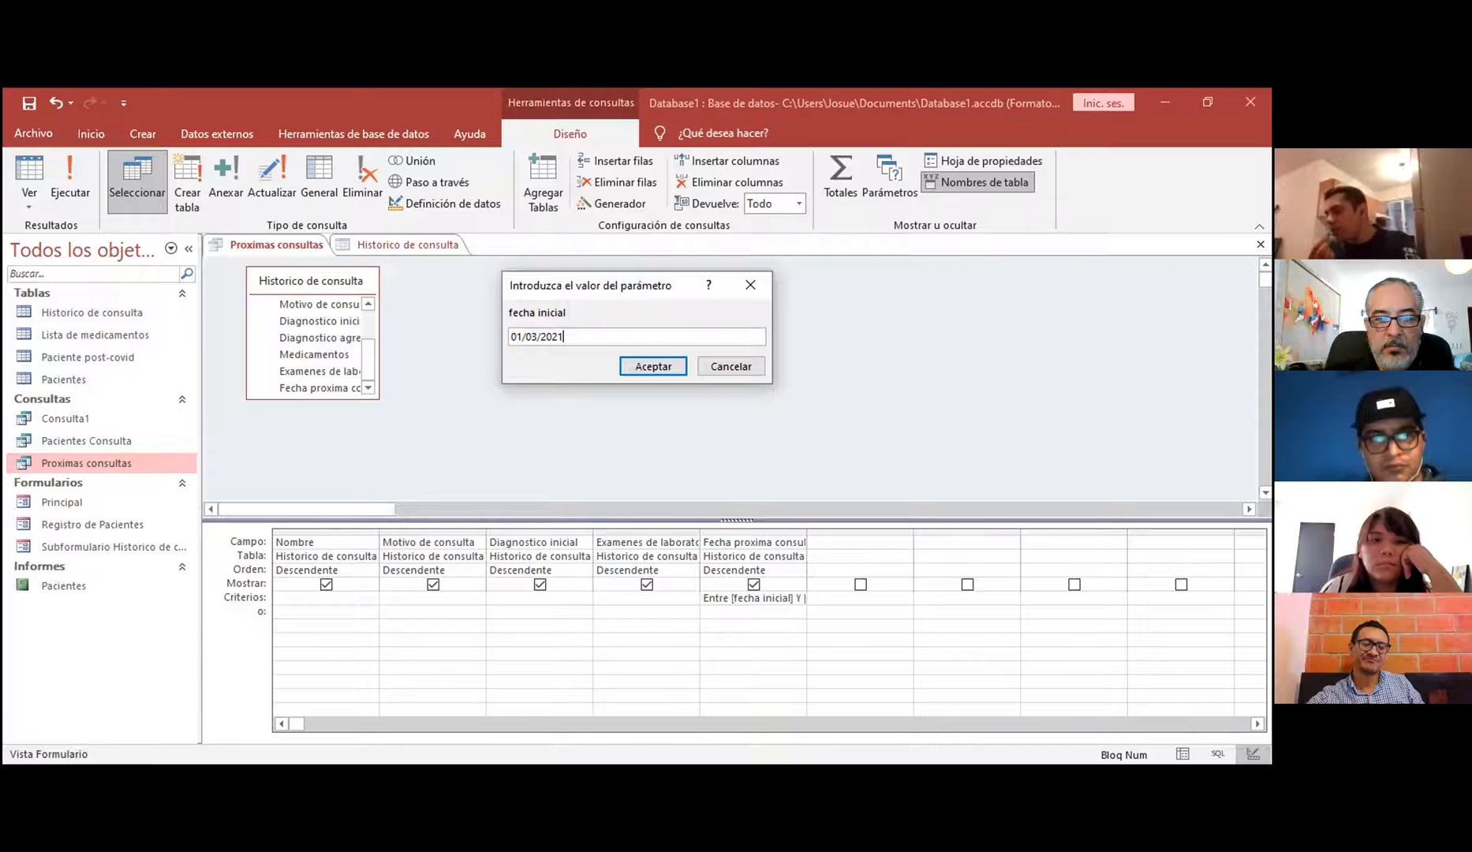
click(660, 367)
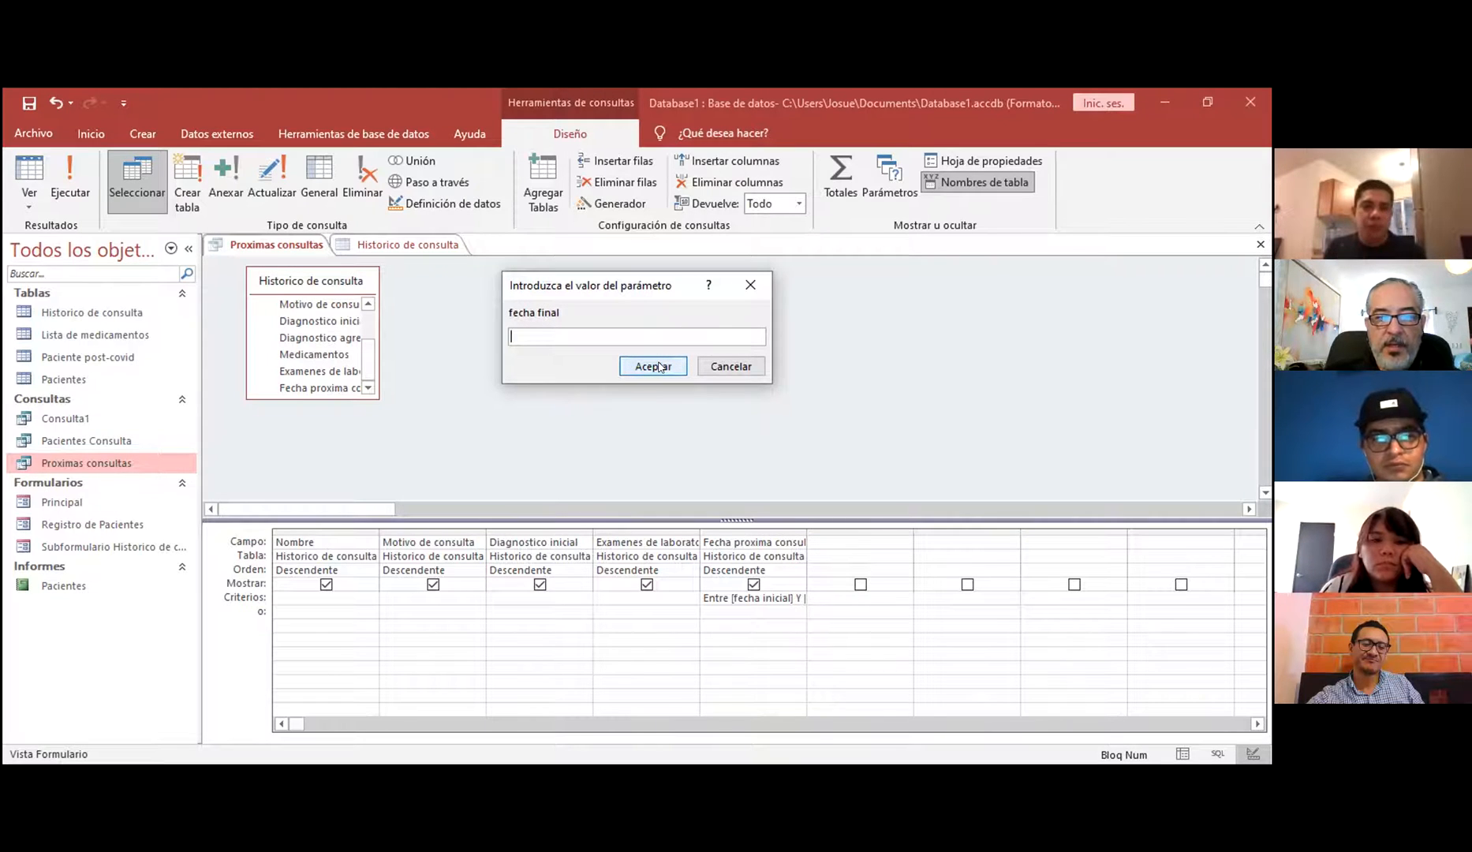
text(15/)
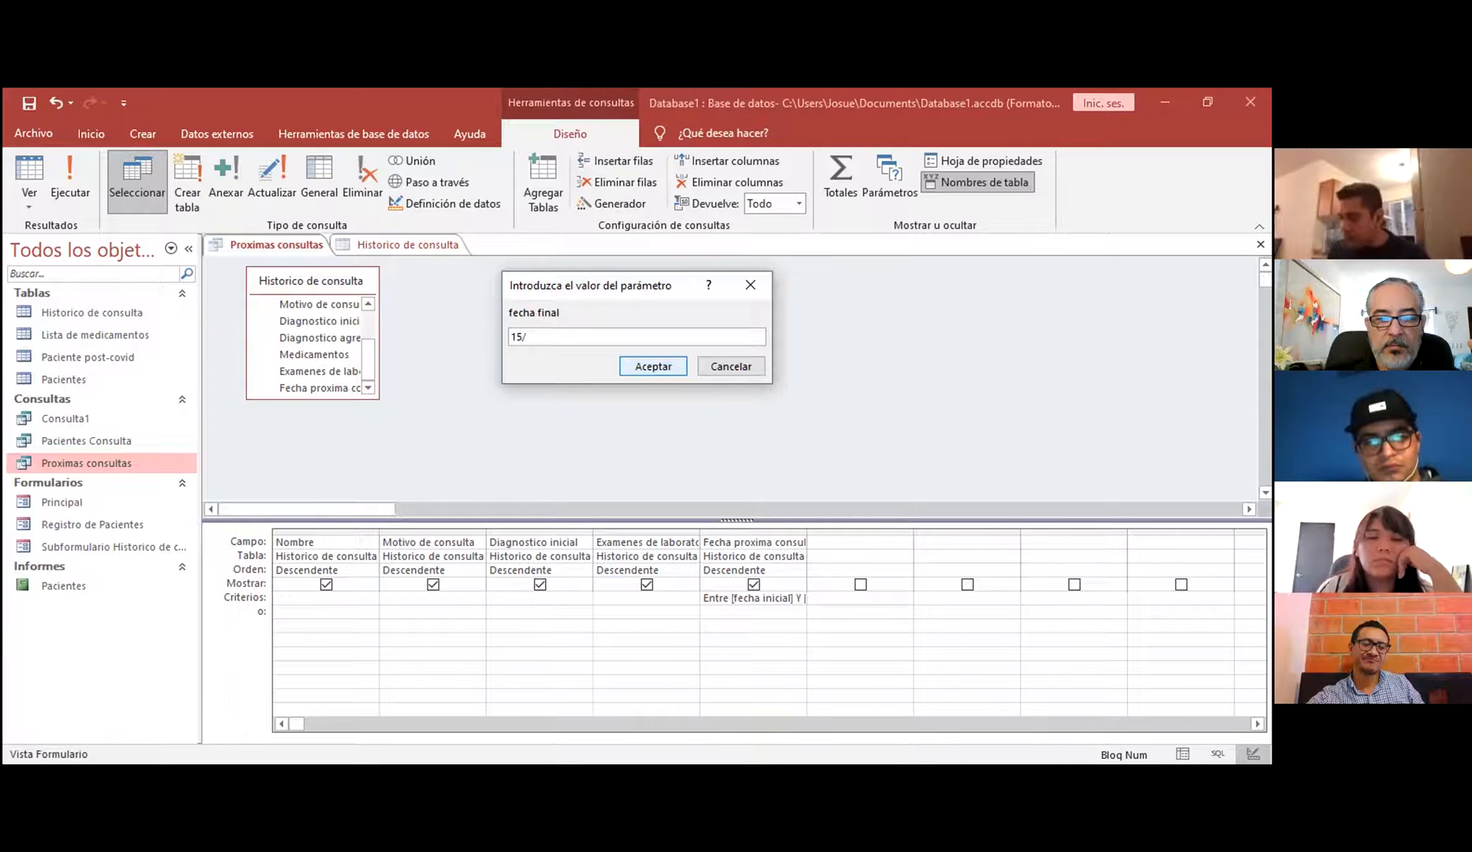
text(03/2021)
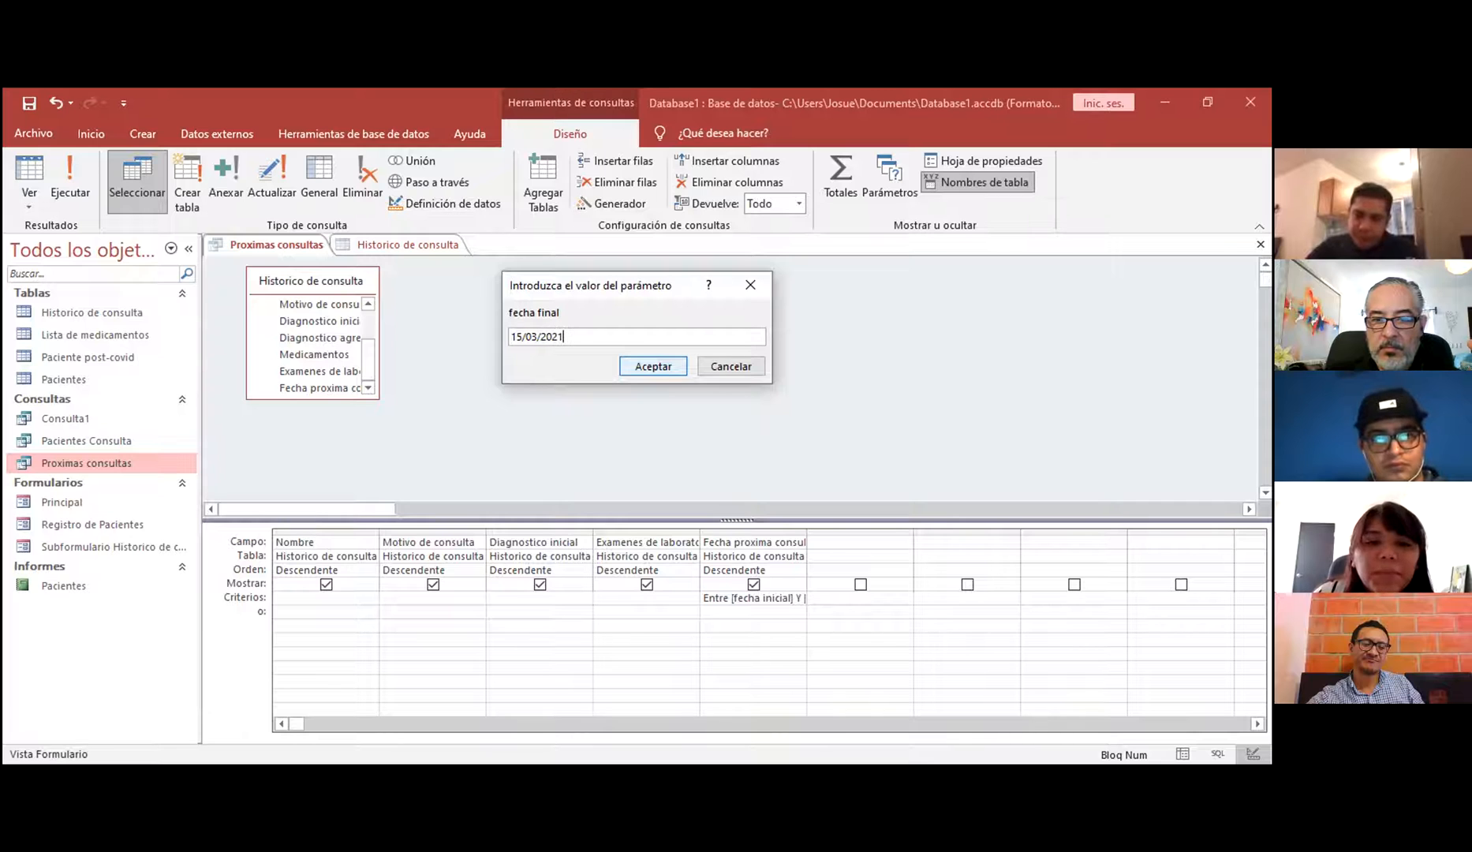
click(636, 365)
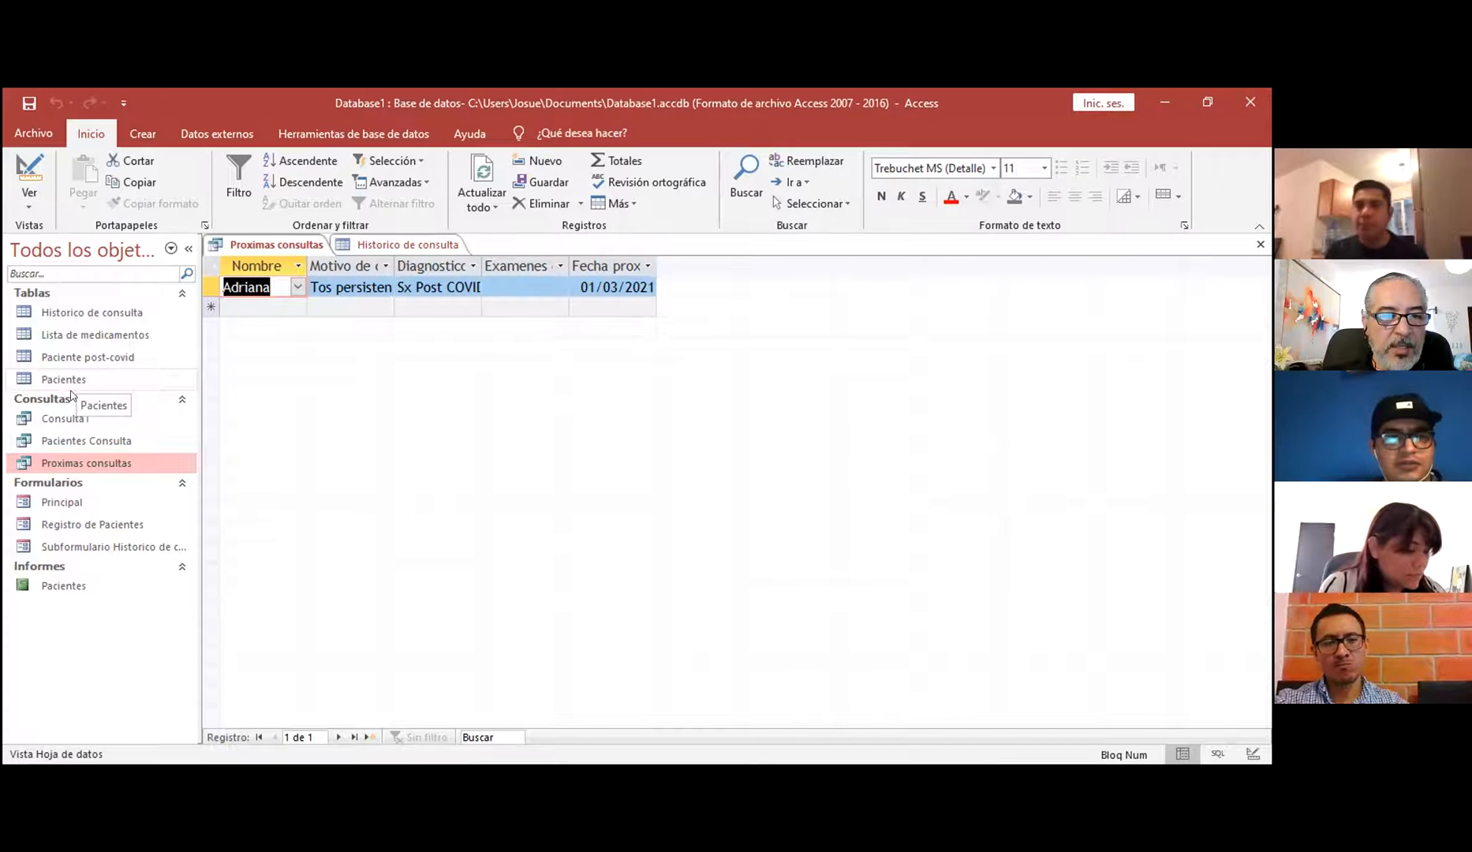
click(128, 310)
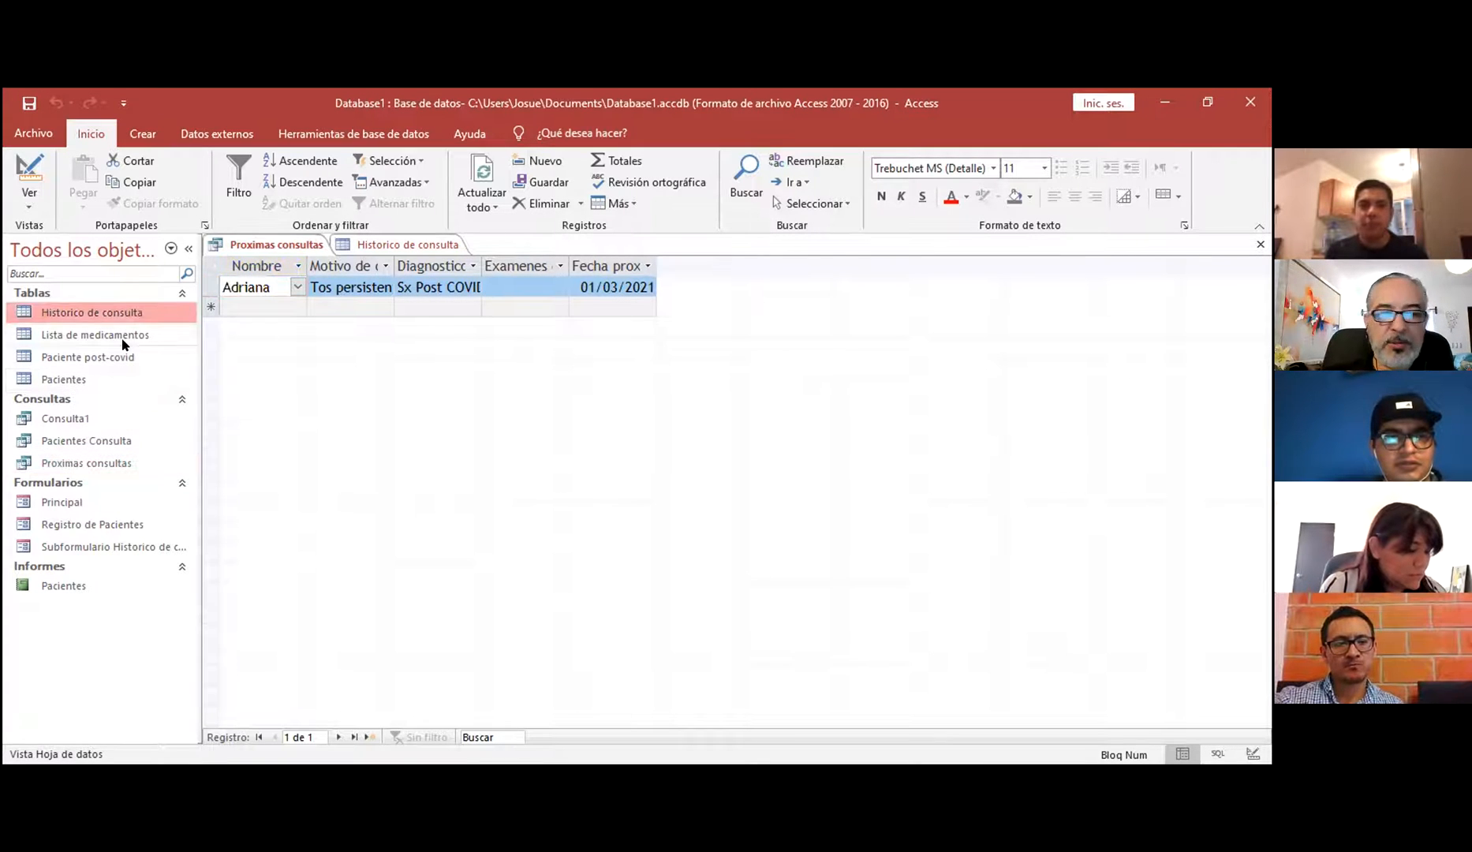
click(124, 342)
double_click(124, 342)
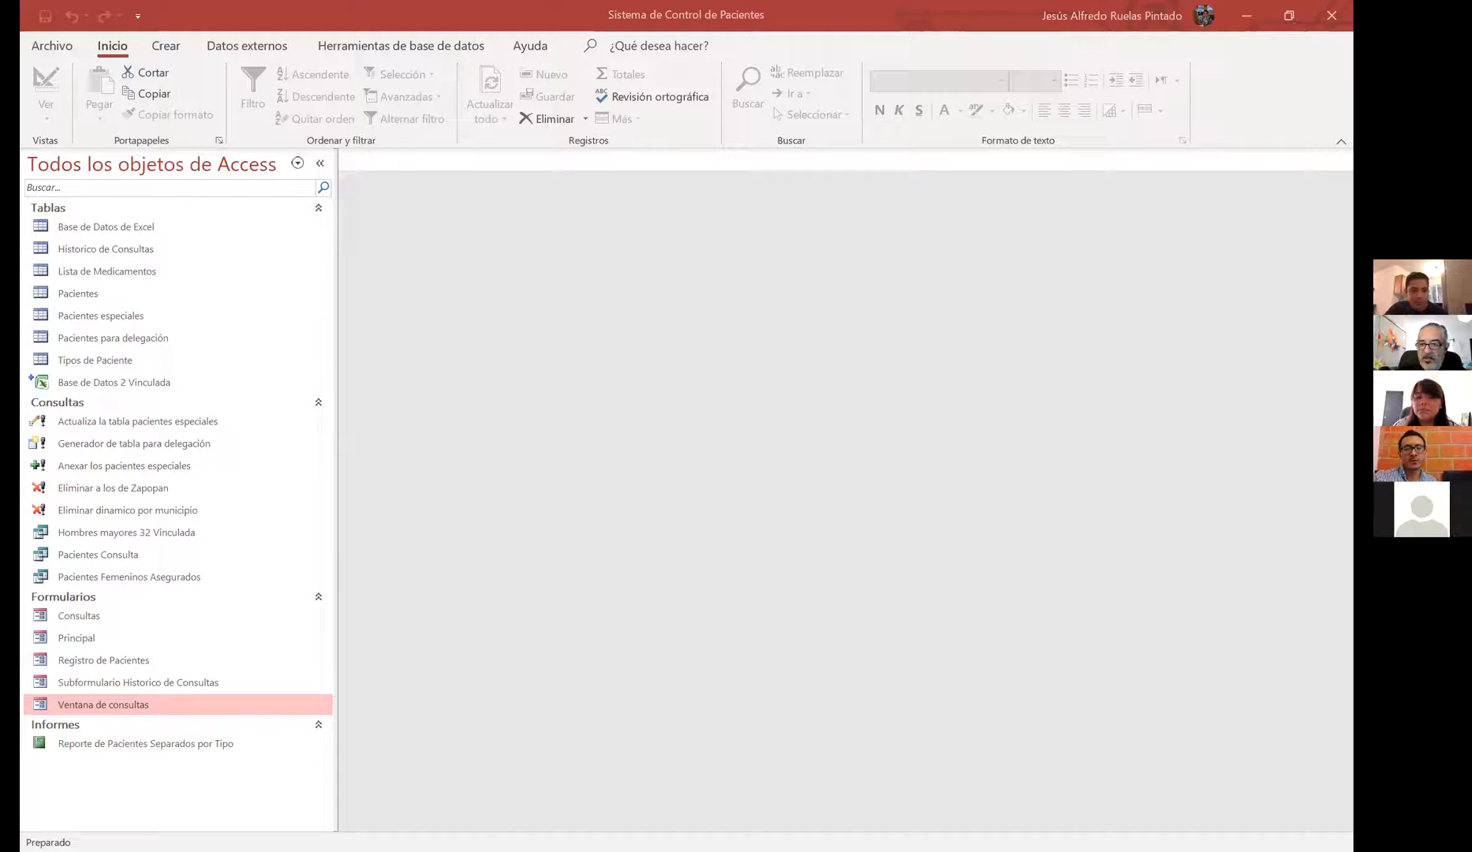
click(437, 726)
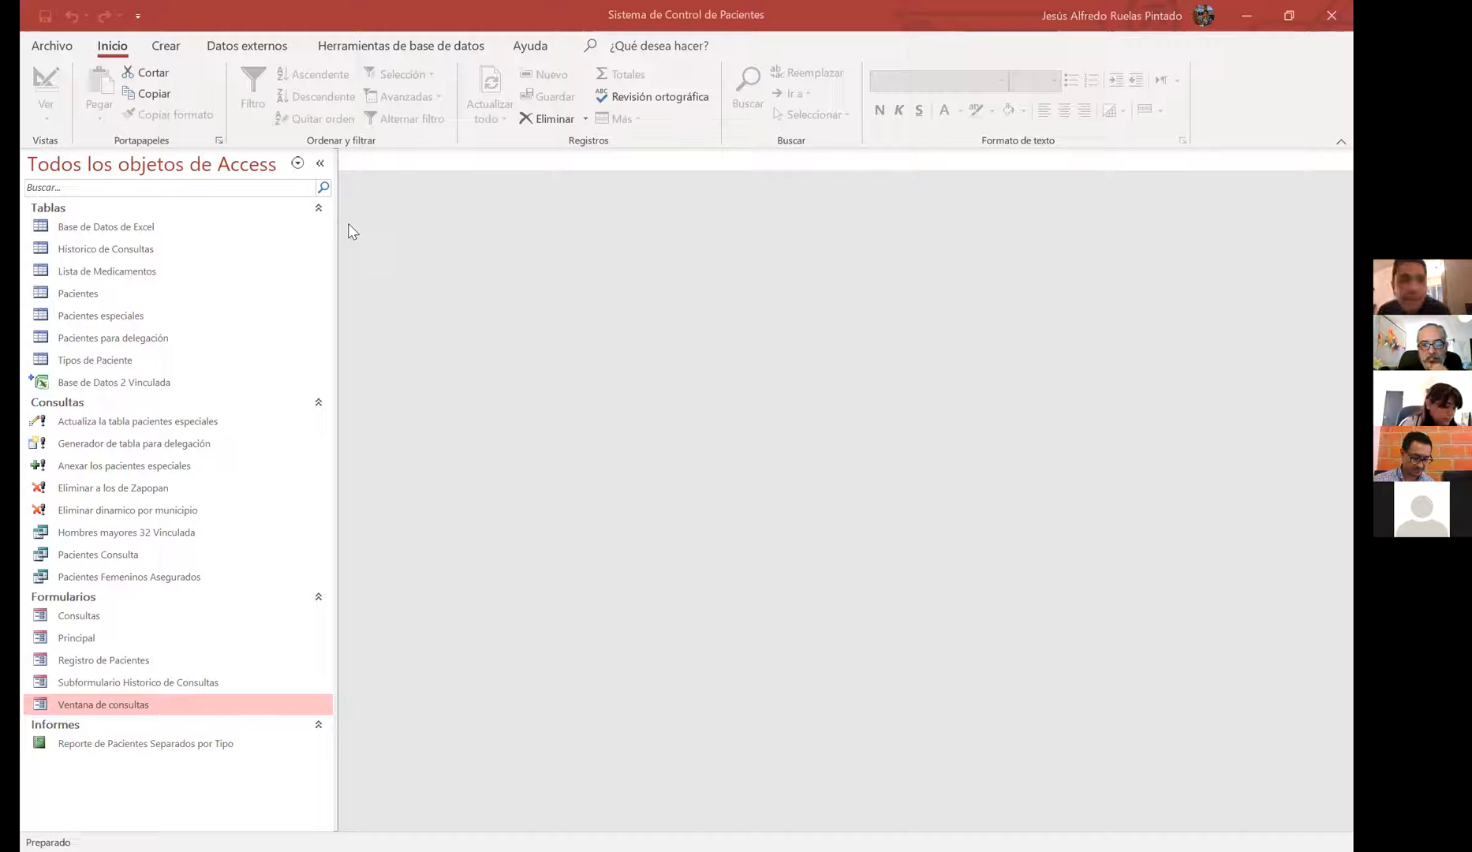
Open the Base de Datos de Excel, Historico de Consultas, Lista de Medicamentos, Pacientes and Pacientes especiales tables to review their records
double_click(204, 229)
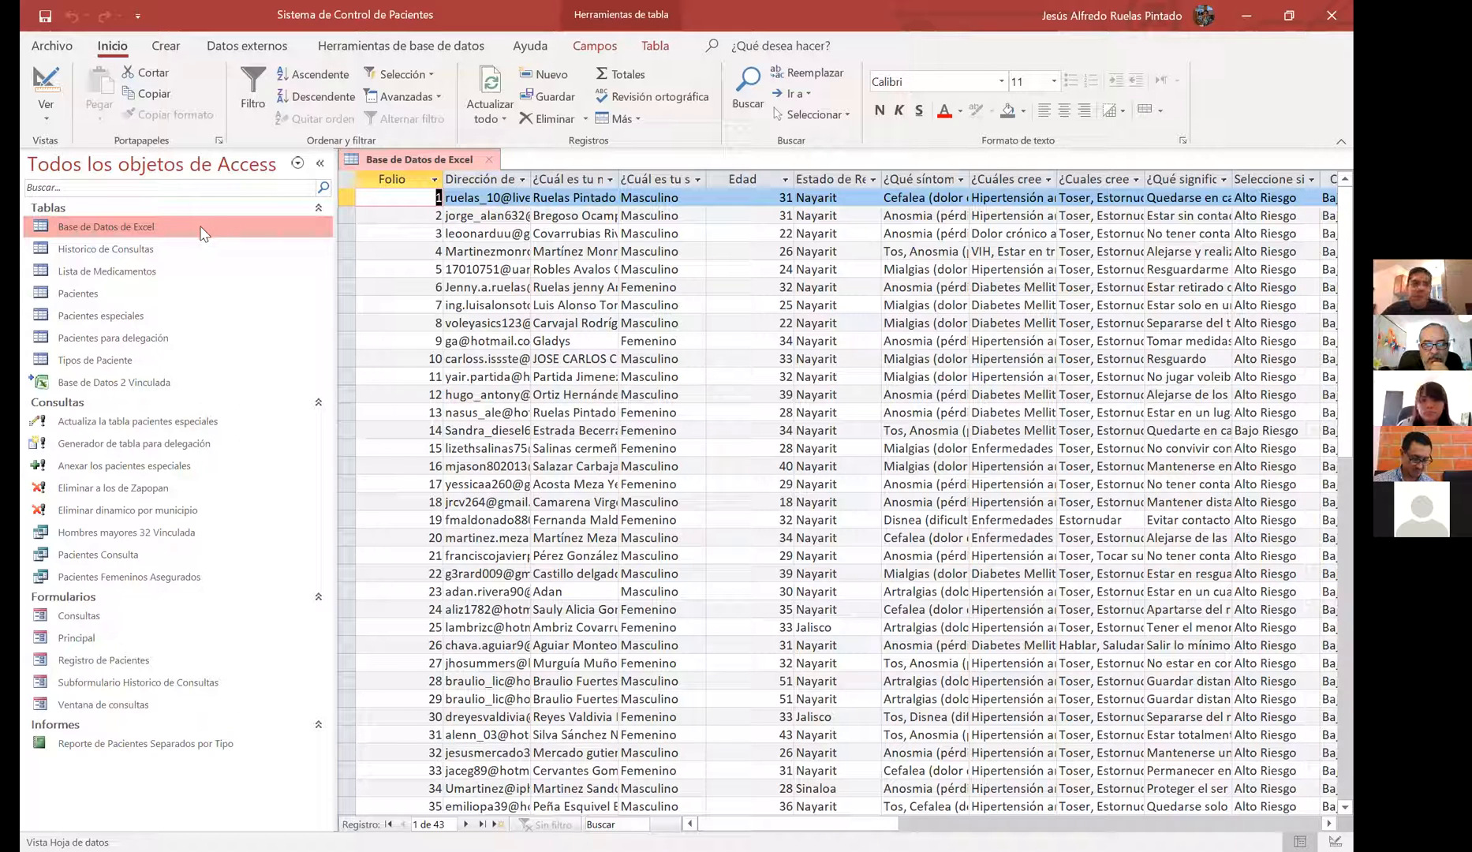
double_click(175, 246)
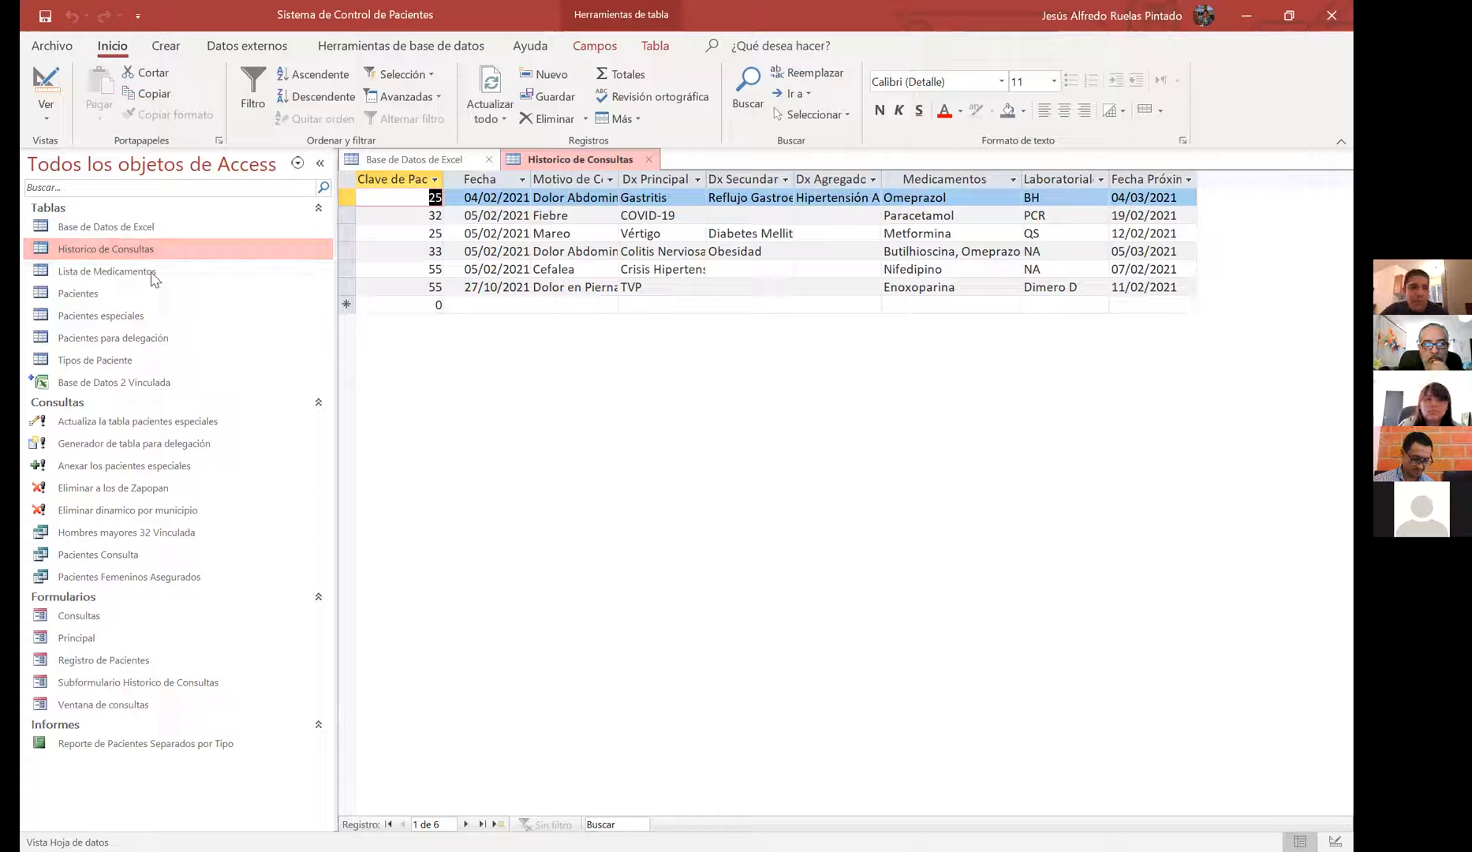
double_click(153, 272)
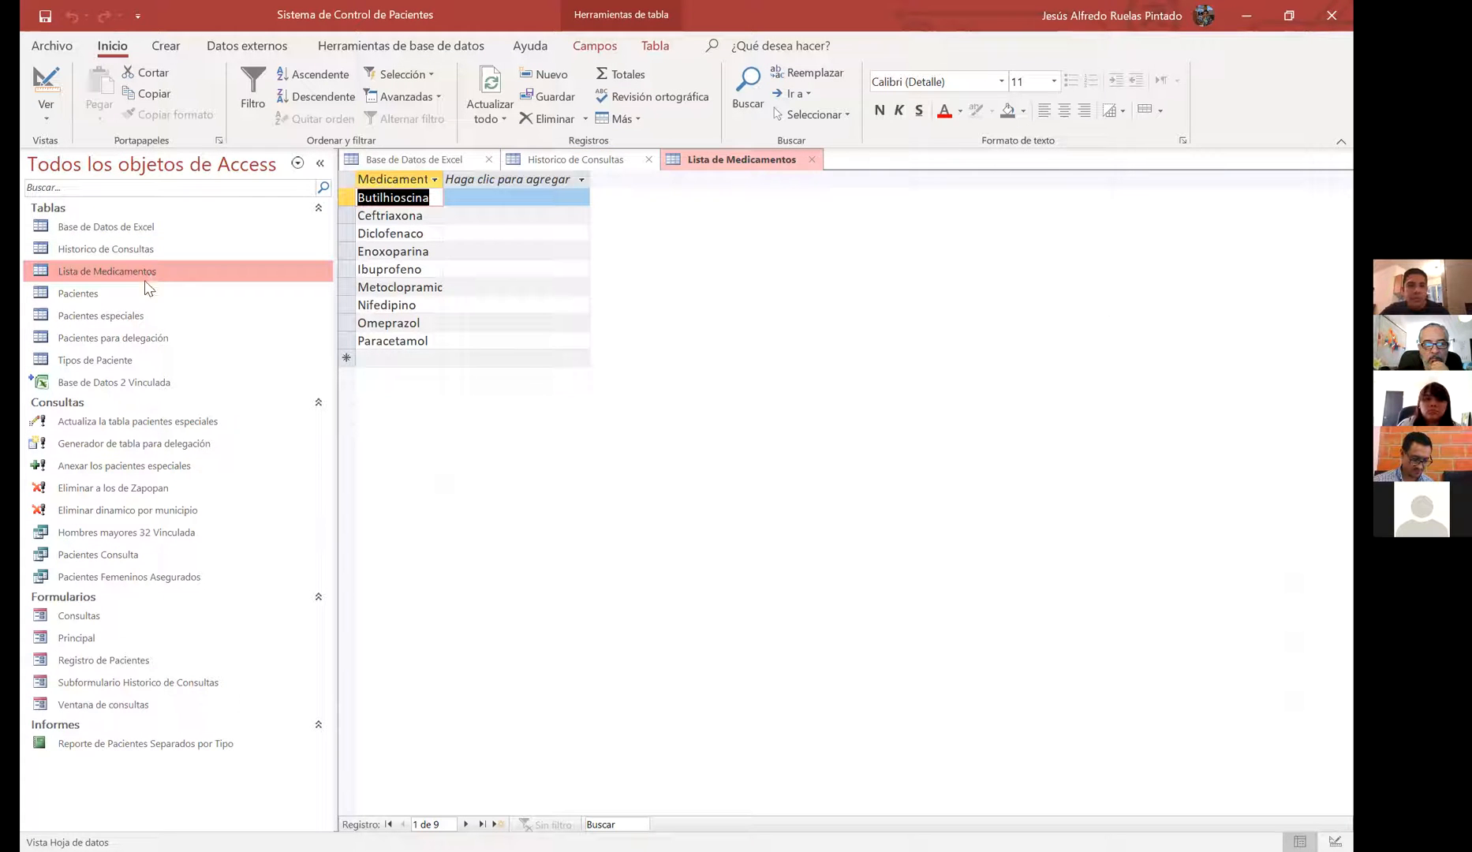
double_click(151, 296)
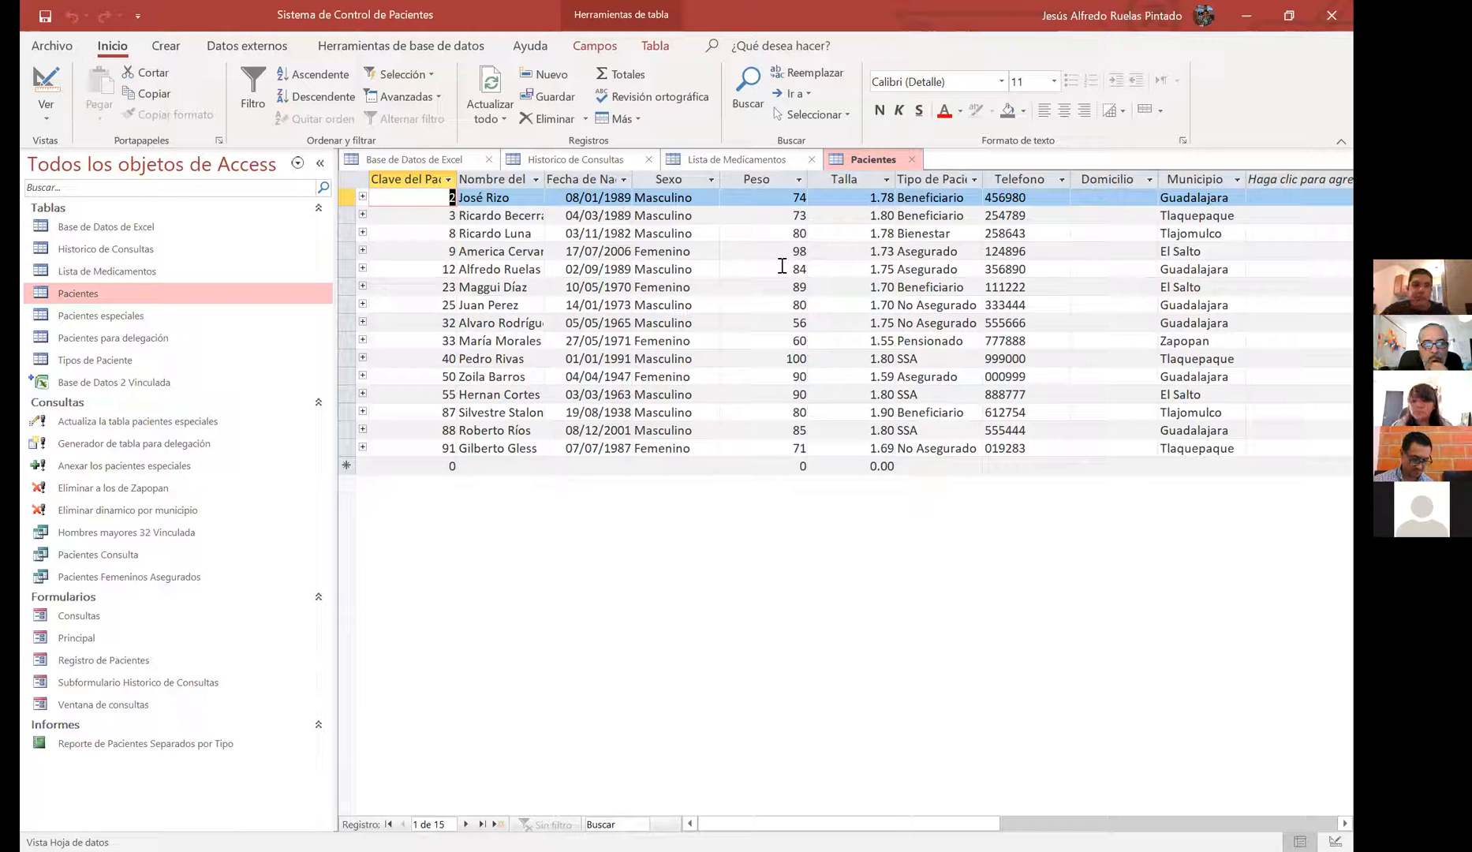
click(129, 317)
double_click(128, 316)
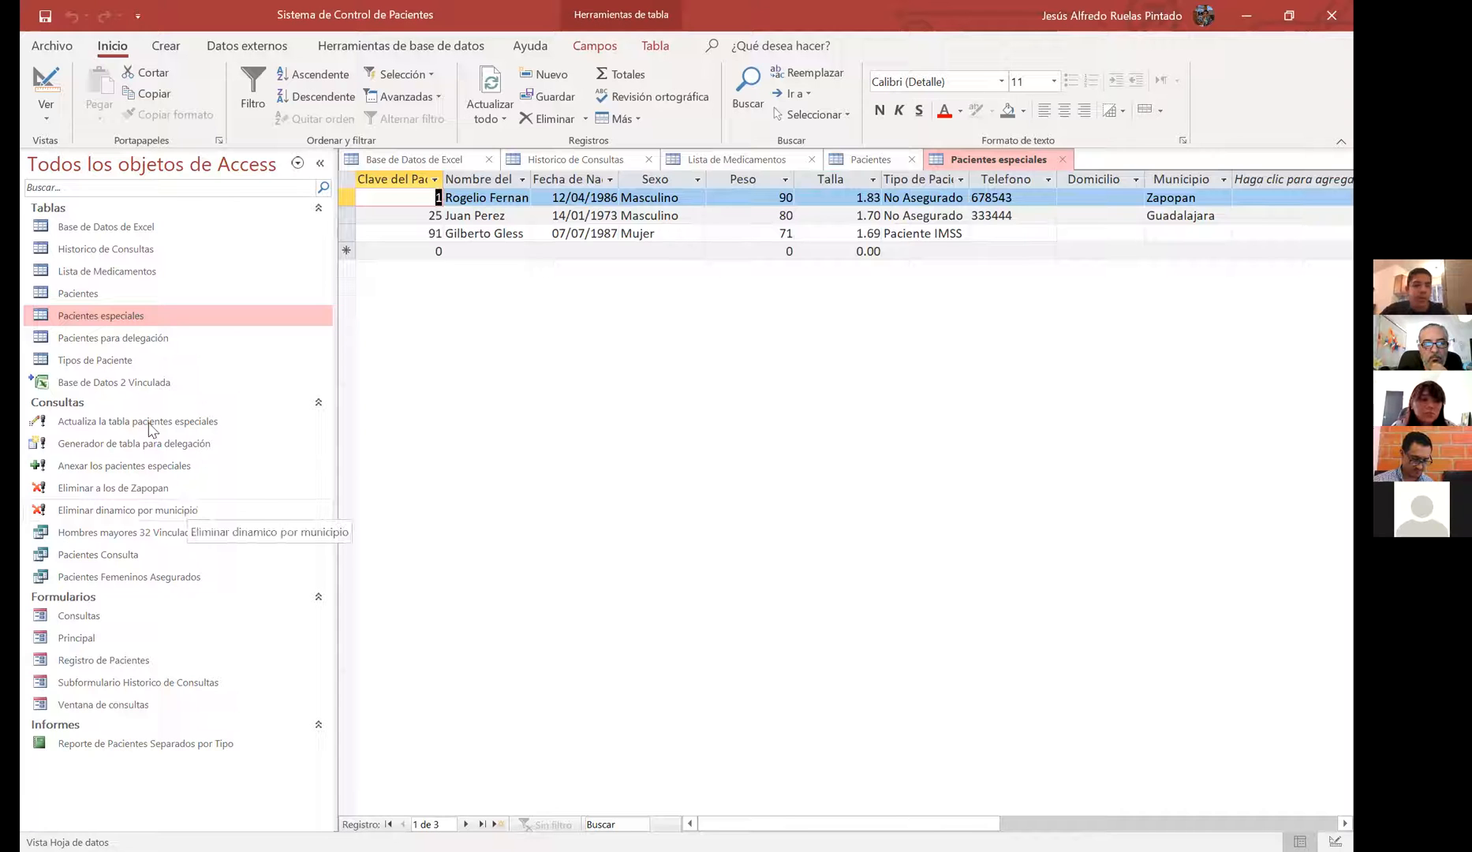
Close all the open table datasheets
click(1065, 159)
click(814, 160)
click(650, 161)
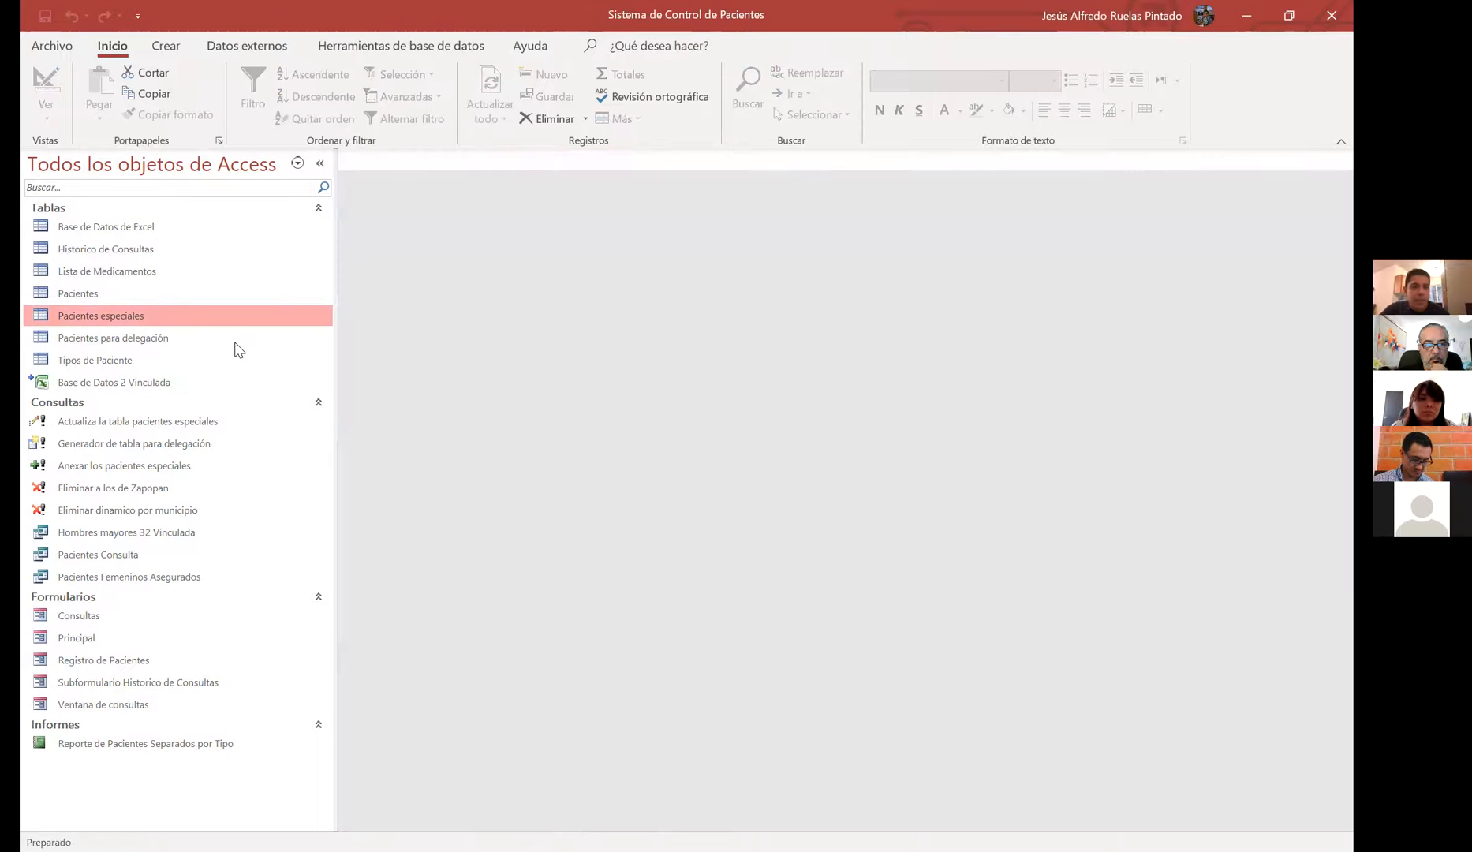
Open the Pacientes para delegación and Tipos de Paciente tables, expanding the related patient records under every patient type
double_click(234, 345)
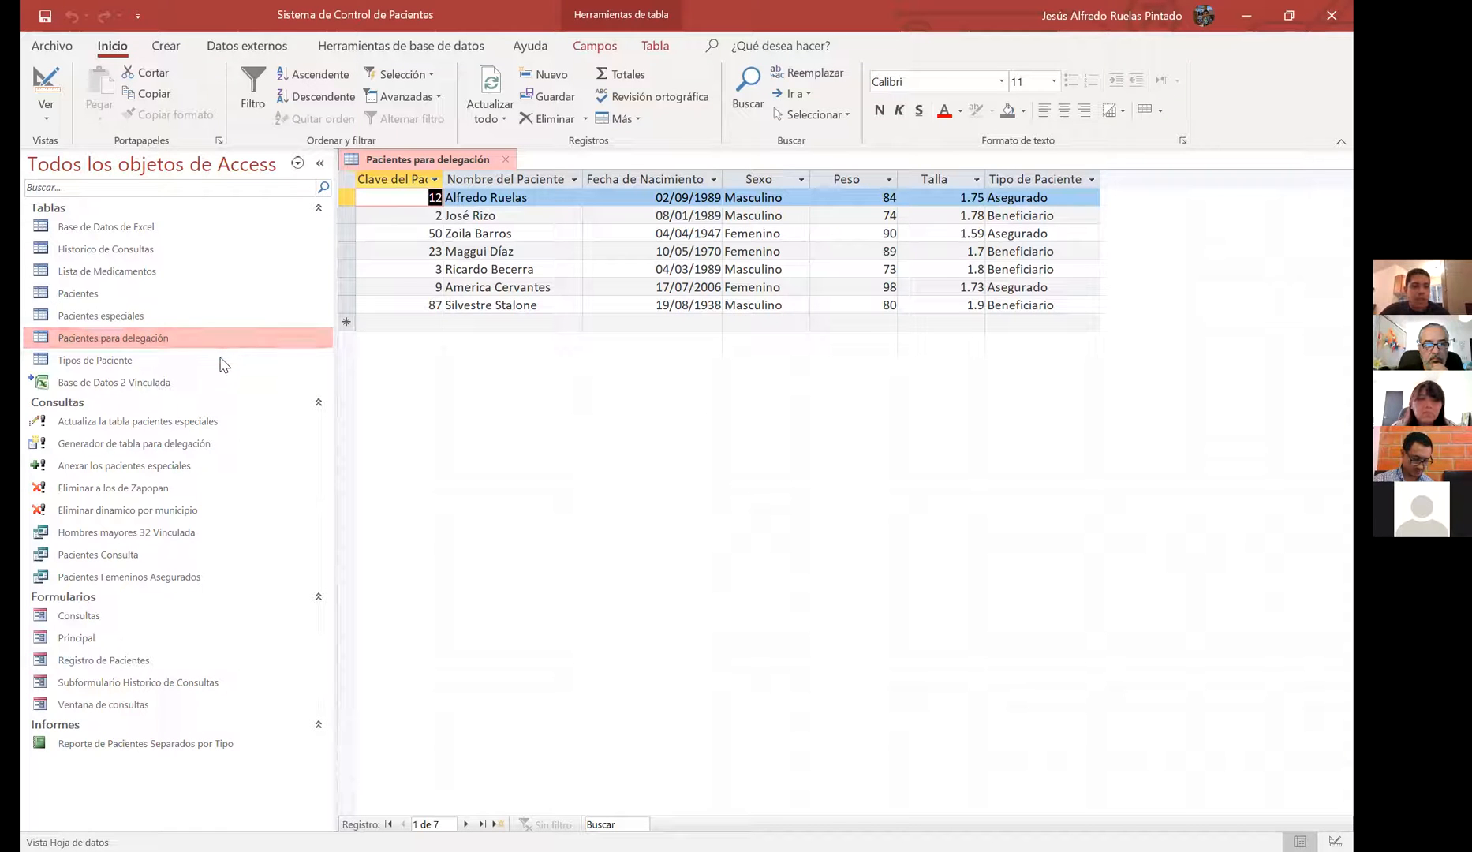
double_click(220, 361)
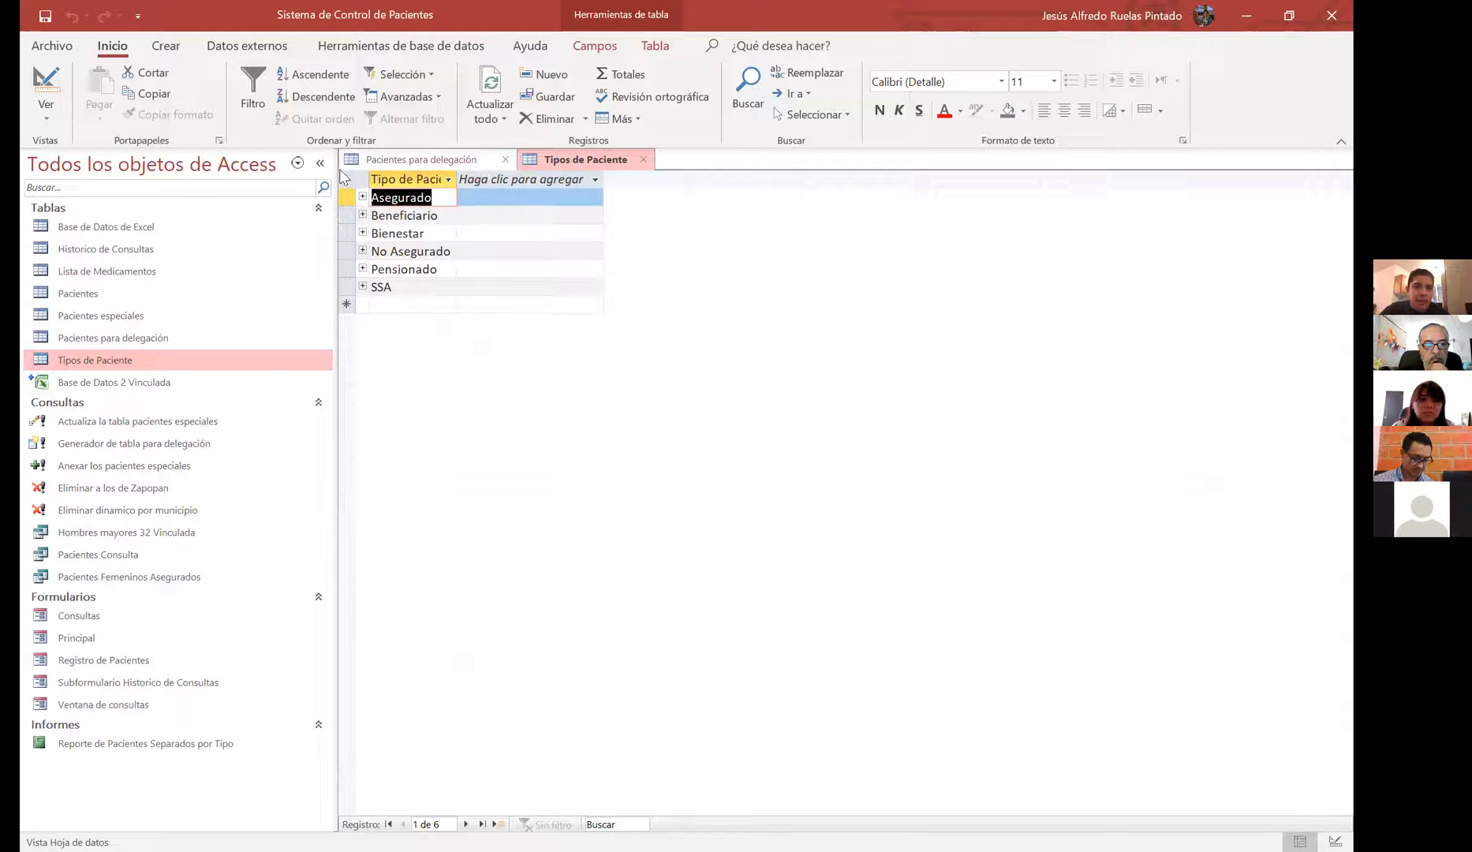
click(362, 197)
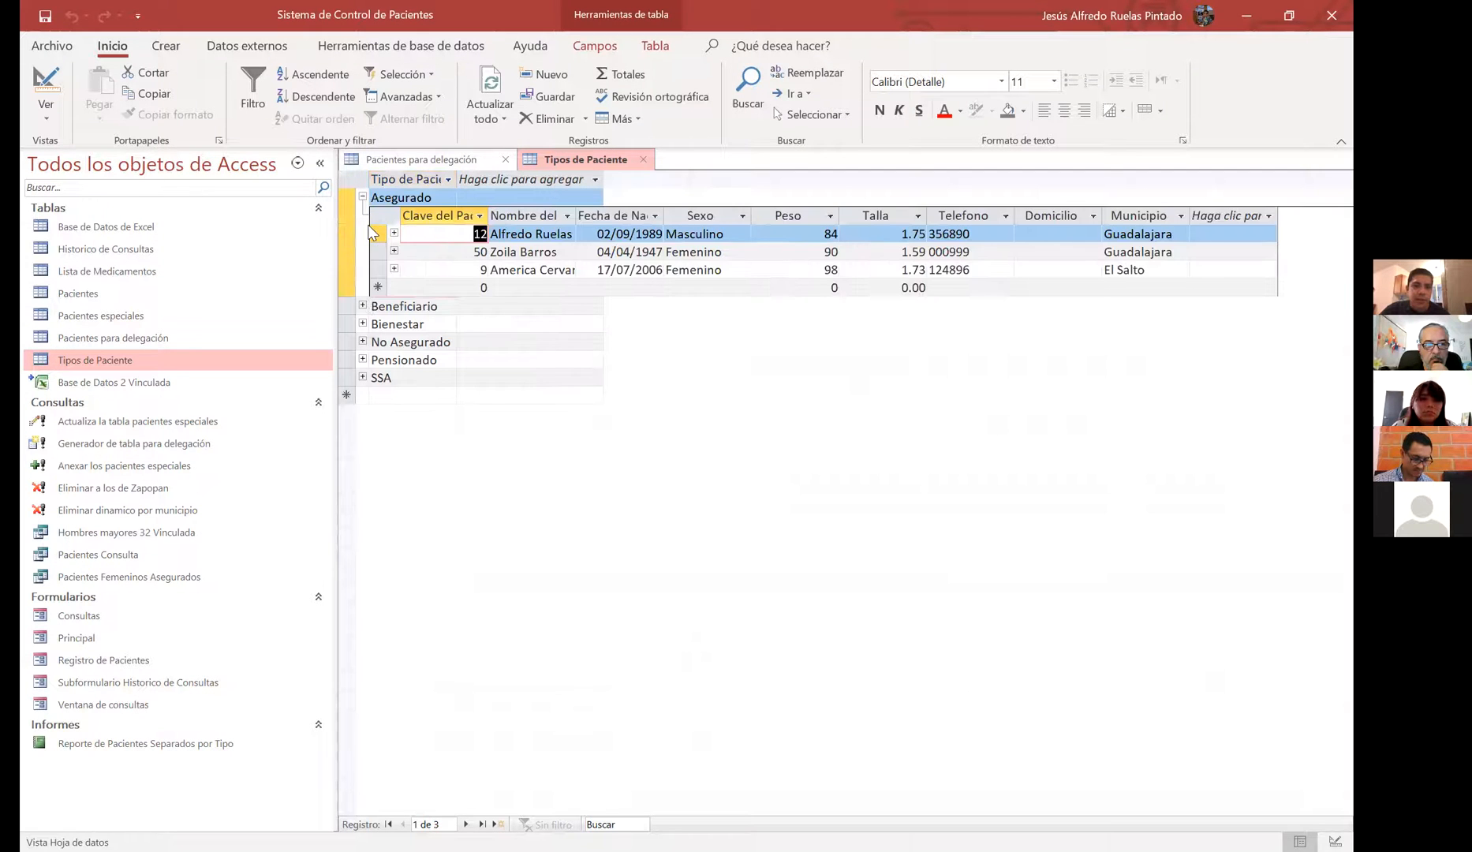
click(363, 305)
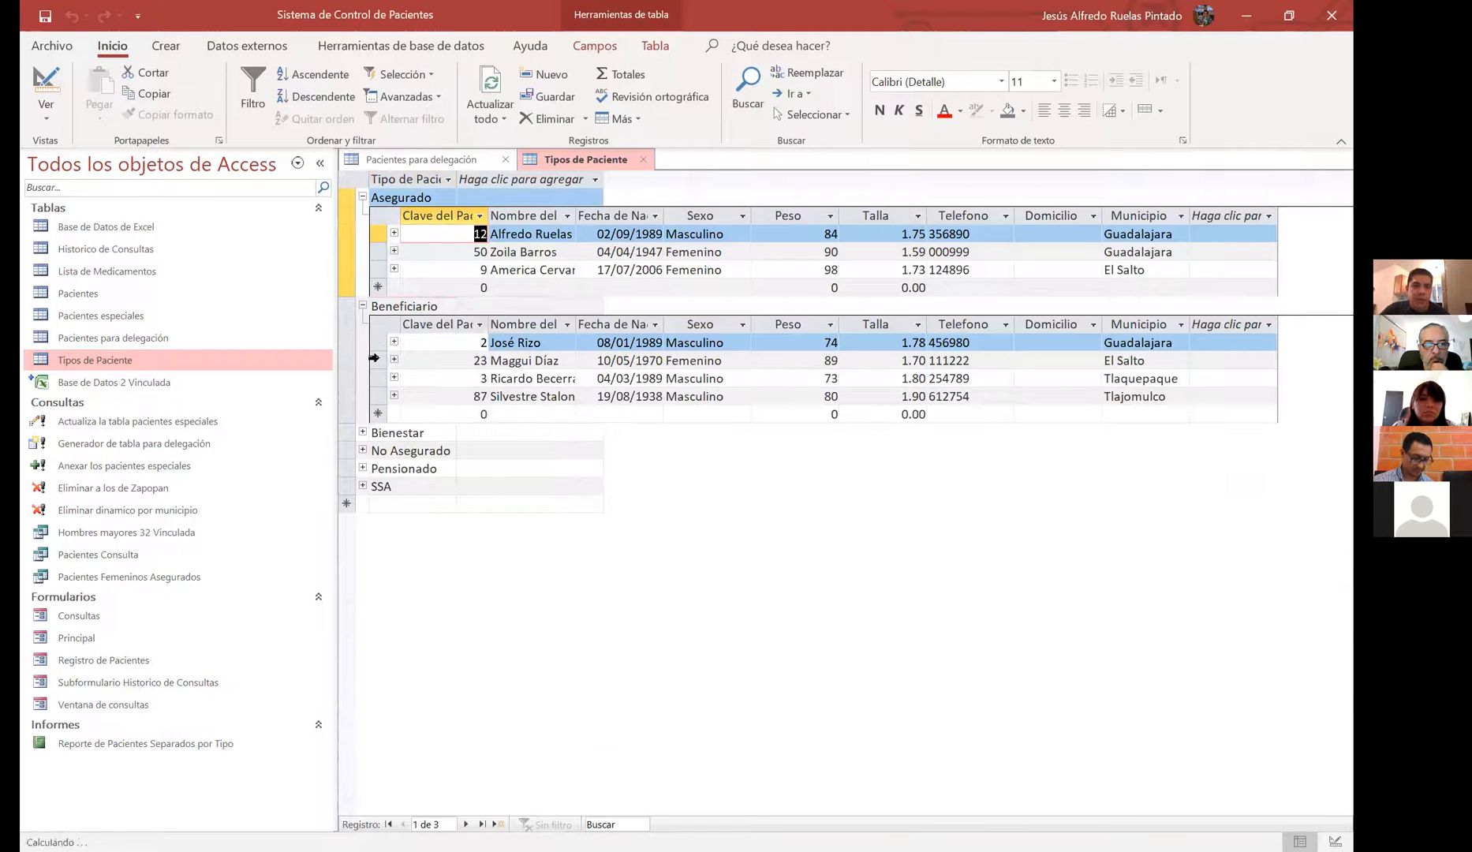
click(363, 432)
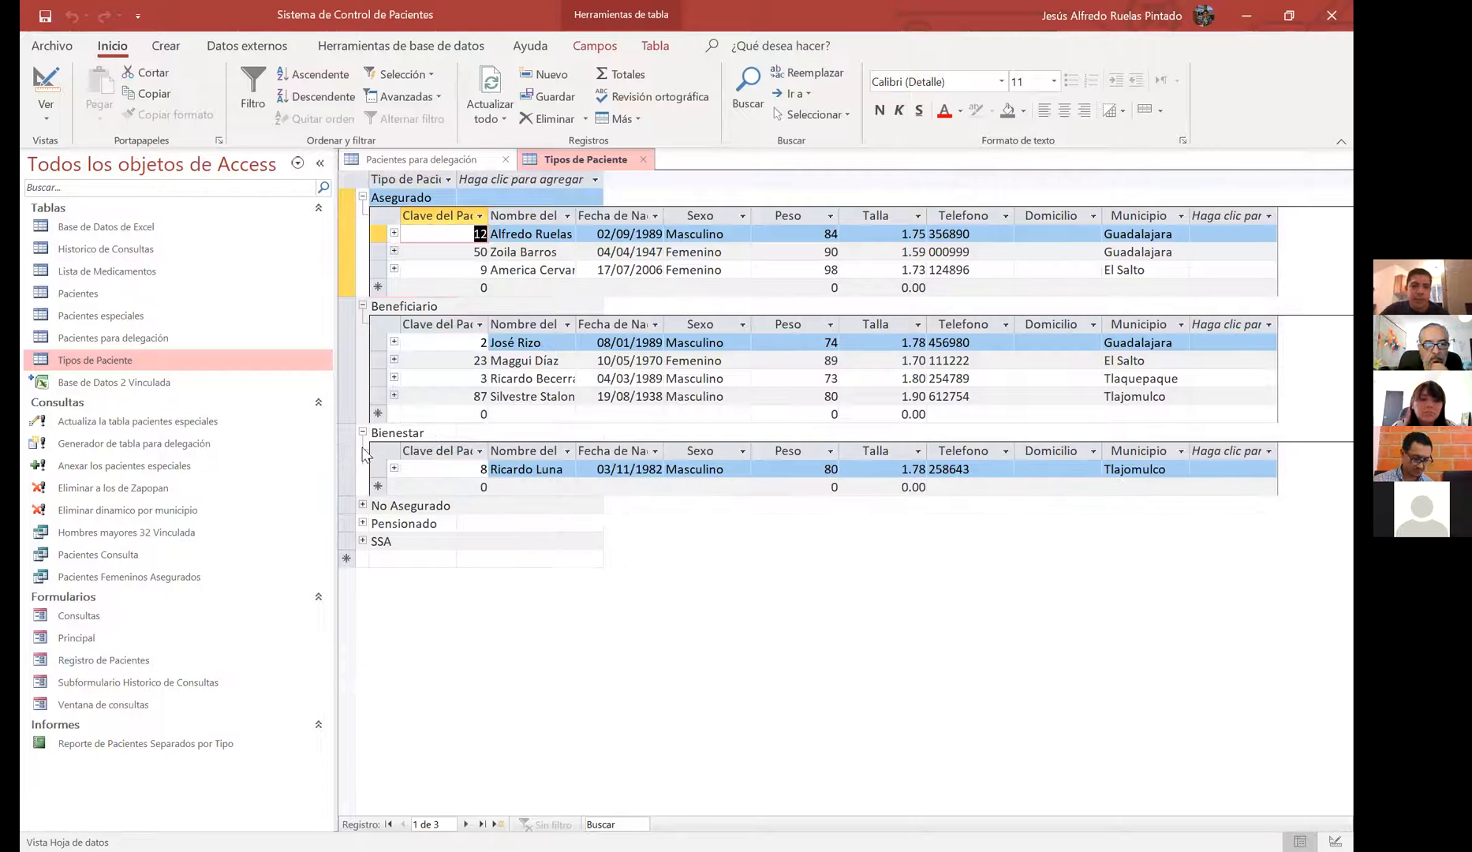
click(363, 505)
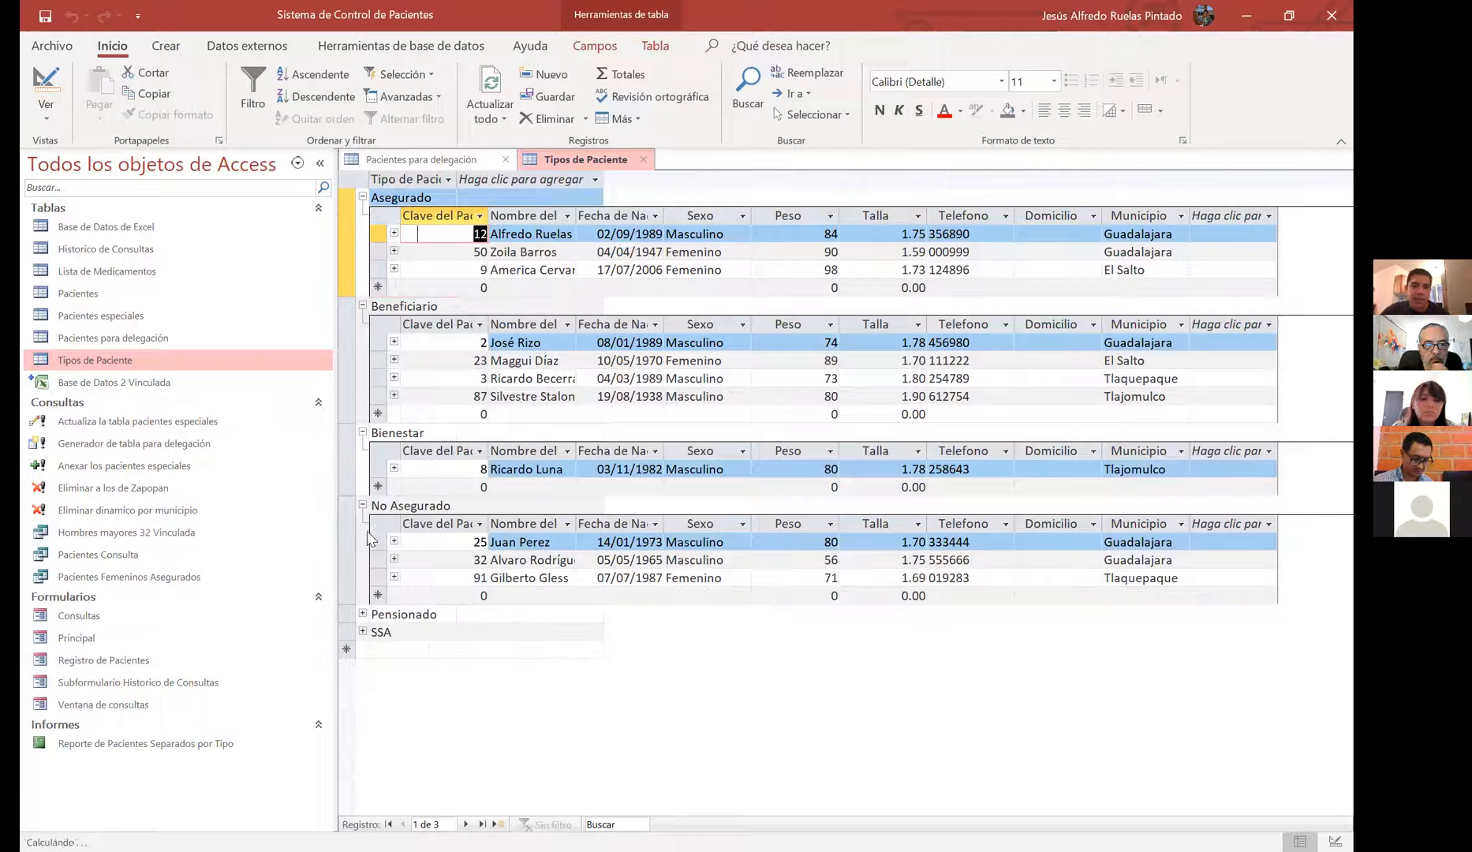
click(363, 615)
click(363, 687)
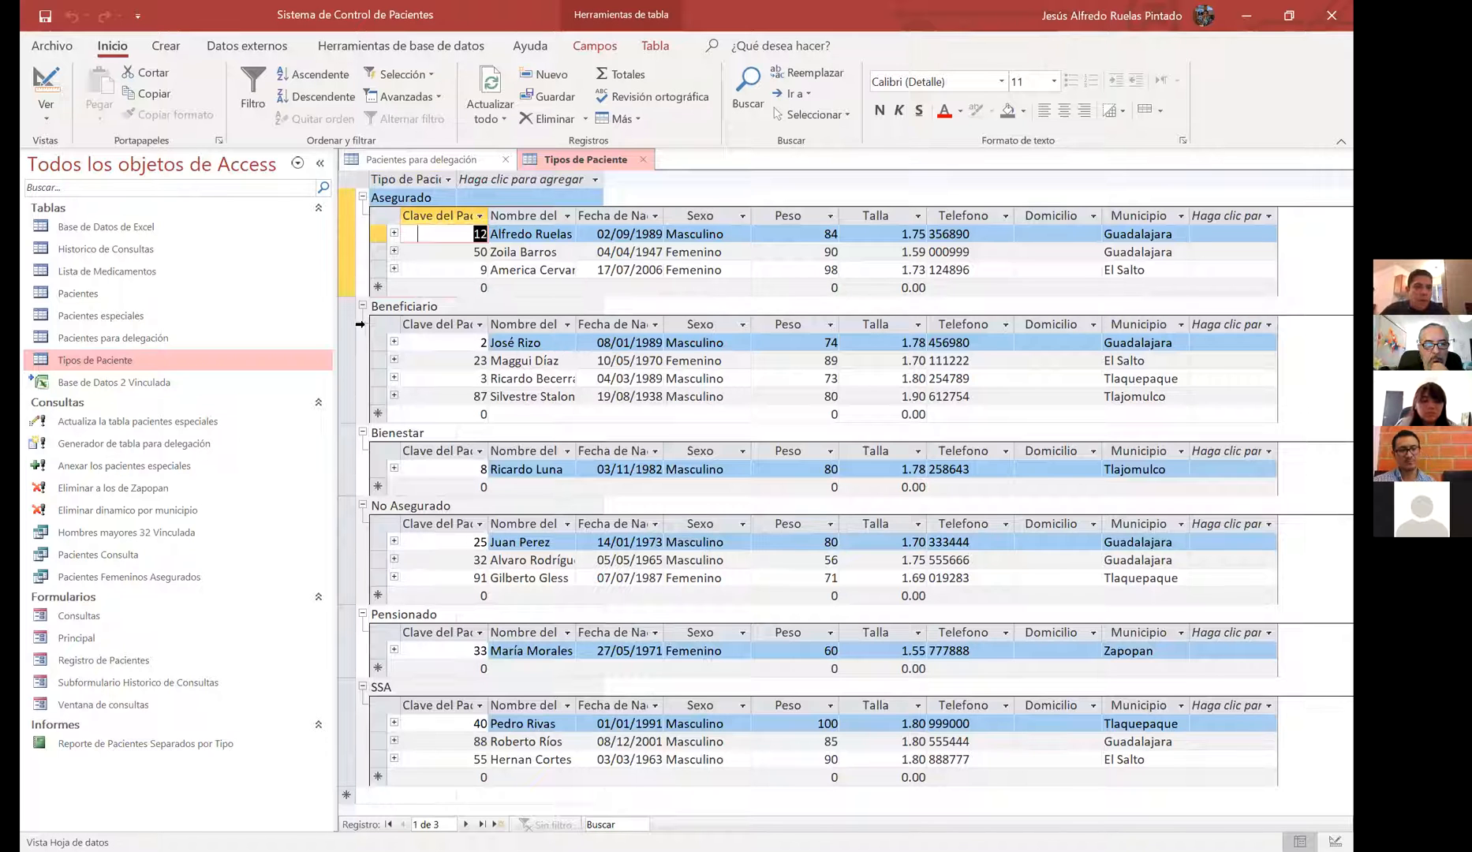
Close both patient tables, and open the Base de Datos de Excel table for a brief review before closing it
click(643, 159)
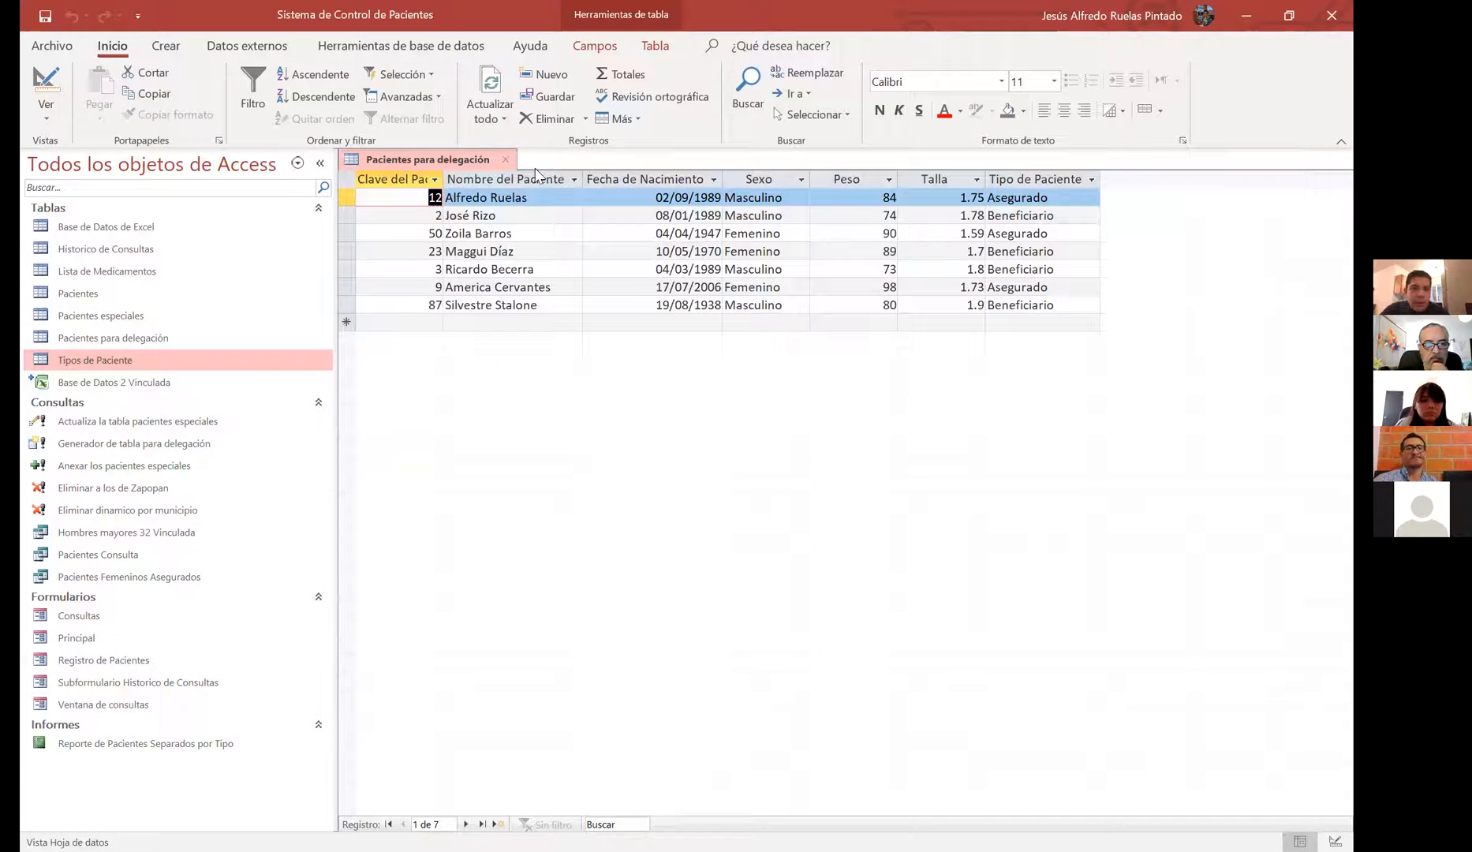
click(509, 162)
click(173, 385)
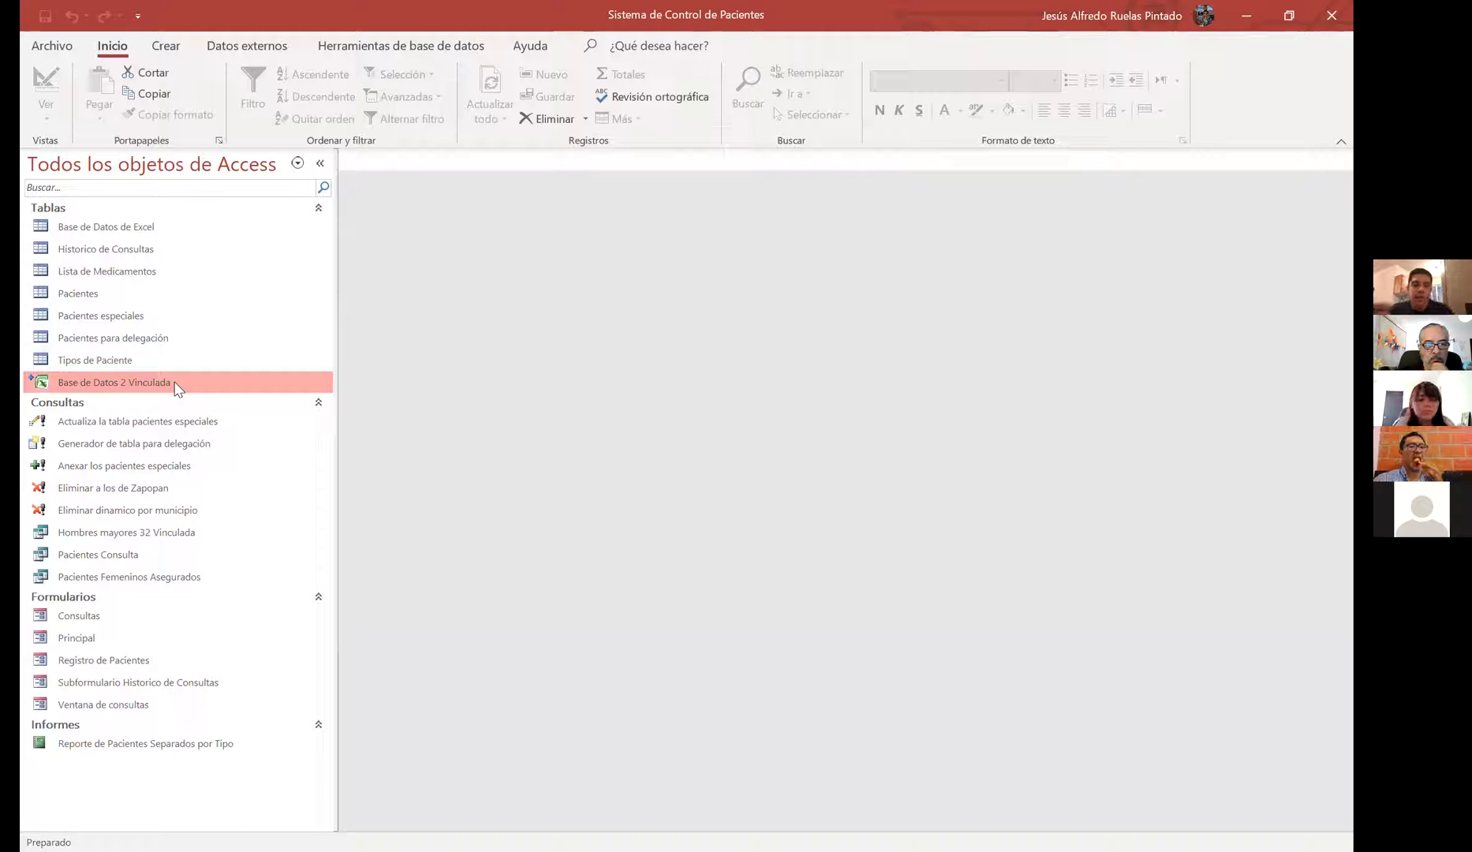
double_click(176, 227)
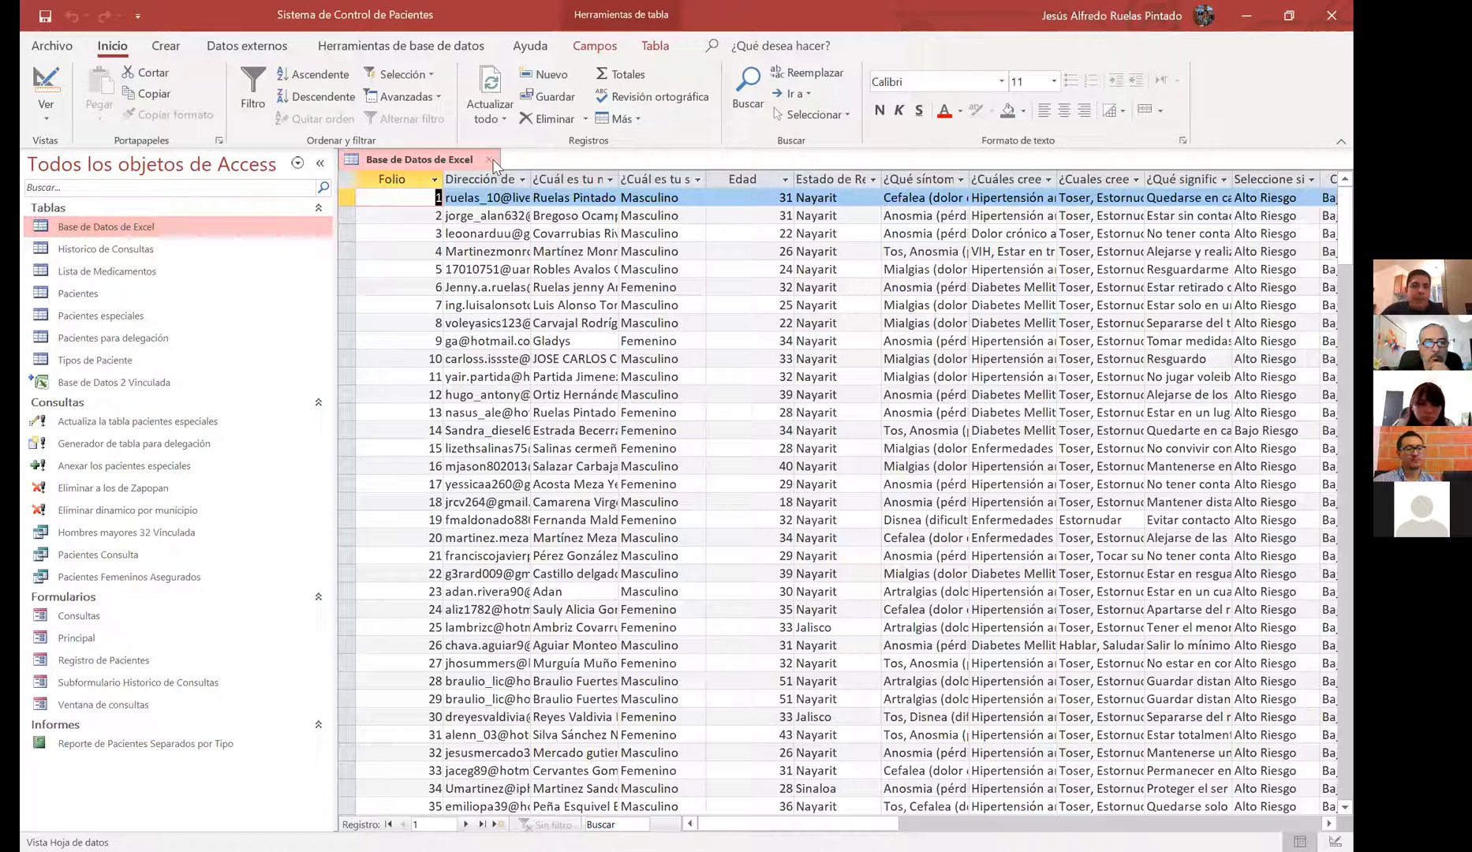
key(ctrl+w)
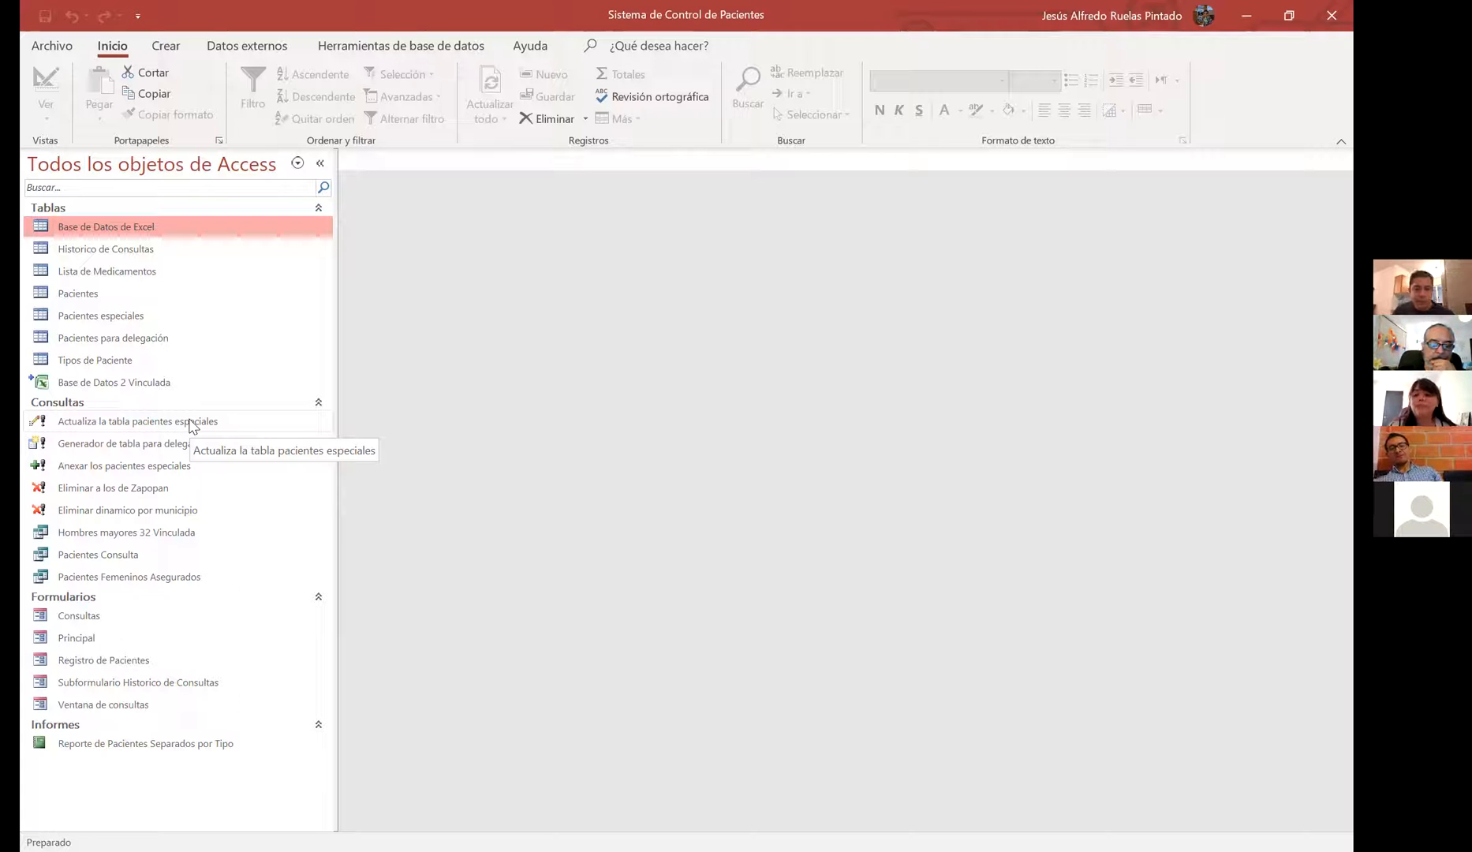
Open the linked Base de Datos 2 Vinculada table to review its records
click(195, 384)
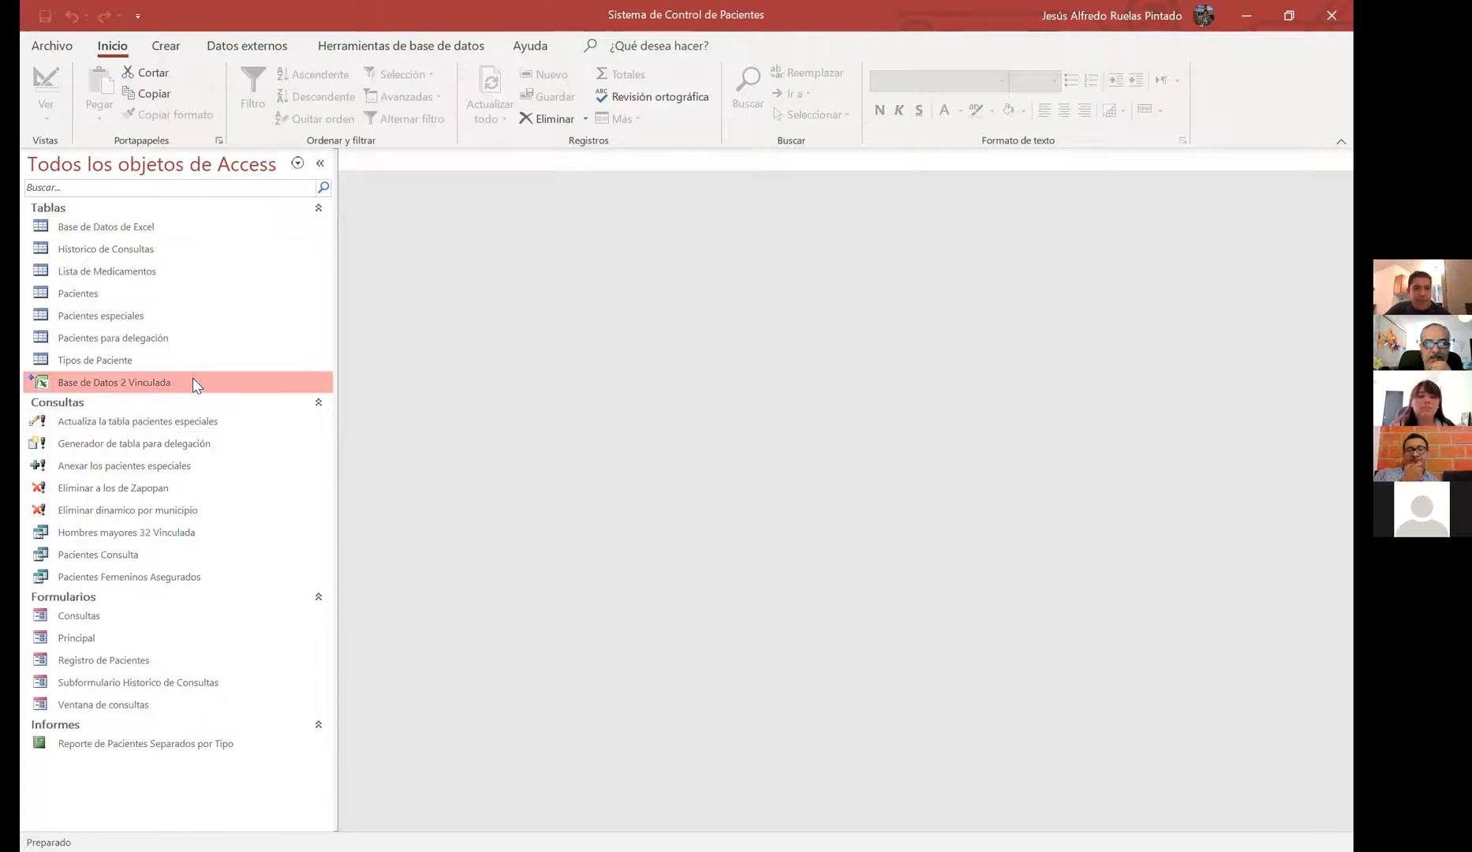
double_click(193, 380)
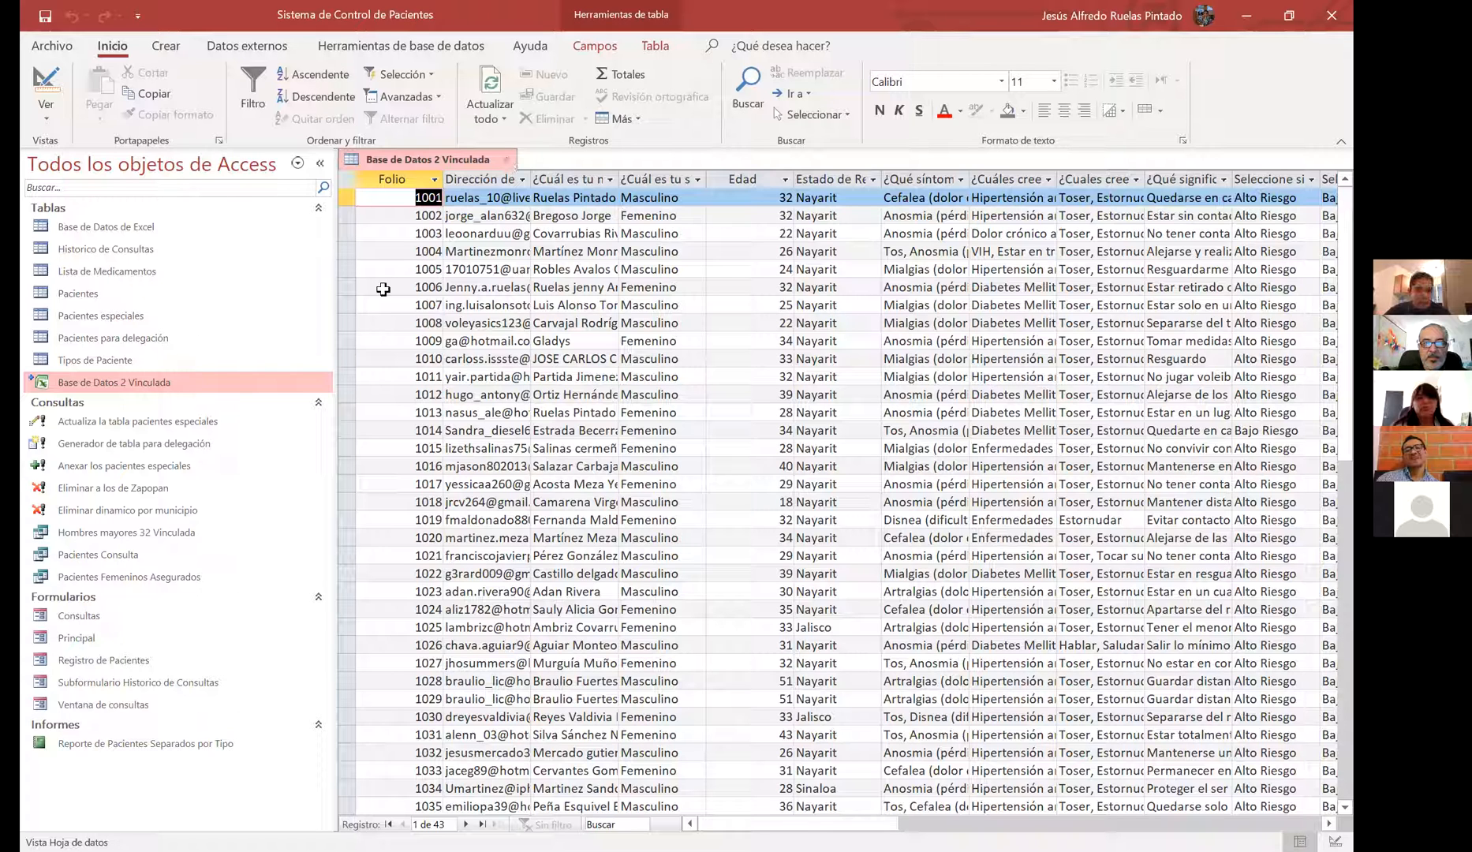
click(184, 387)
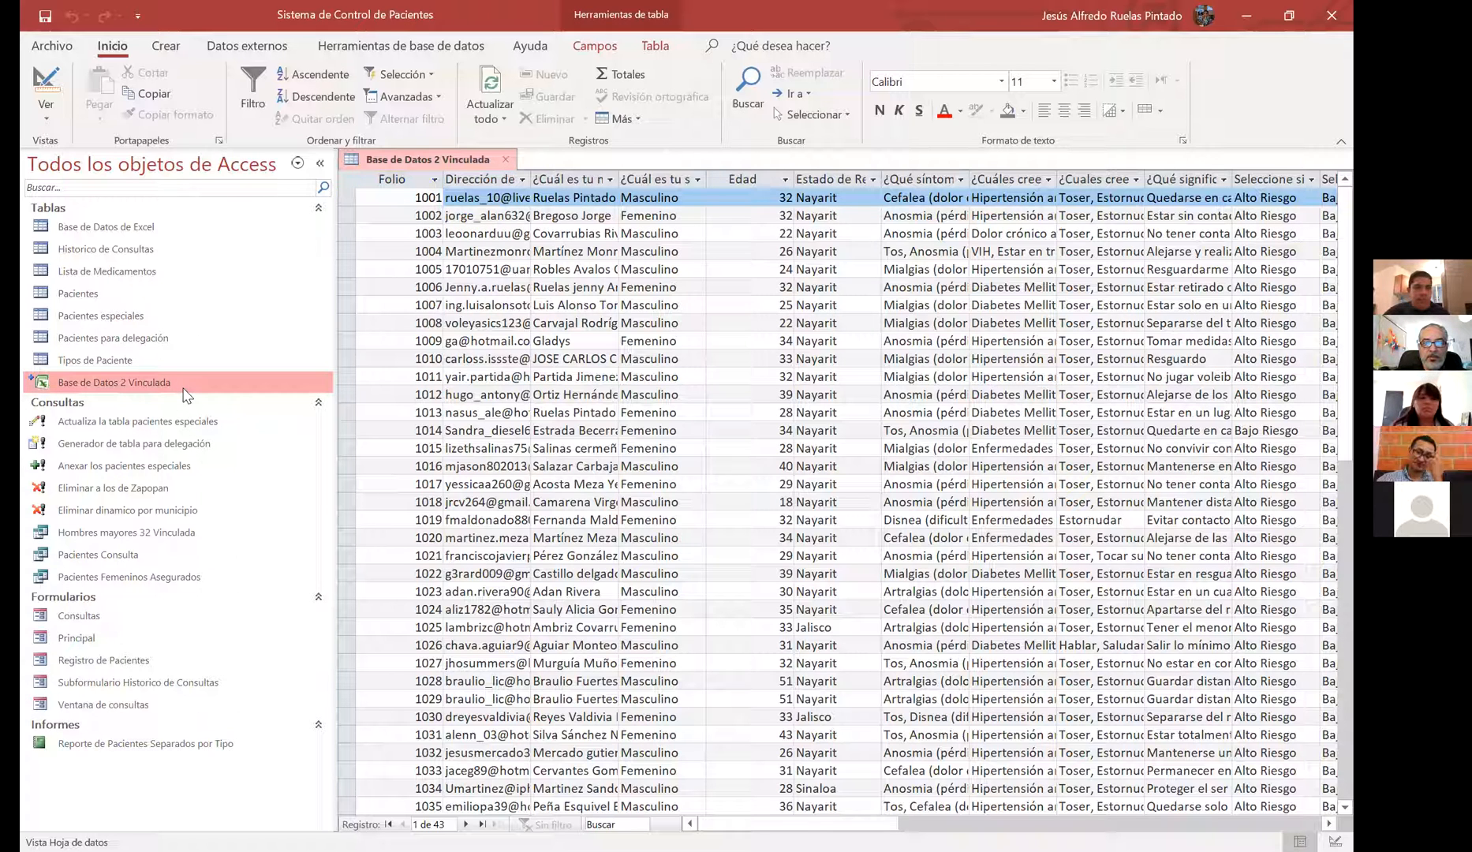
Try to open the Base de Datos 2 Vinculada table in design view, decline to continue, and close the table
right_click(187, 394)
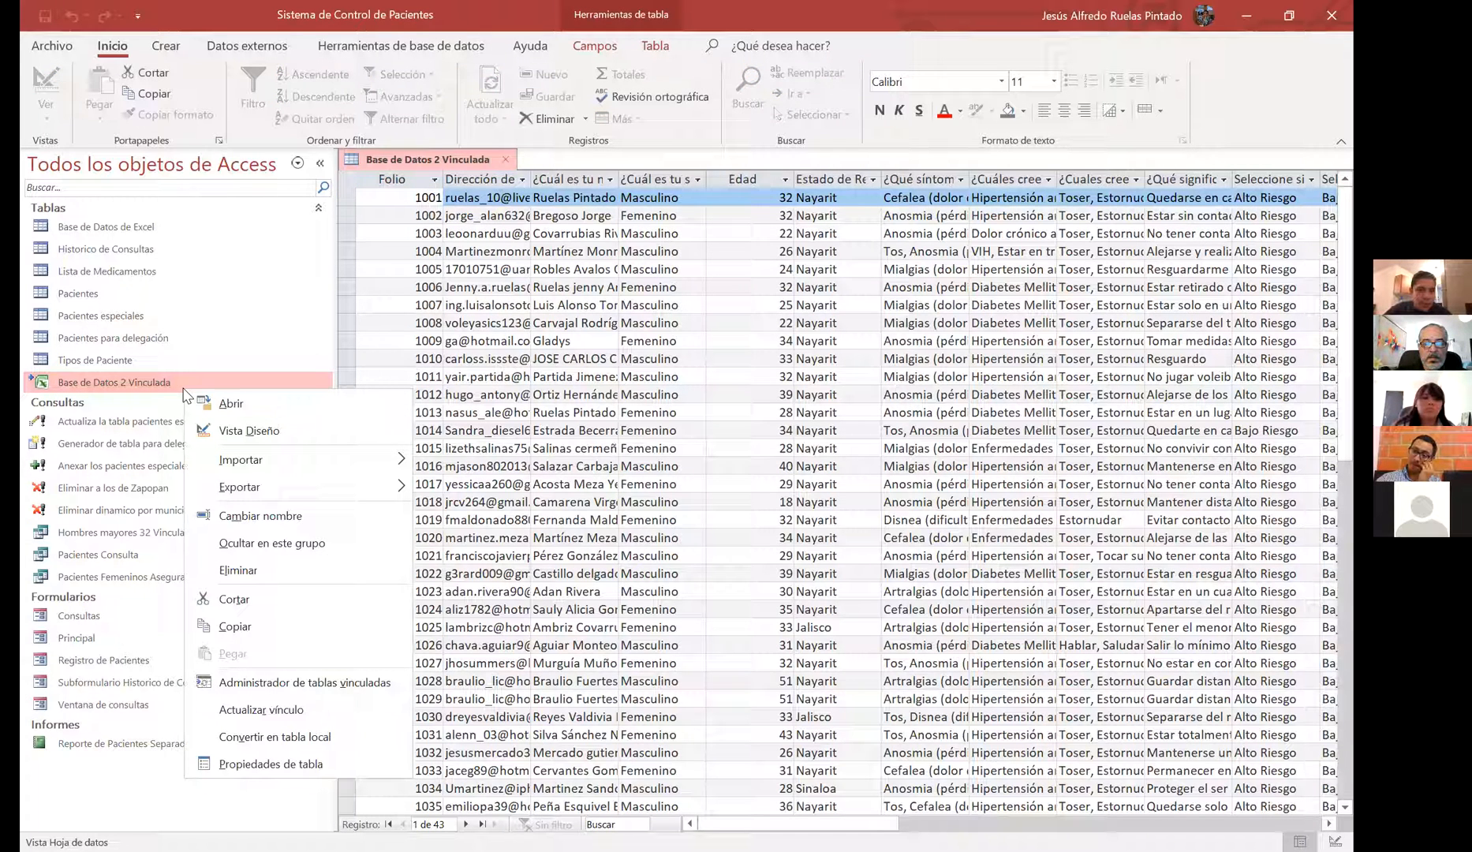
click(306, 432)
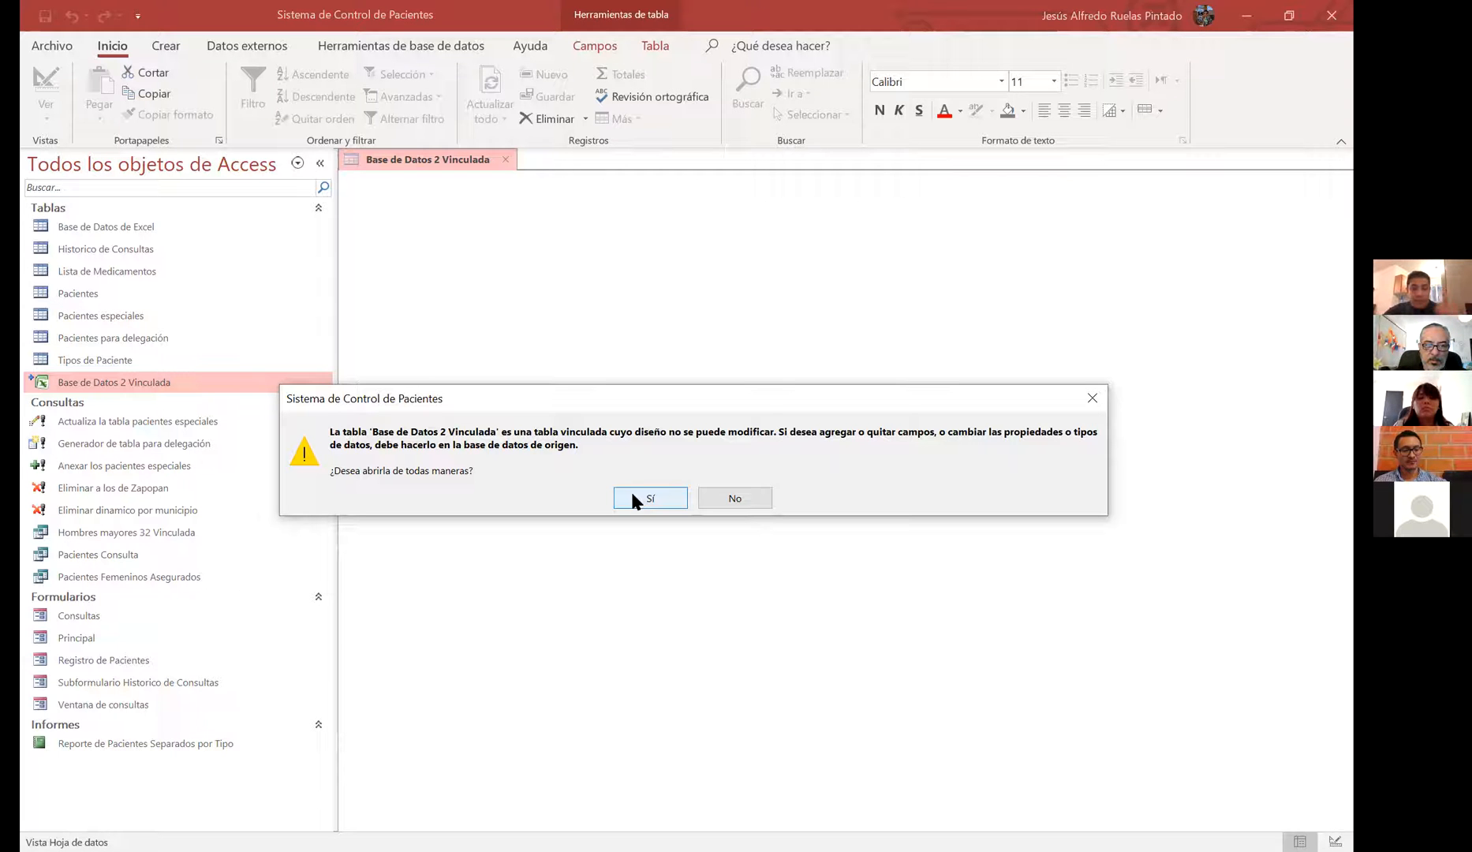
click(723, 496)
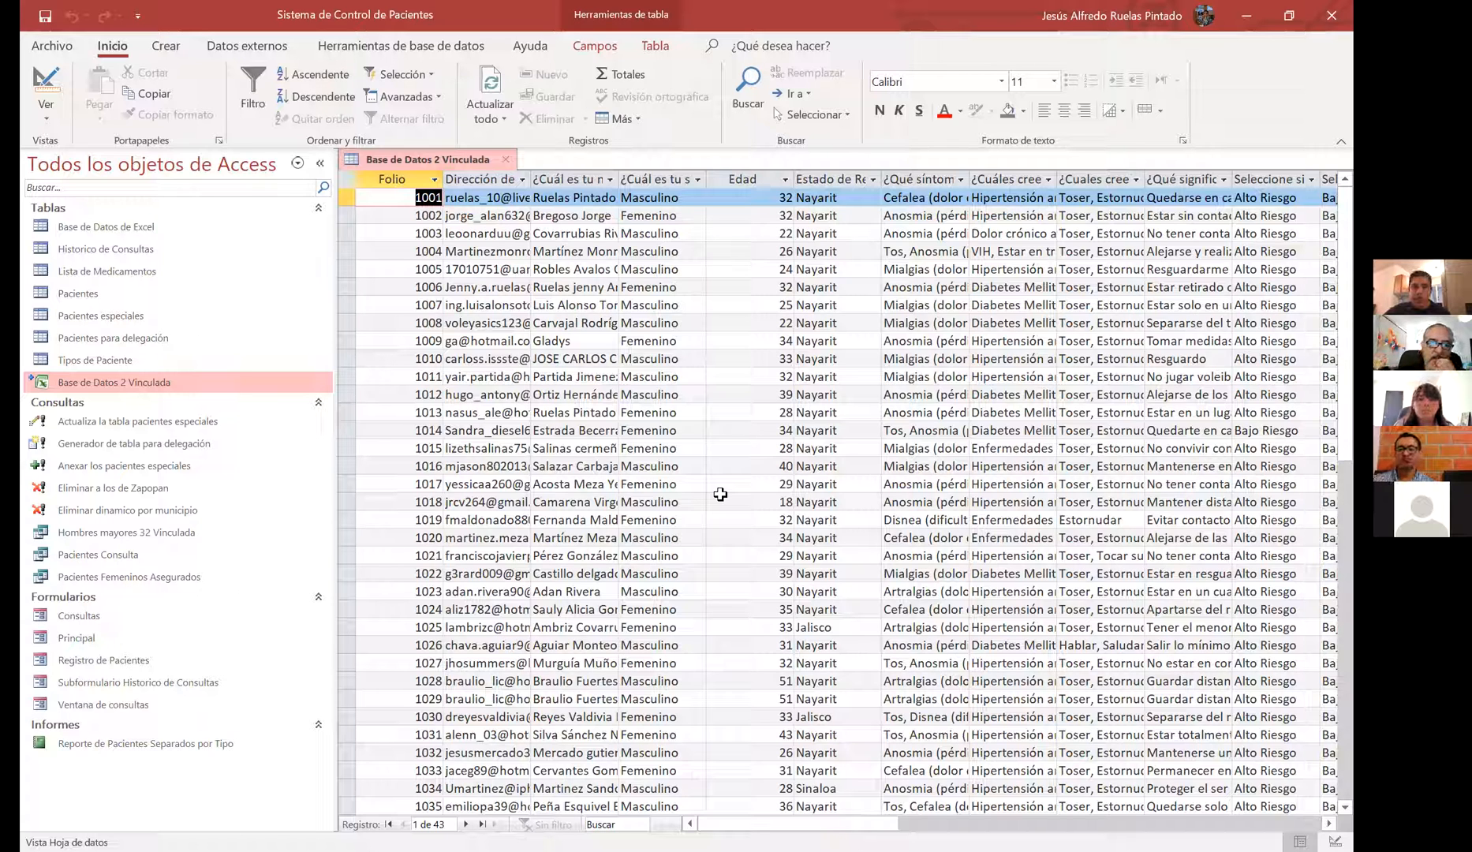
click(507, 163)
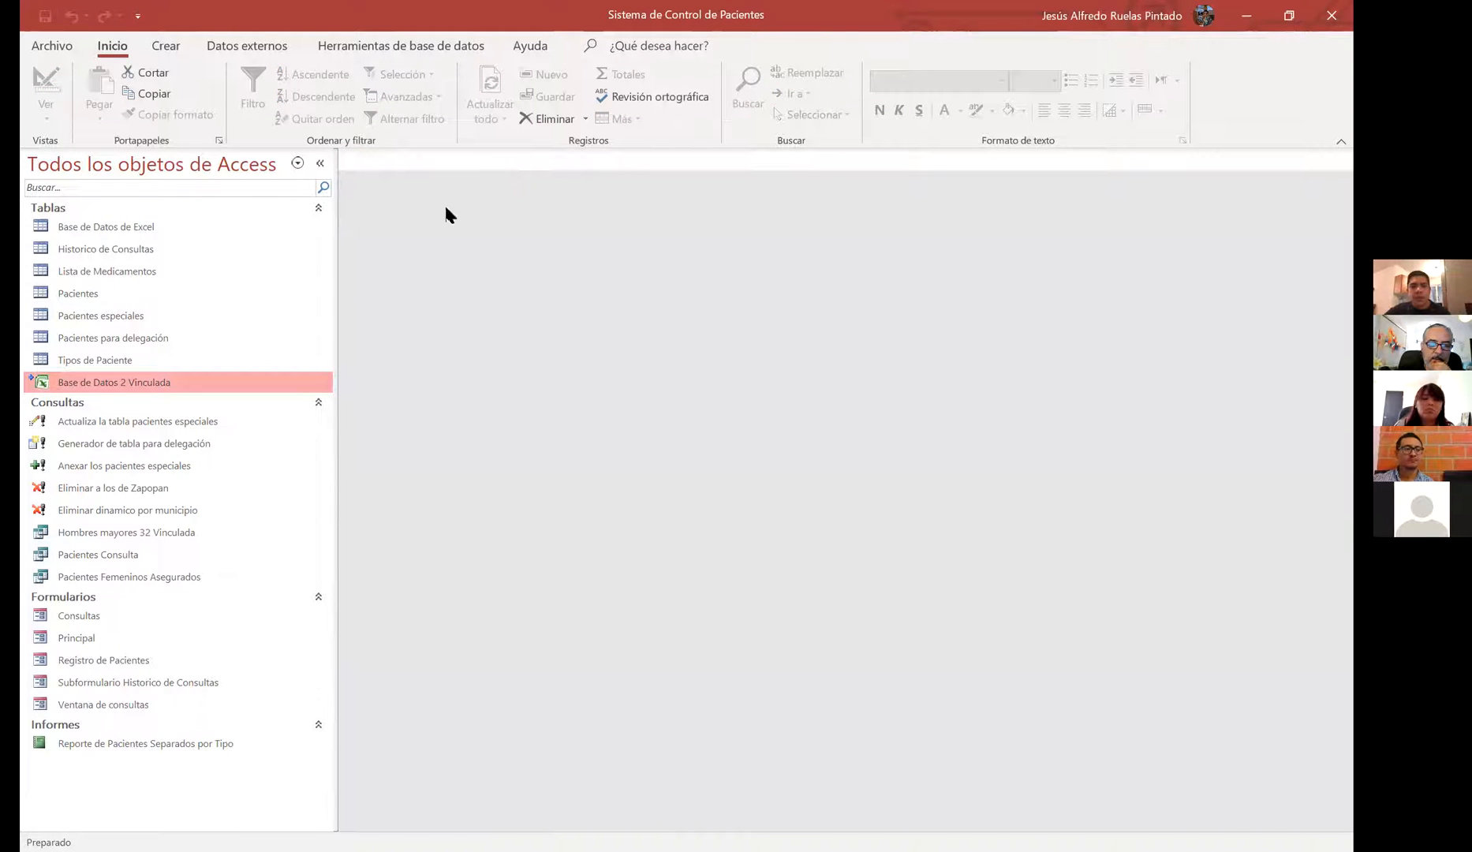
Refresh the link of the Base de Datos 2 Vinculada table to its source data
right_click(196, 388)
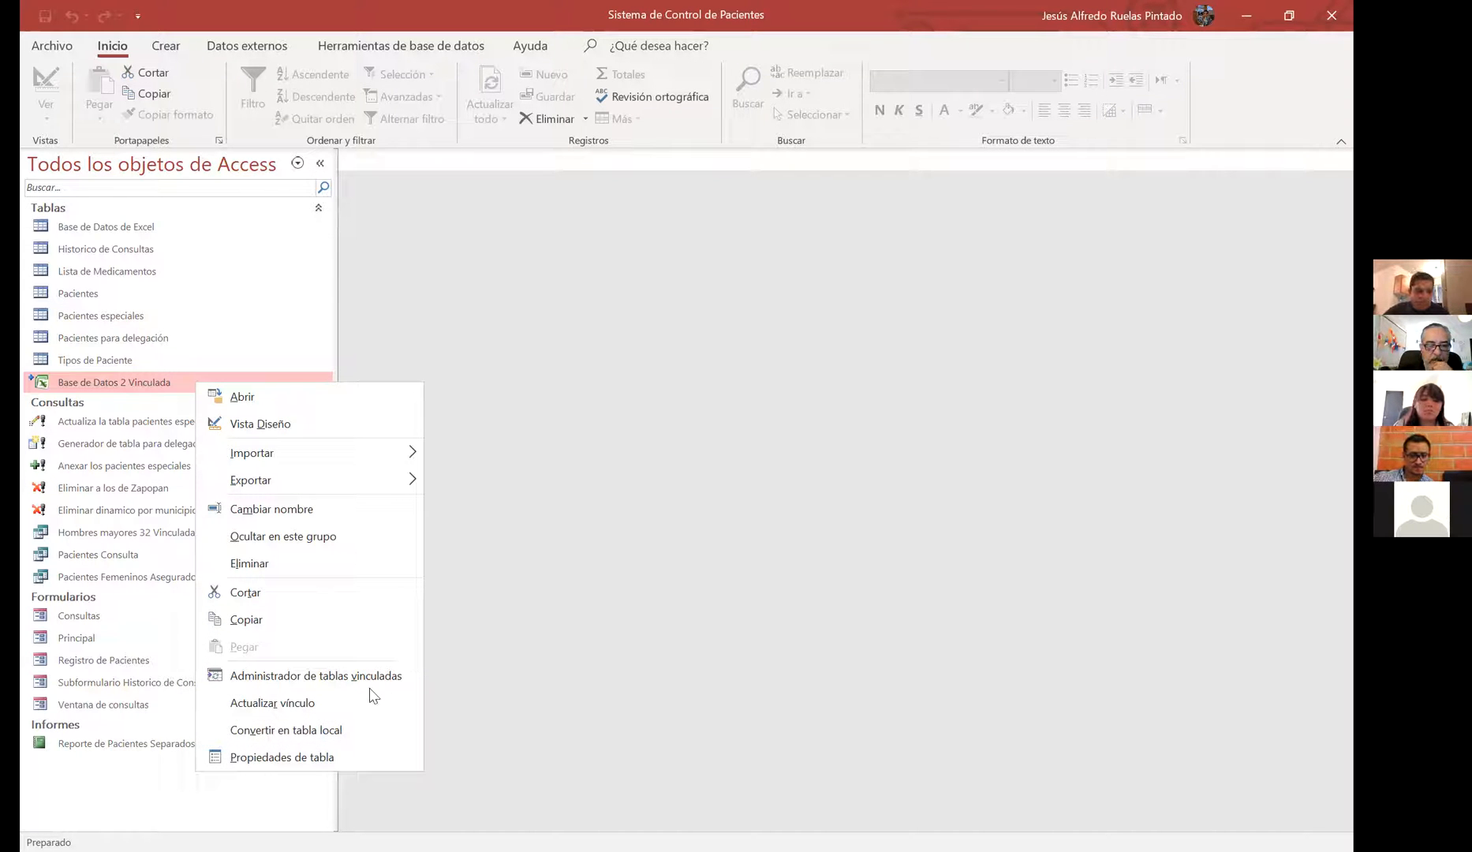
click(342, 713)
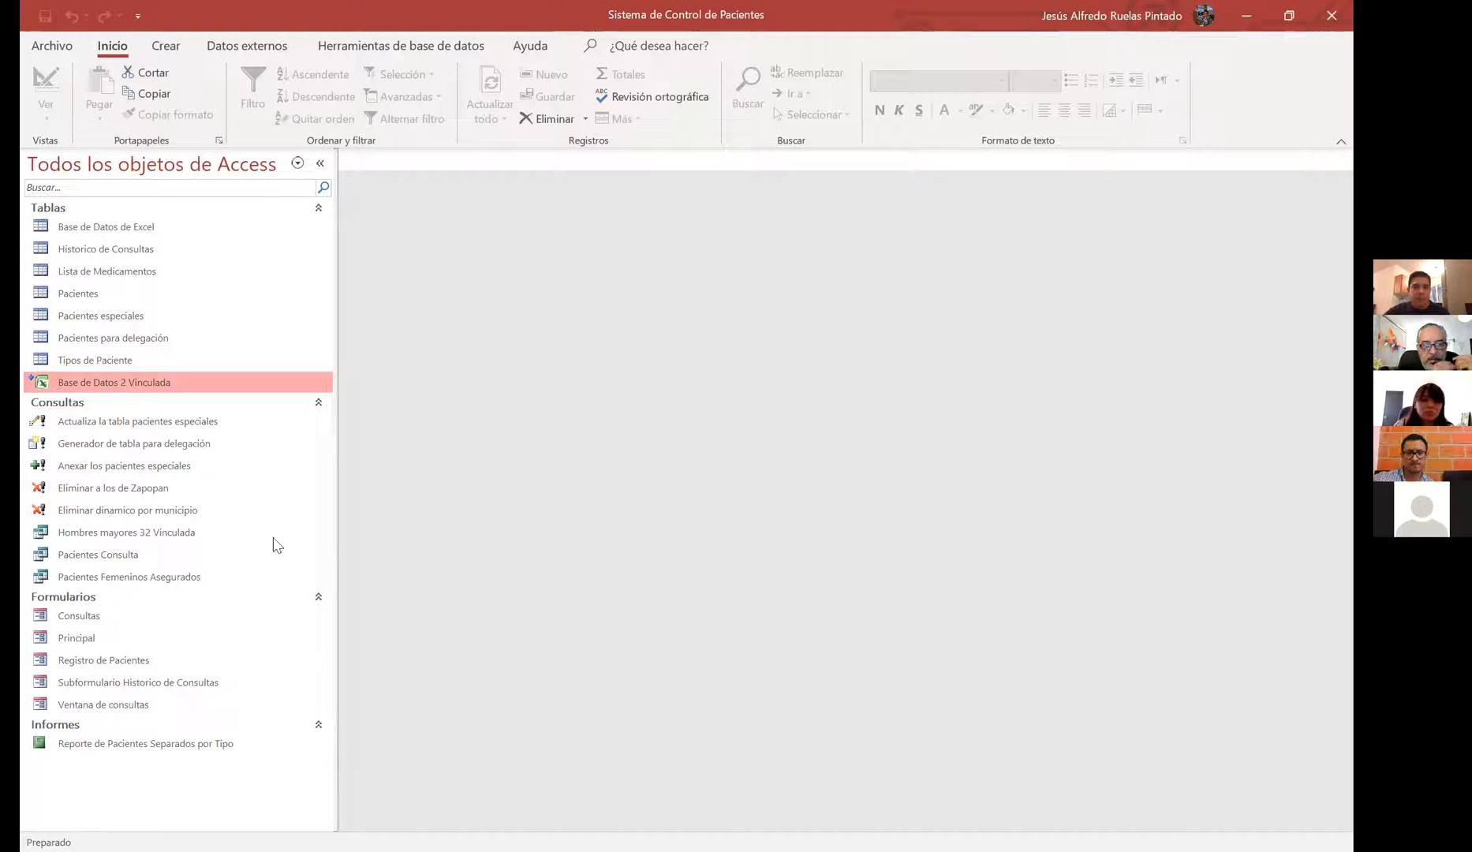
Review the properties of the linked Base de Datos 2 Vinculada table and check its source file path
right_click(271, 387)
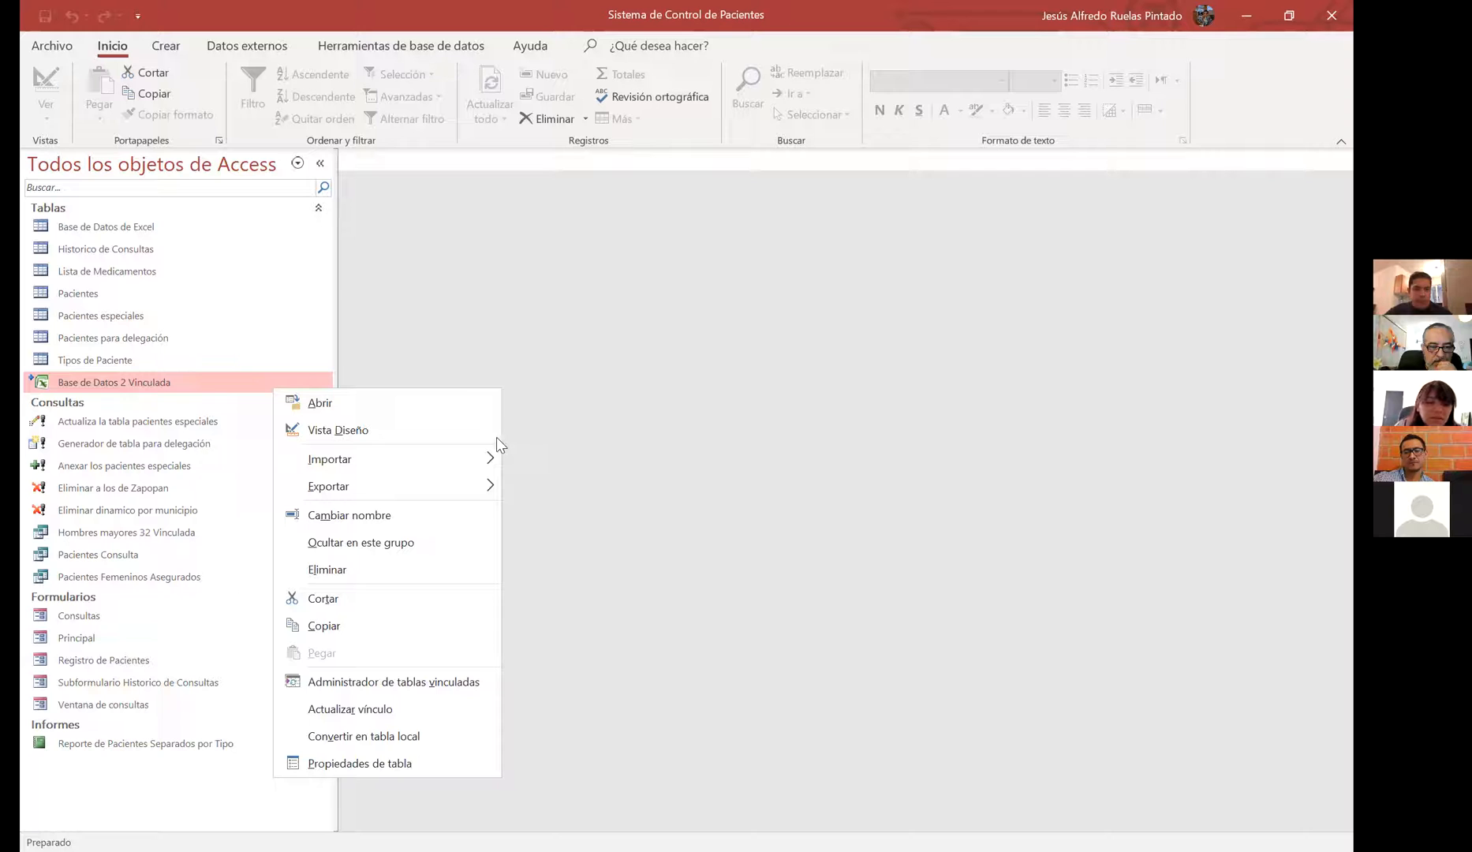
click(453, 764)
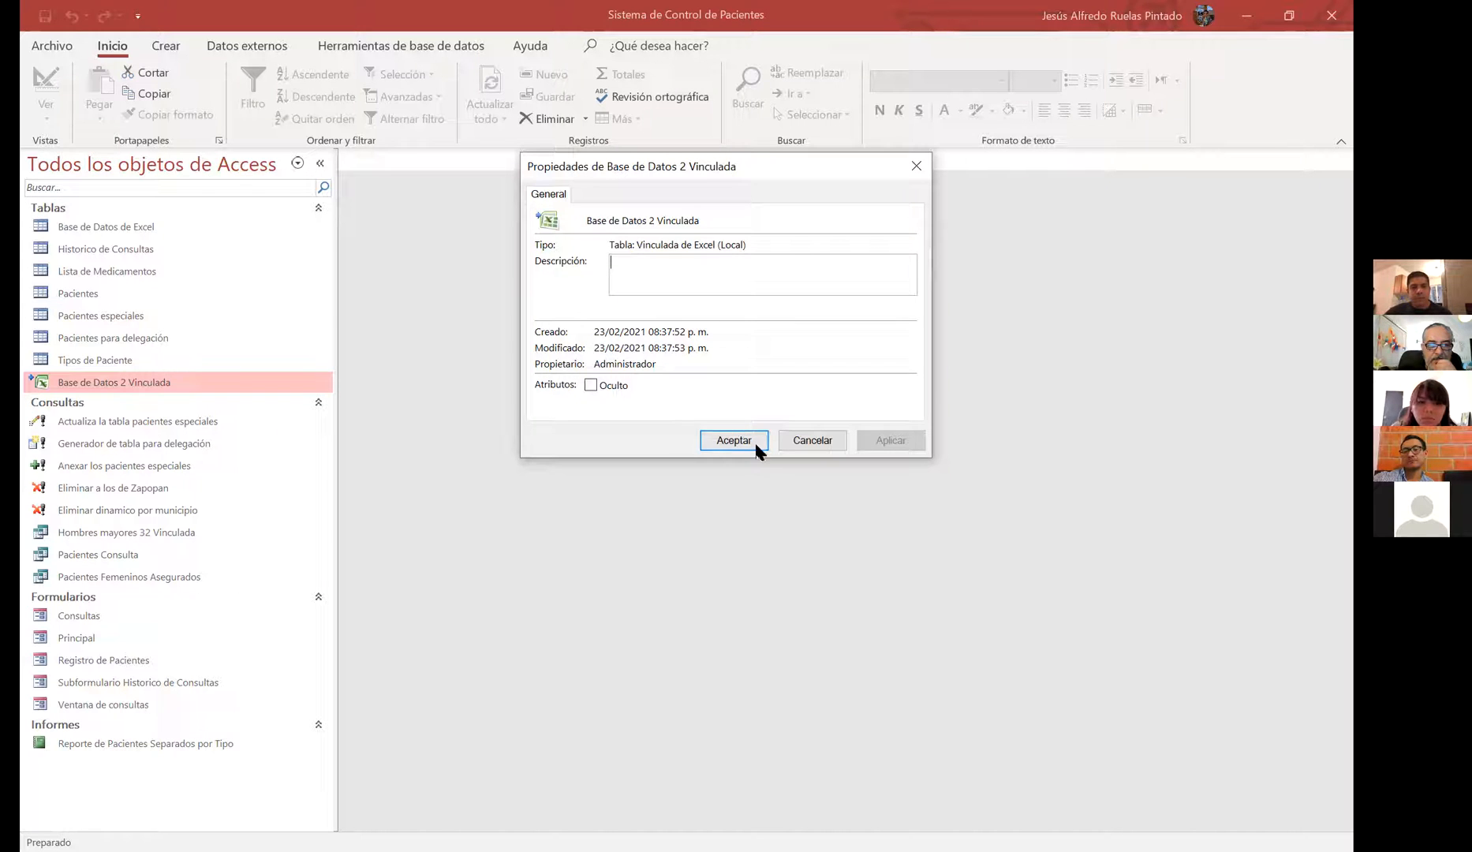
click(734, 440)
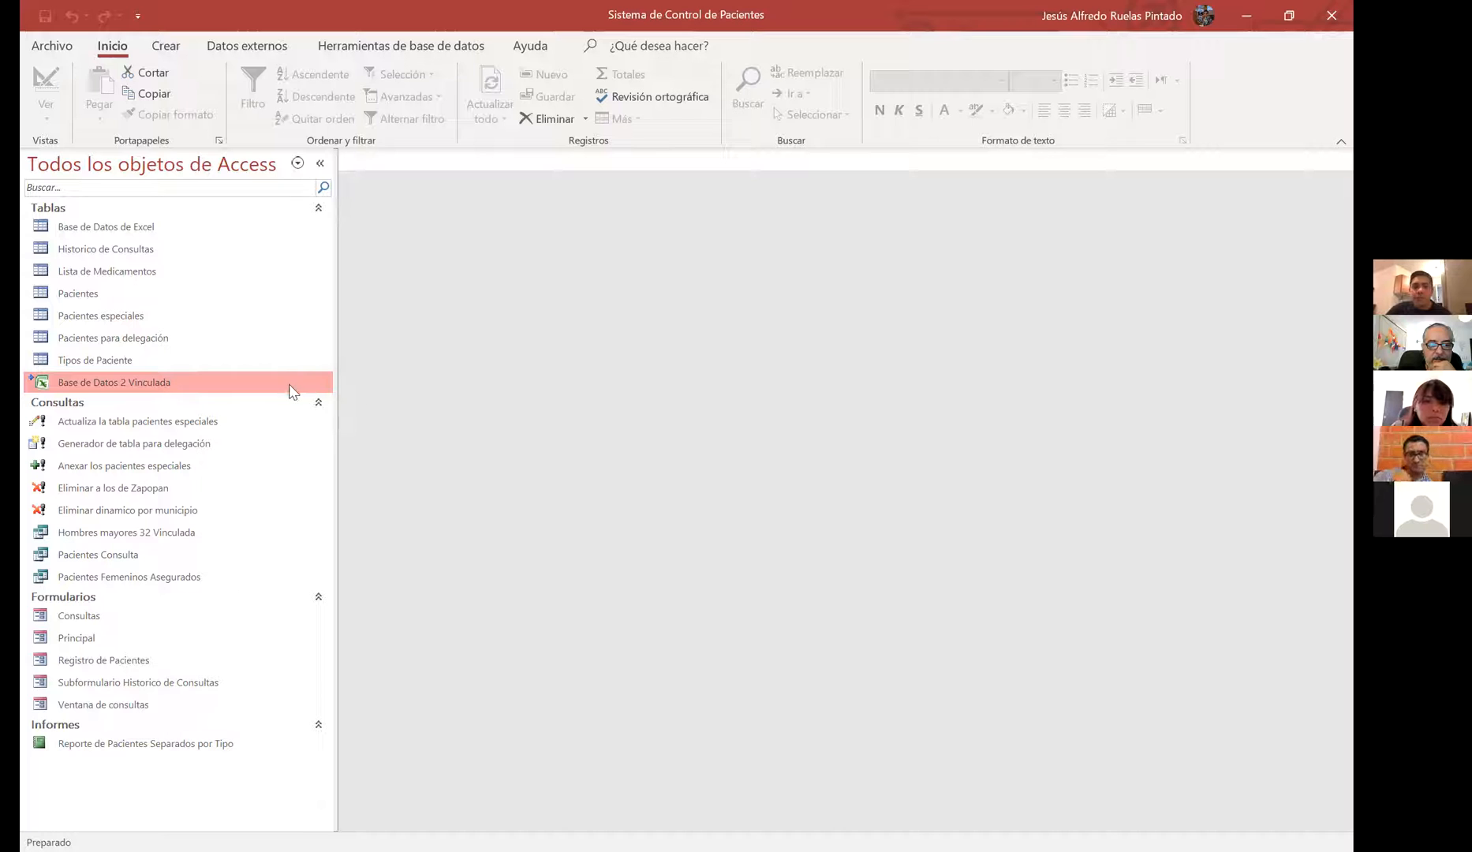
mouse_move(292, 393)
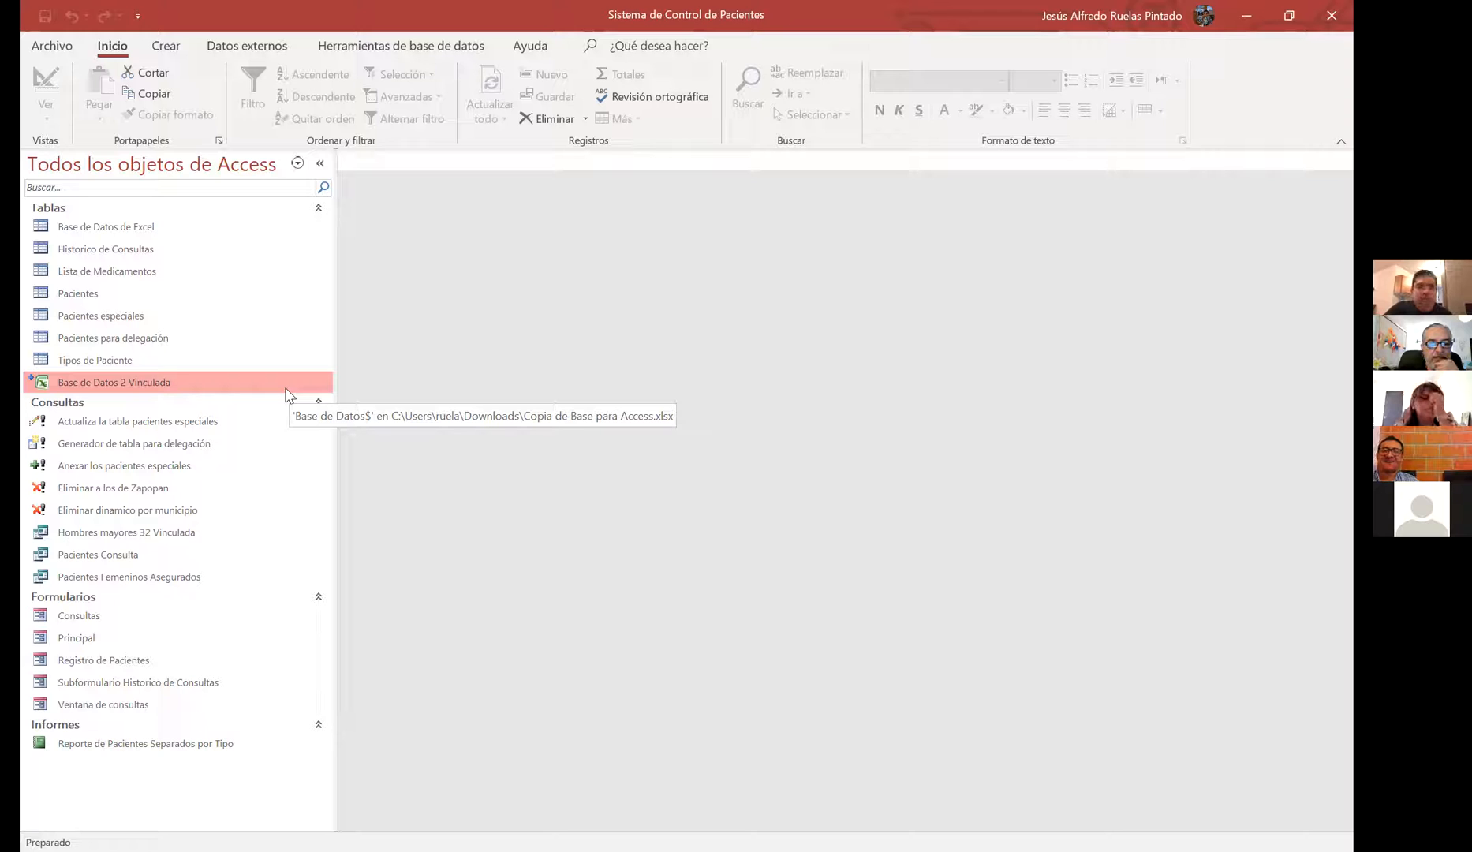
Inspect the Excel source's link details in the linked table manager, leave them unmodified, and close the manager
click(260, 46)
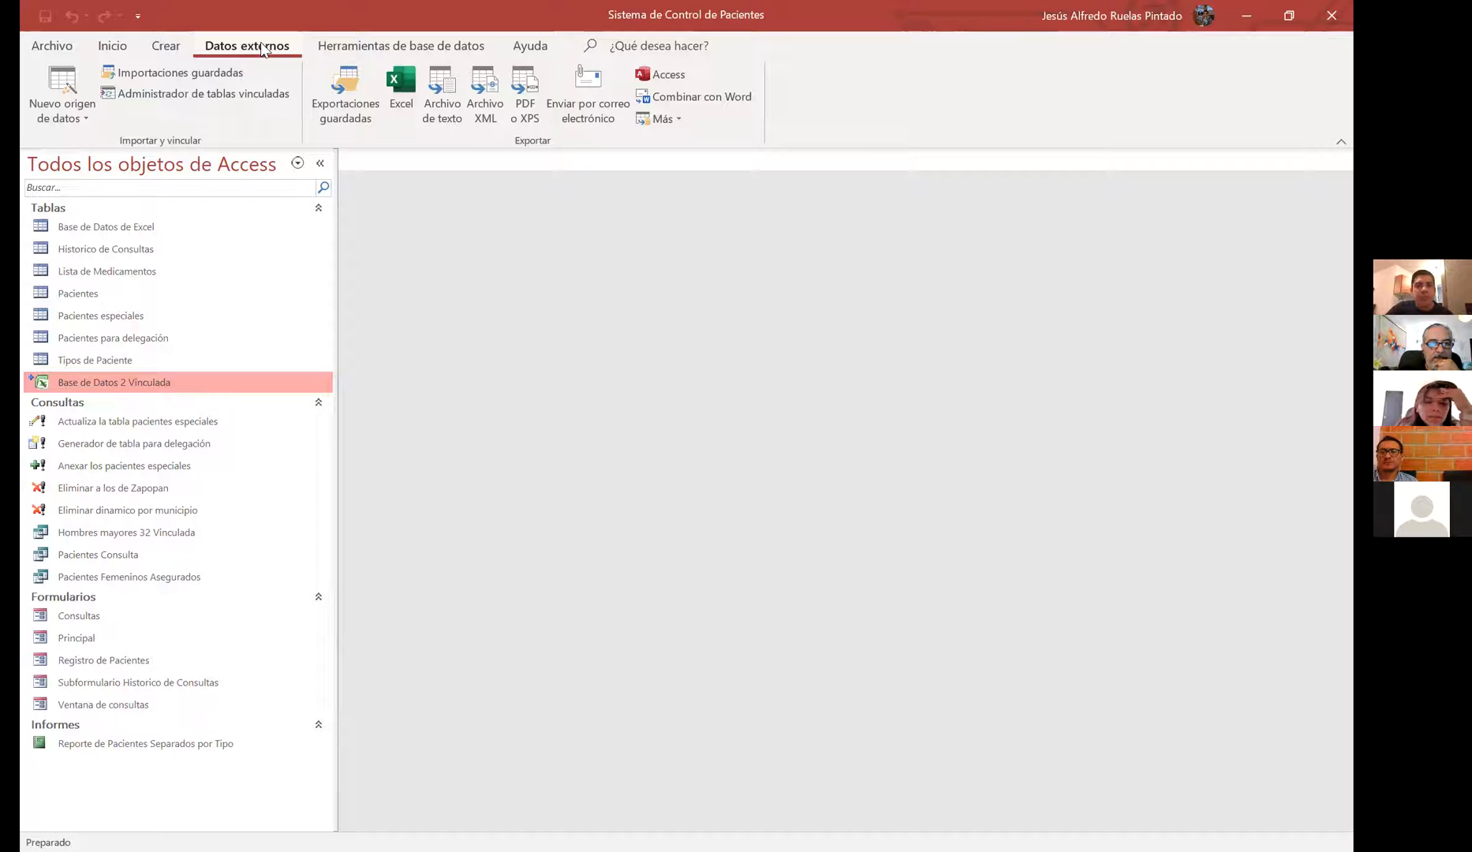
click(244, 93)
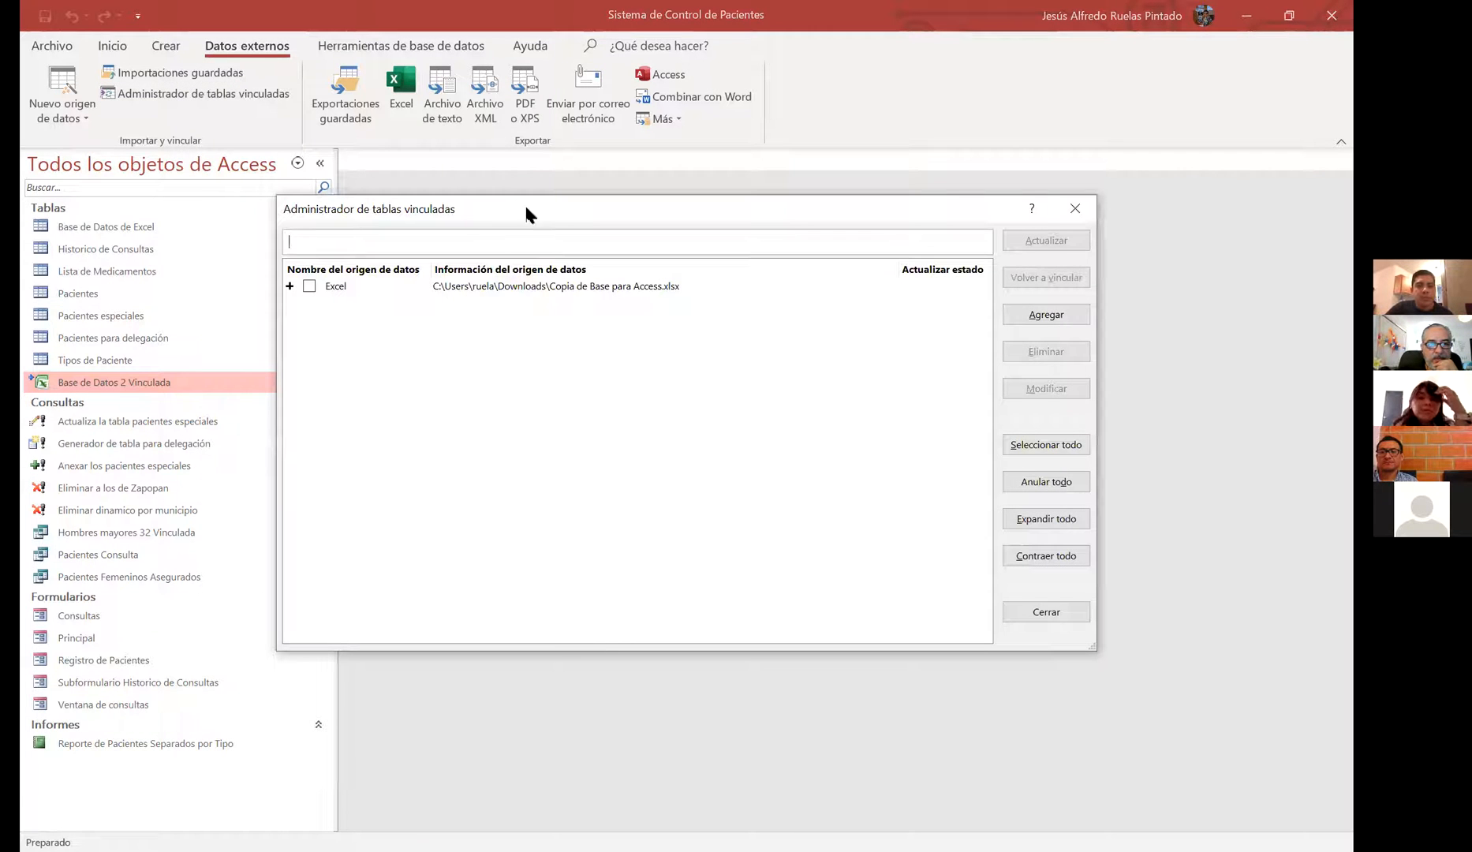
click(308, 286)
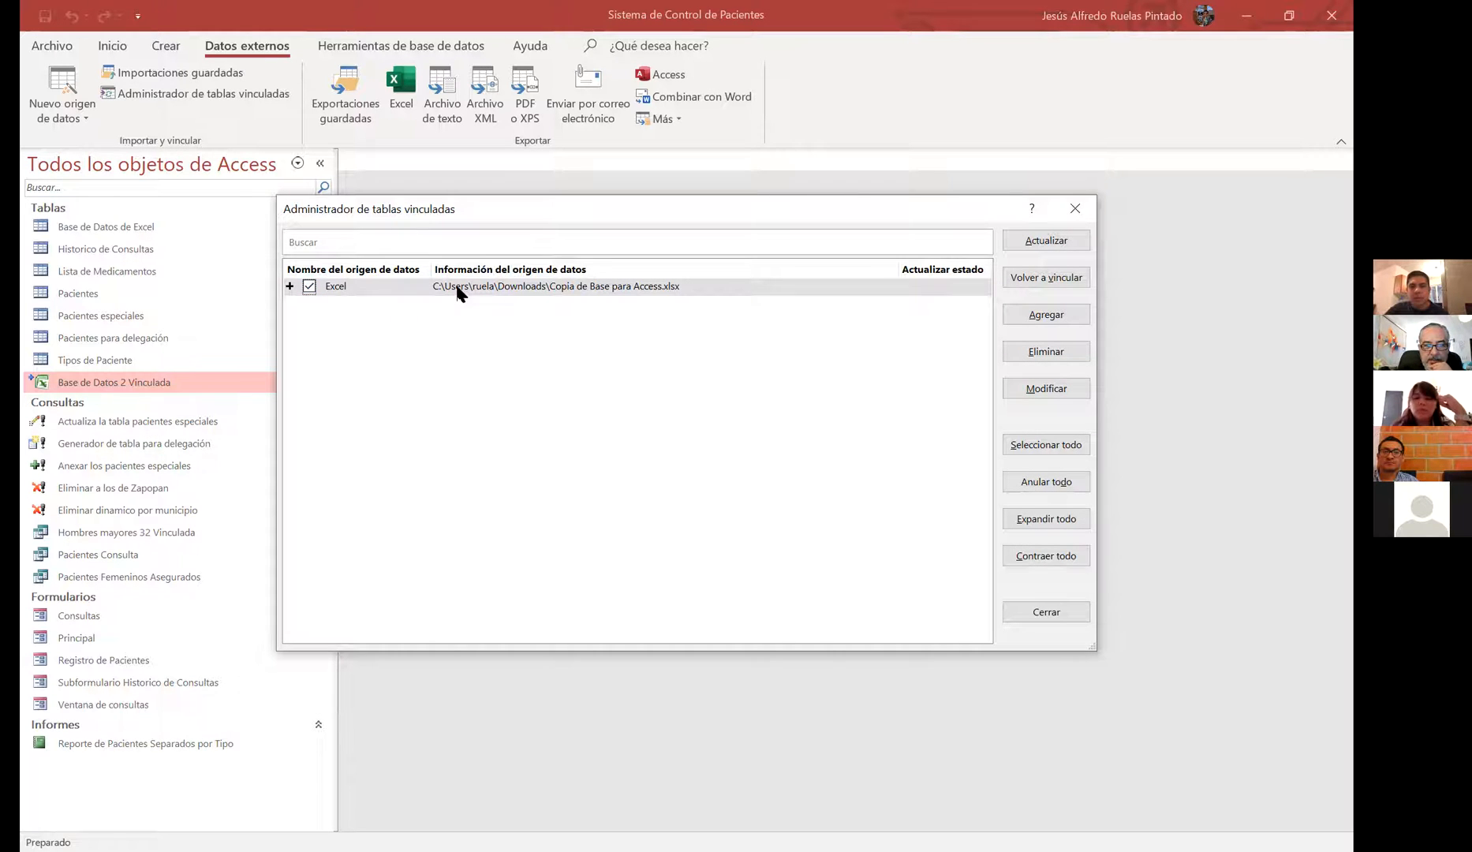
click(1074, 390)
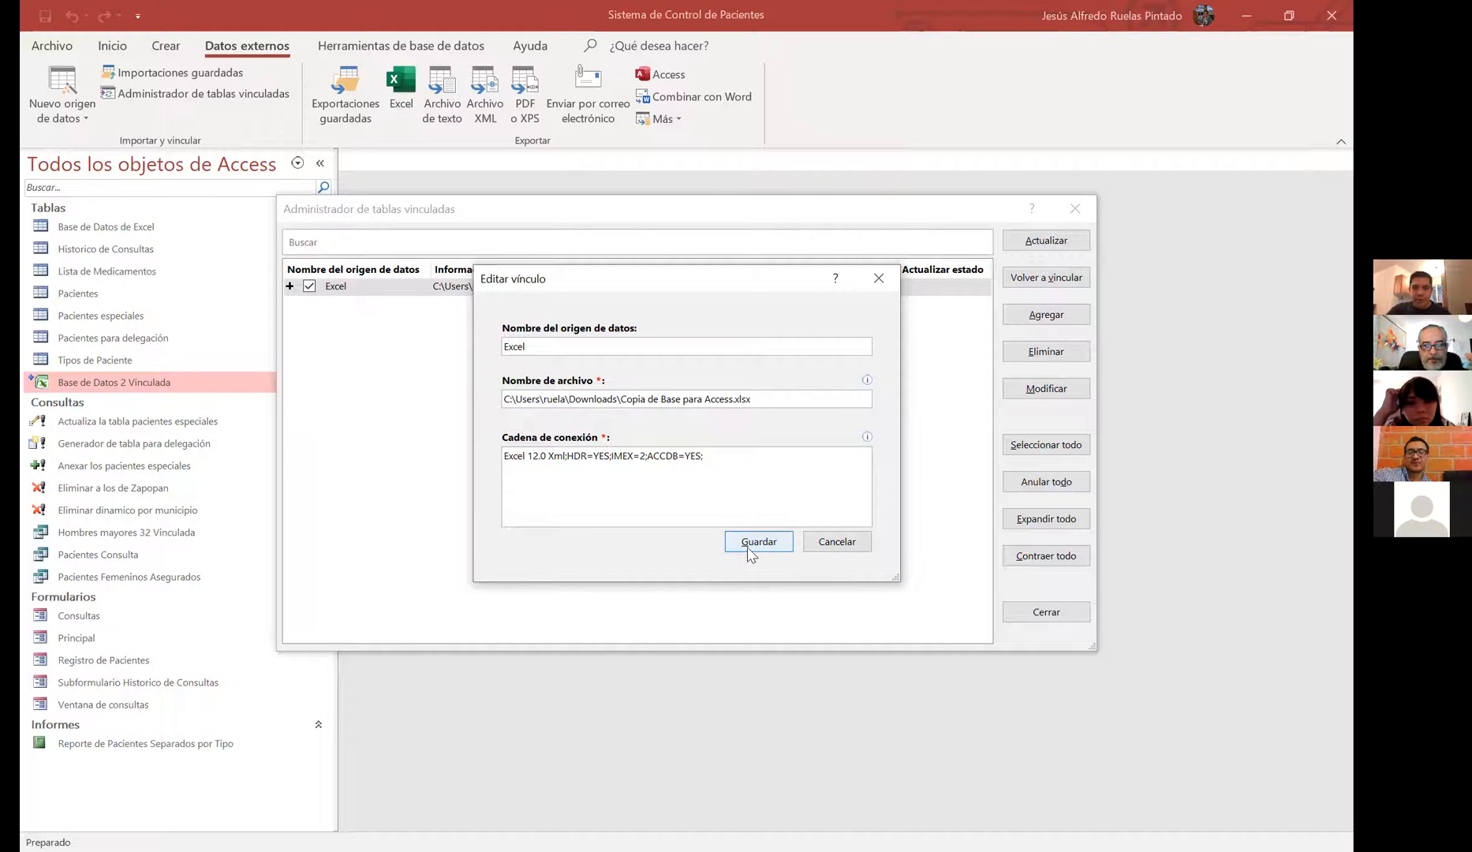
click(1076, 210)
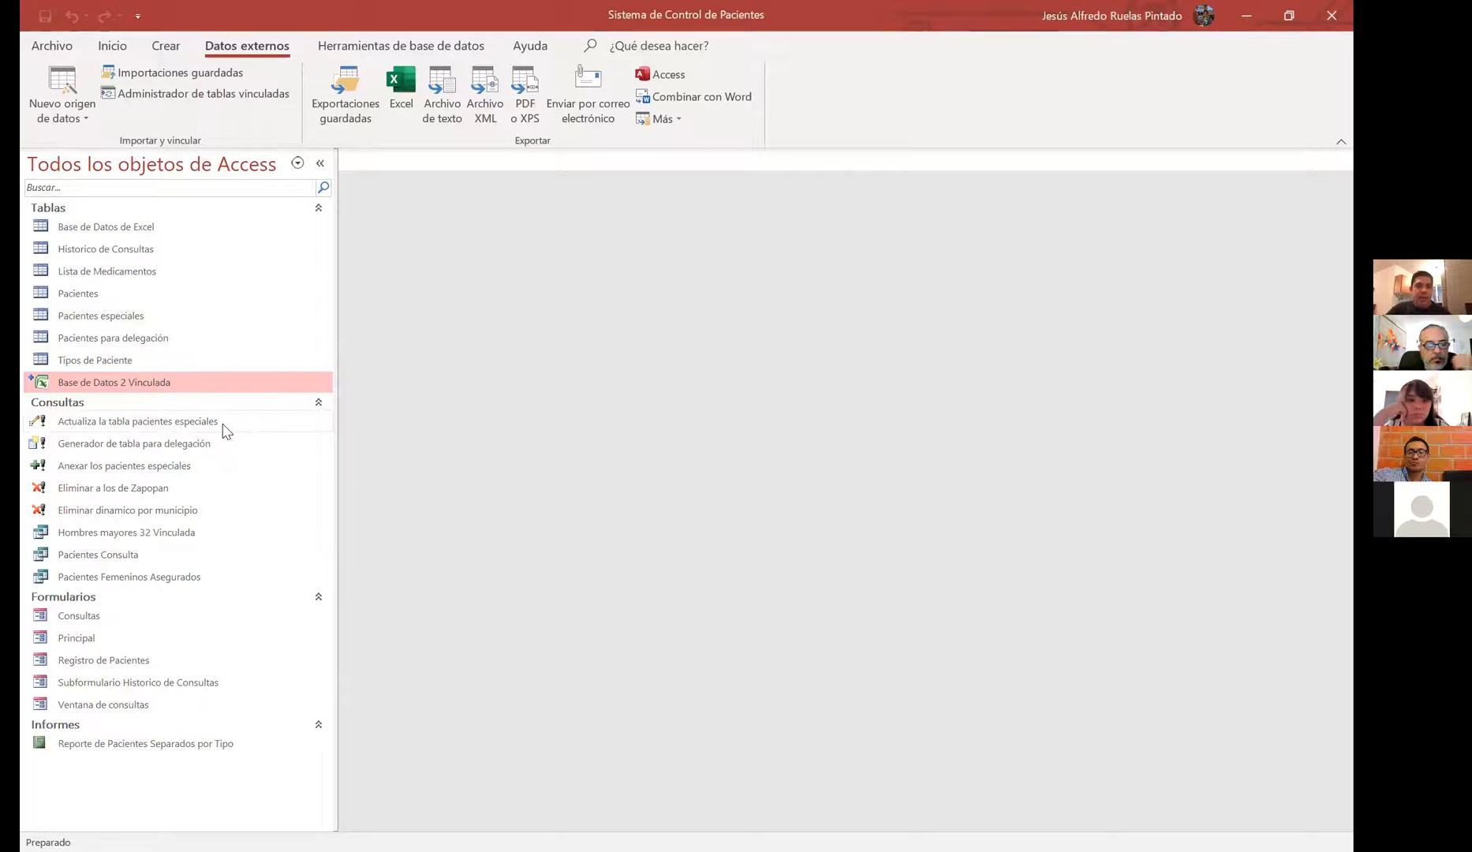
Run the Actualiza la tabla pacientes especiales update query and confirm its execution
double_click(177, 421)
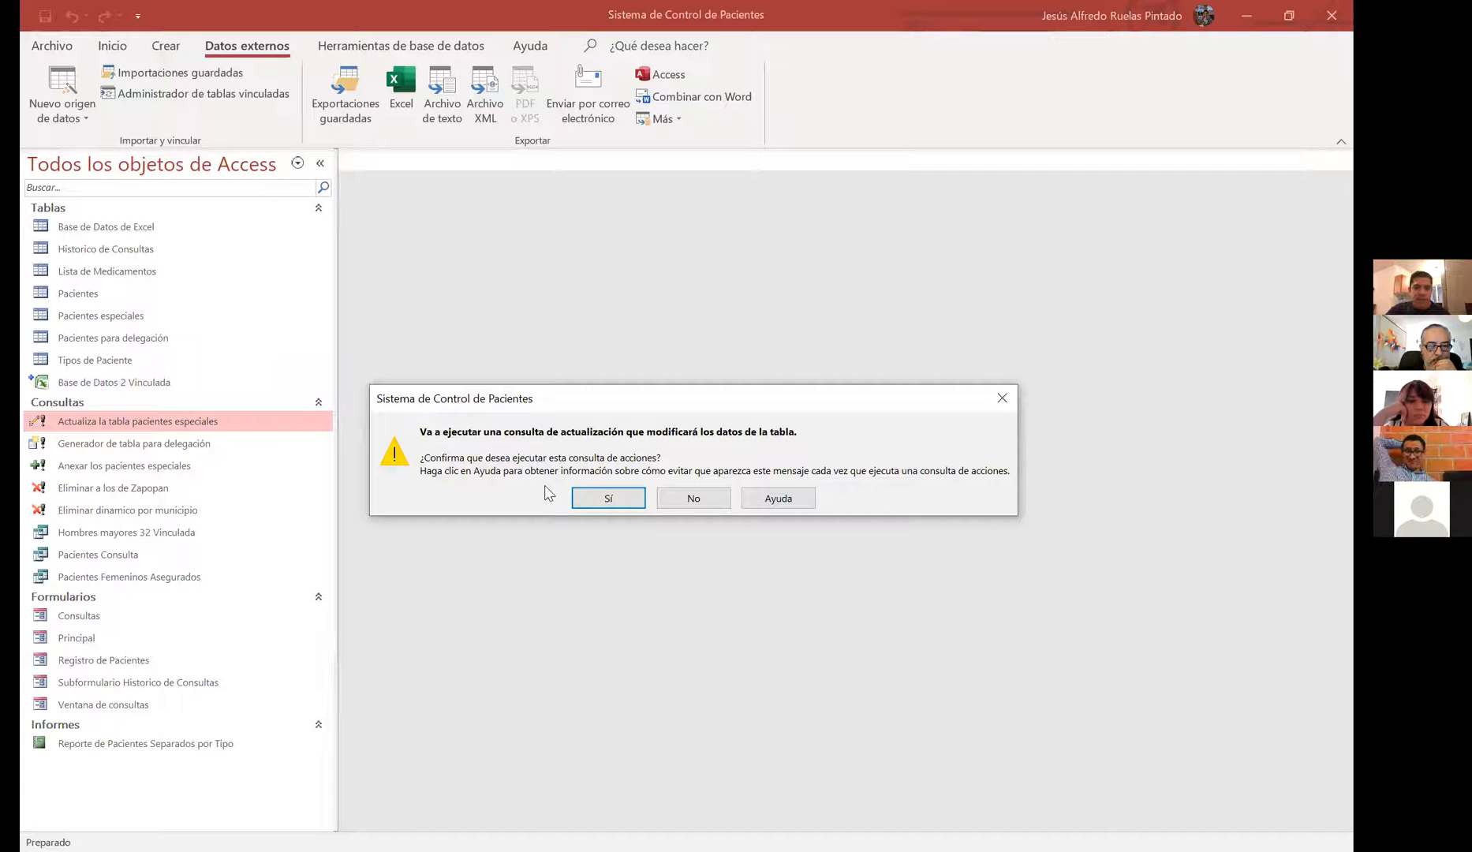
click(646, 499)
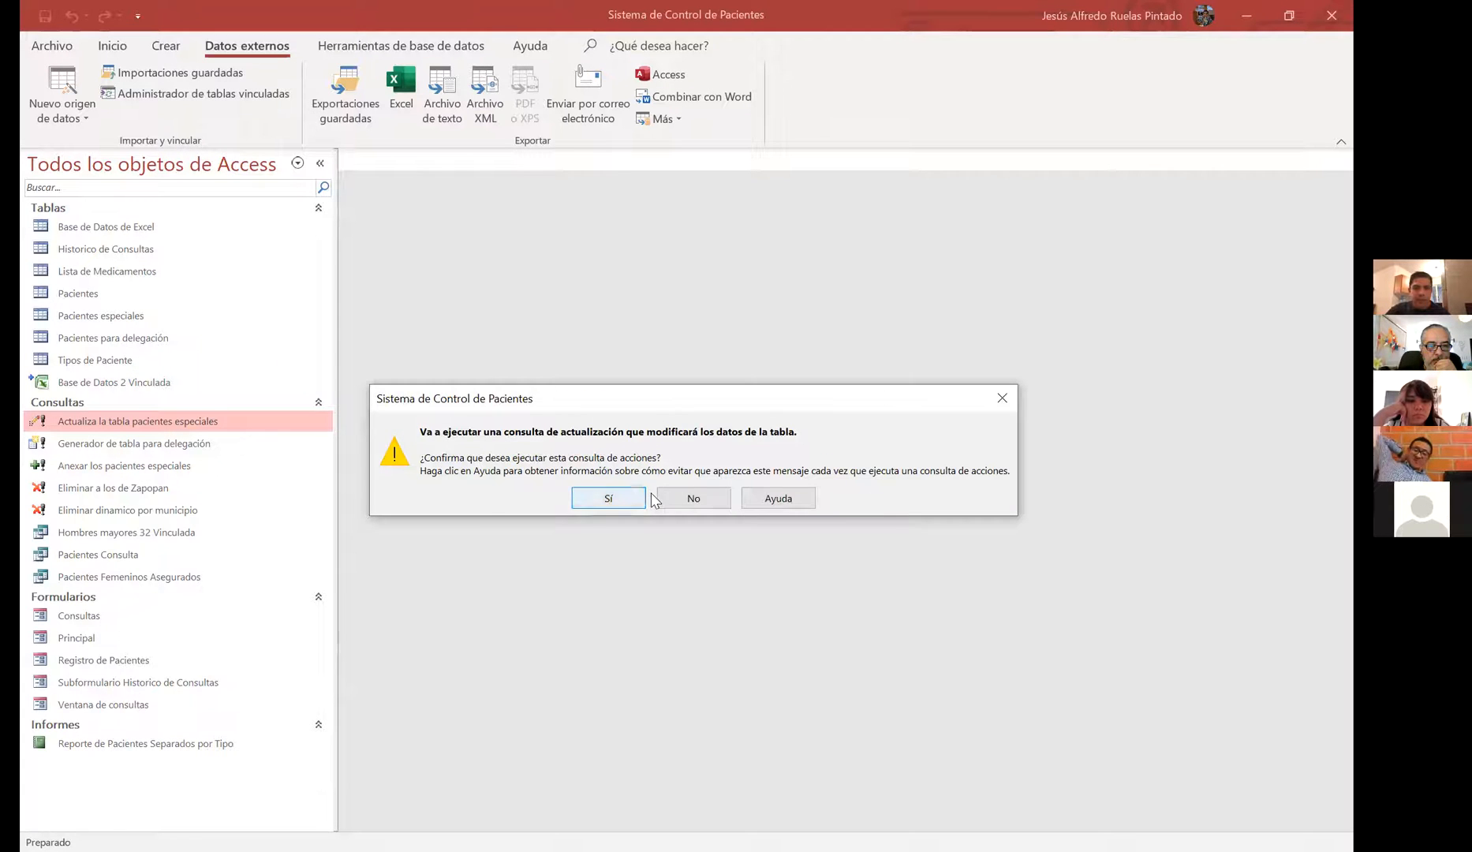
click(651, 499)
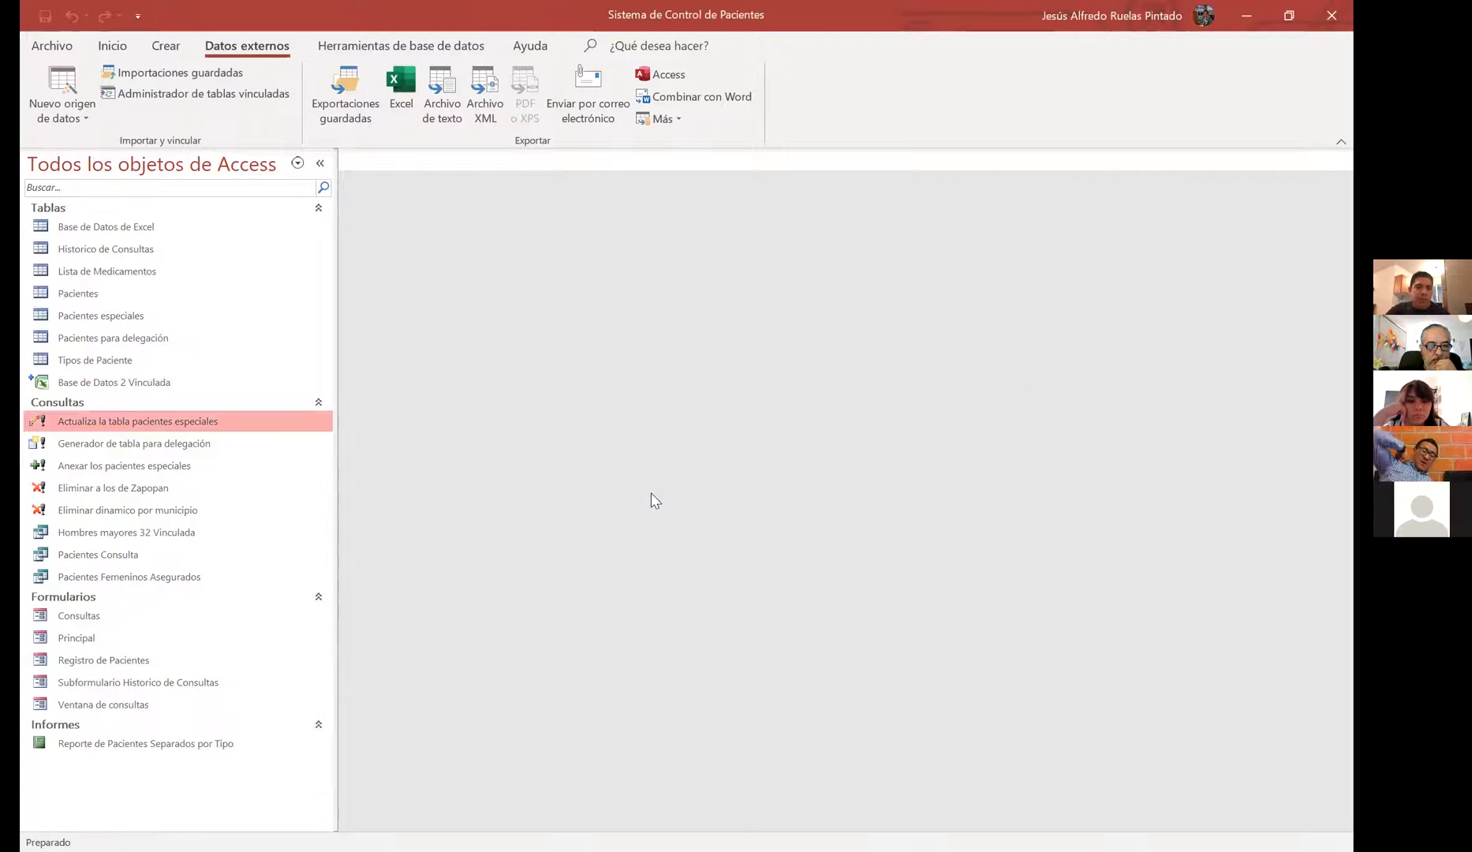
Open the Actualiza la tabla pacientes especiales query in design view, examine its Sexo and Tipo de Paciente update criteria, and close it
right_click(142, 426)
click(187, 469)
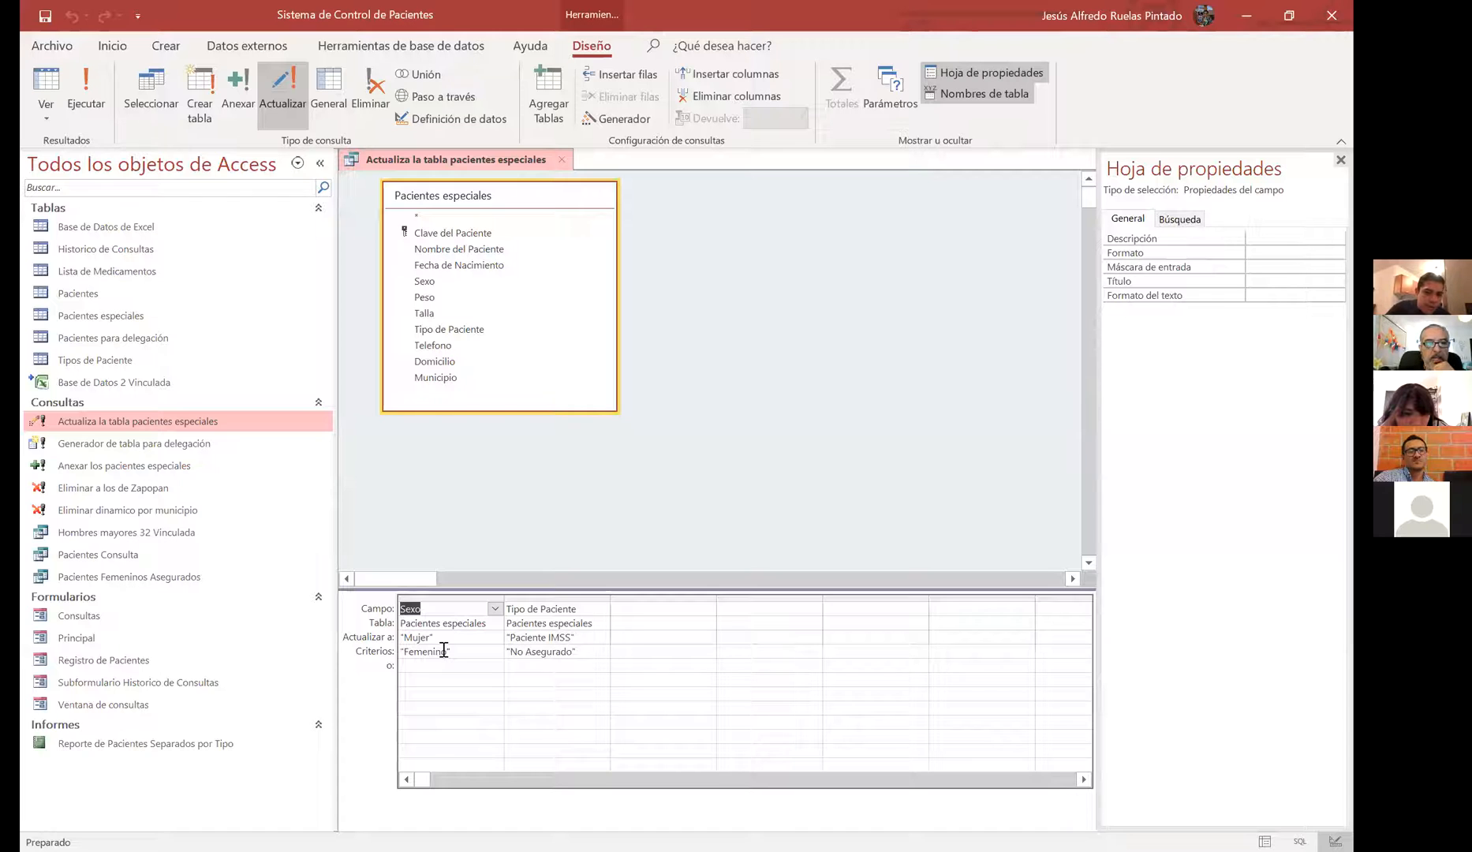
click(418, 636)
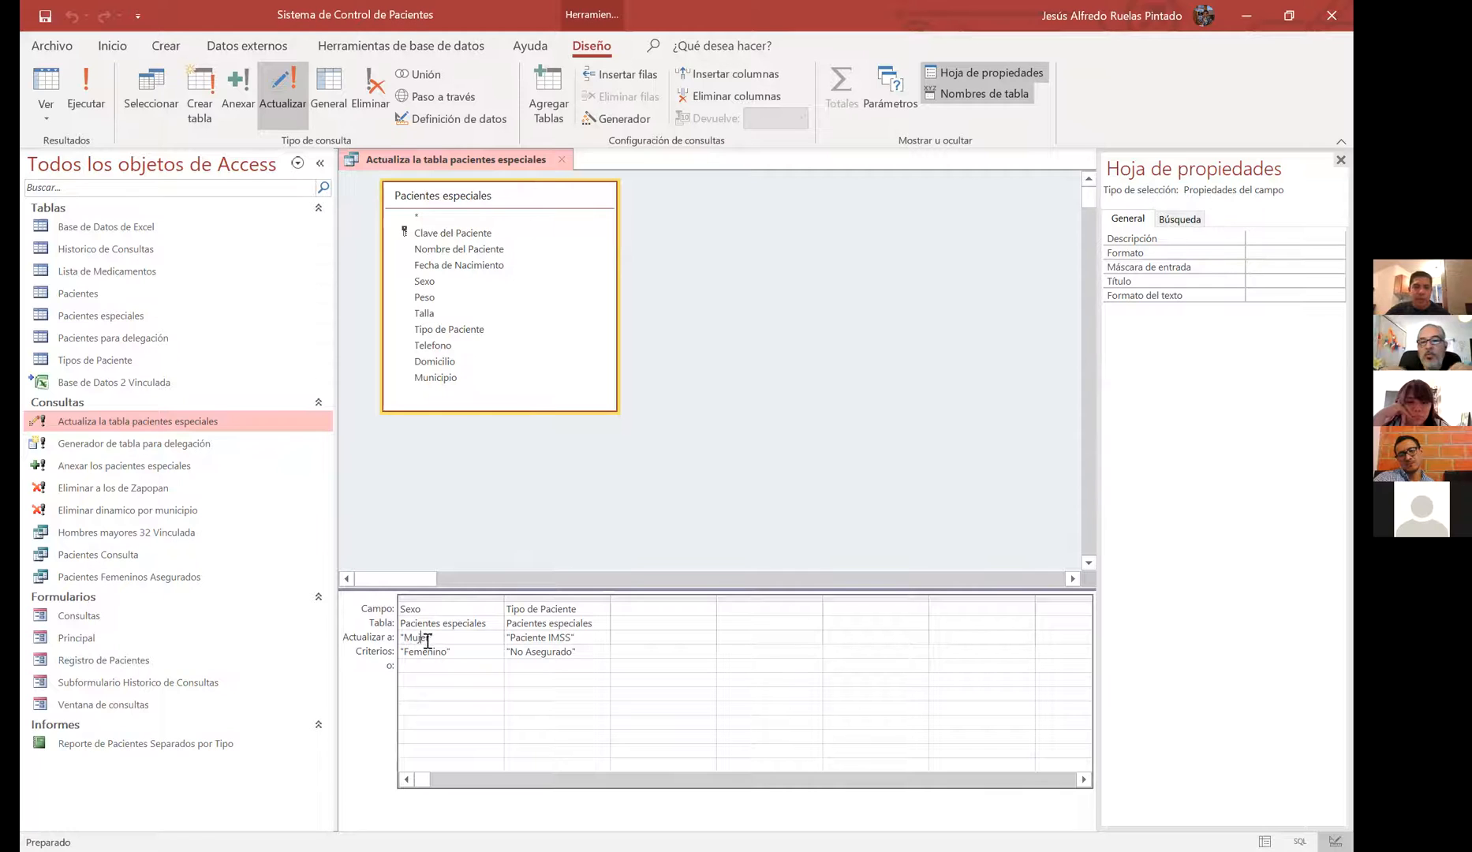
click(562, 159)
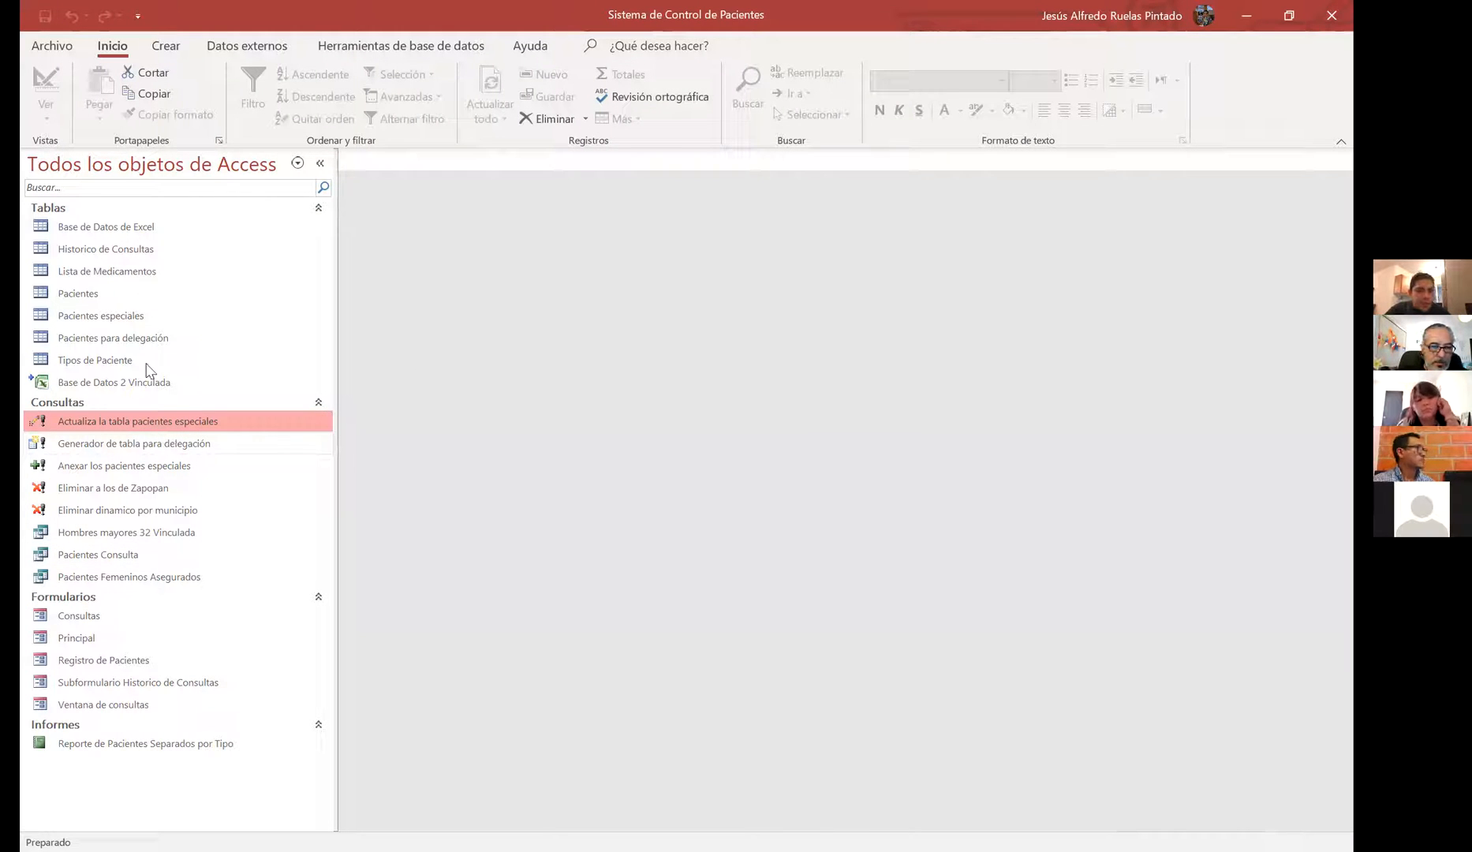
Run the Generador de tabla para delegación query, replacing the existing Pacientes para delegación table, and open that table
double_click(162, 444)
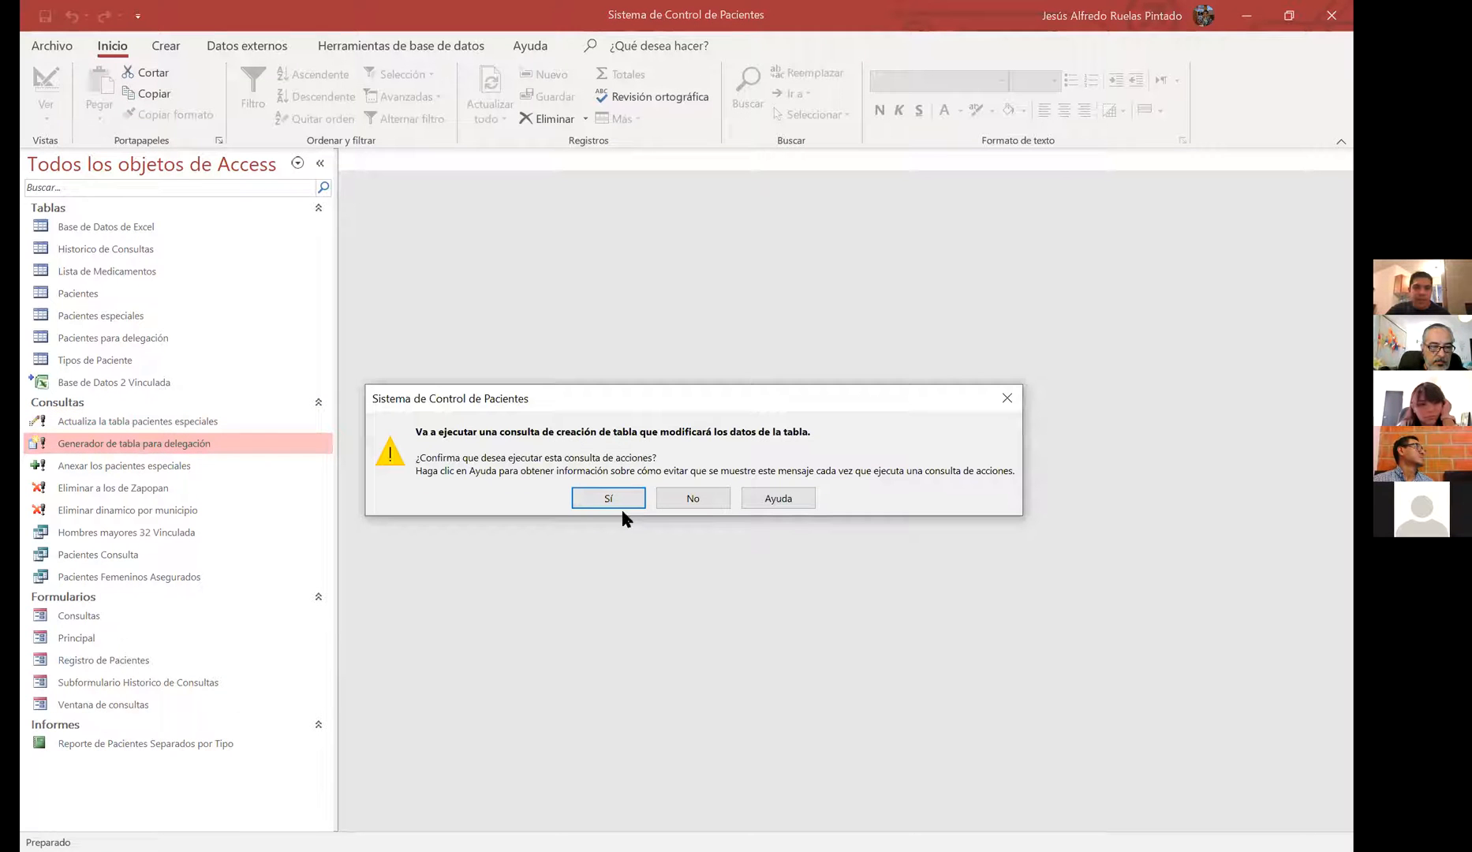
click(612, 497)
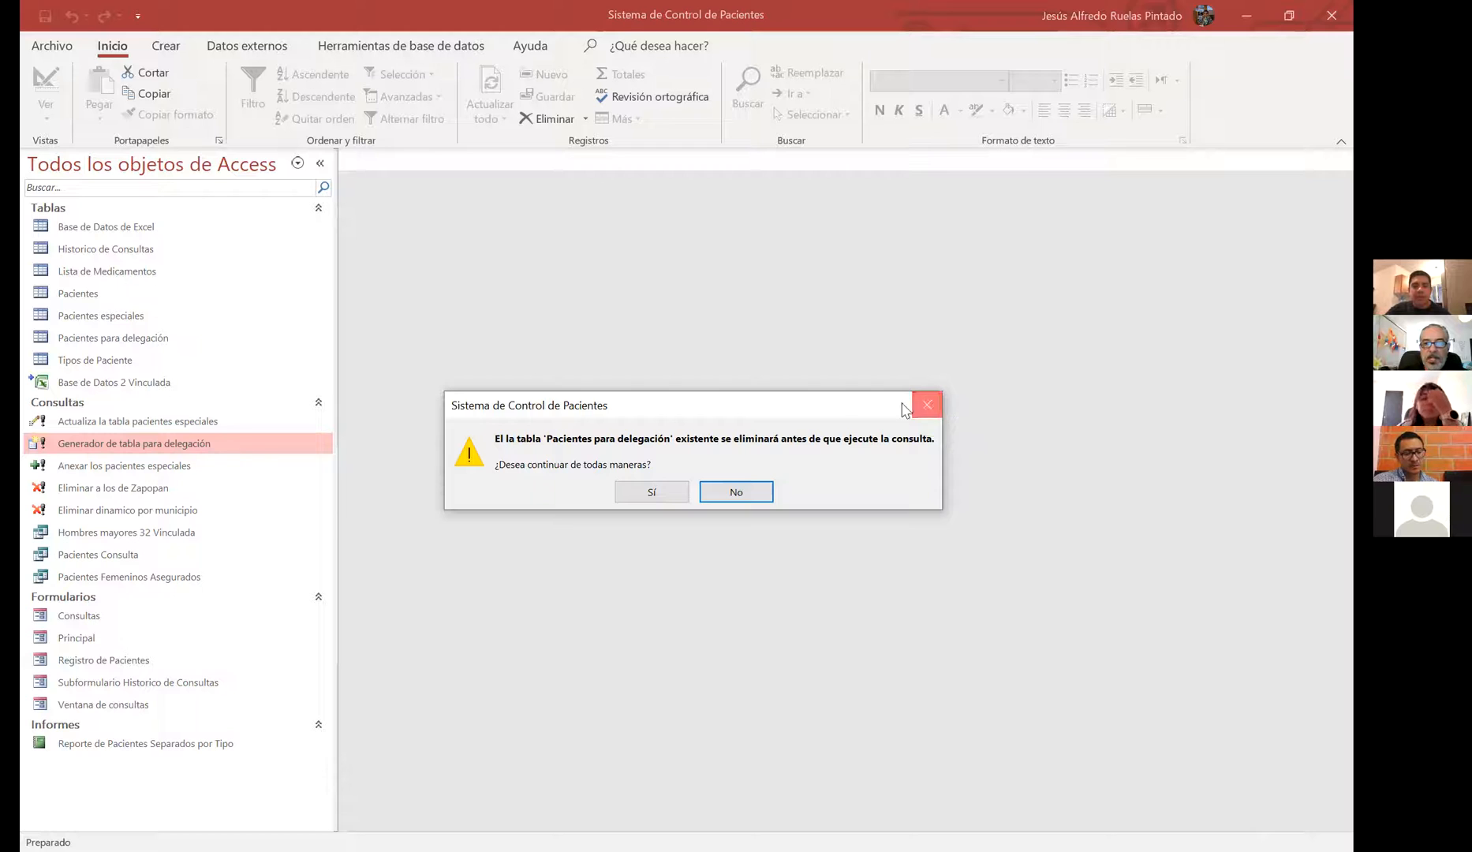
click(659, 497)
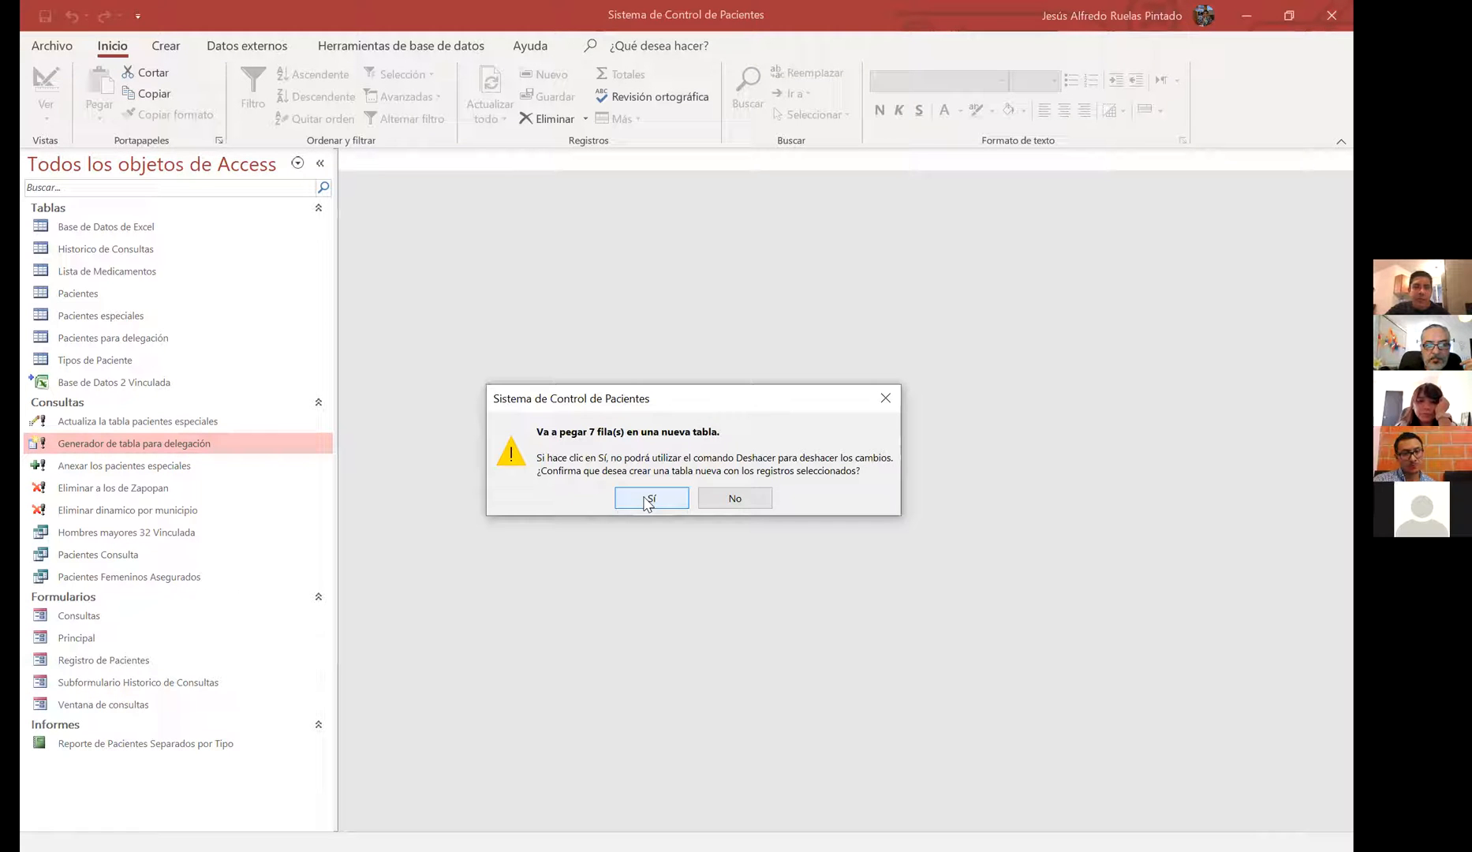
click(648, 501)
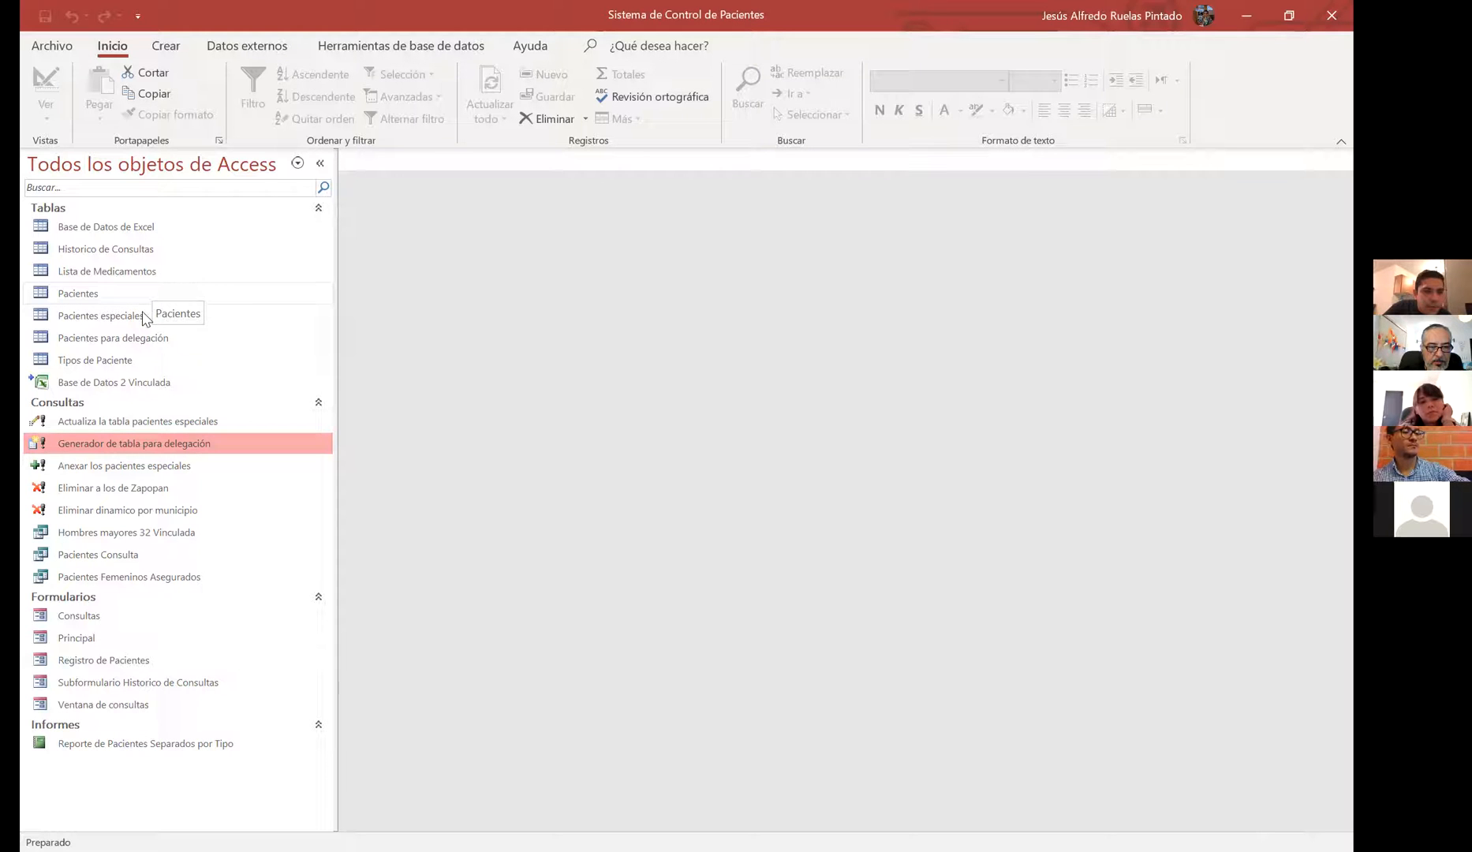
double_click(162, 338)
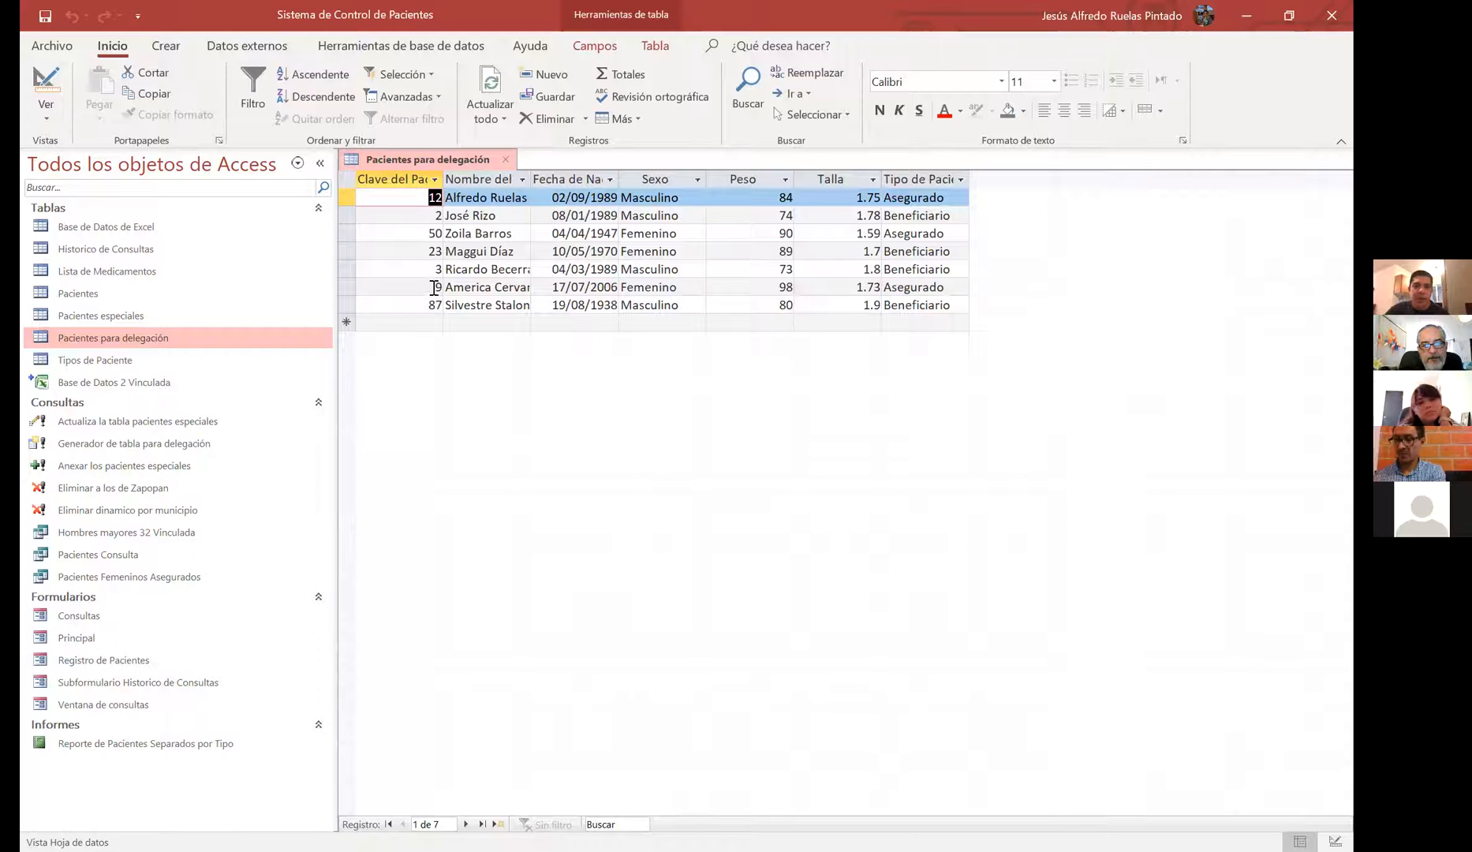
Open the Hombres mayores 32 Vinculada query to review its records, and close it and the Pacientes para delegación table
click(149, 511)
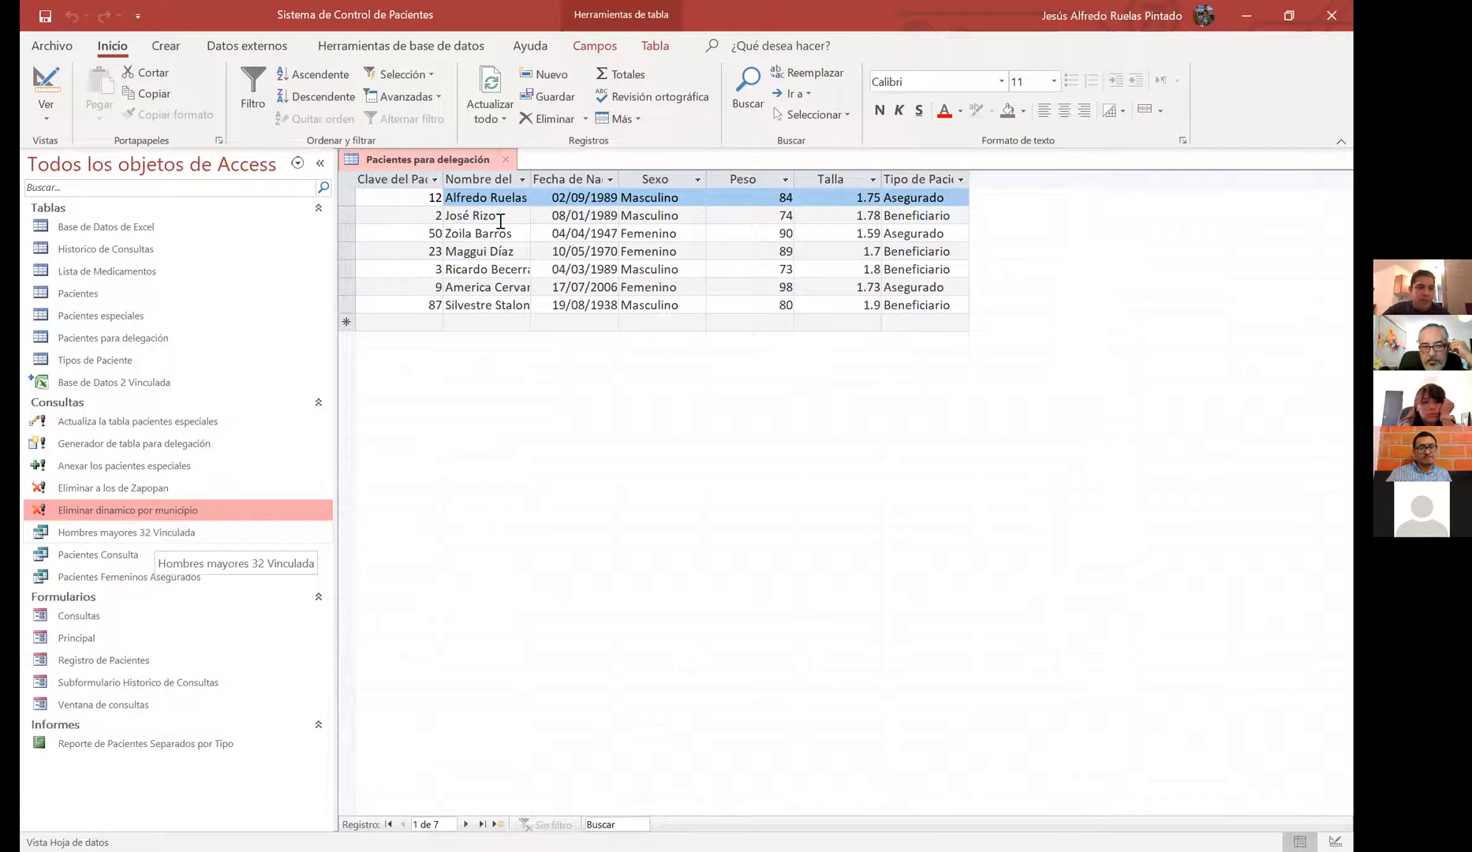
double_click(155, 534)
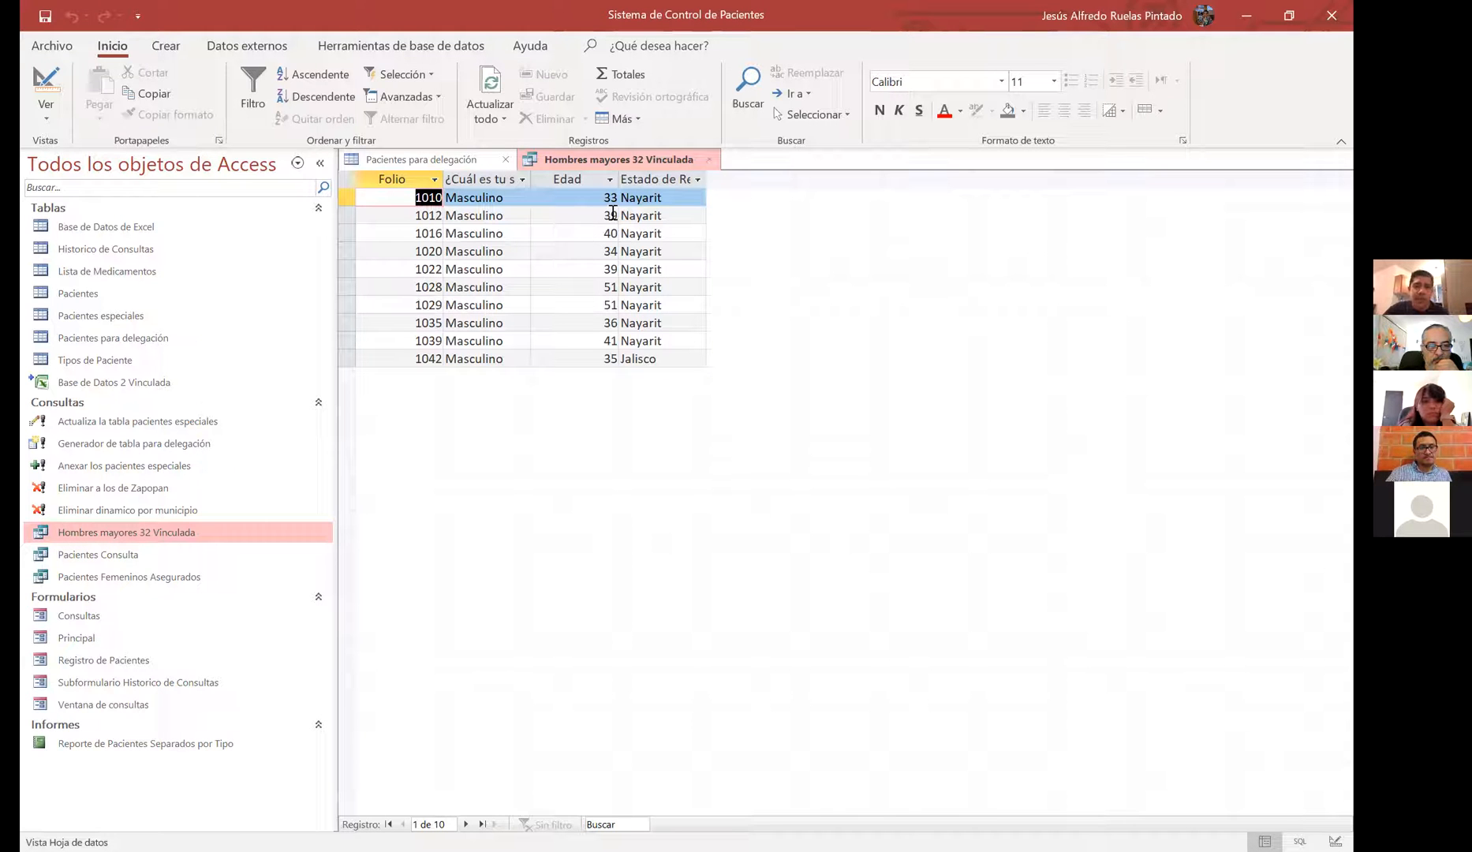
click(709, 160)
click(507, 160)
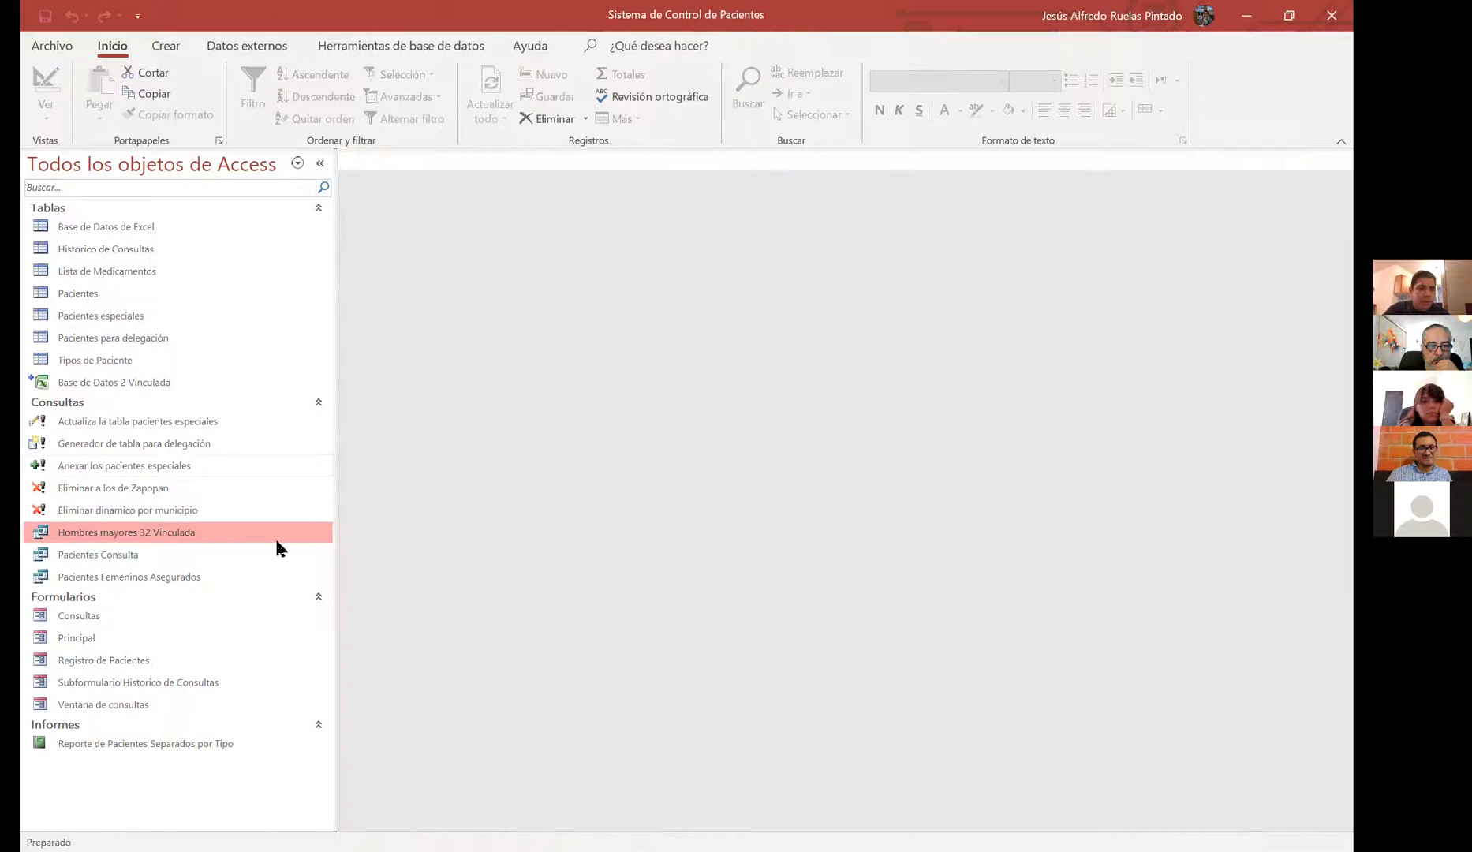
Open the Pacientes Consulta and Pacientes Femeninos Asegurados queries in turn for review, closing each one
double_click(189, 552)
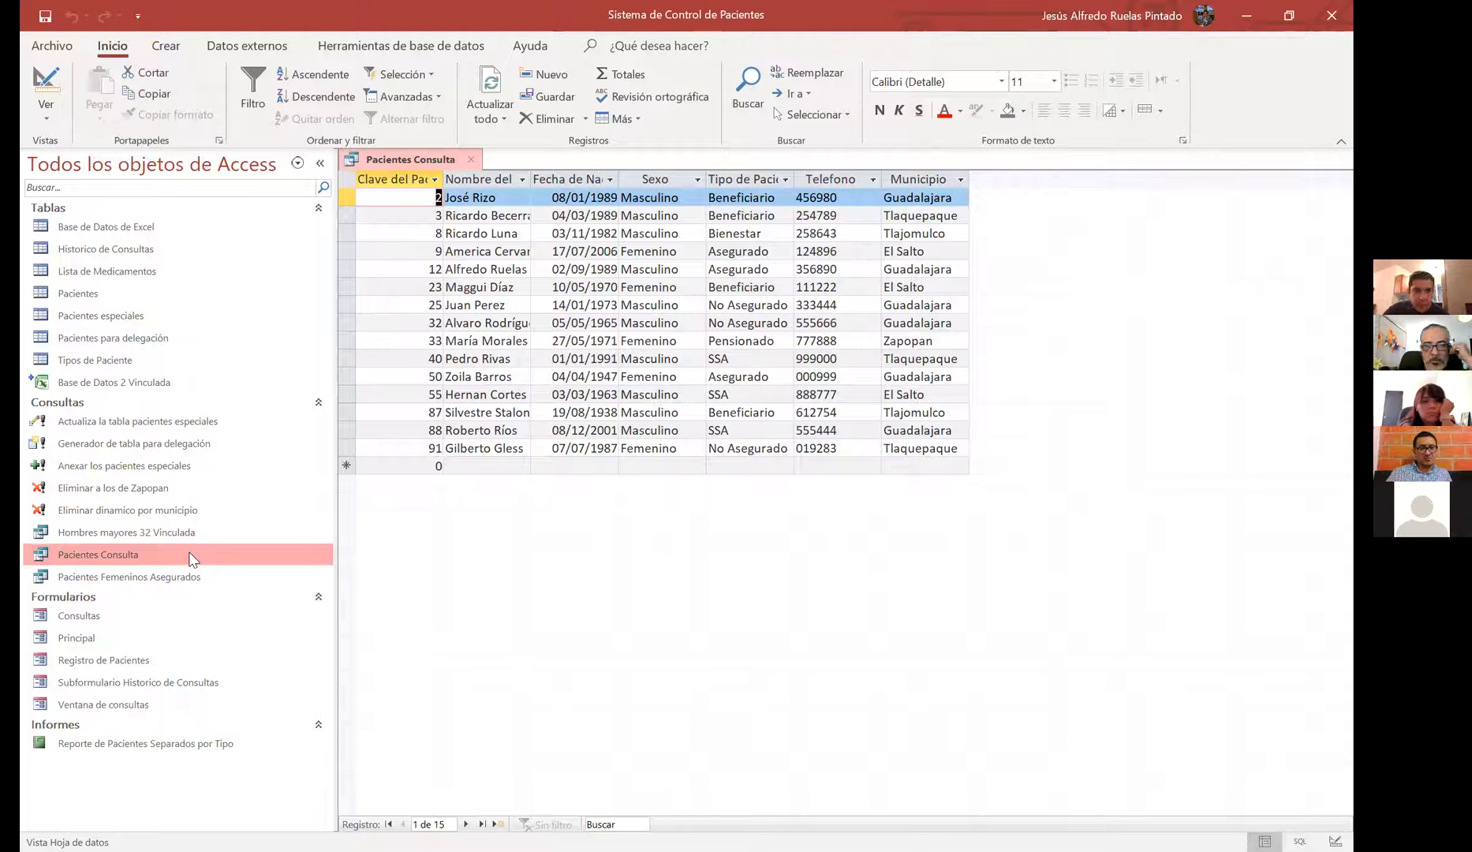
click(472, 161)
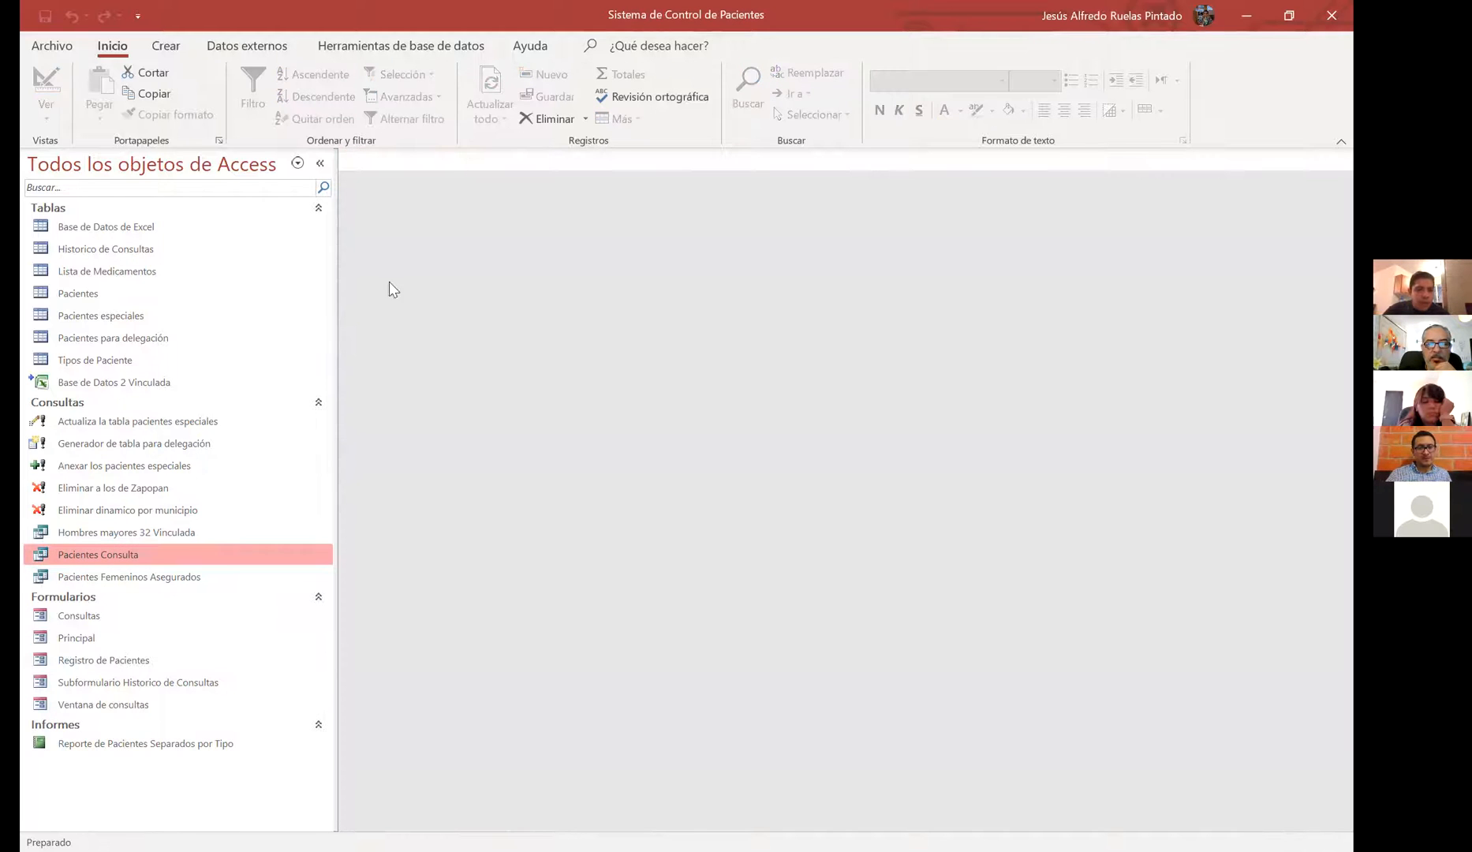
double_click(218, 581)
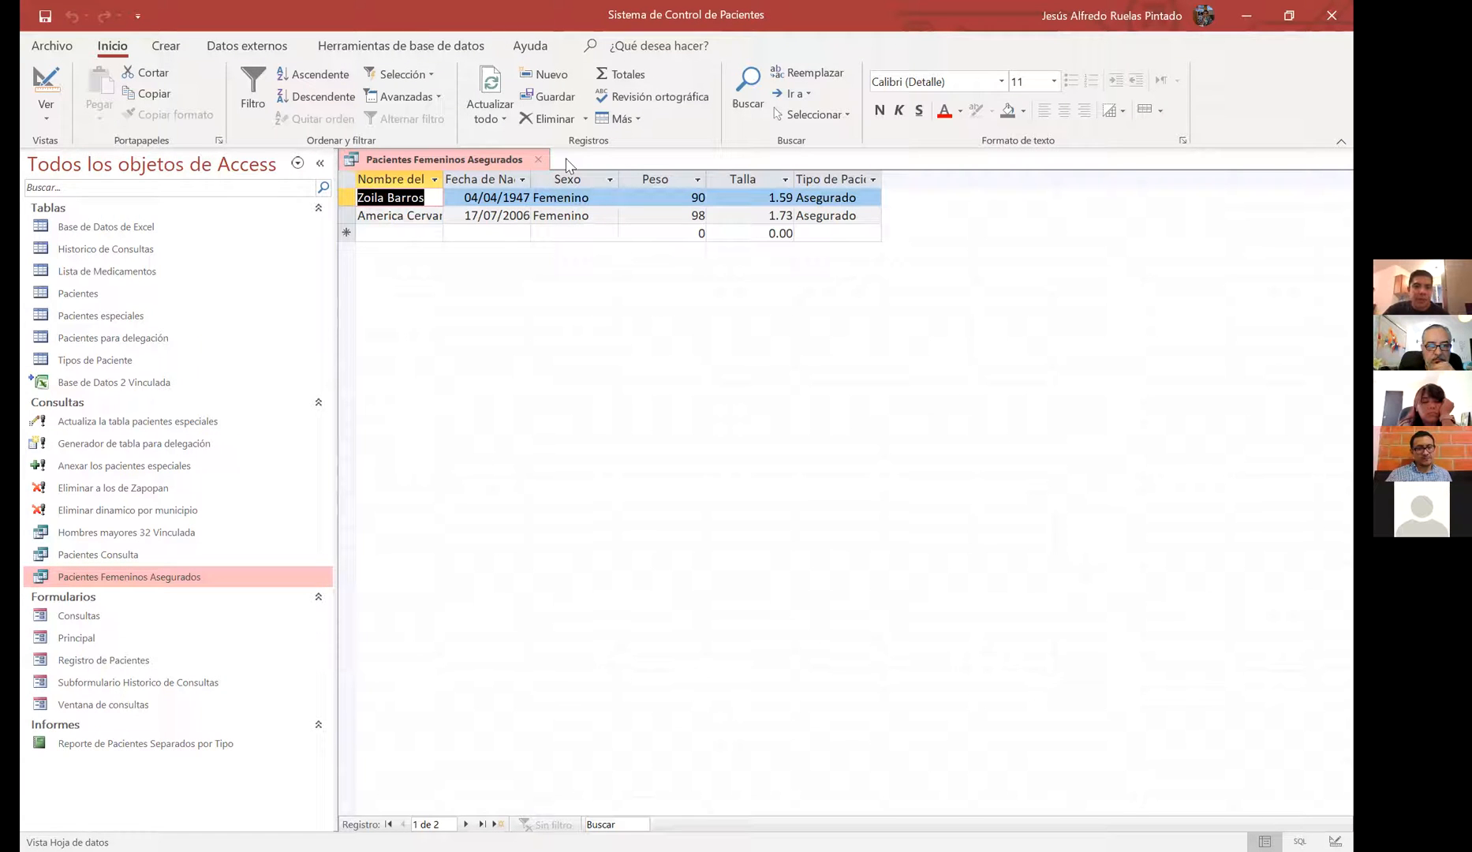
click(539, 160)
Open the Consultas form and hide its property sheet
double_click(127, 617)
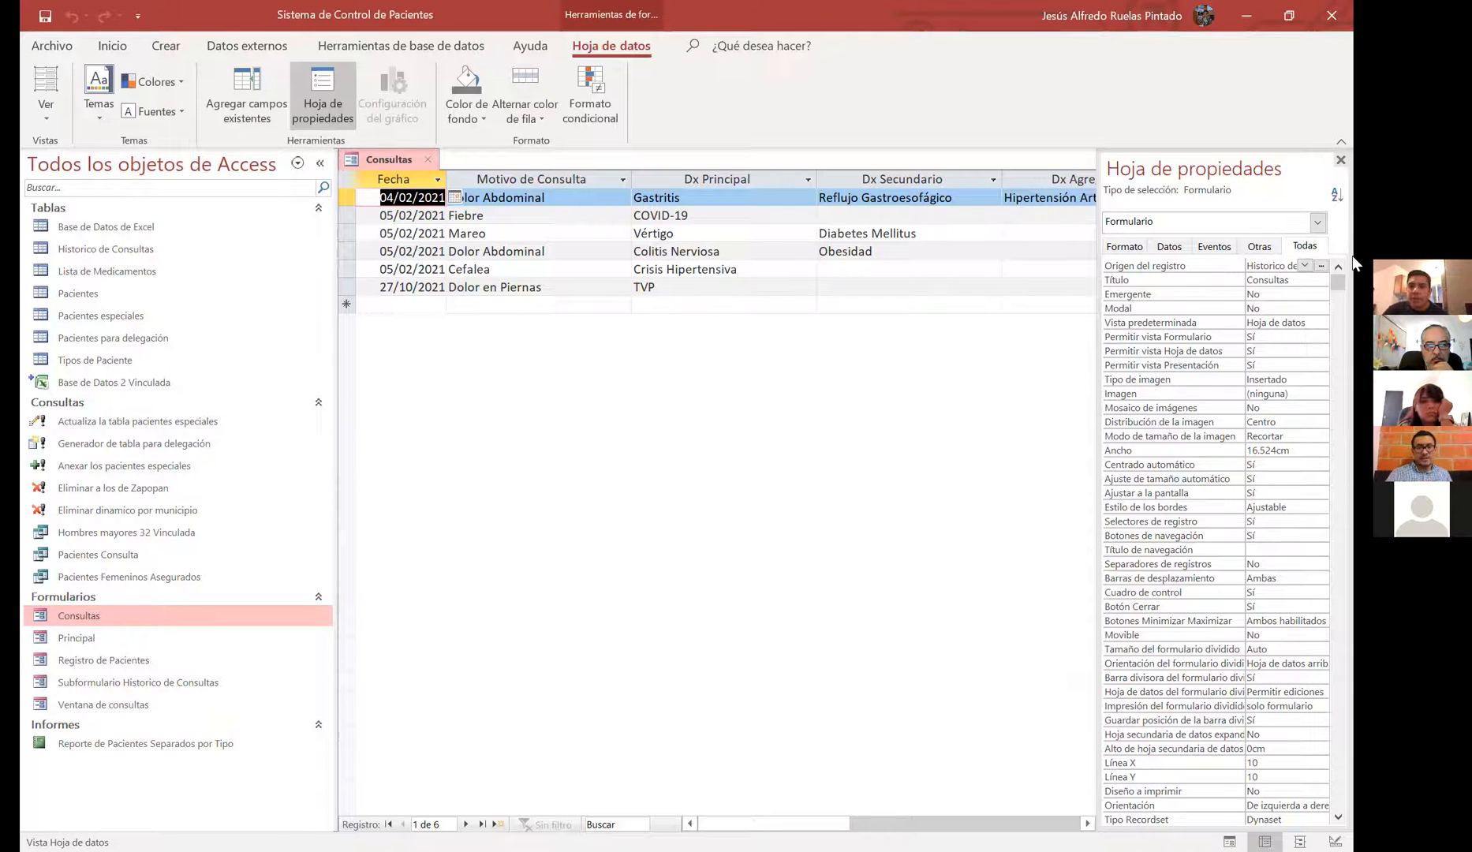
click(1341, 159)
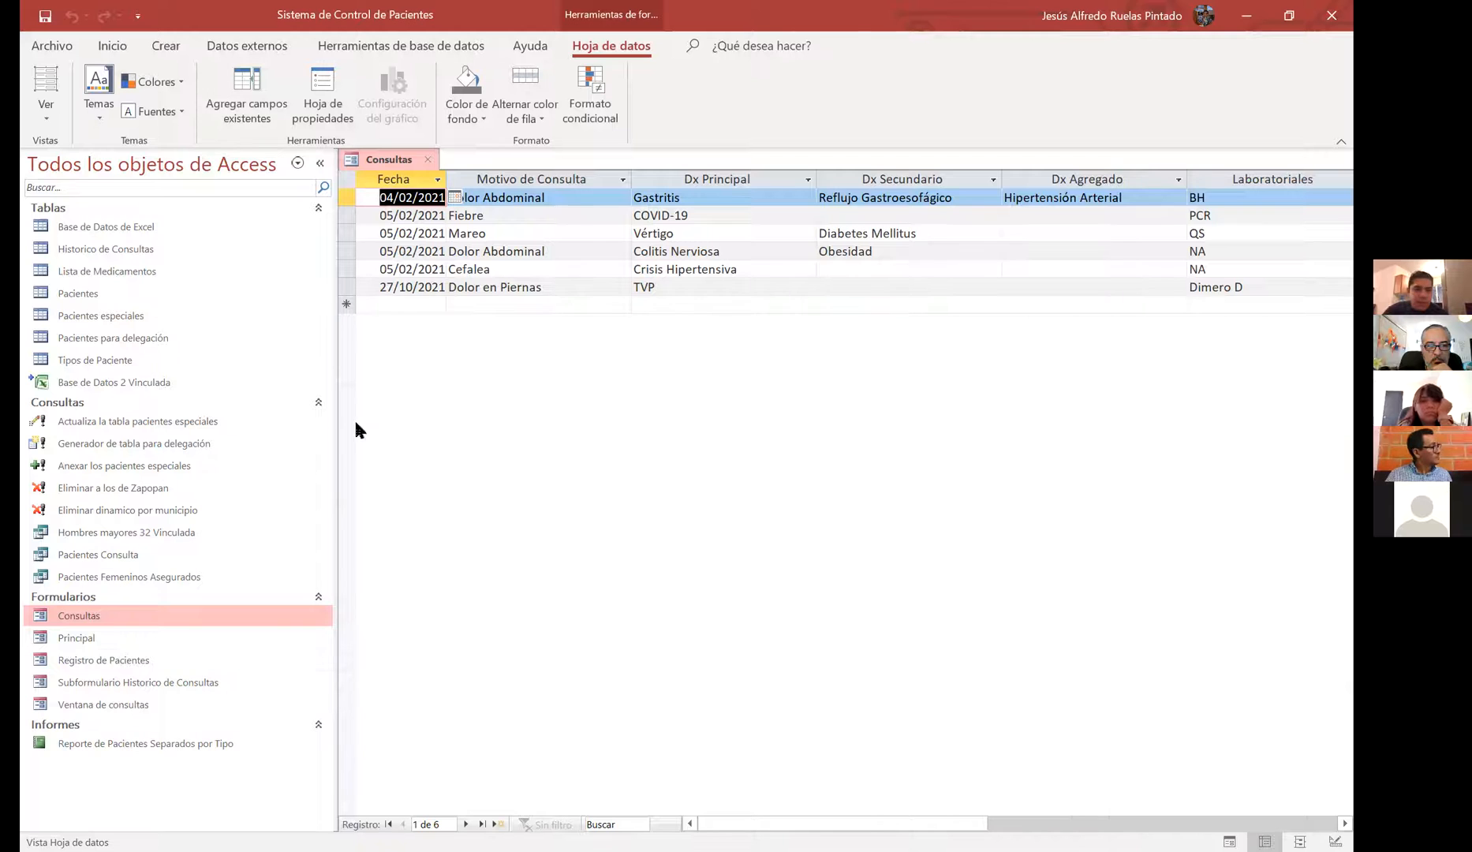
Open the Principal form, launch its Registrar / Consultar Pacientes option, and return to the Principal form
double_click(145, 638)
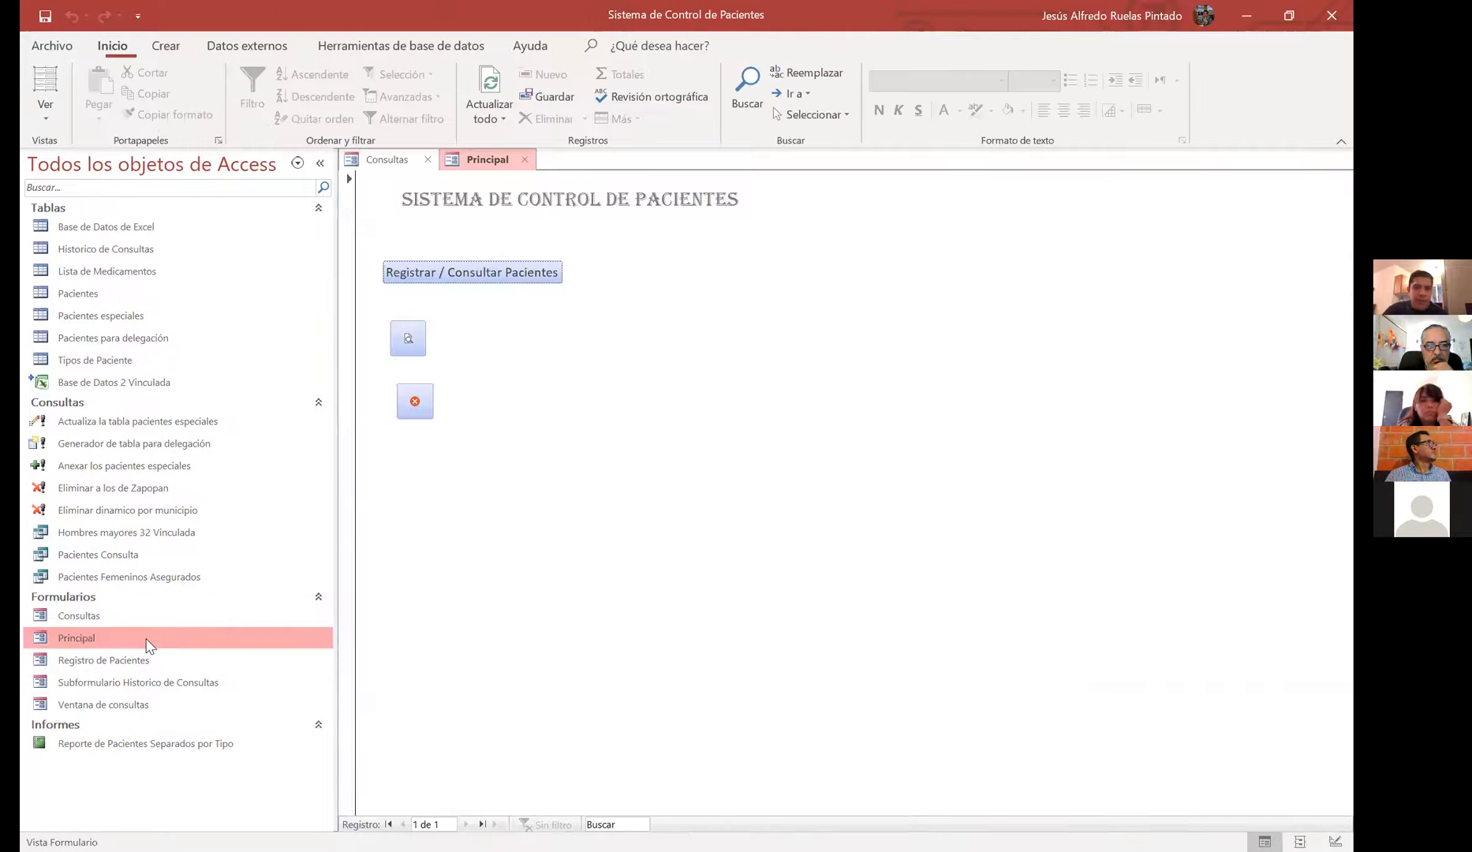
click(542, 273)
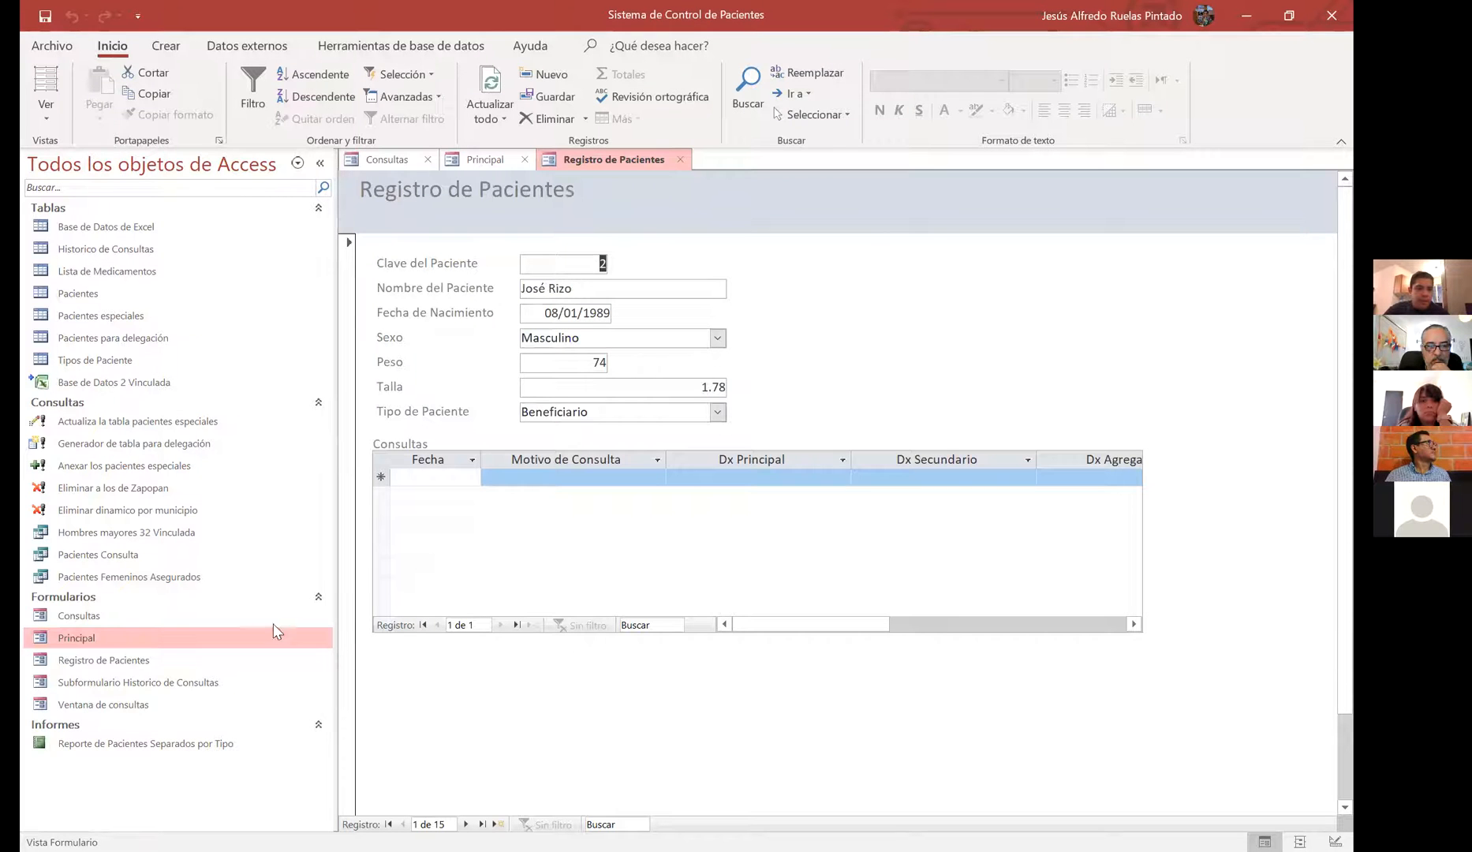
click(237, 629)
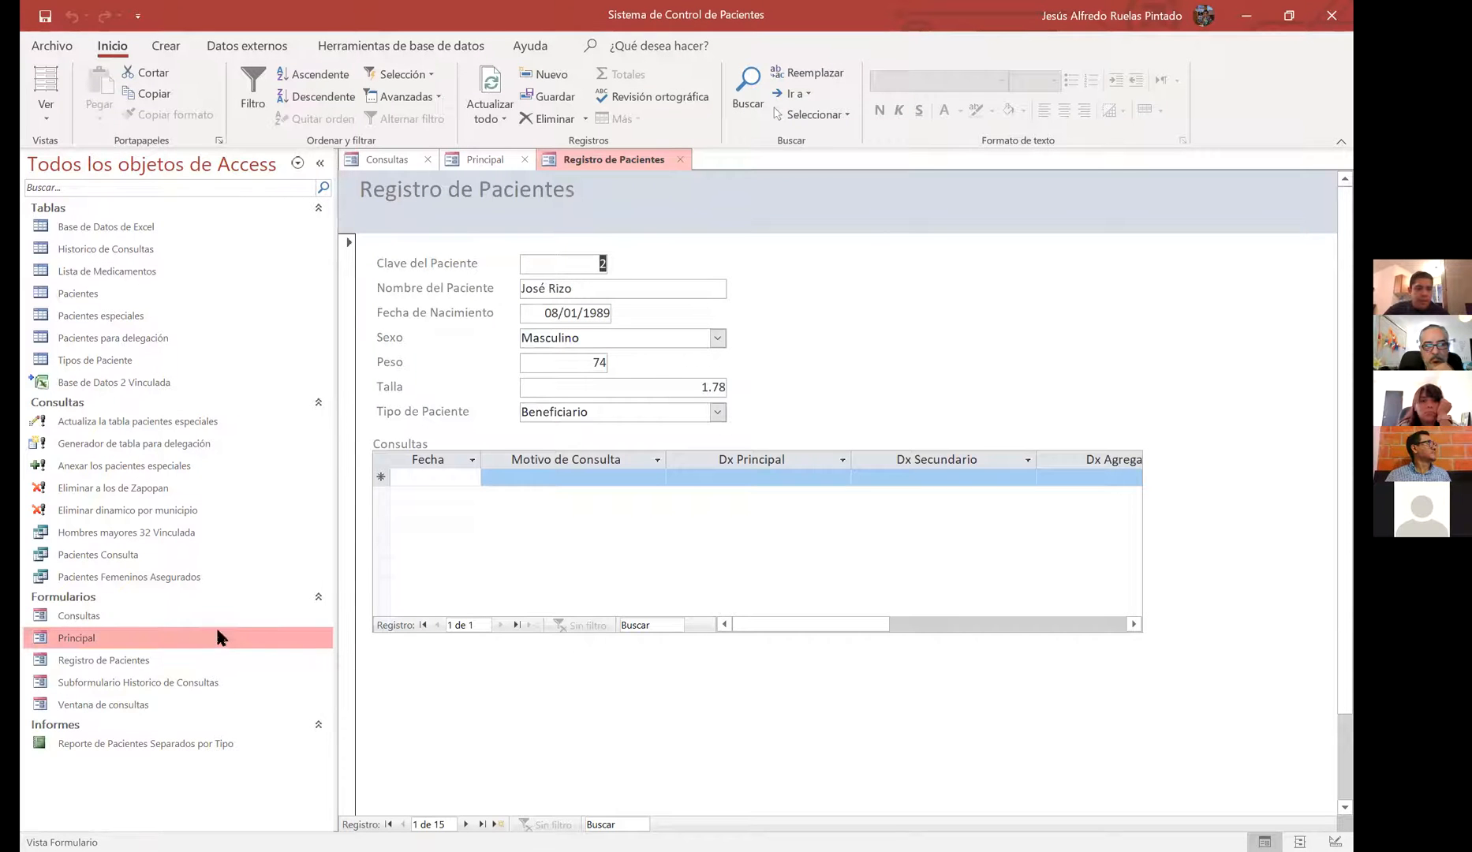
click(490, 160)
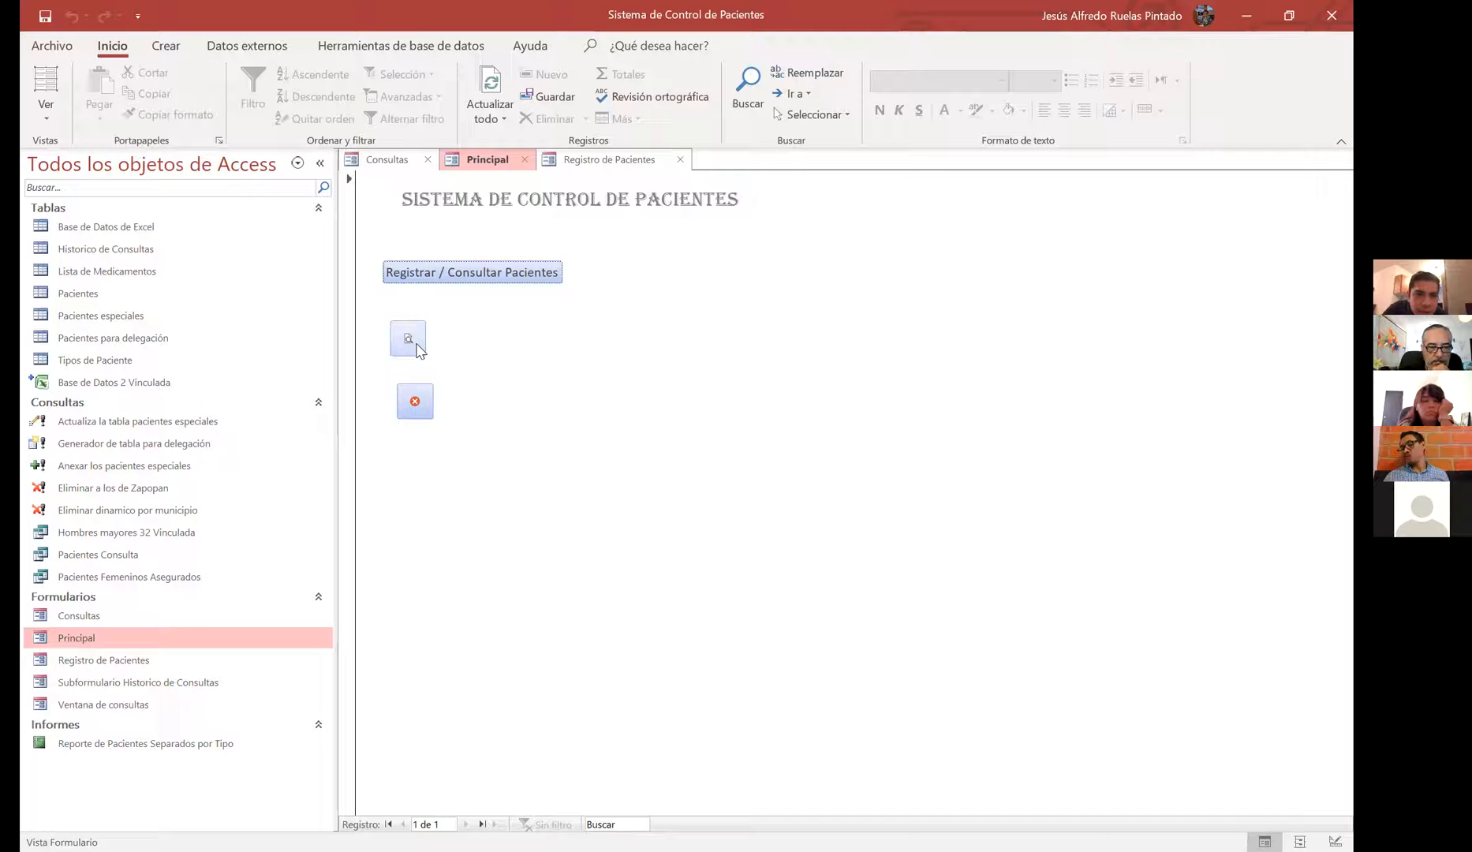
View the Registro de Pacientes and Subformulario Historico de Consultas forms, and close the Consultas form
double_click(189, 661)
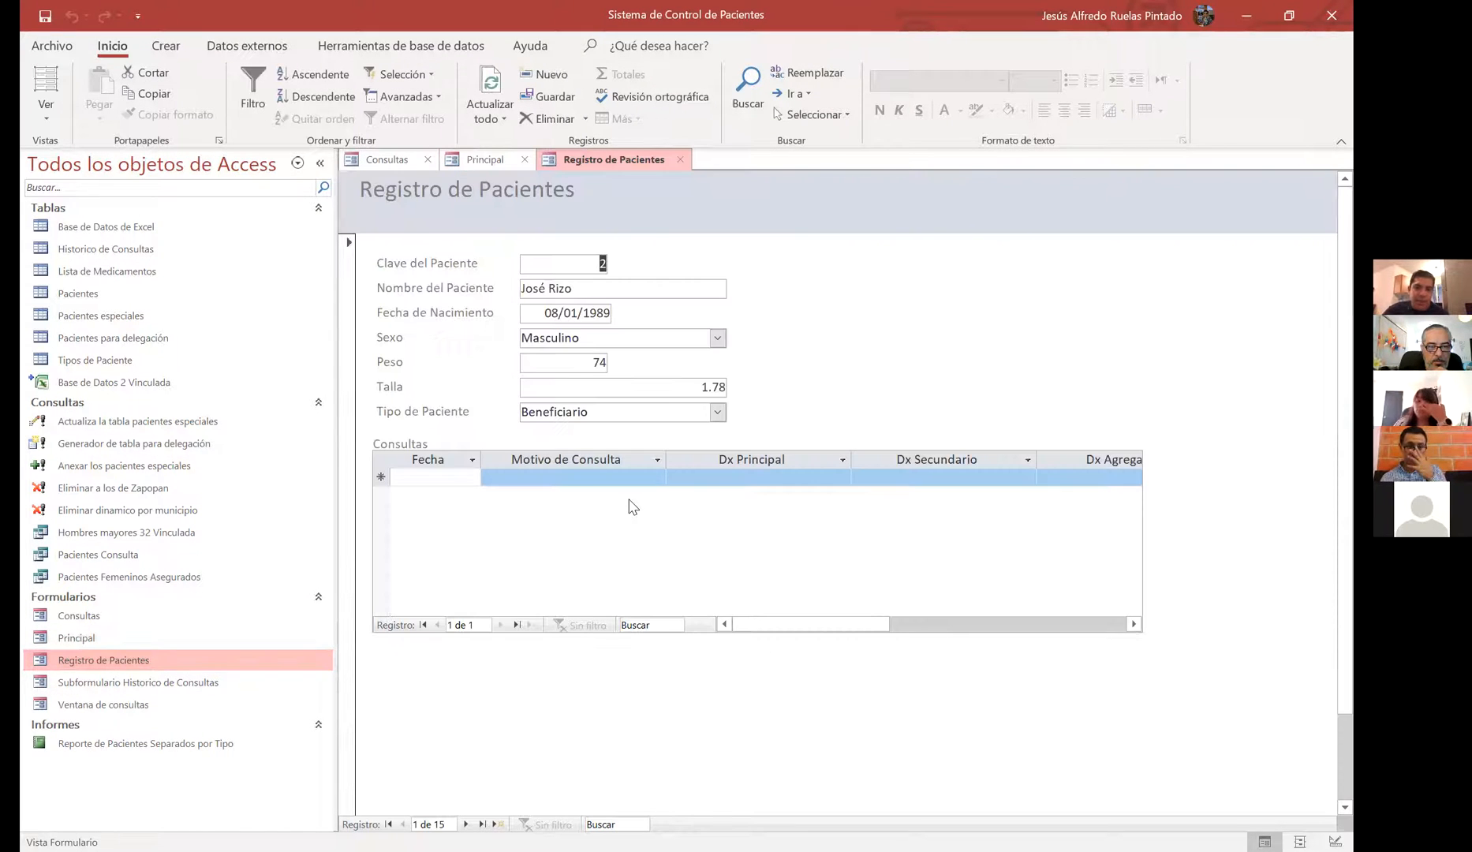
double_click(112, 682)
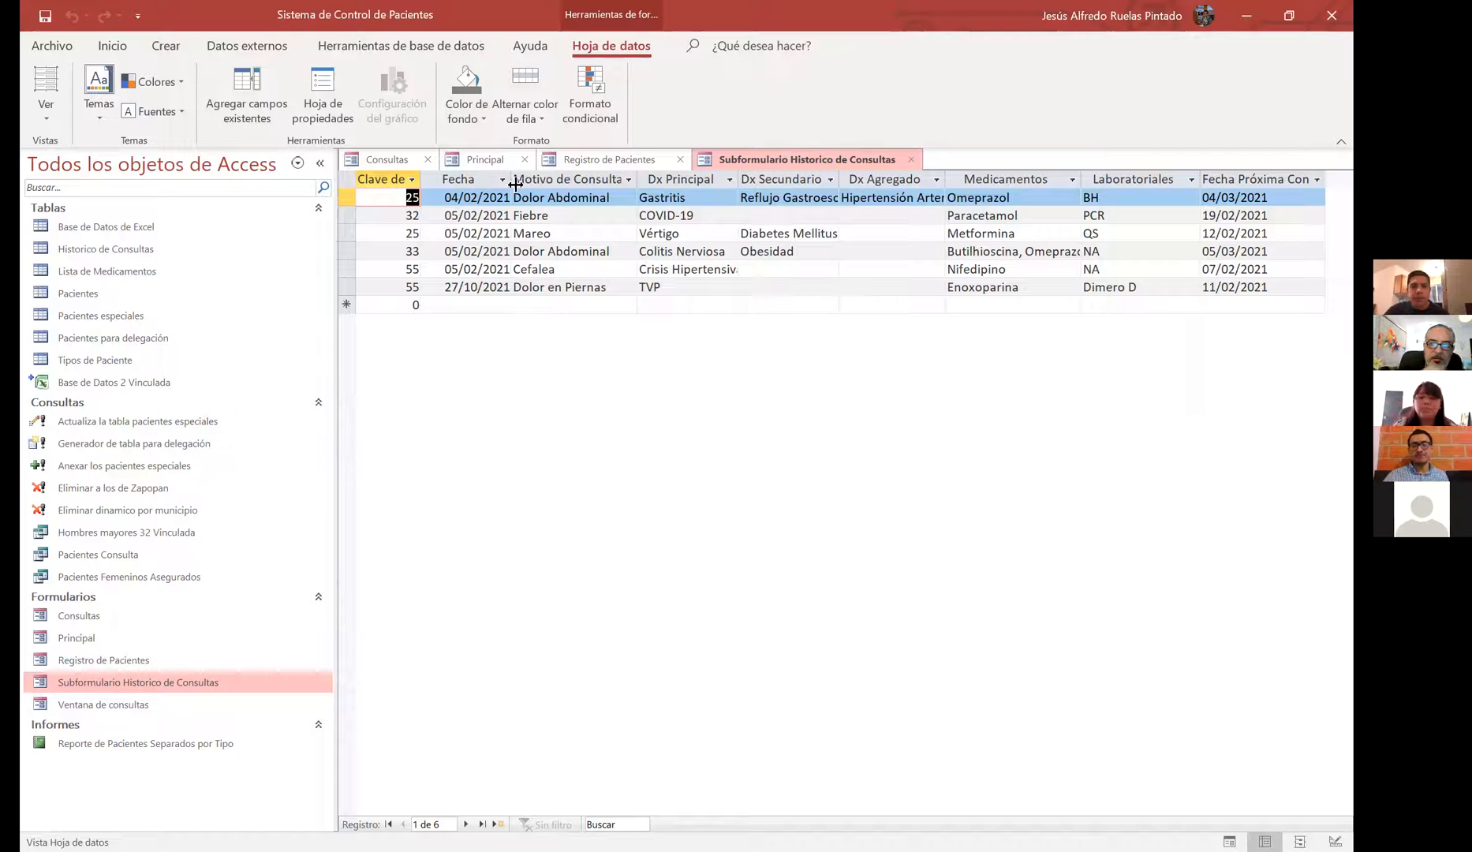
click(428, 161)
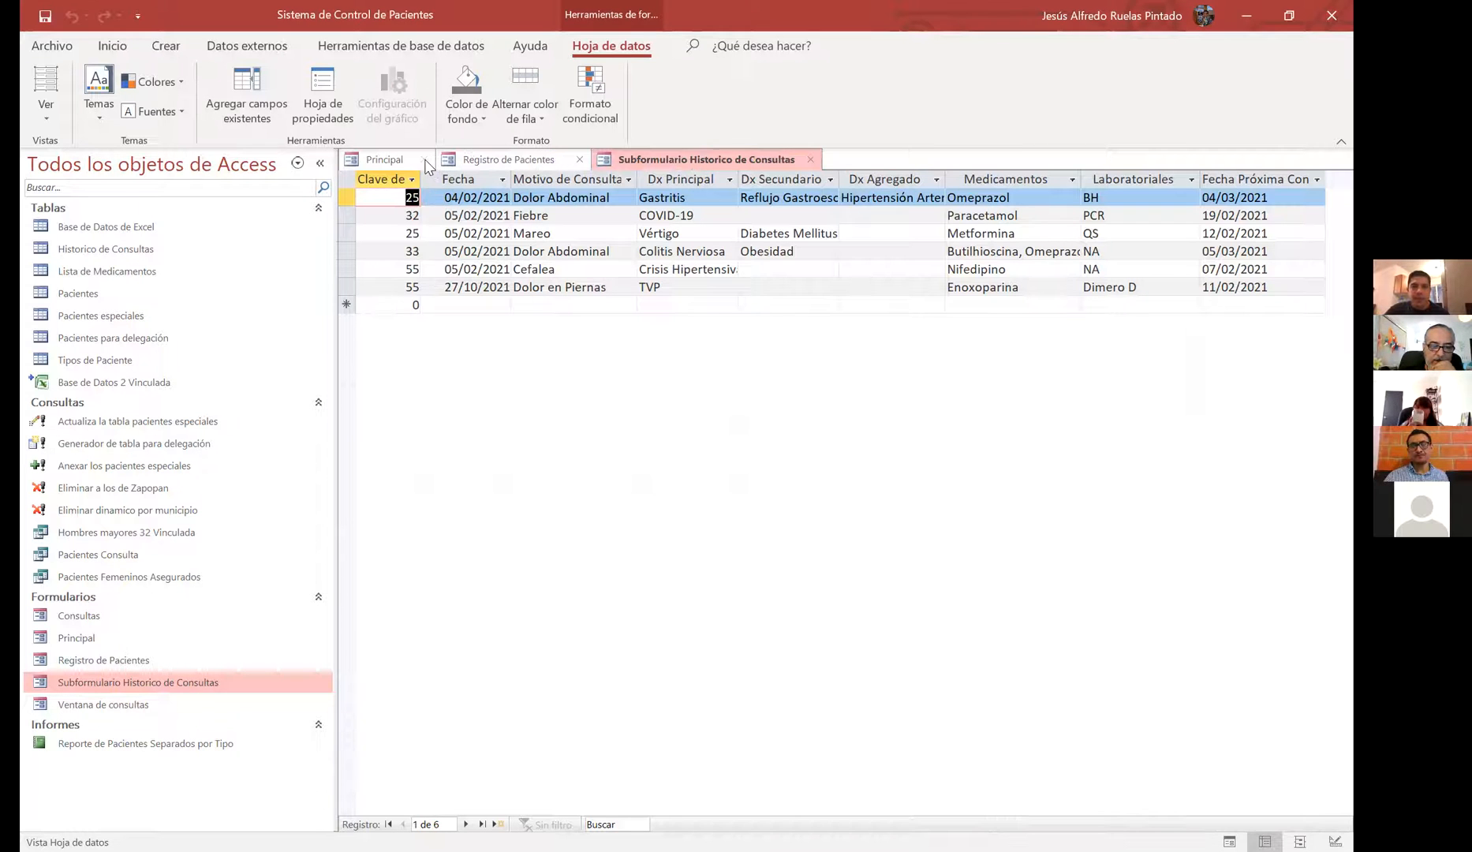
Open the Ventana de consultas form and close the Principal, Subformulario Historico de Consultas and Registro de Pacientes forms
click(424, 159)
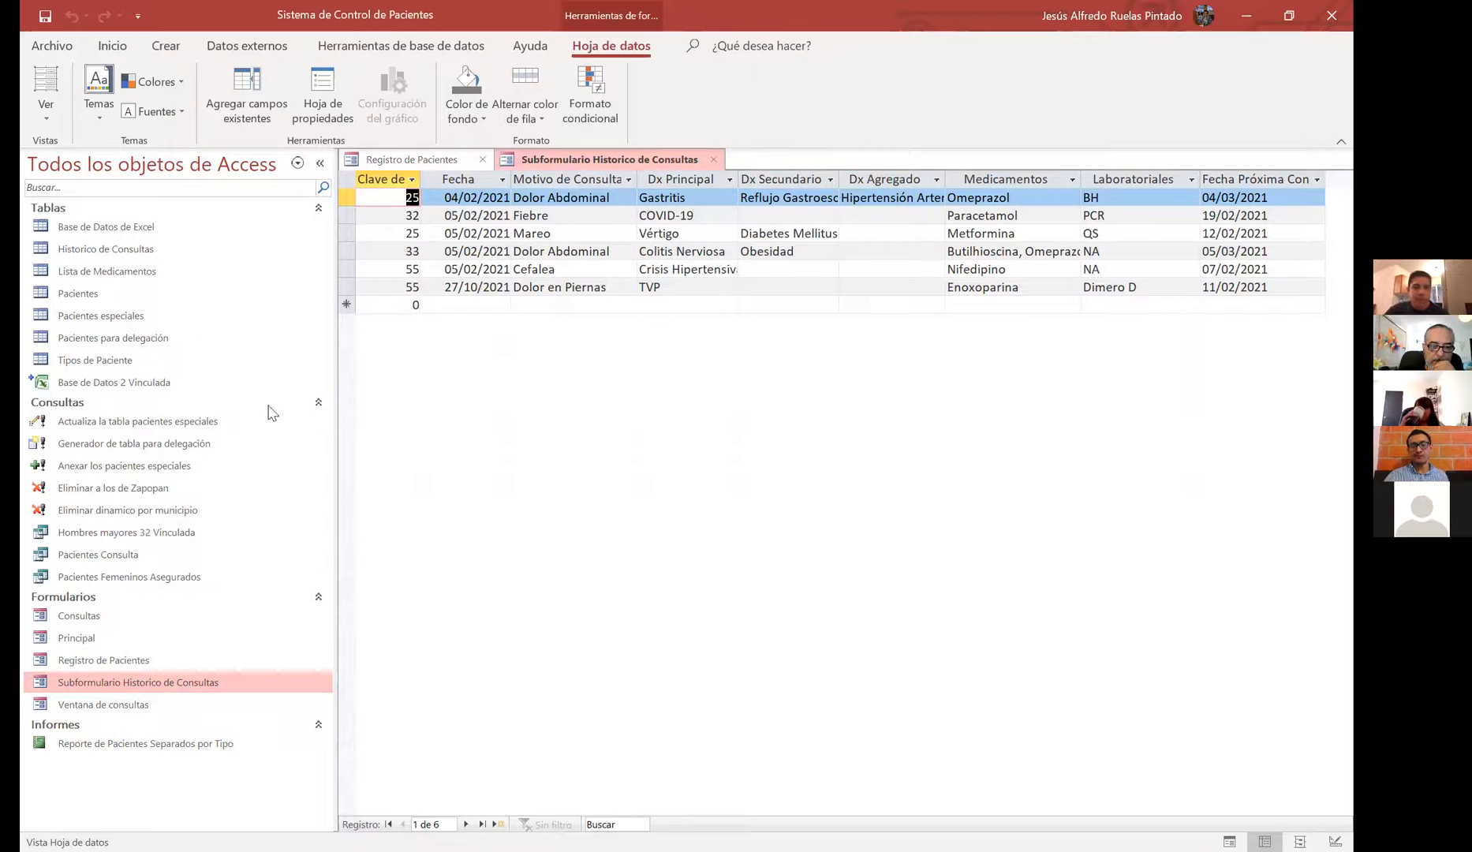
double_click(143, 704)
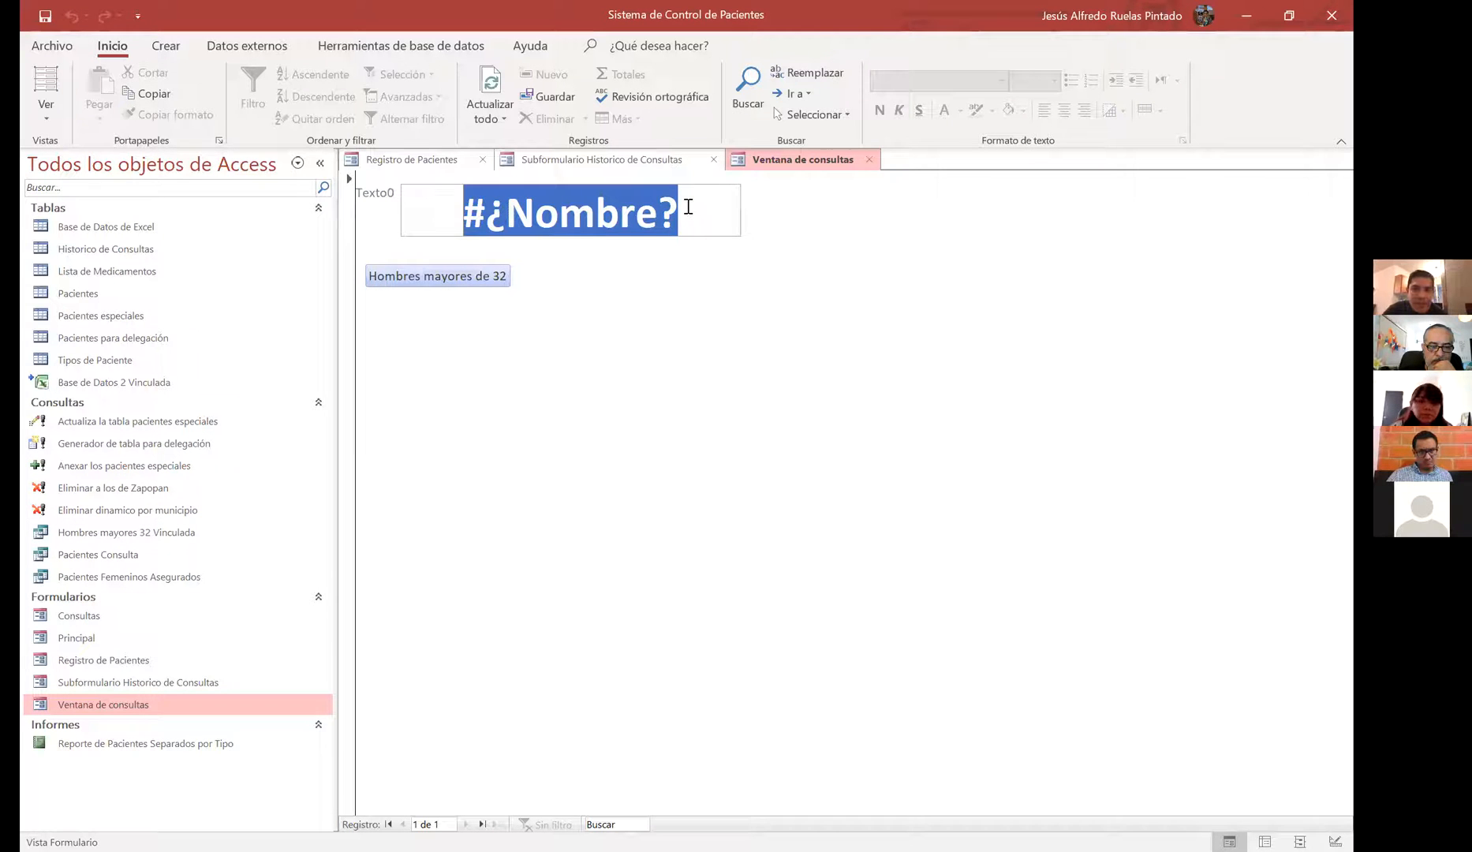
click(714, 161)
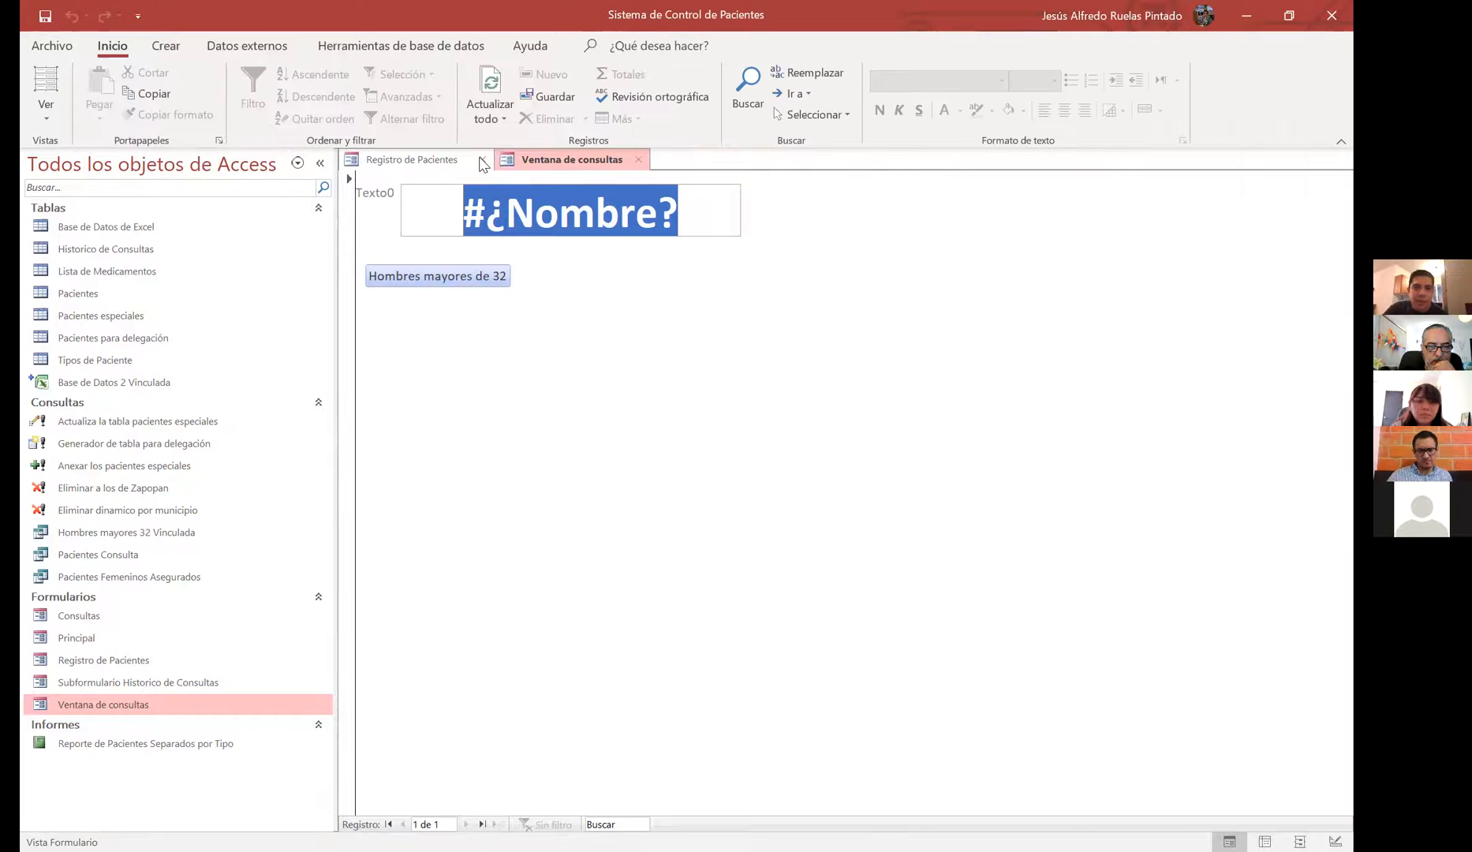
click(483, 159)
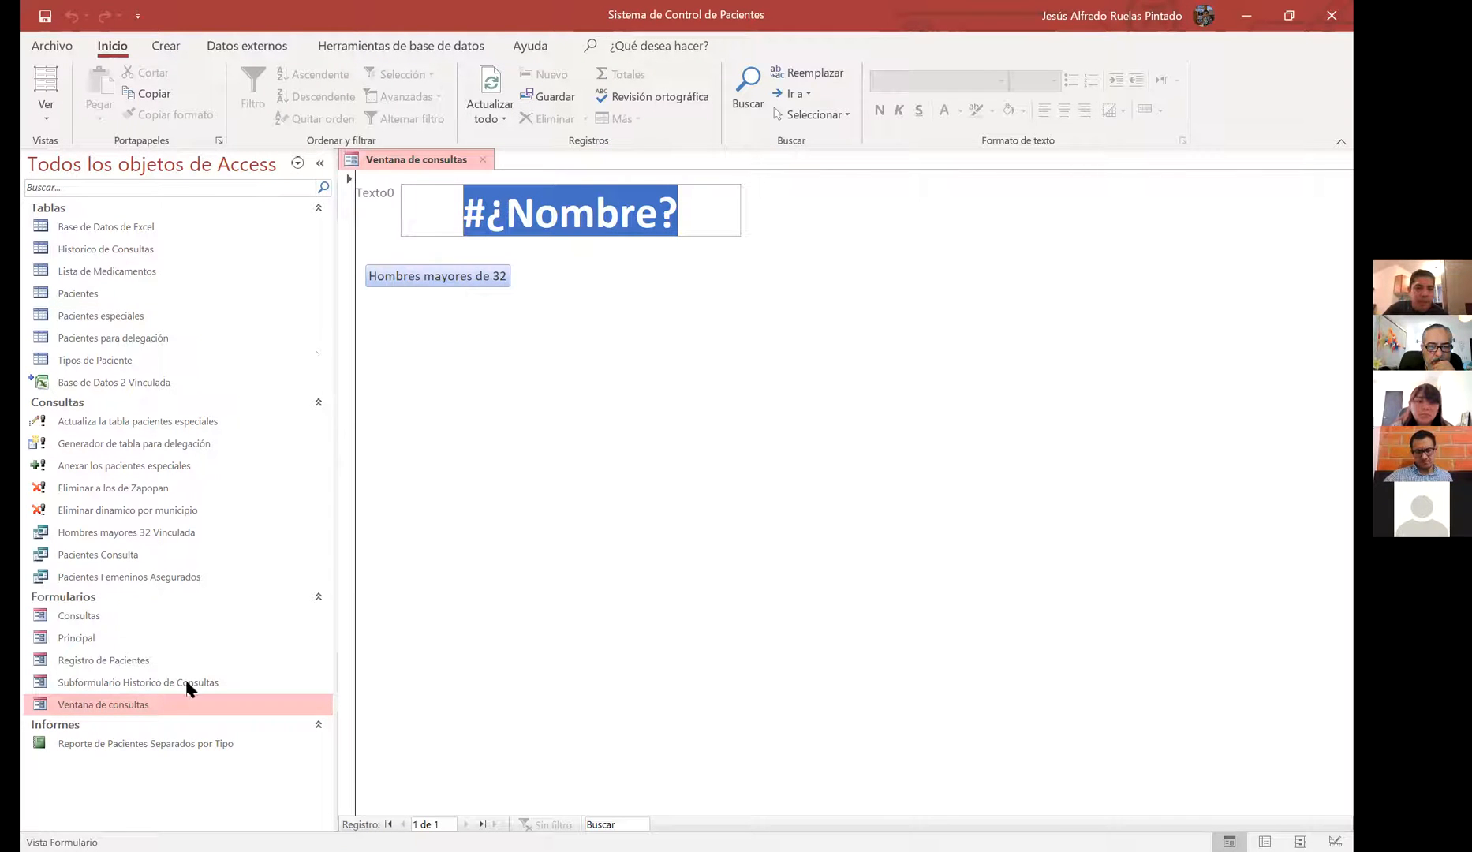
Inspect the title box of the Ventana de consultas form in Design view and in Form view, closing the form after each
right_click(155, 699)
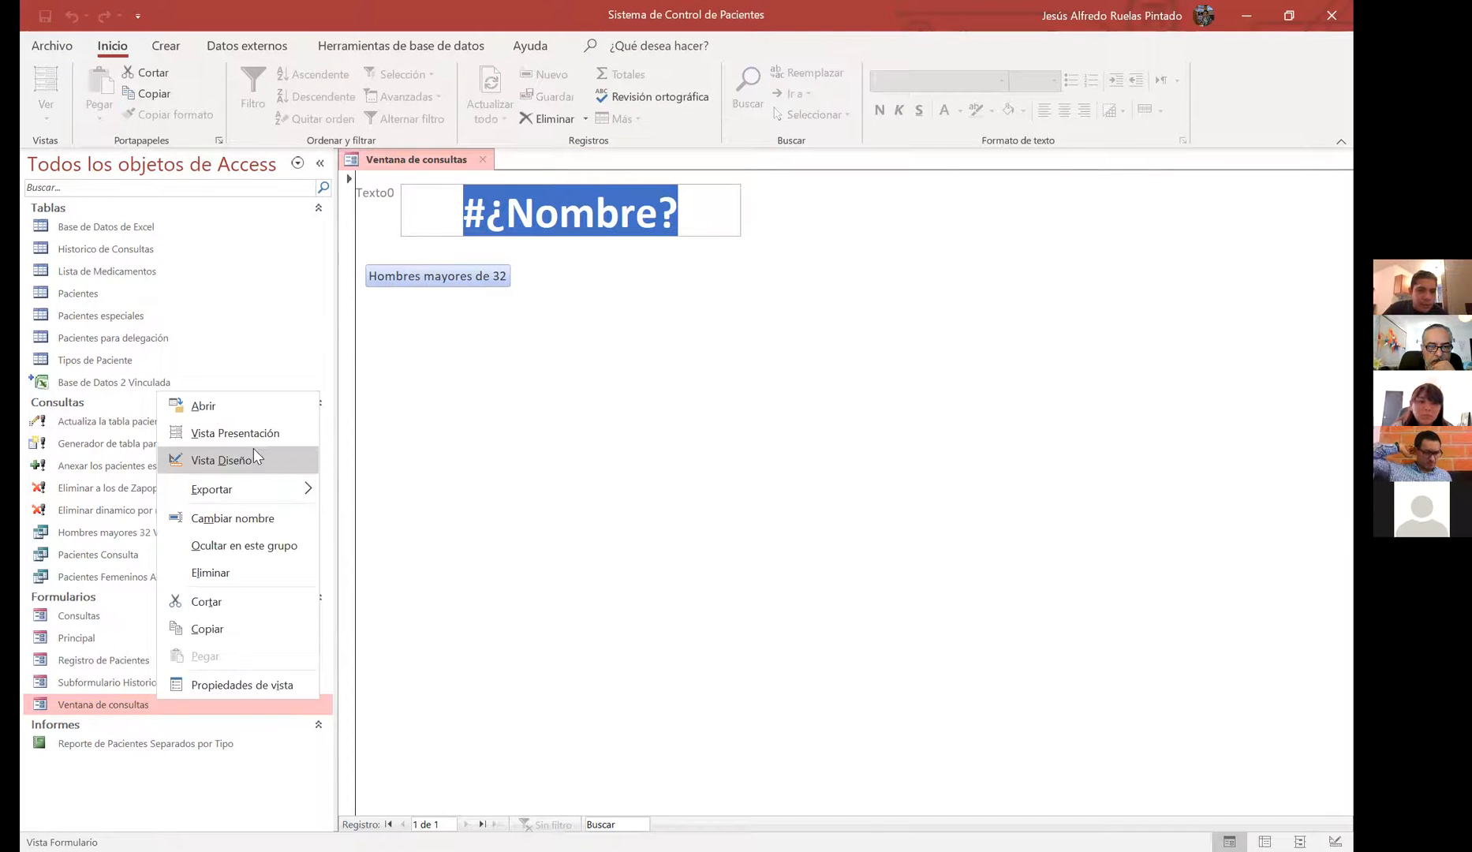
click(229, 460)
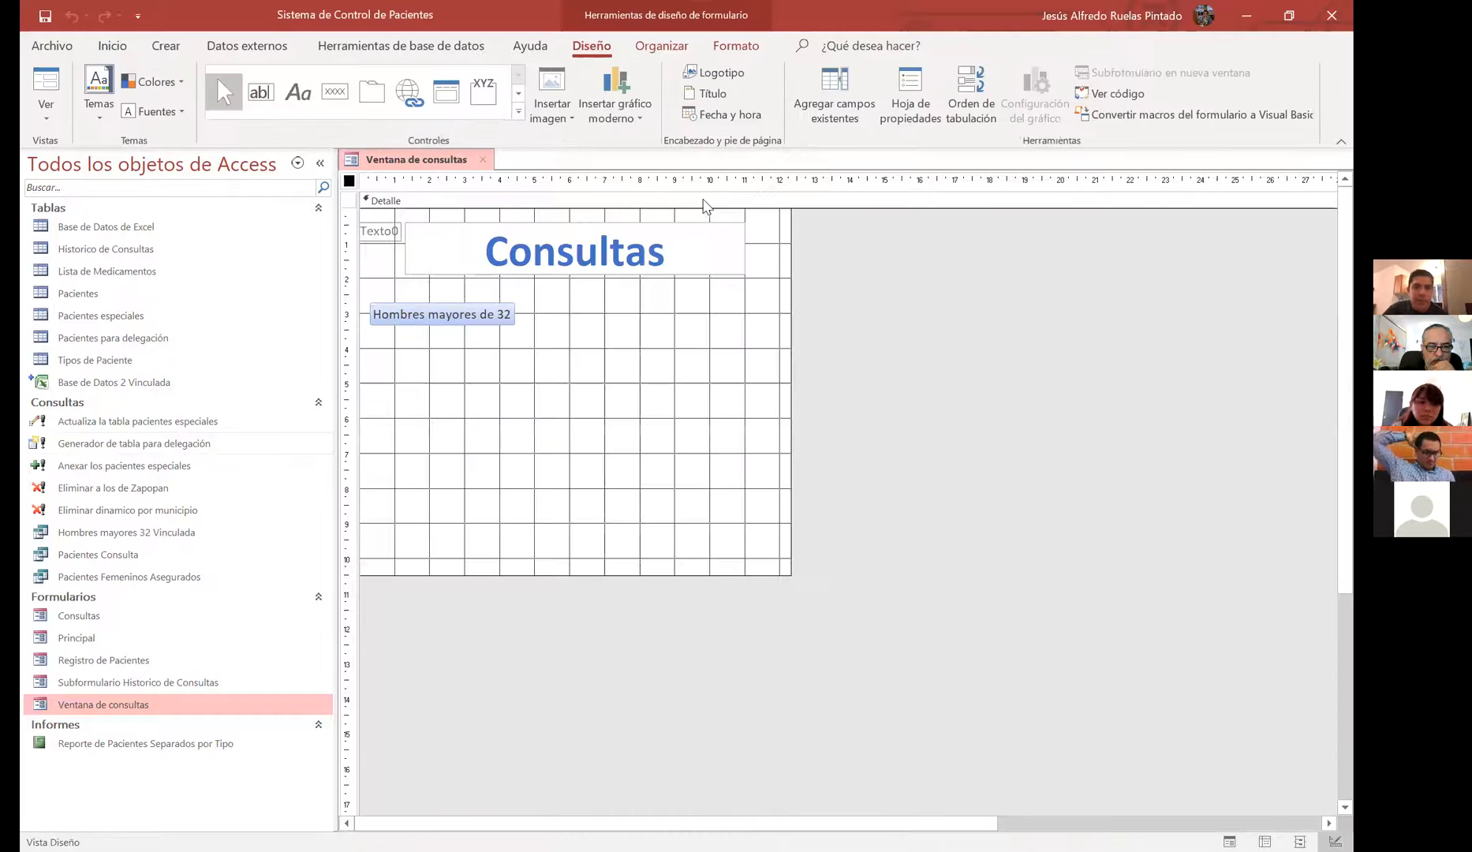
click(683, 236)
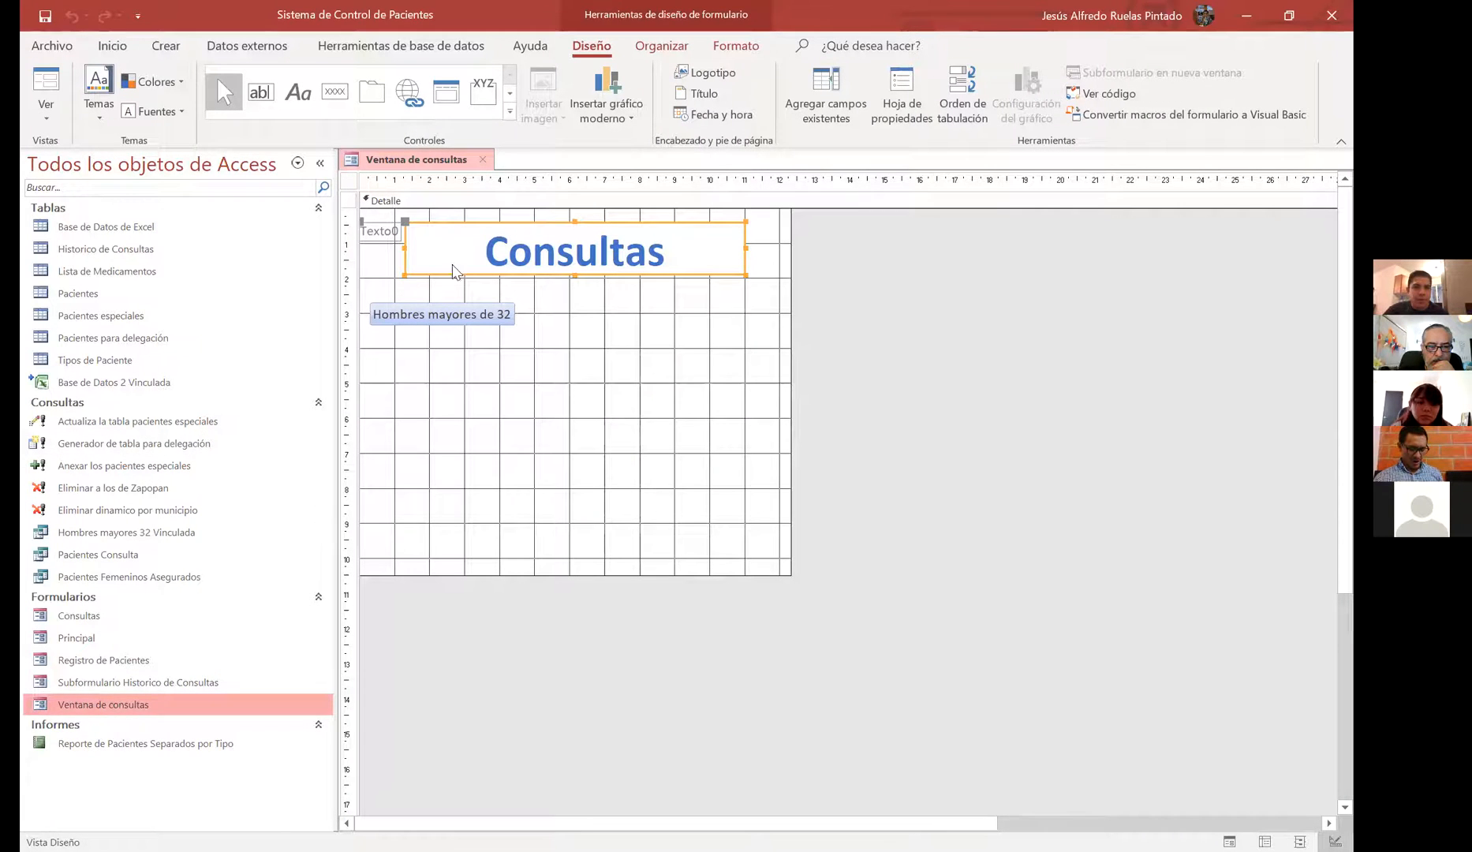
click(483, 160)
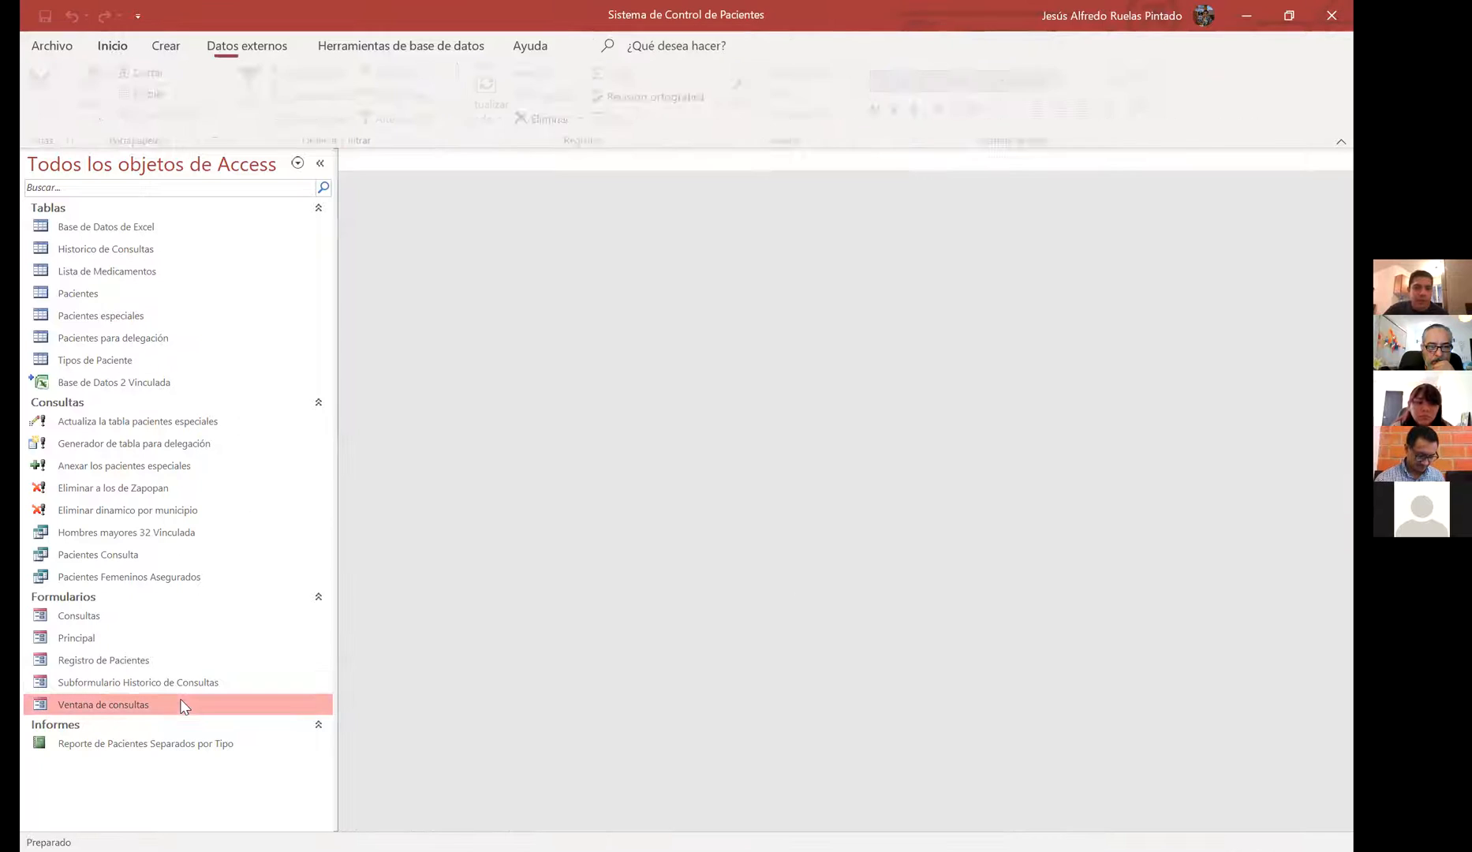
double_click(181, 703)
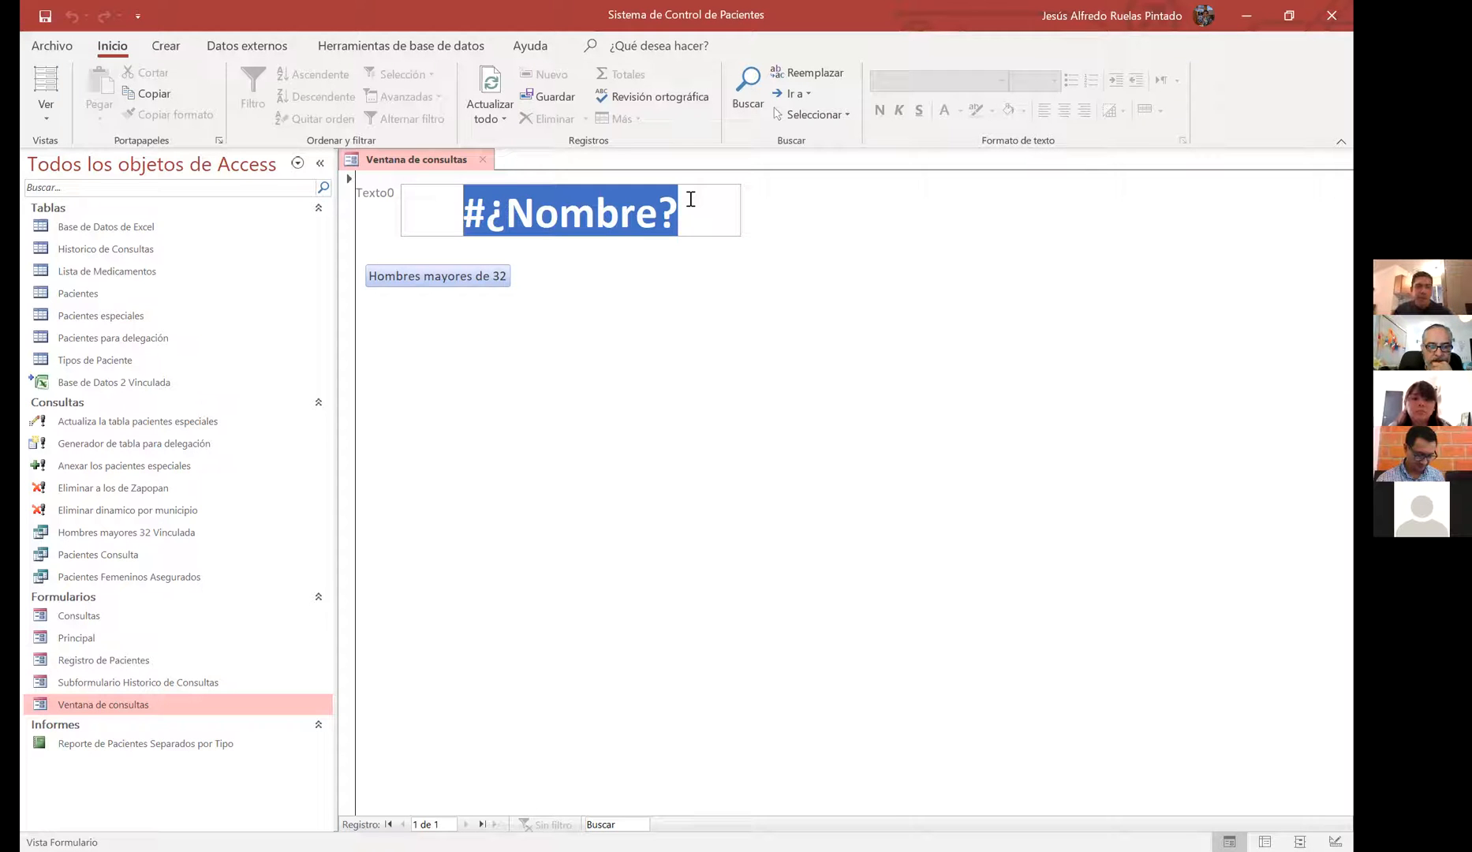
click(482, 159)
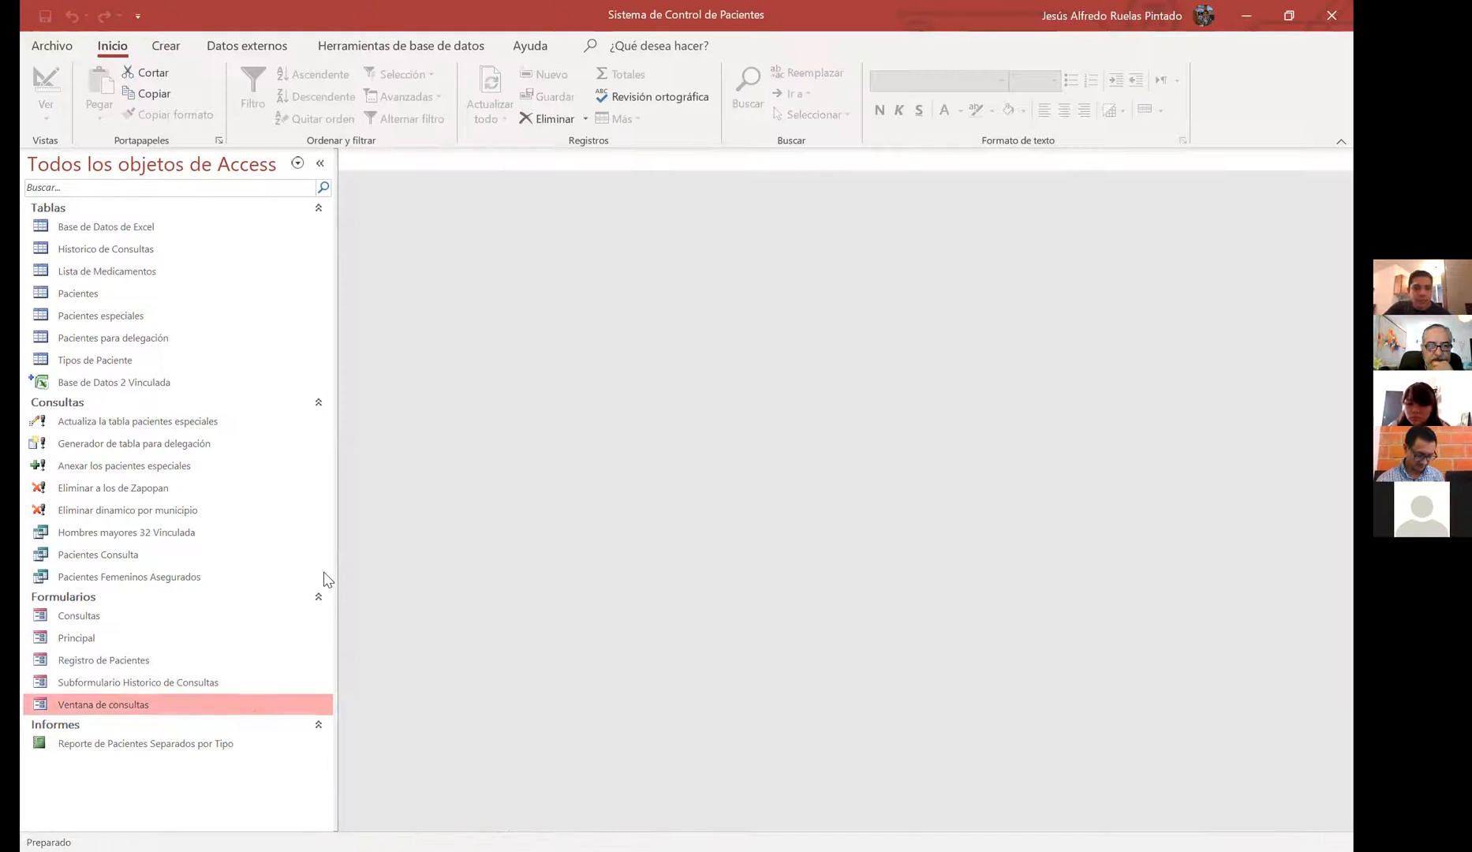
Open the Ventana de consultas form in Design view and examine the content and available options of its Consultas title text box
right_click(254, 697)
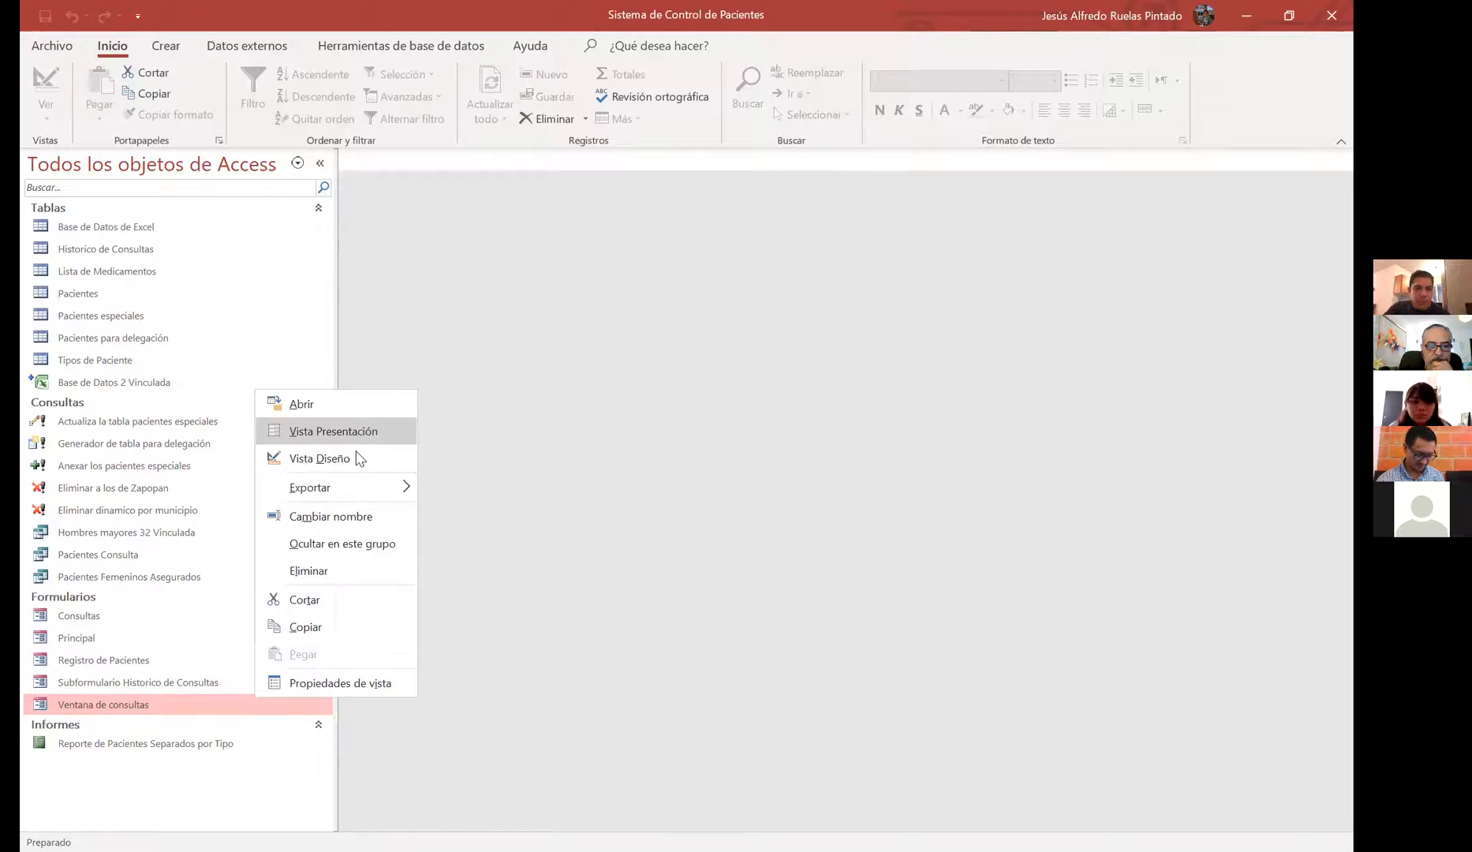
click(358, 457)
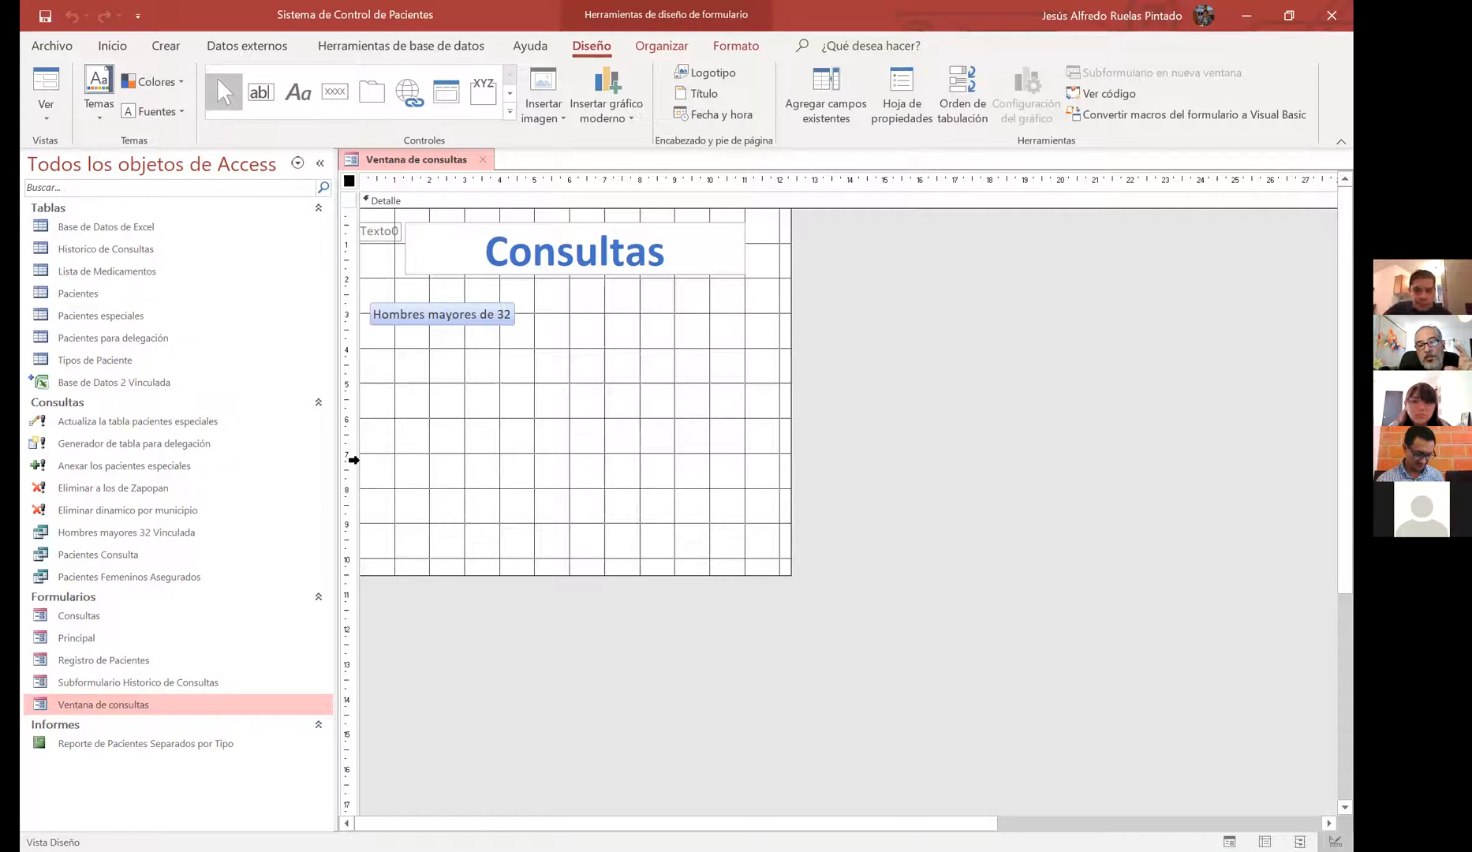
right_click(692, 269)
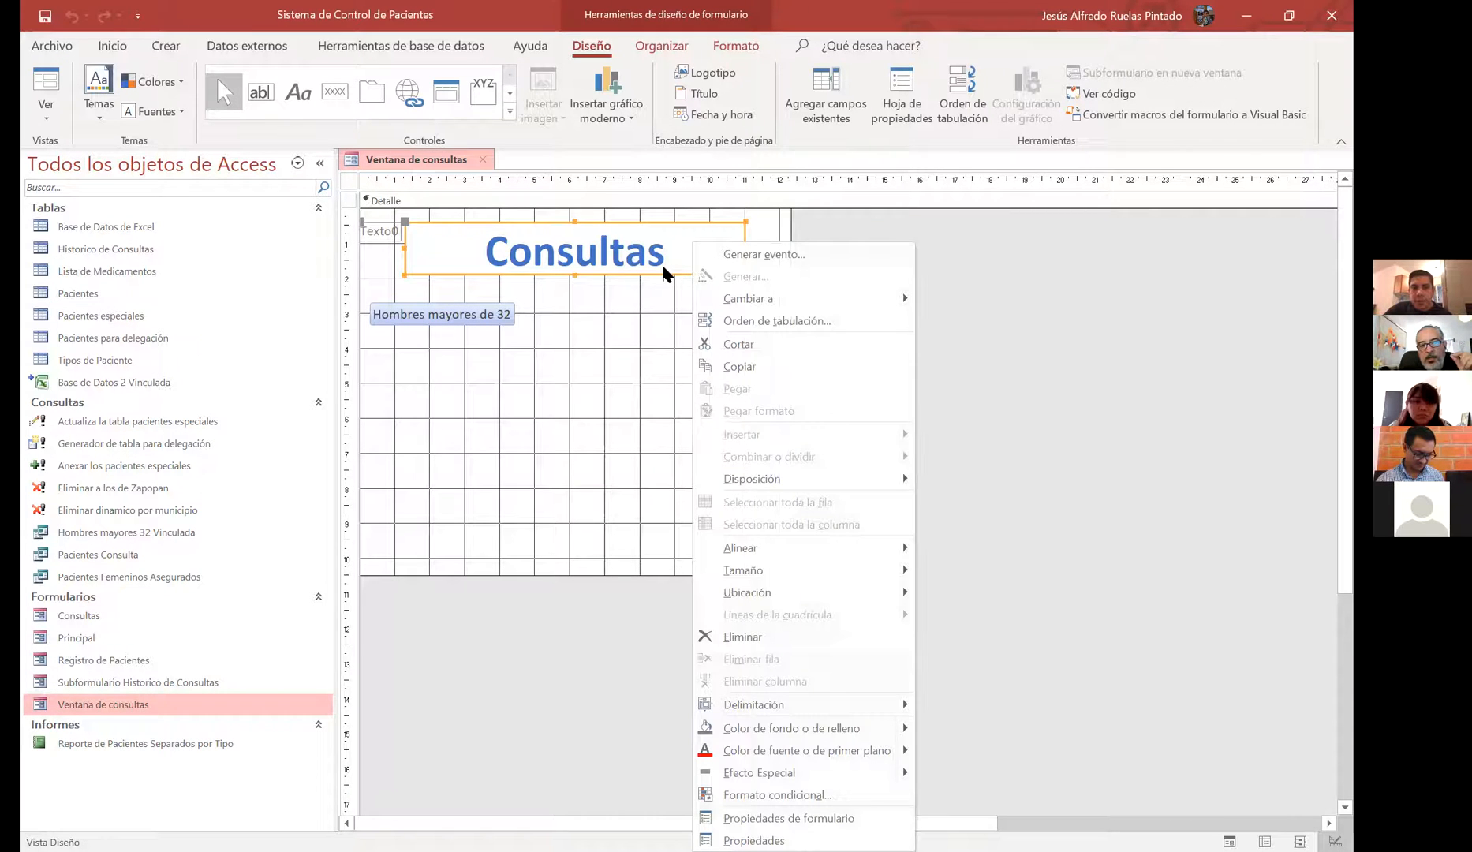
click(661, 267)
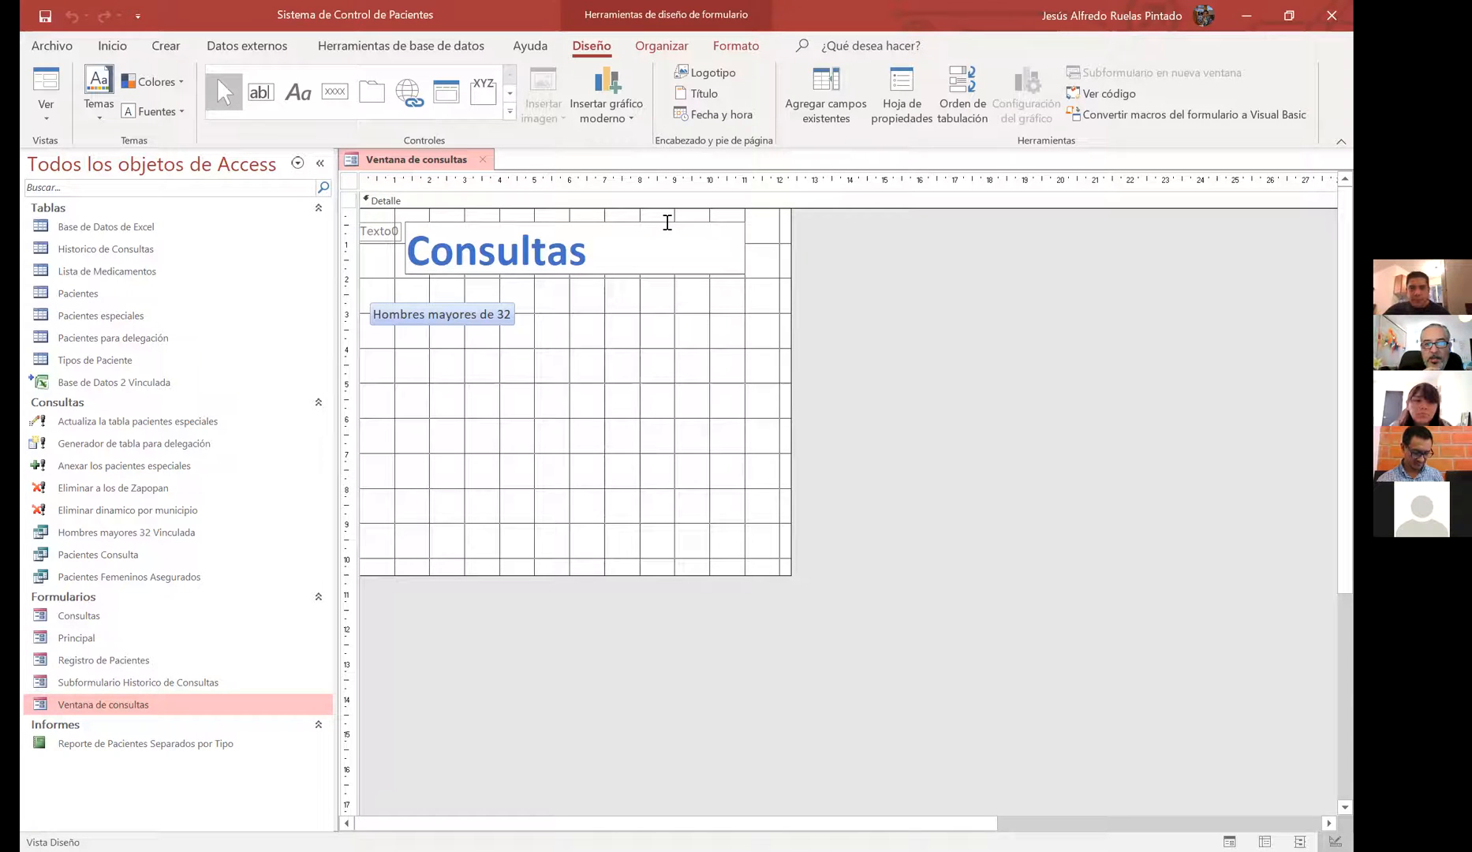
key(Return)
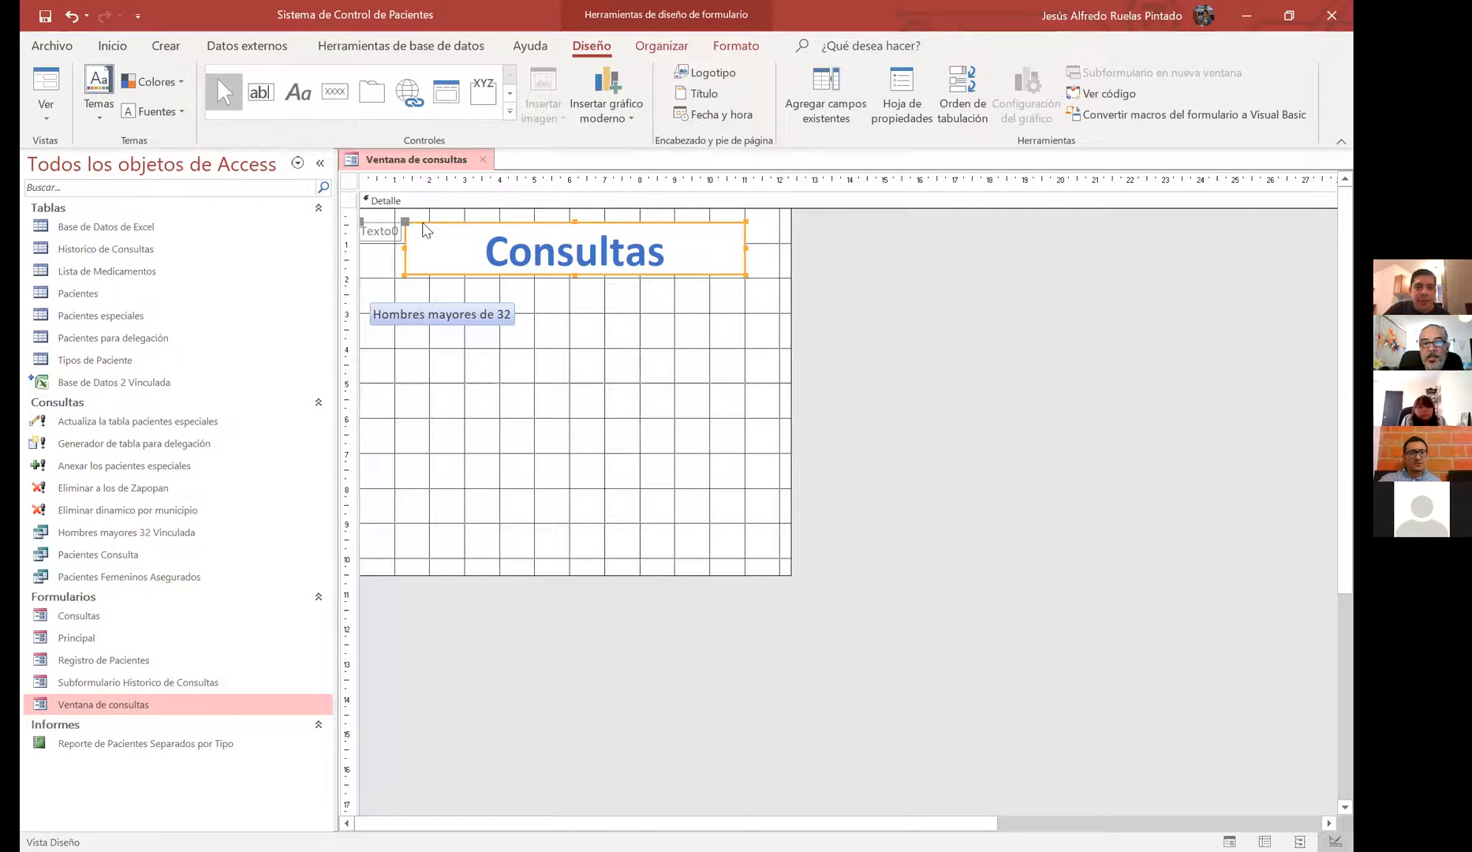
right_click(423, 227)
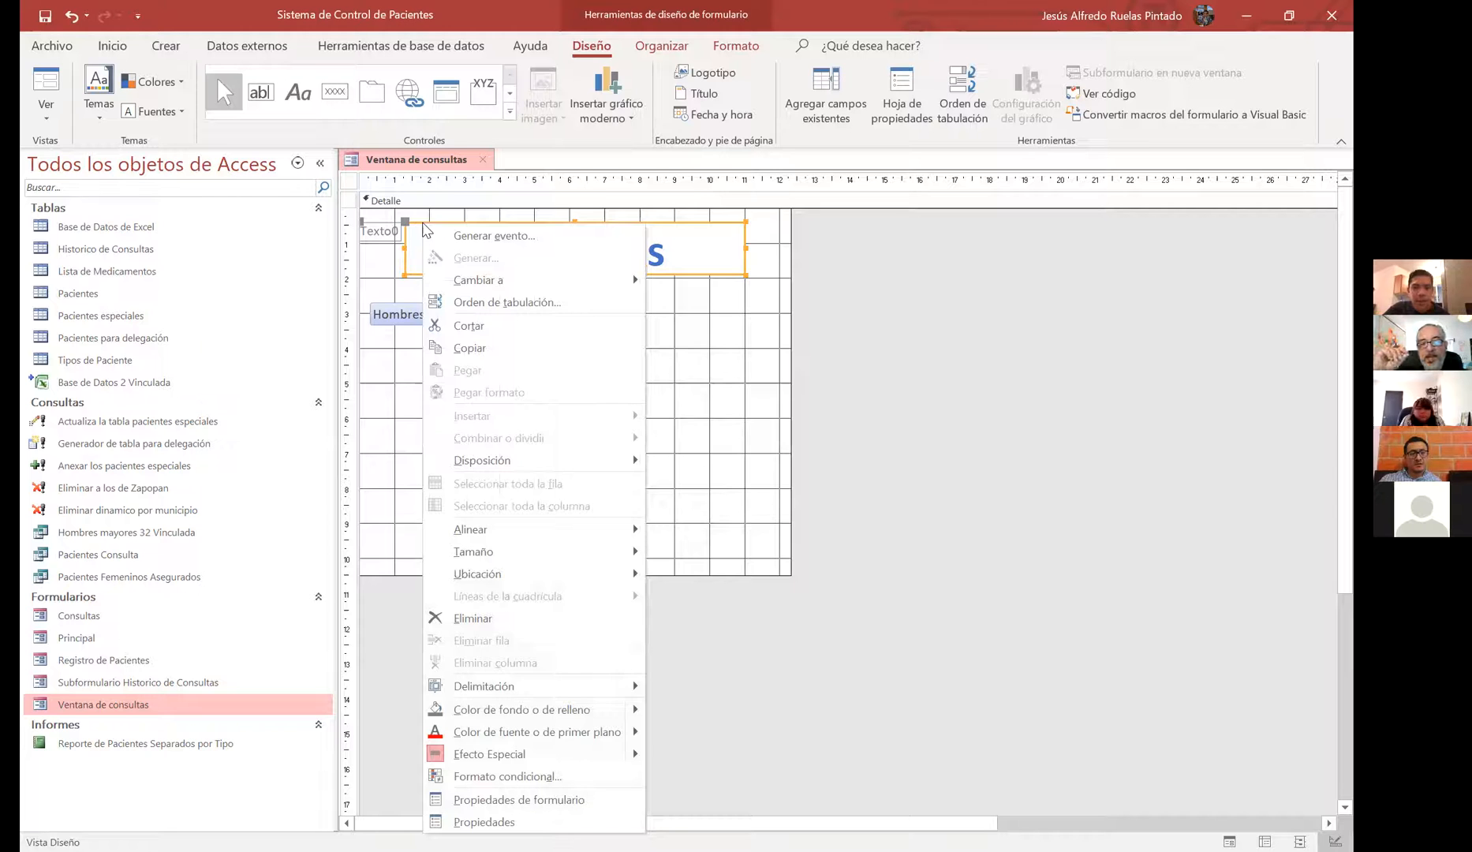
click(384, 245)
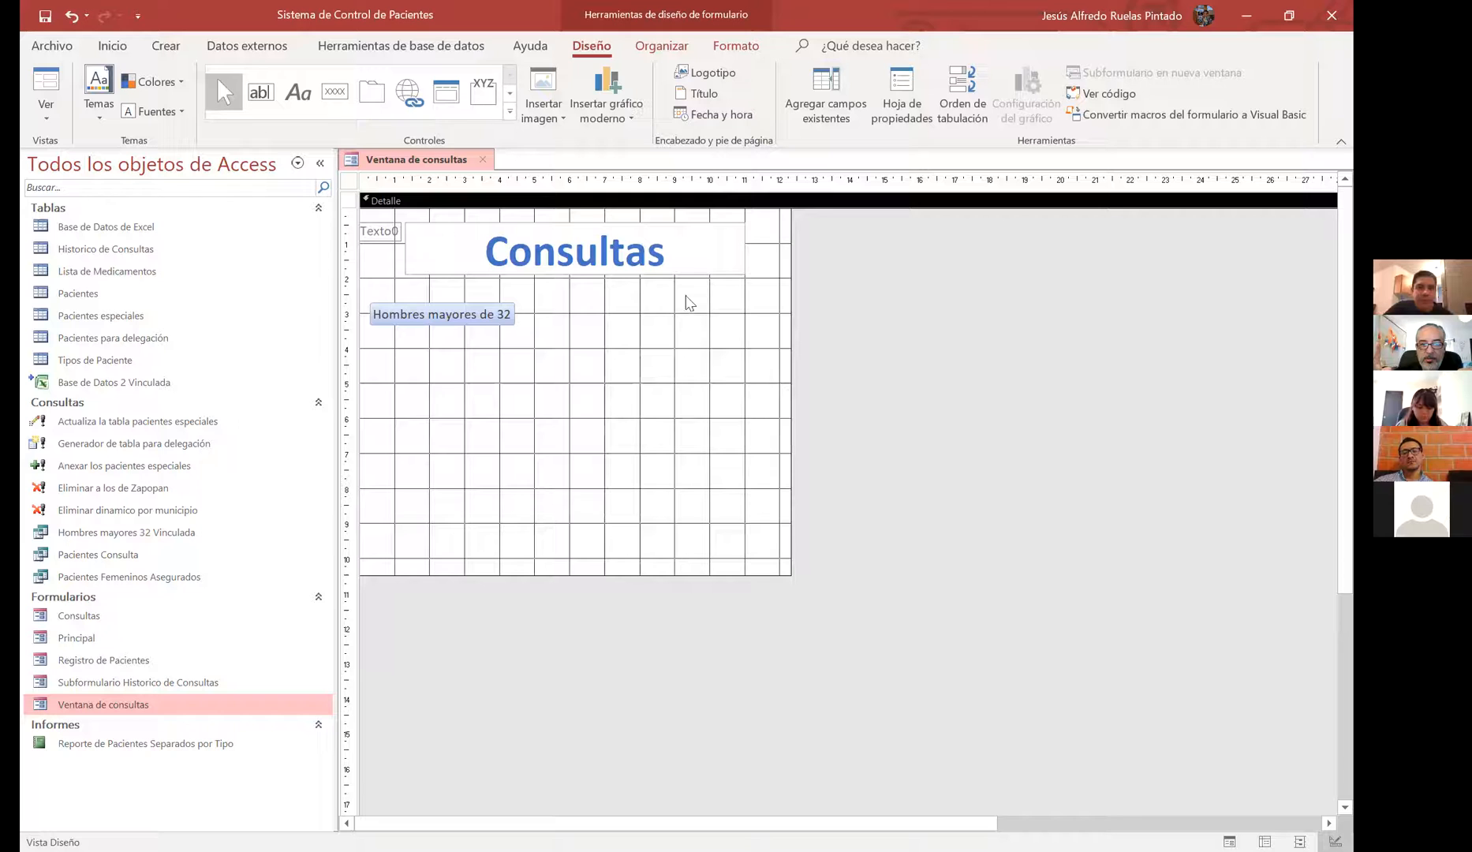
Delete the Consultas title text box from the form's Detalle section
click(692, 229)
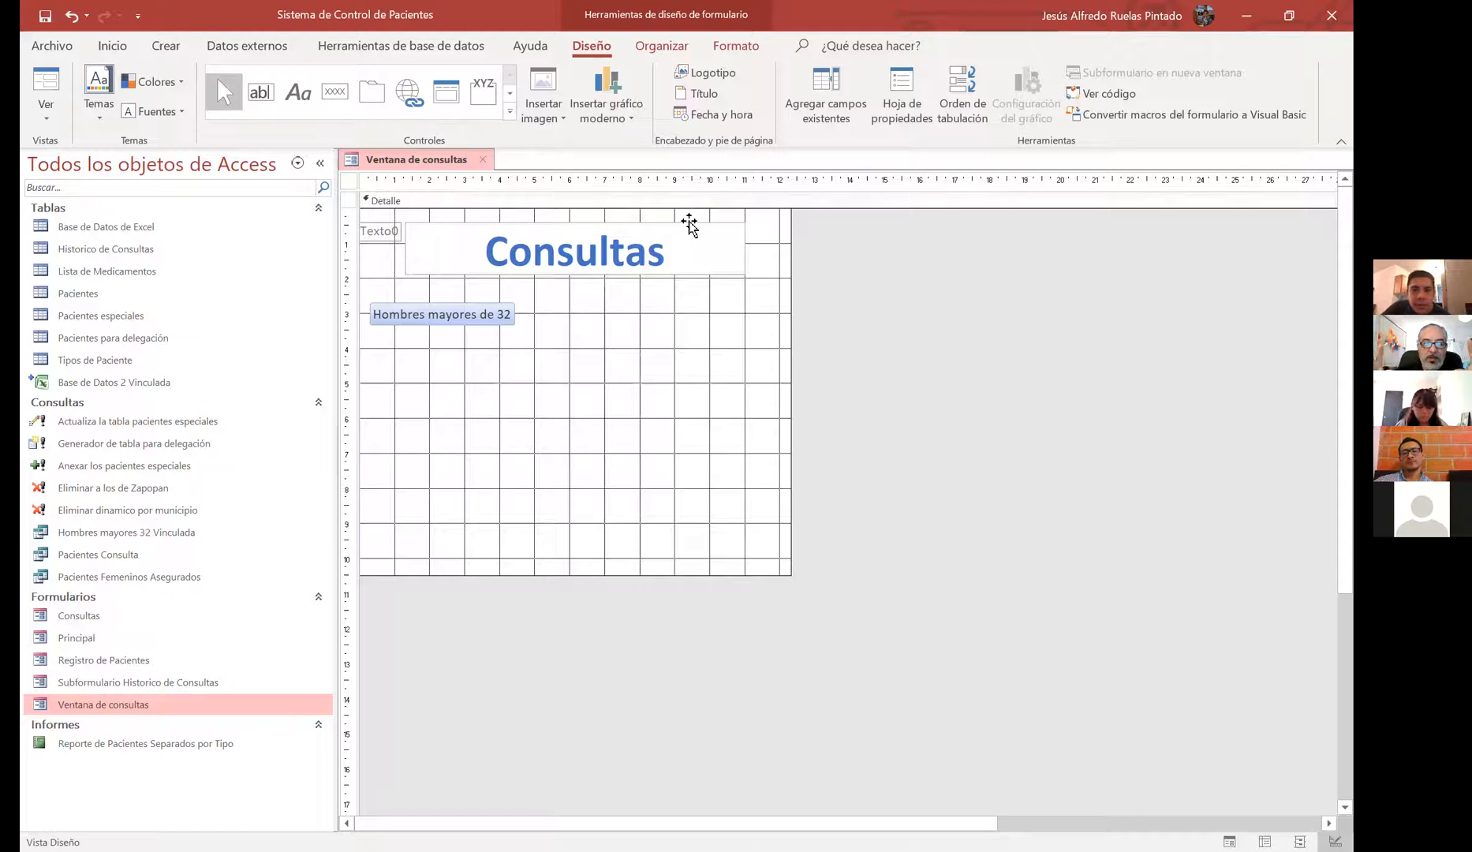
right_click(692, 229)
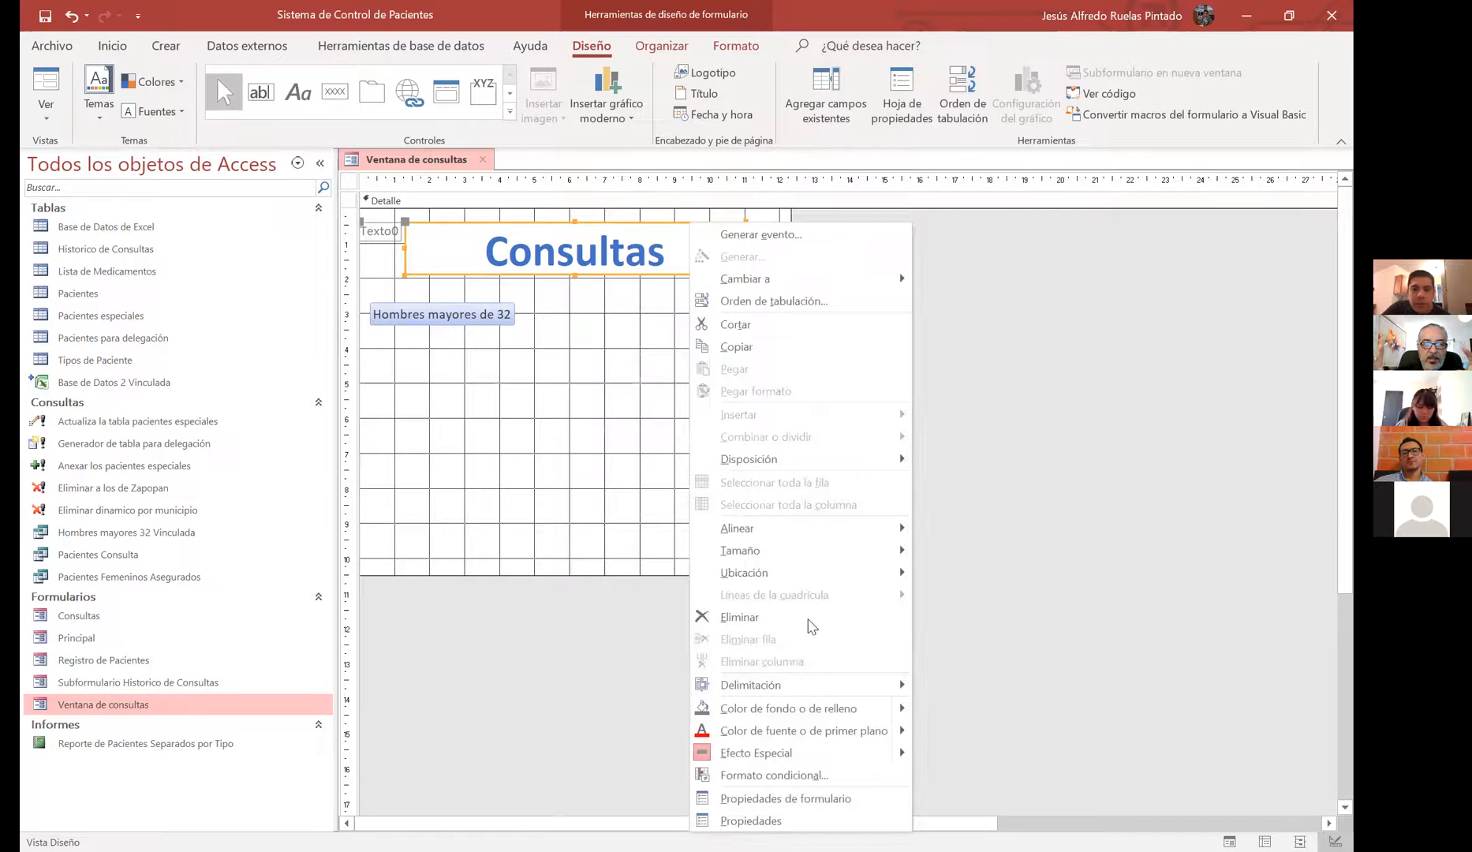
click(742, 618)
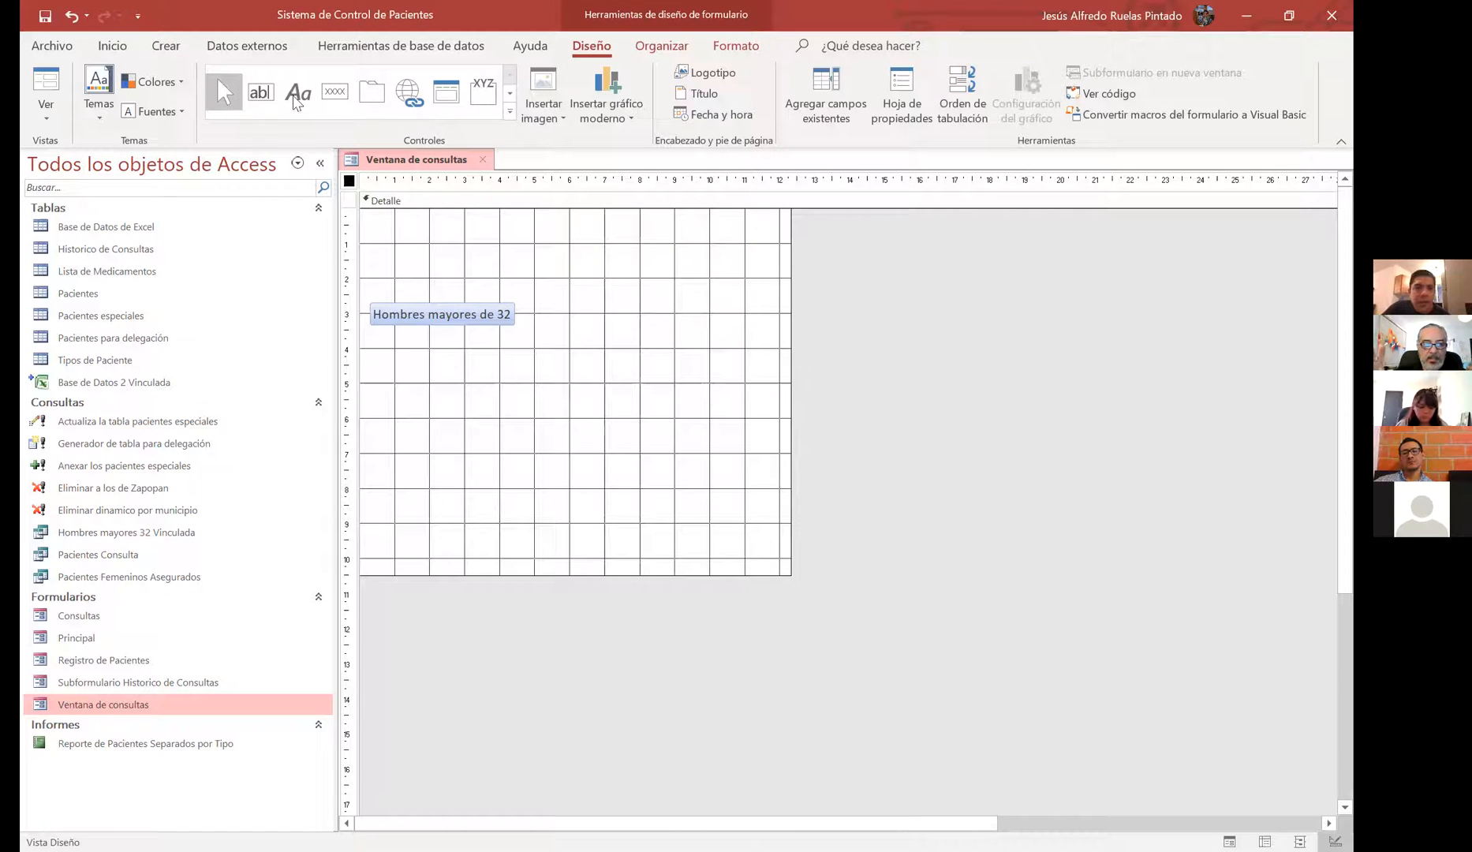
Draw a label about 10 by 2 cm above the Hombres mayores de 32 button, with the text CONSULTA
click(294, 97)
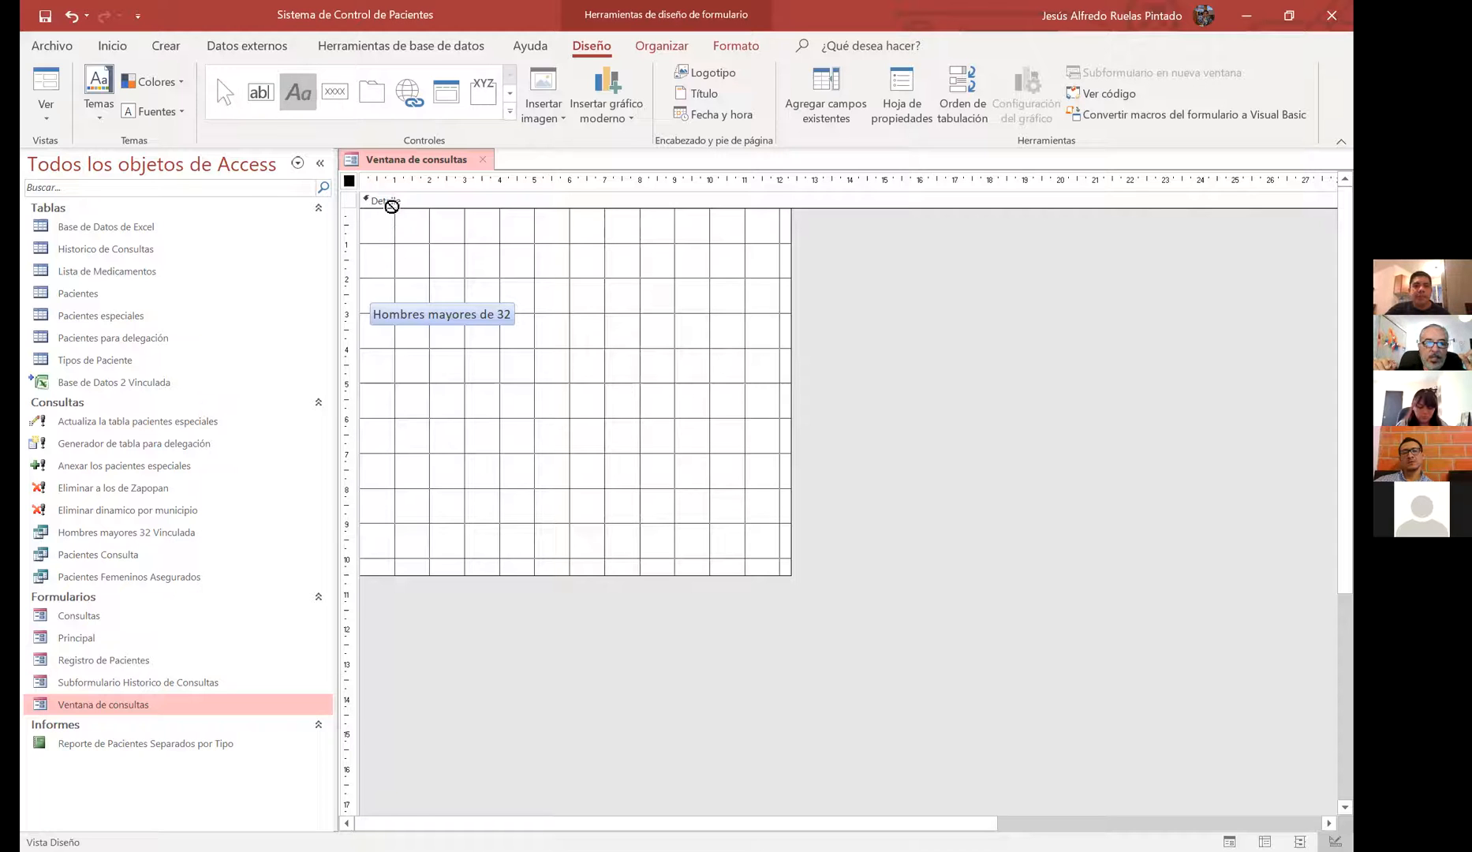
mouse_move(392, 223)
mouse_down()
mouse_move(826, 268)
mouse_move(751, 285)
mouse_up()
text(c)
key(BackSpace)
key(Caps_Lock)
text(C)
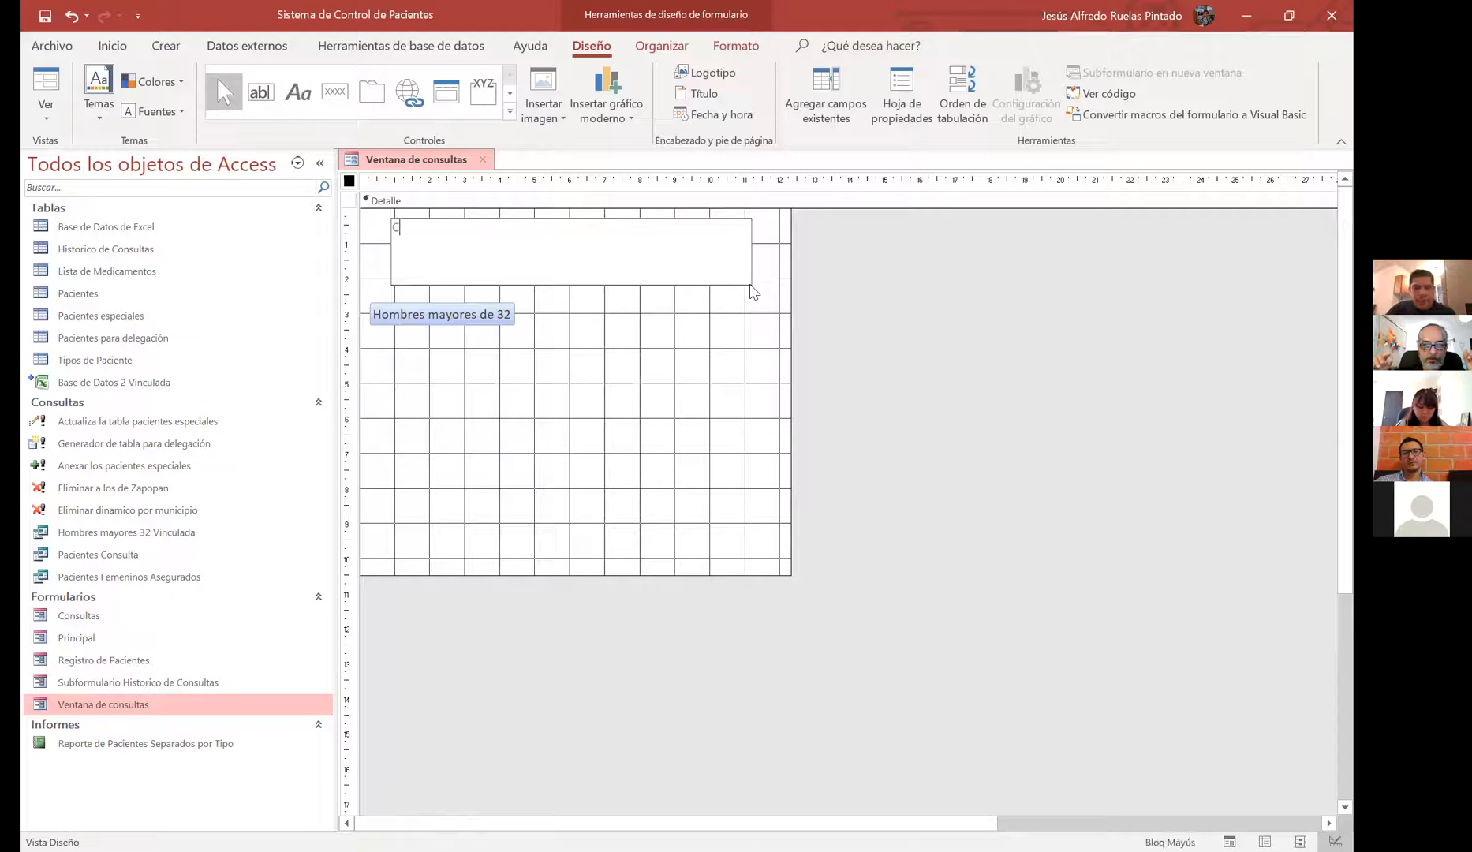
text(ONSULTA)
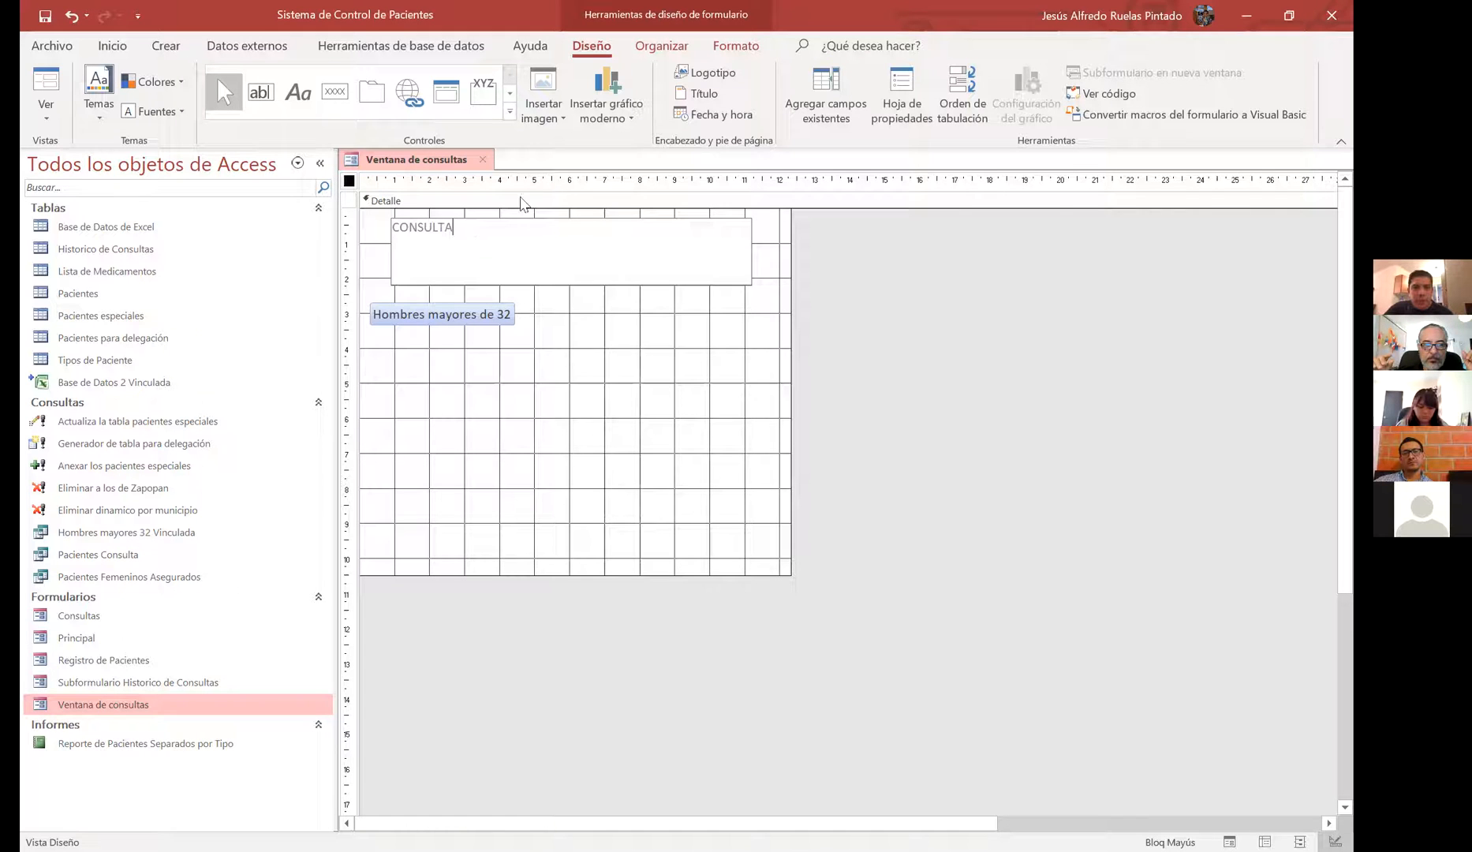
key(Return)
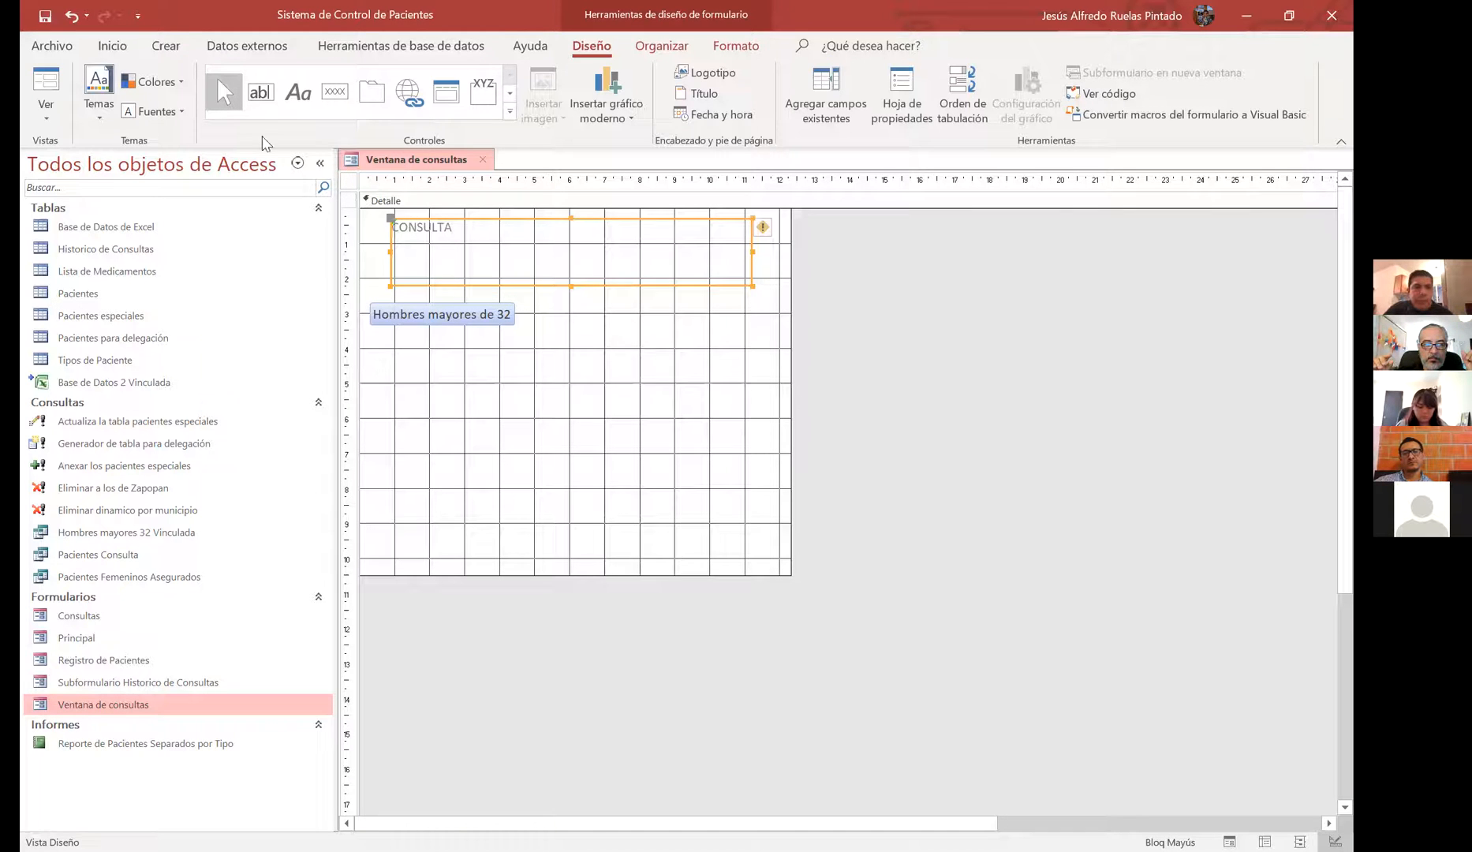
Format the CONSULTA label as bold Arial Black, size 26, with centred text
click(113, 46)
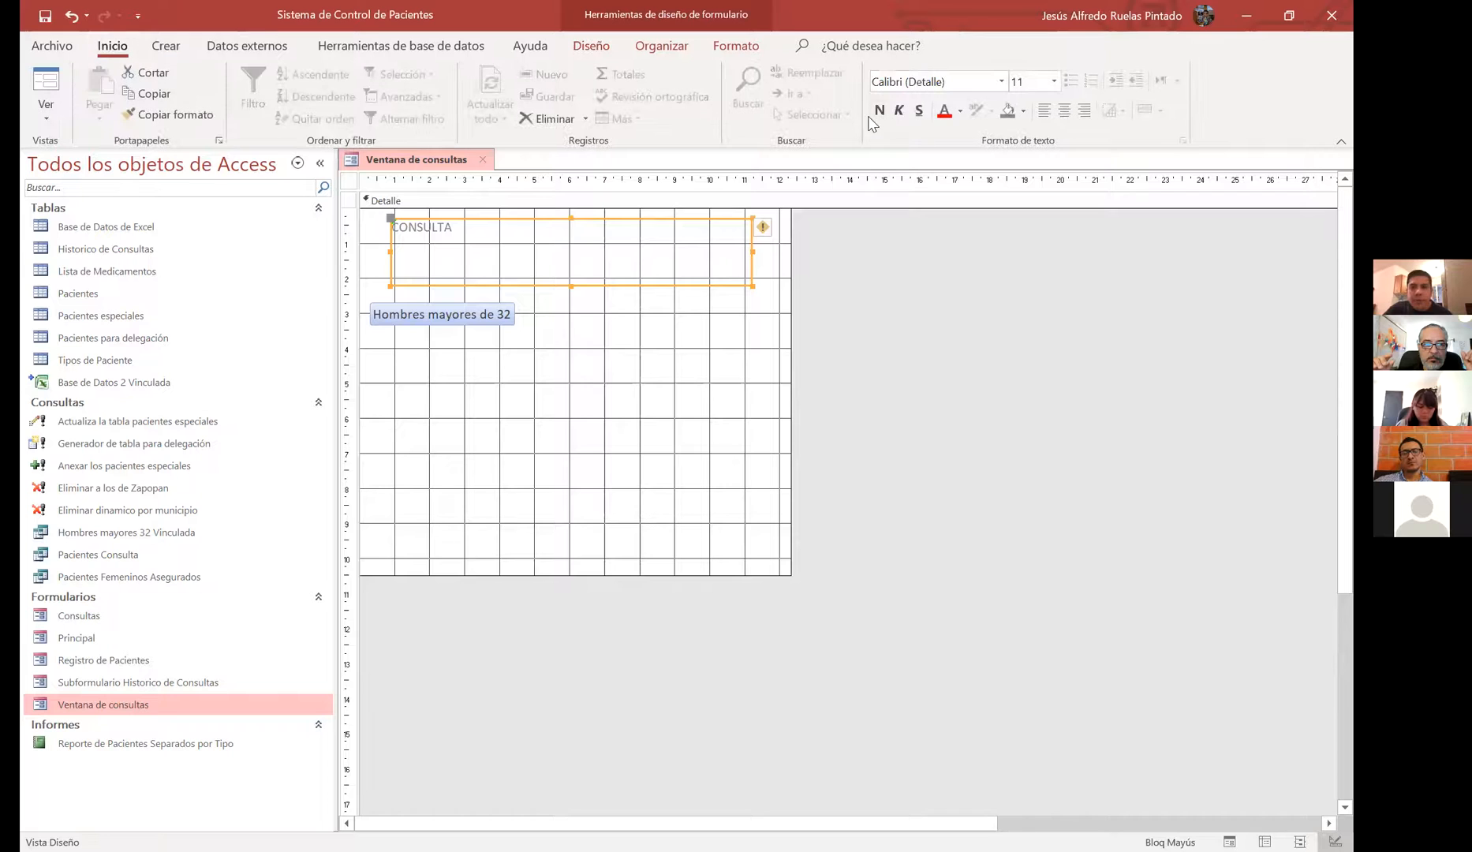
click(880, 111)
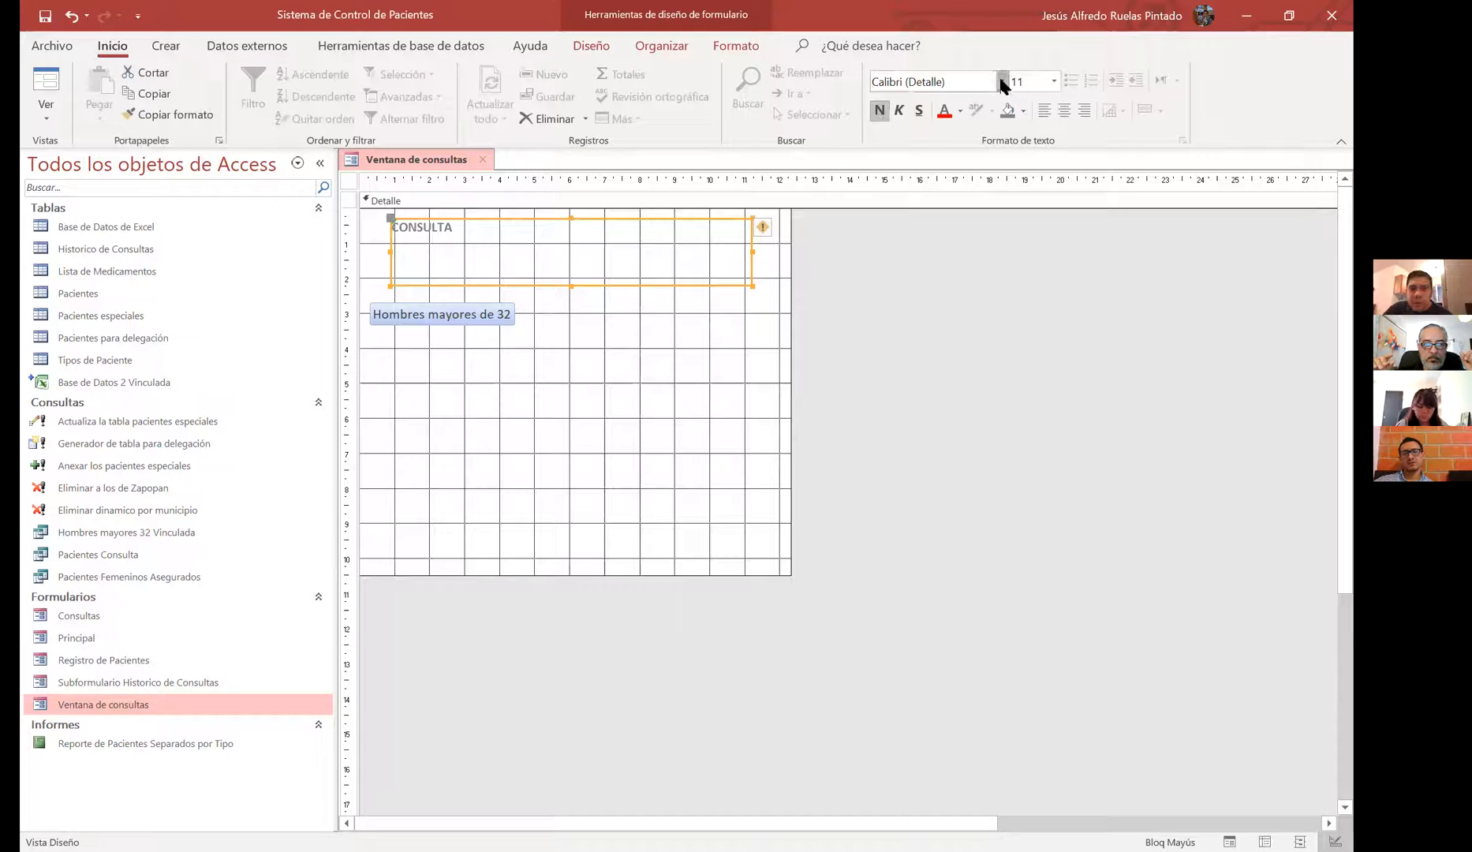
click(1001, 81)
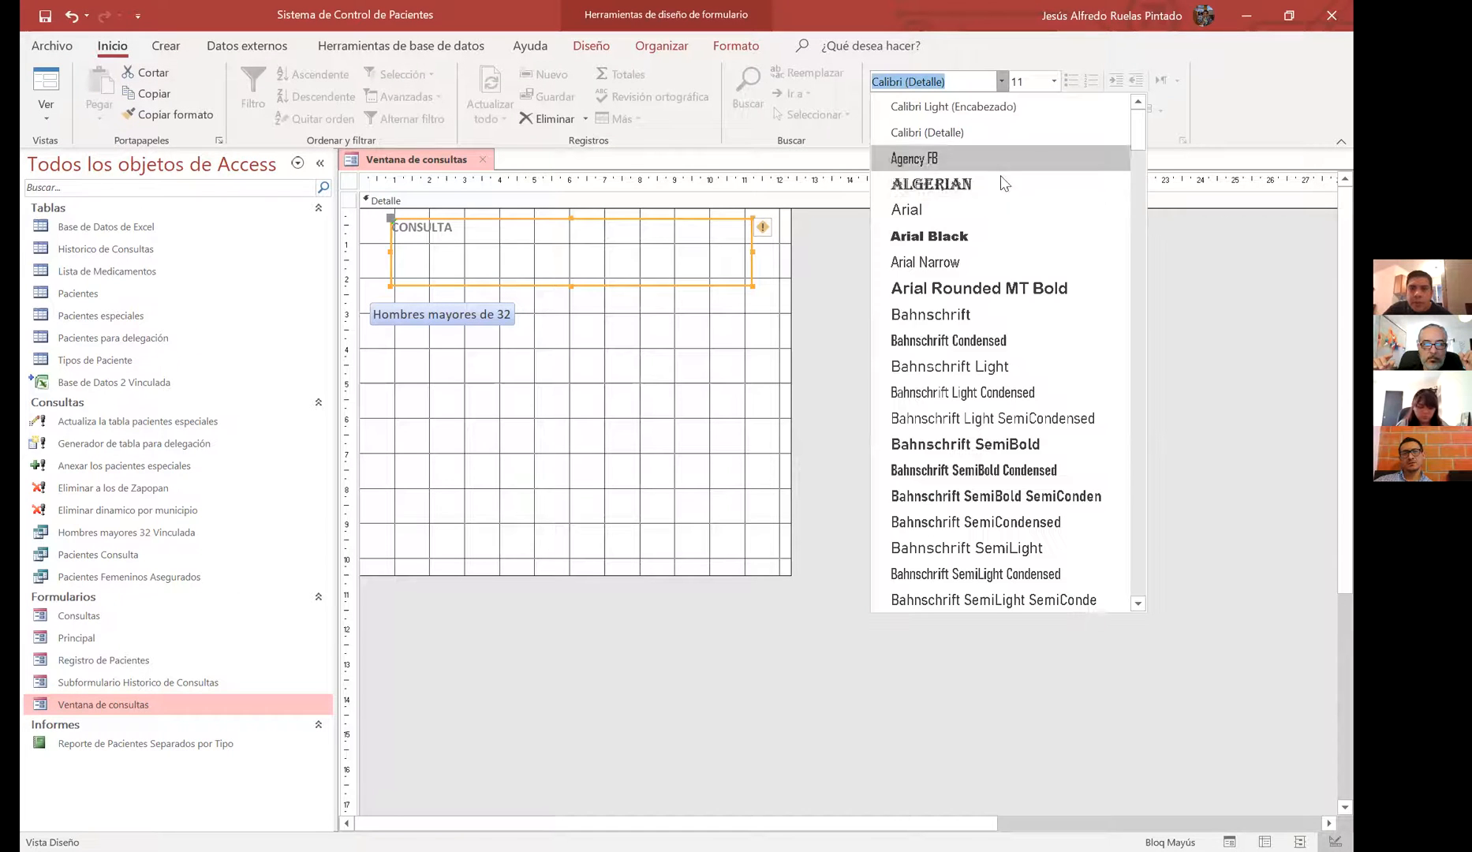
click(1026, 236)
click(1054, 81)
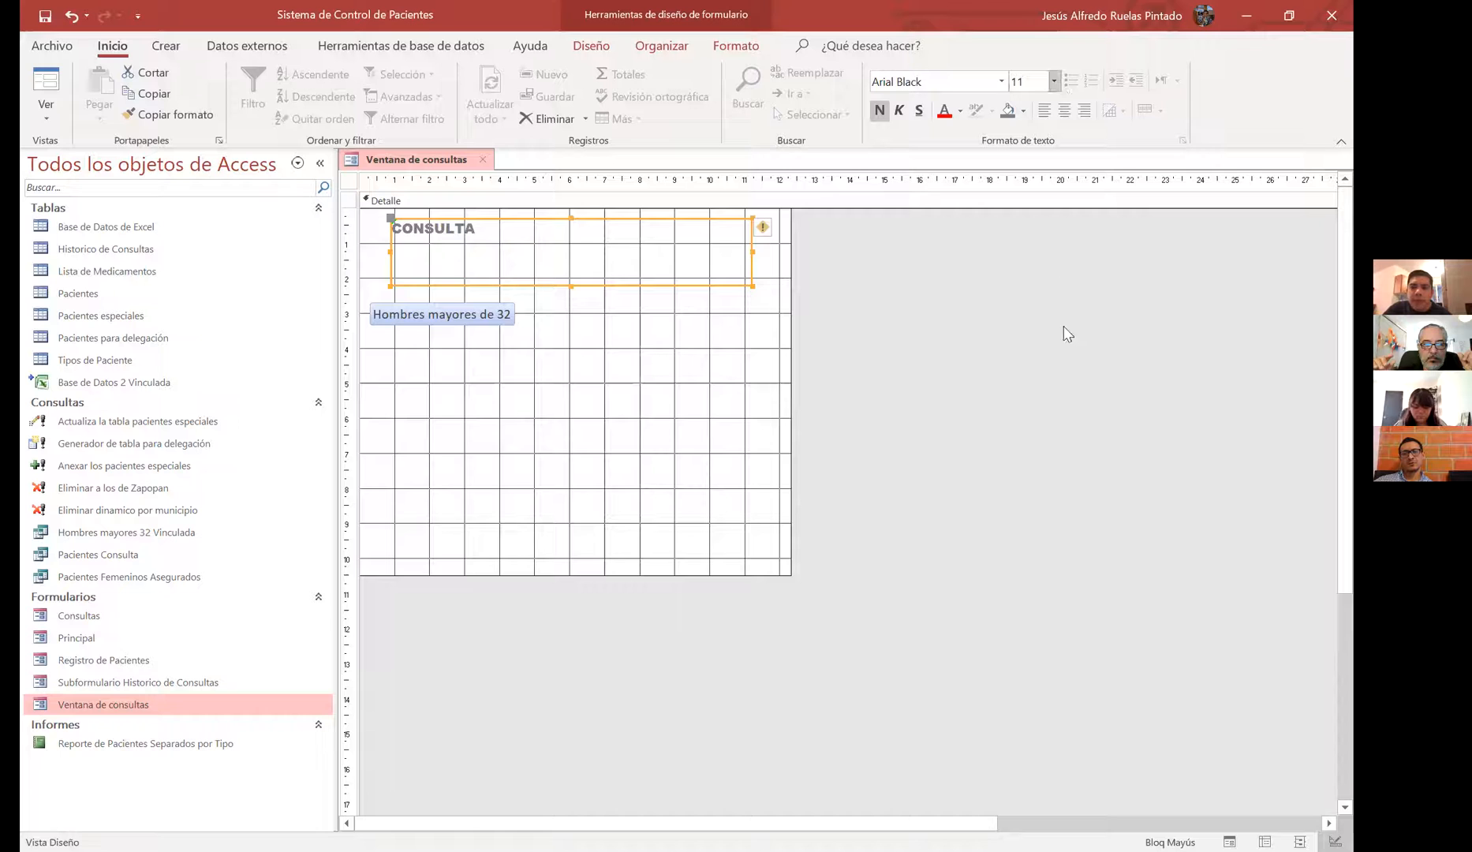
click(1042, 351)
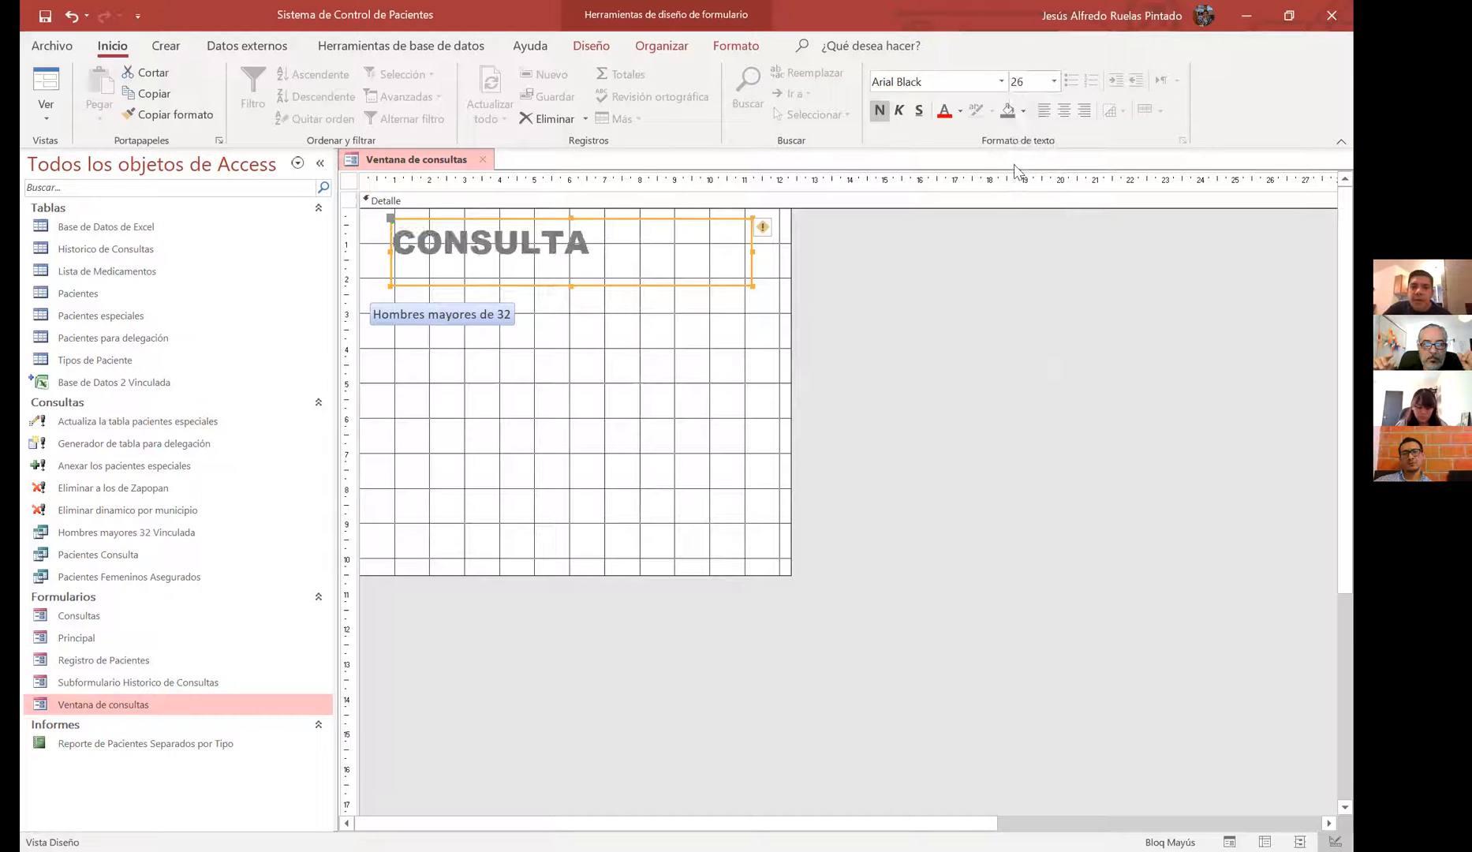
click(1065, 111)
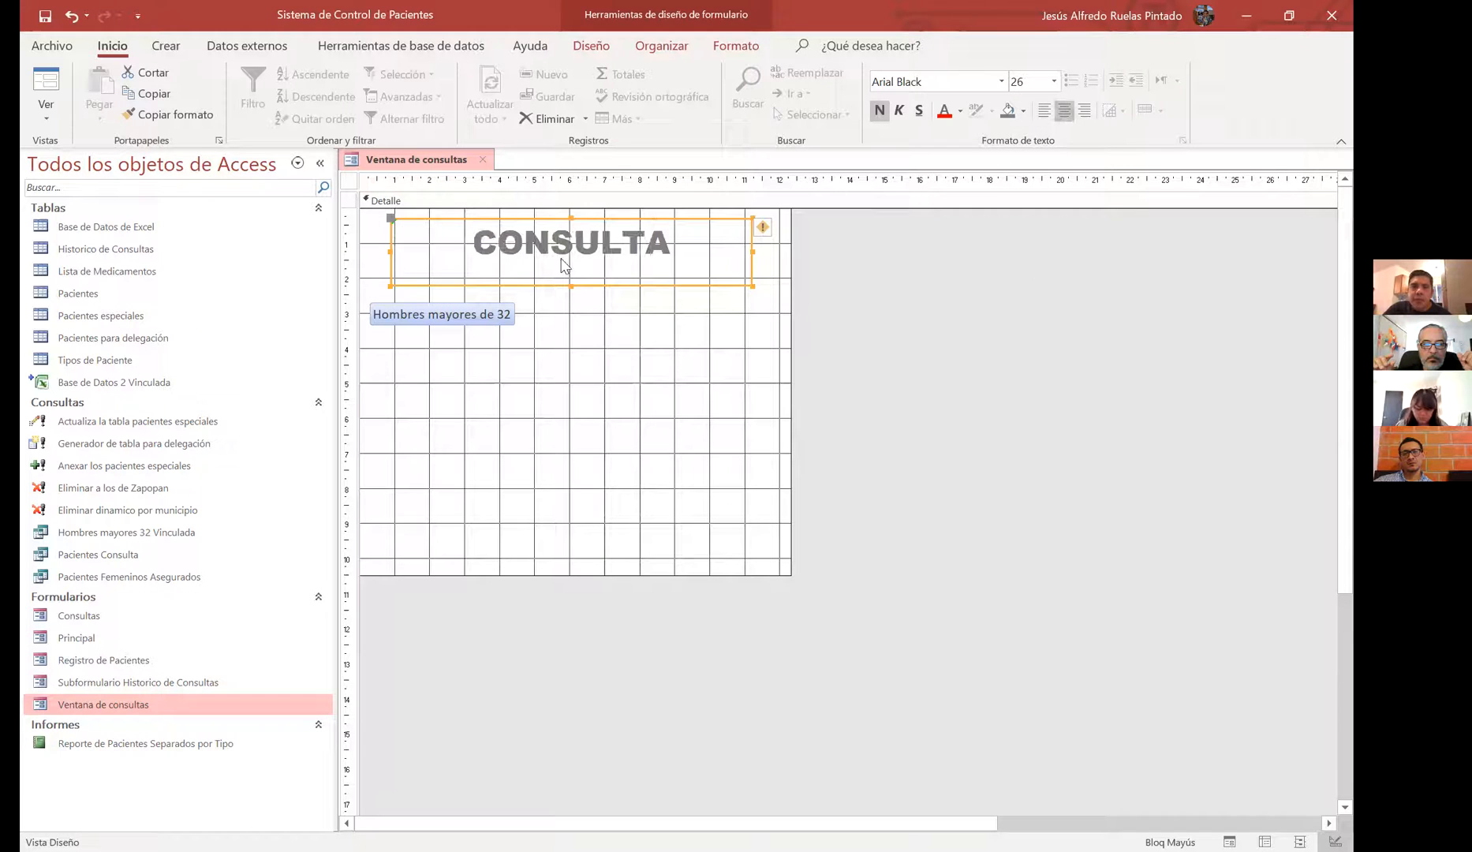
Save and close the Ventana de consultas form, reopen it in Form view to check the new title, and close it
click(513, 202)
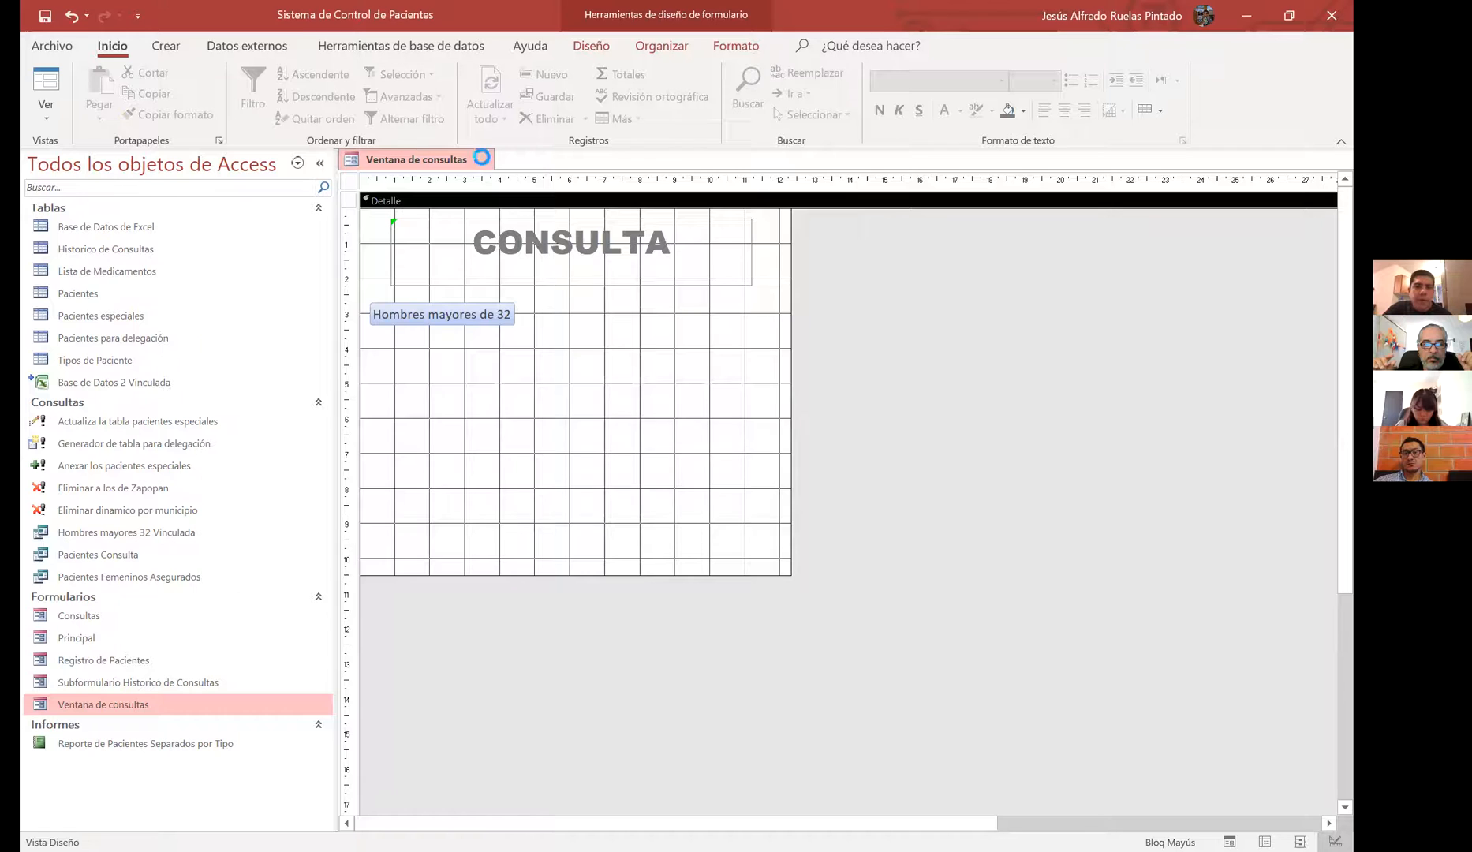
click(482, 159)
click(612, 482)
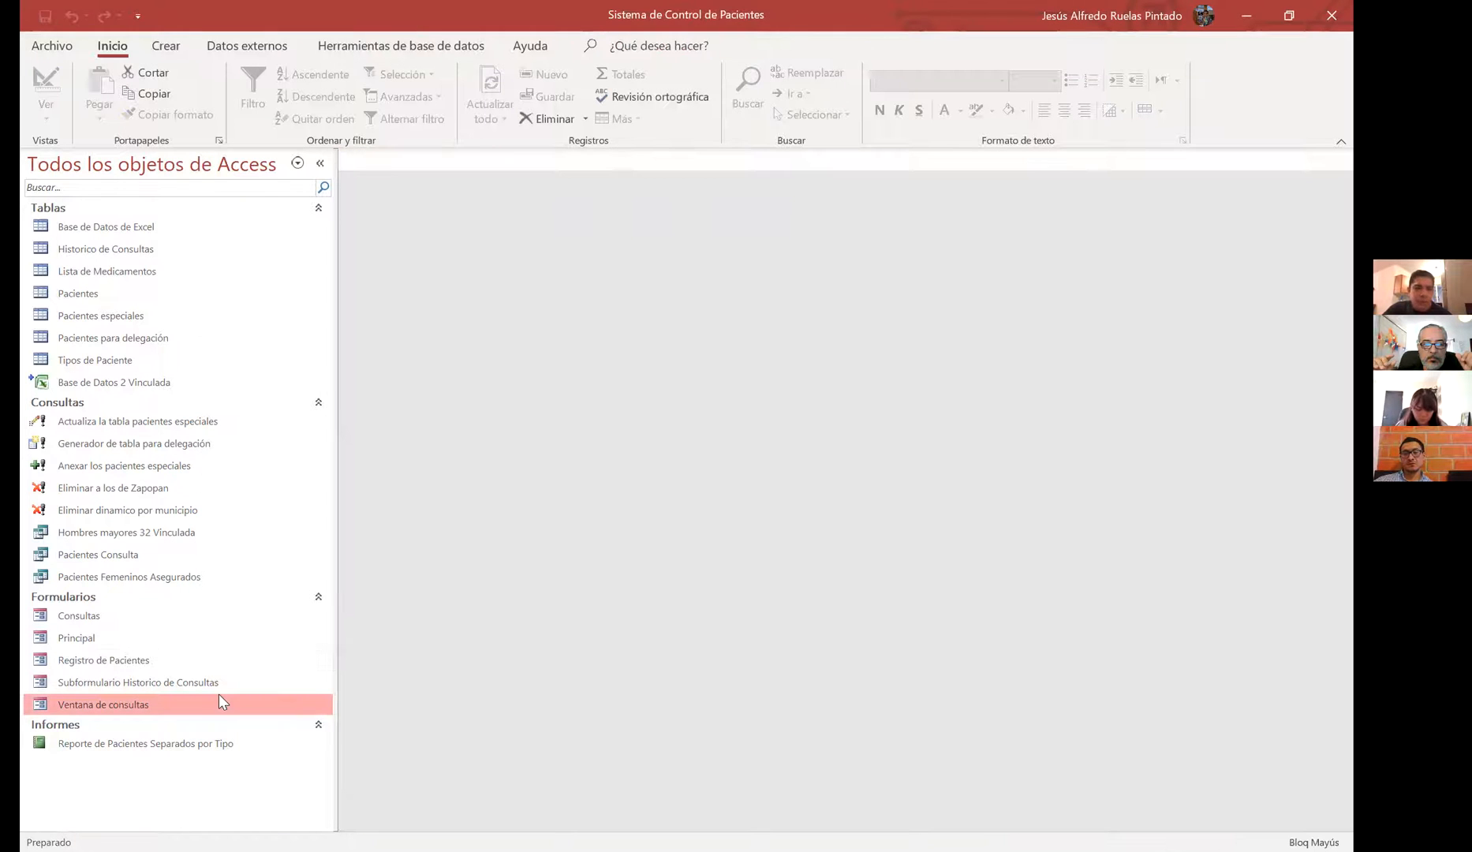
double_click(211, 701)
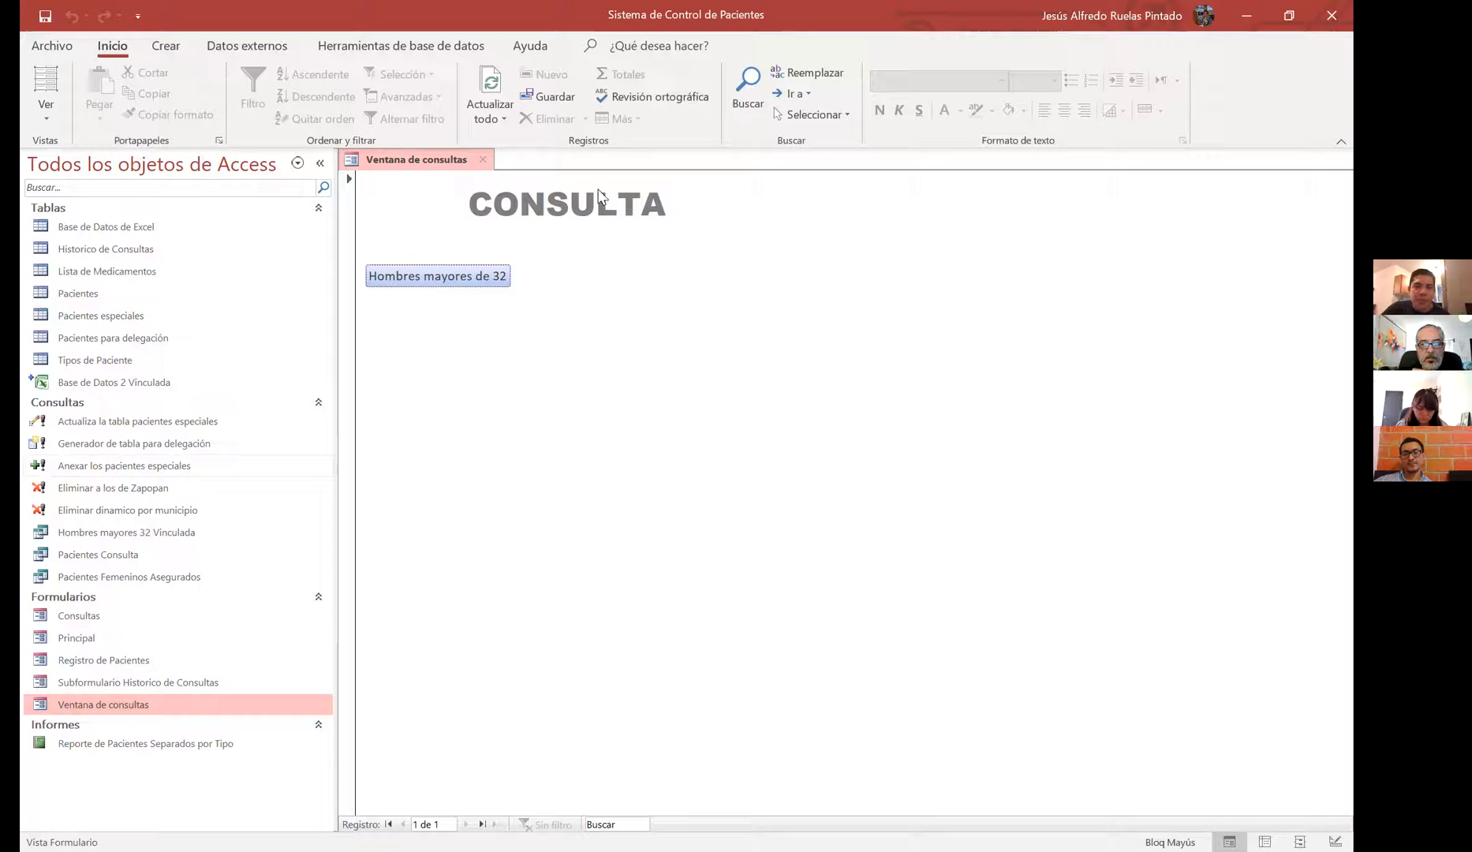
click(483, 160)
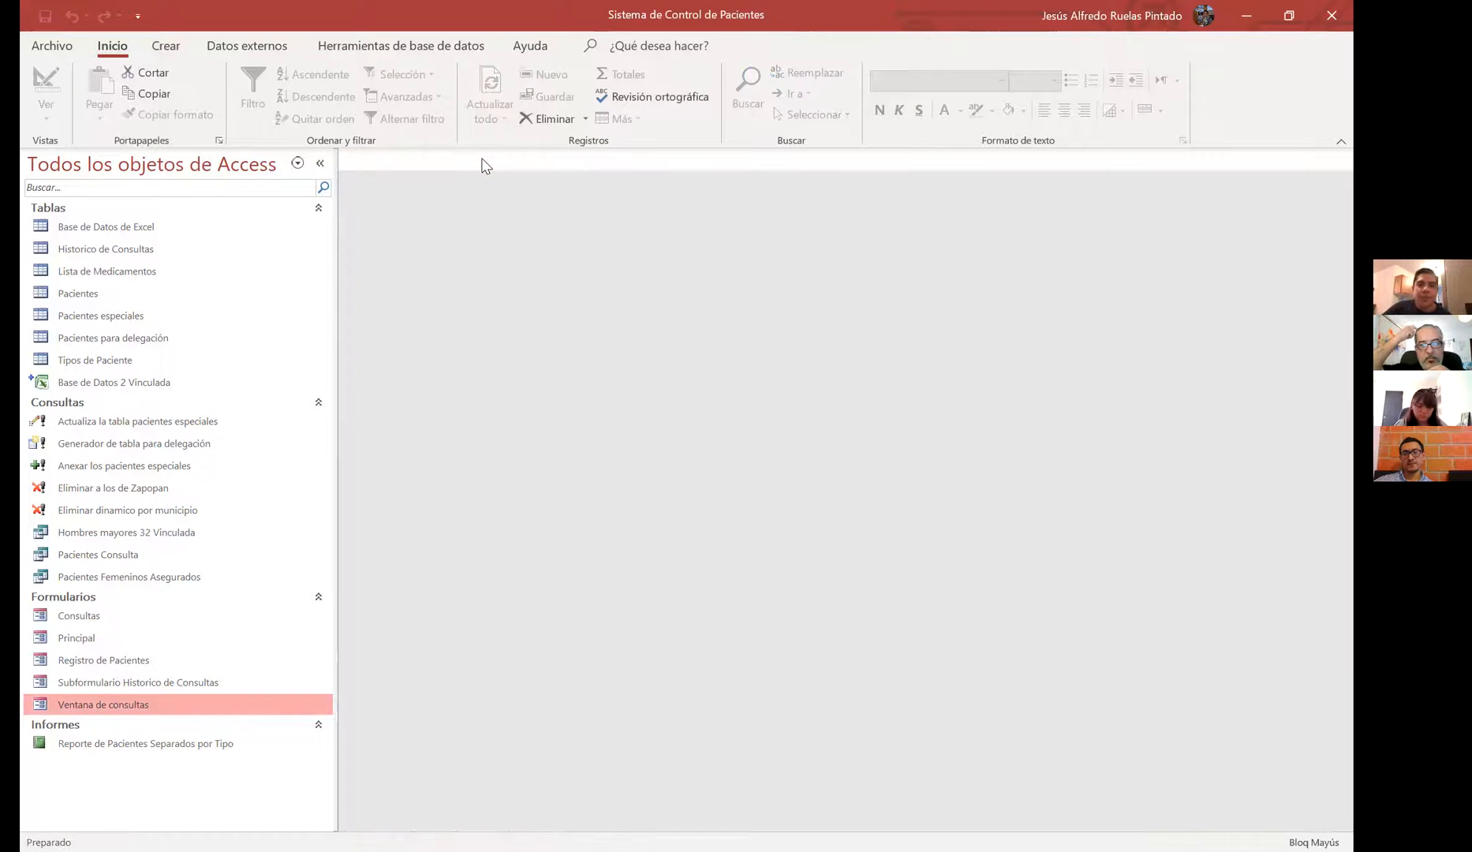
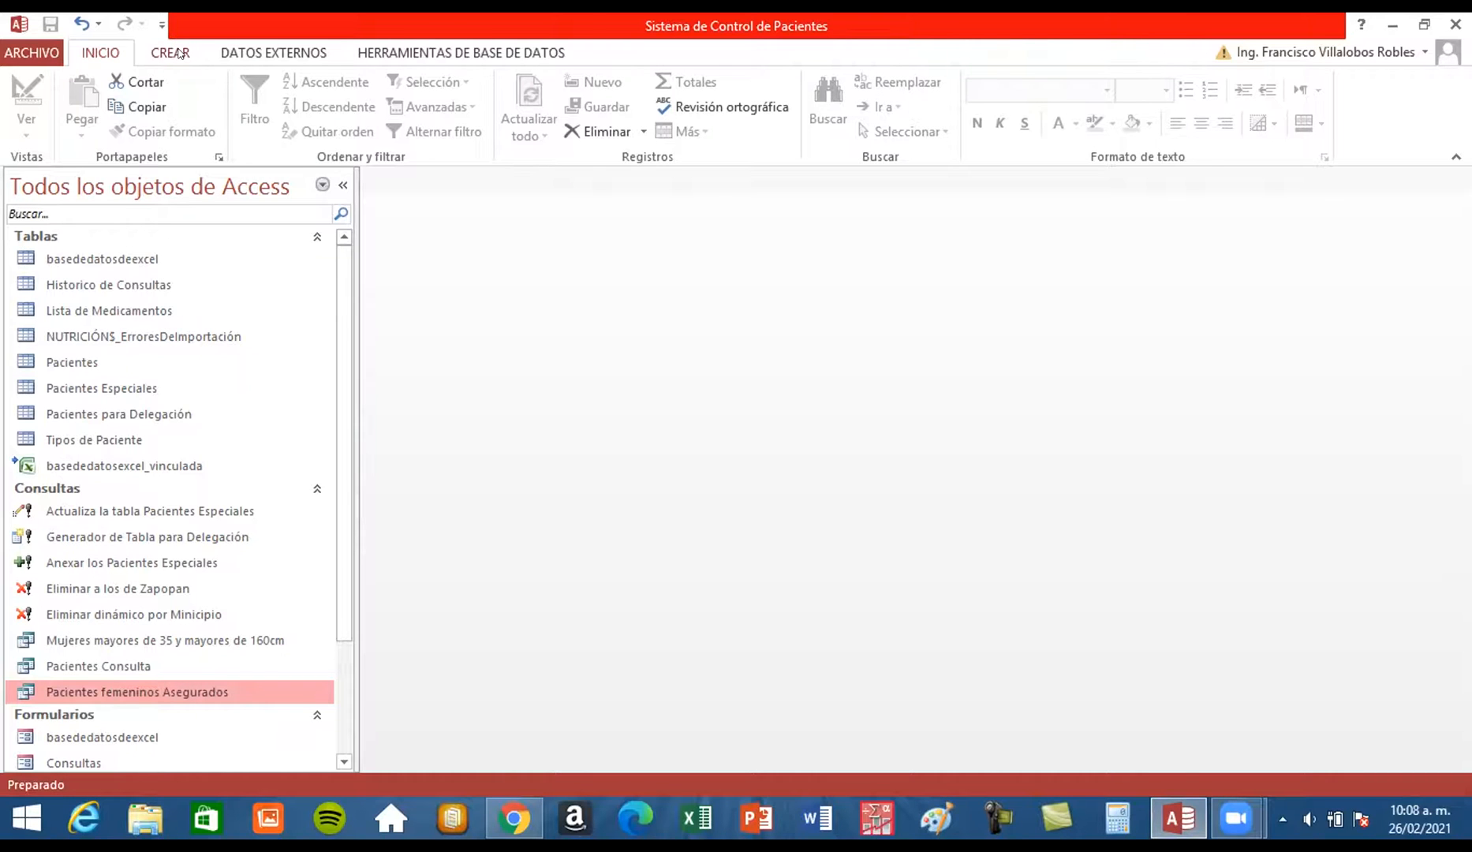
Start a new query with the crosstab query wizard (Asist. consultas de tabla ref. cruzadas)
click(178, 52)
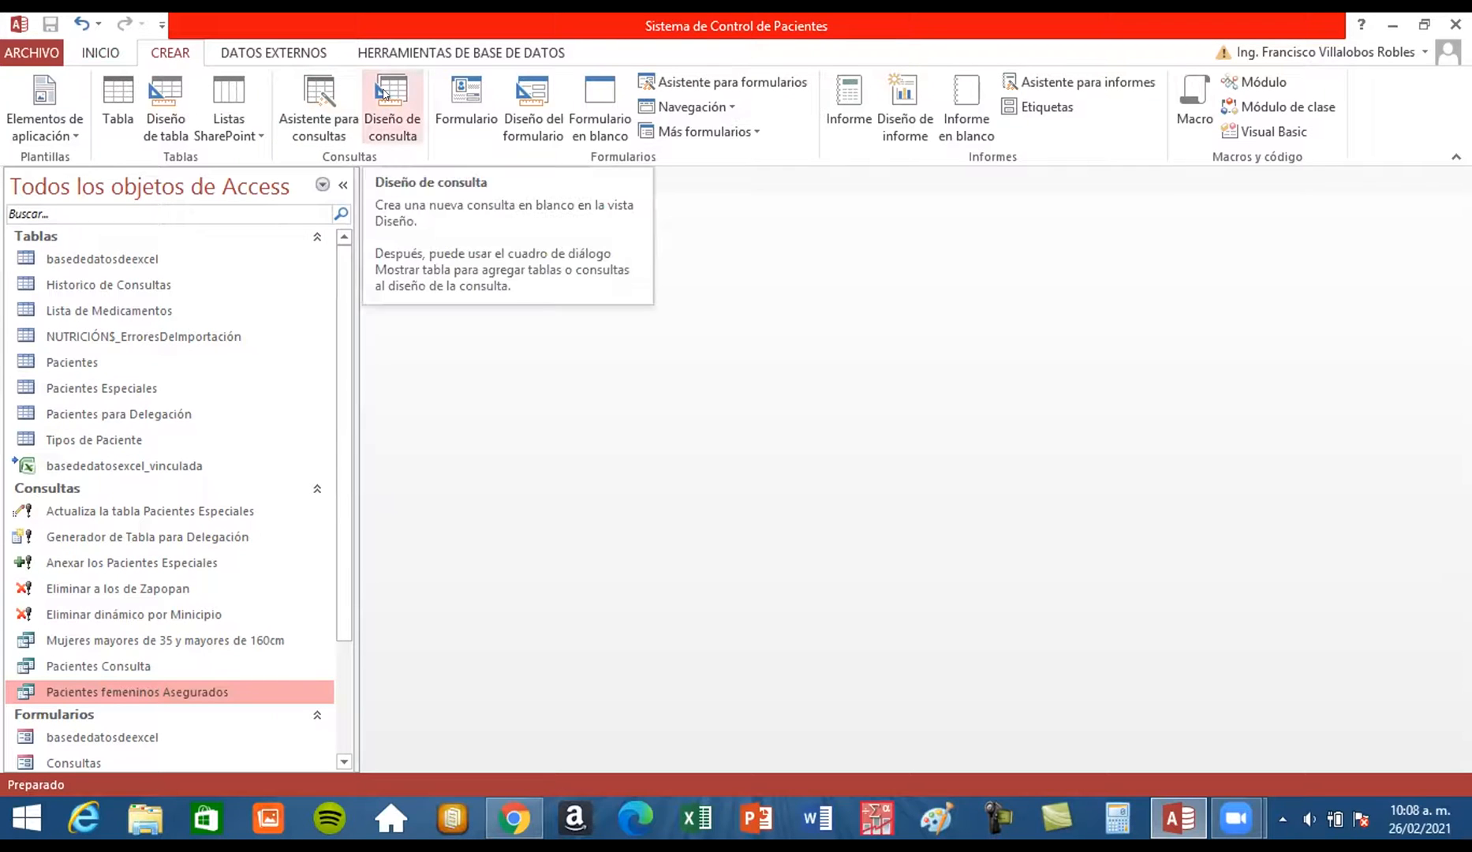
click(330, 95)
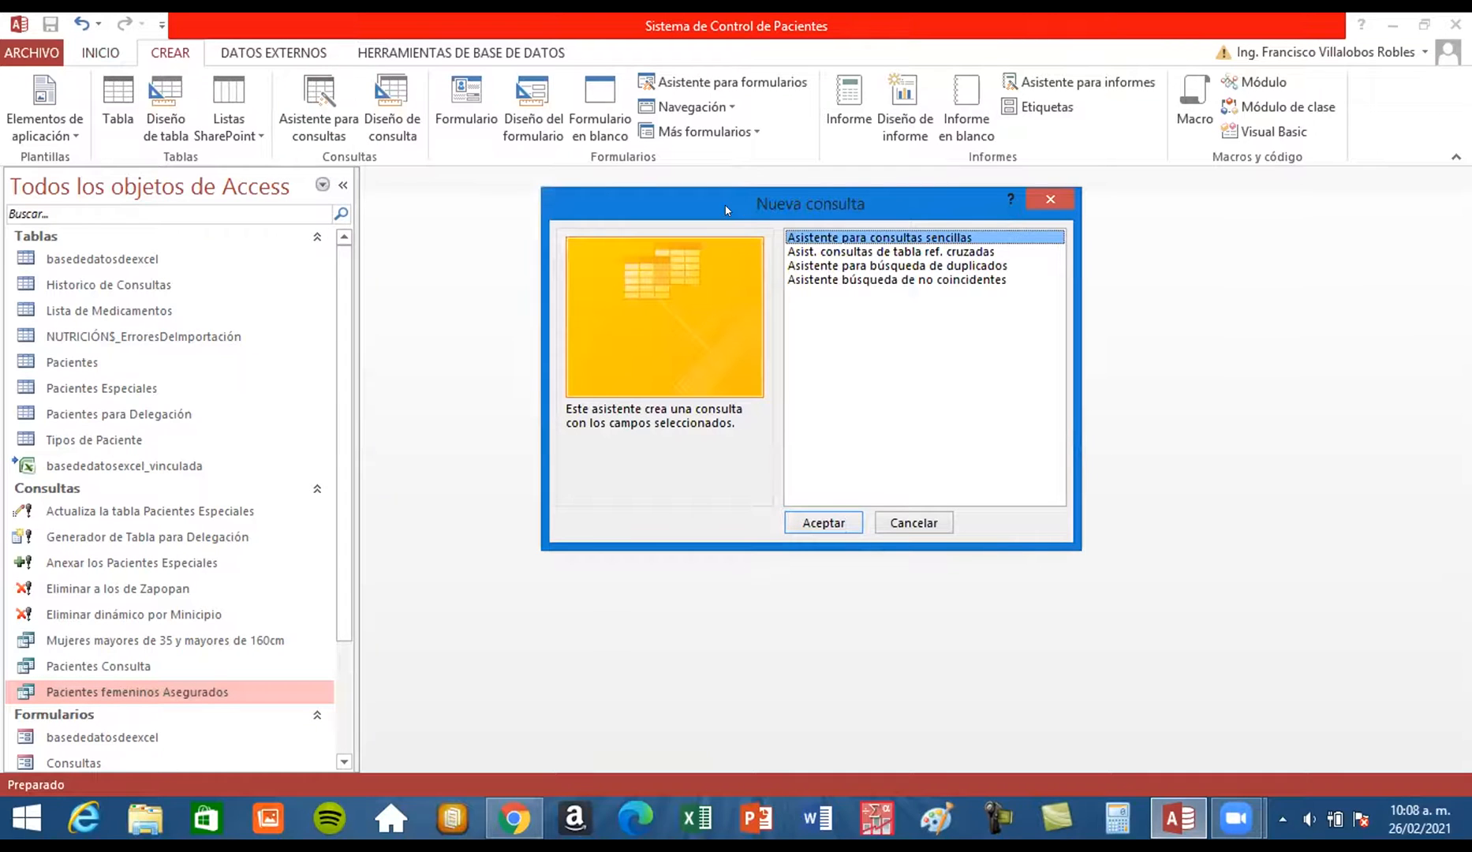
drag(725, 209, 677, 217)
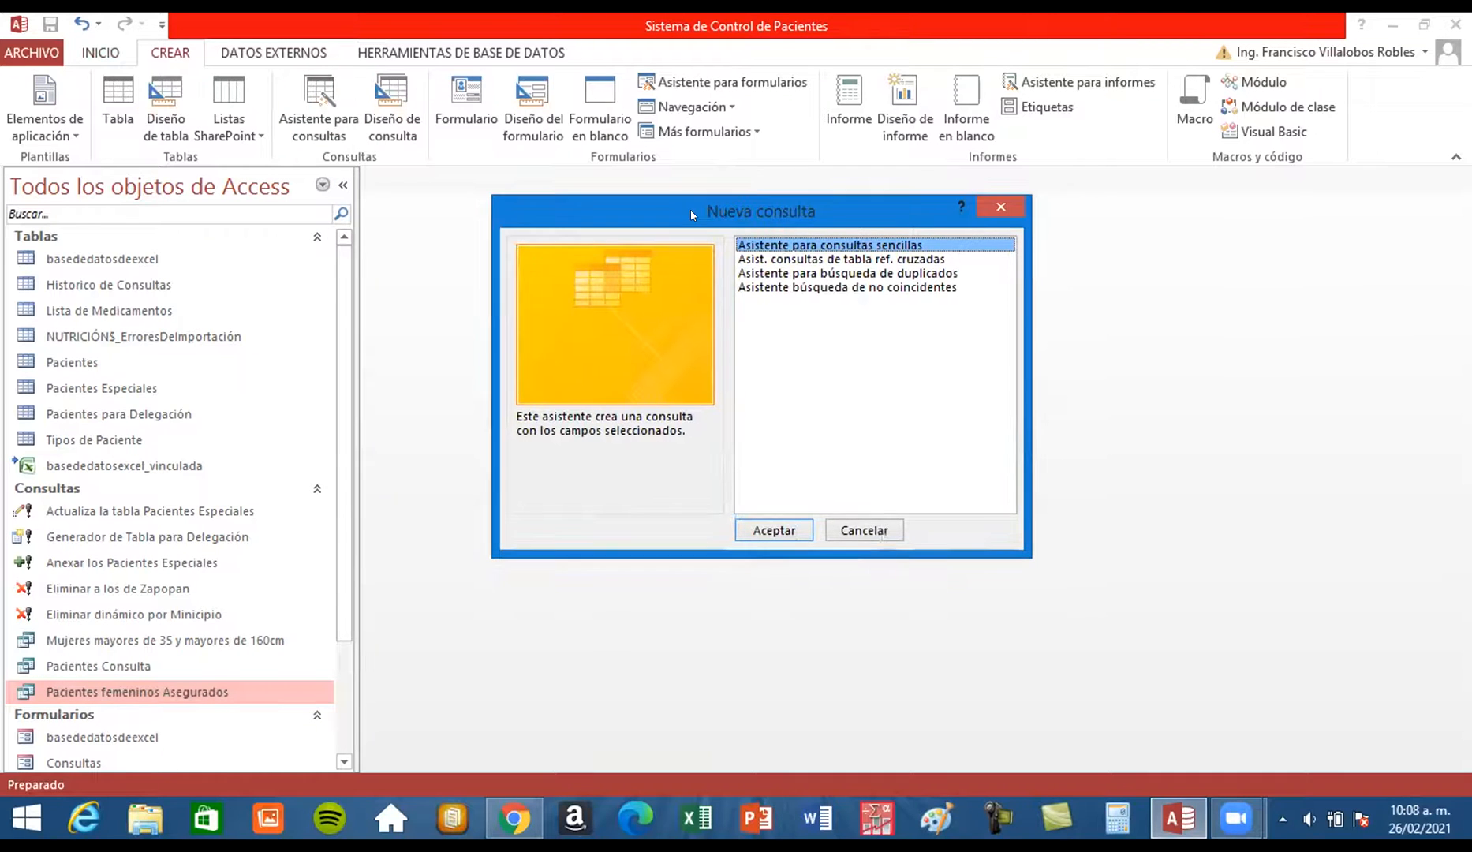
click(778, 263)
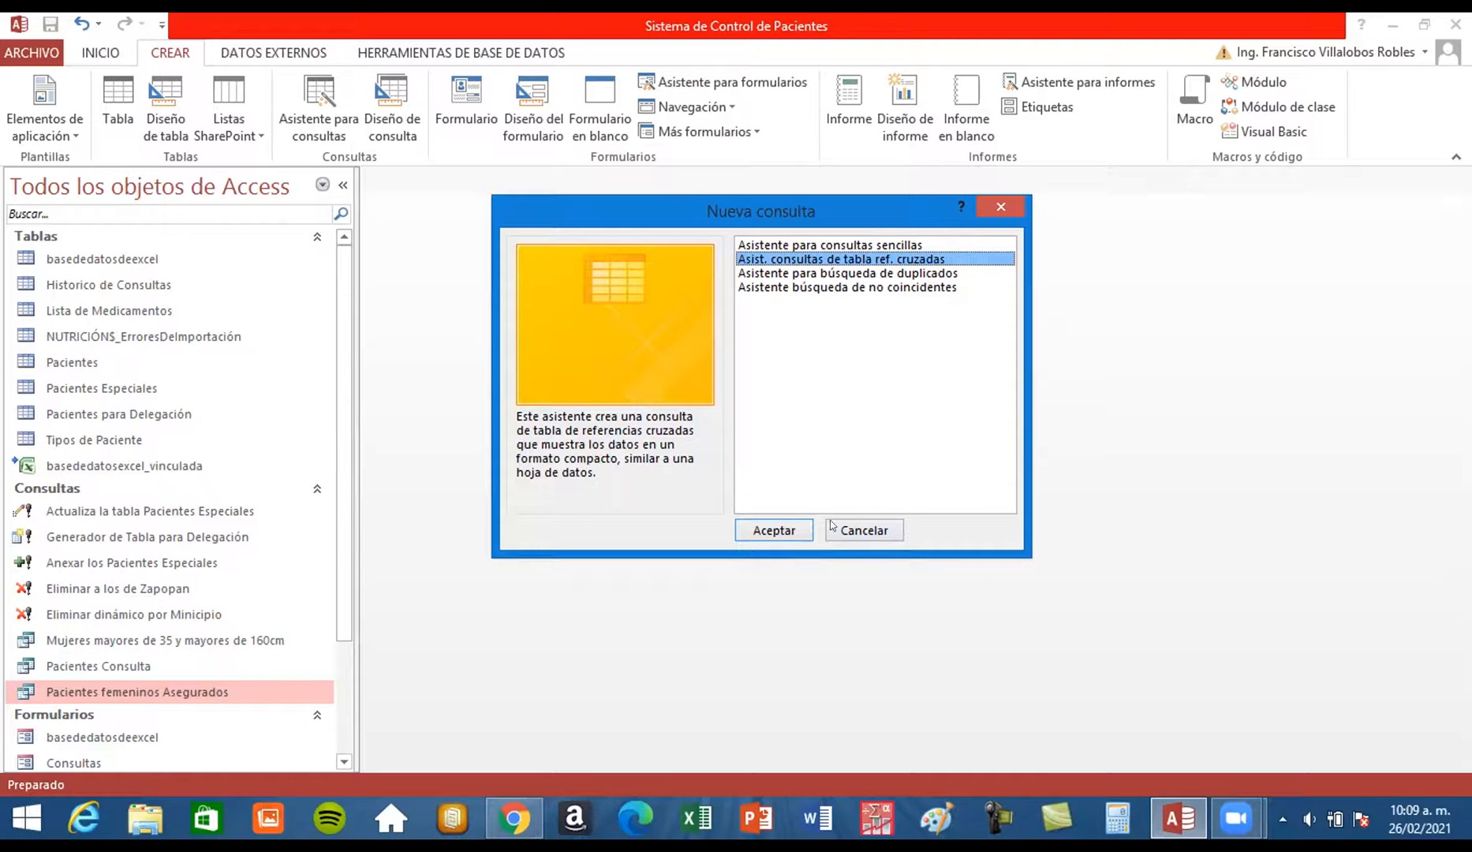
click(777, 524)
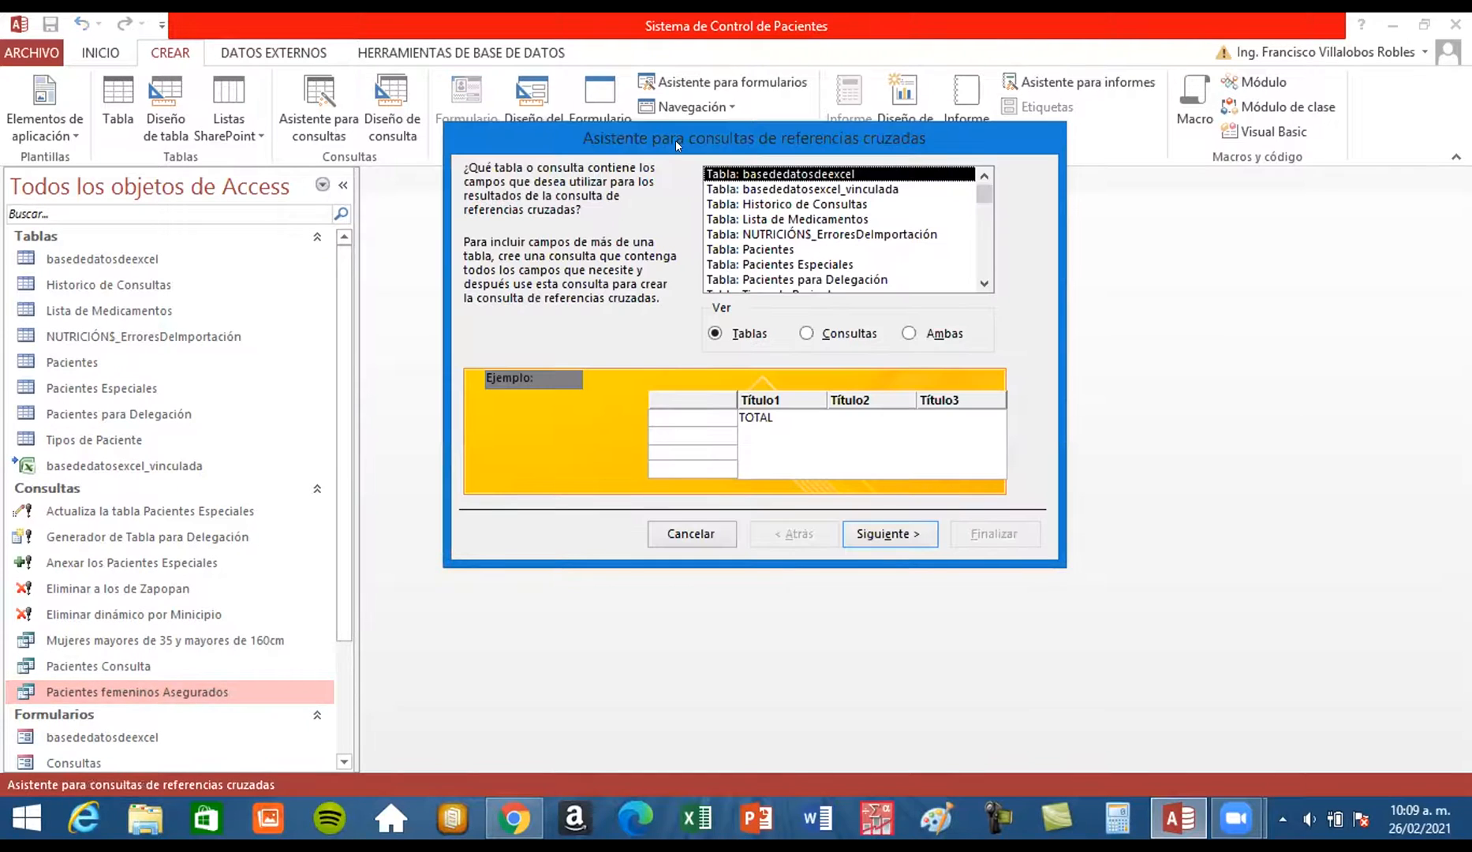
drag(678, 136, 678, 185)
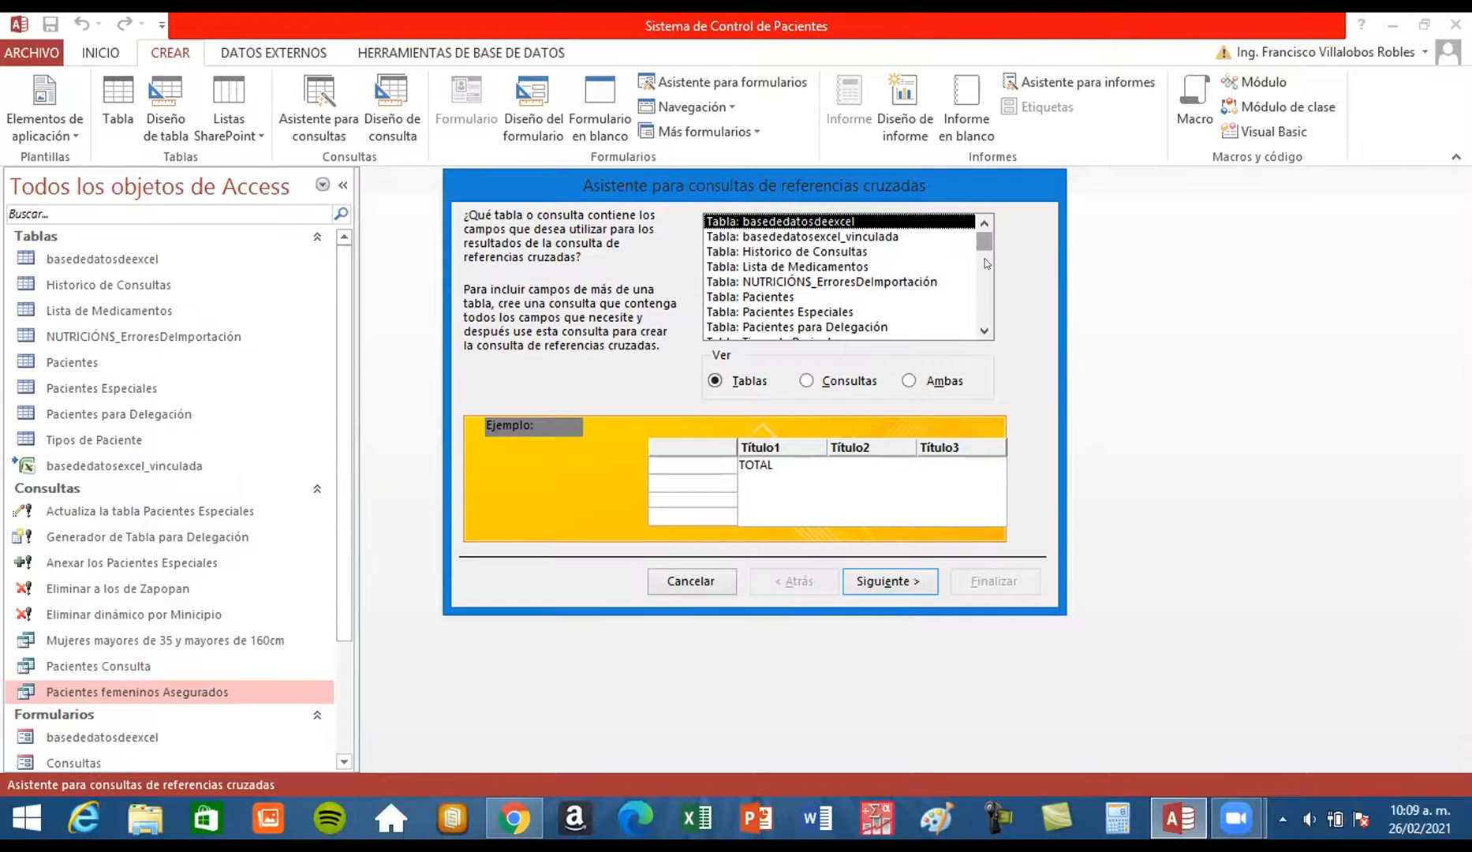
Review the available tables and queries, and choose the table basededatosexcel_vinculada as the crosstab's source
click(985, 331)
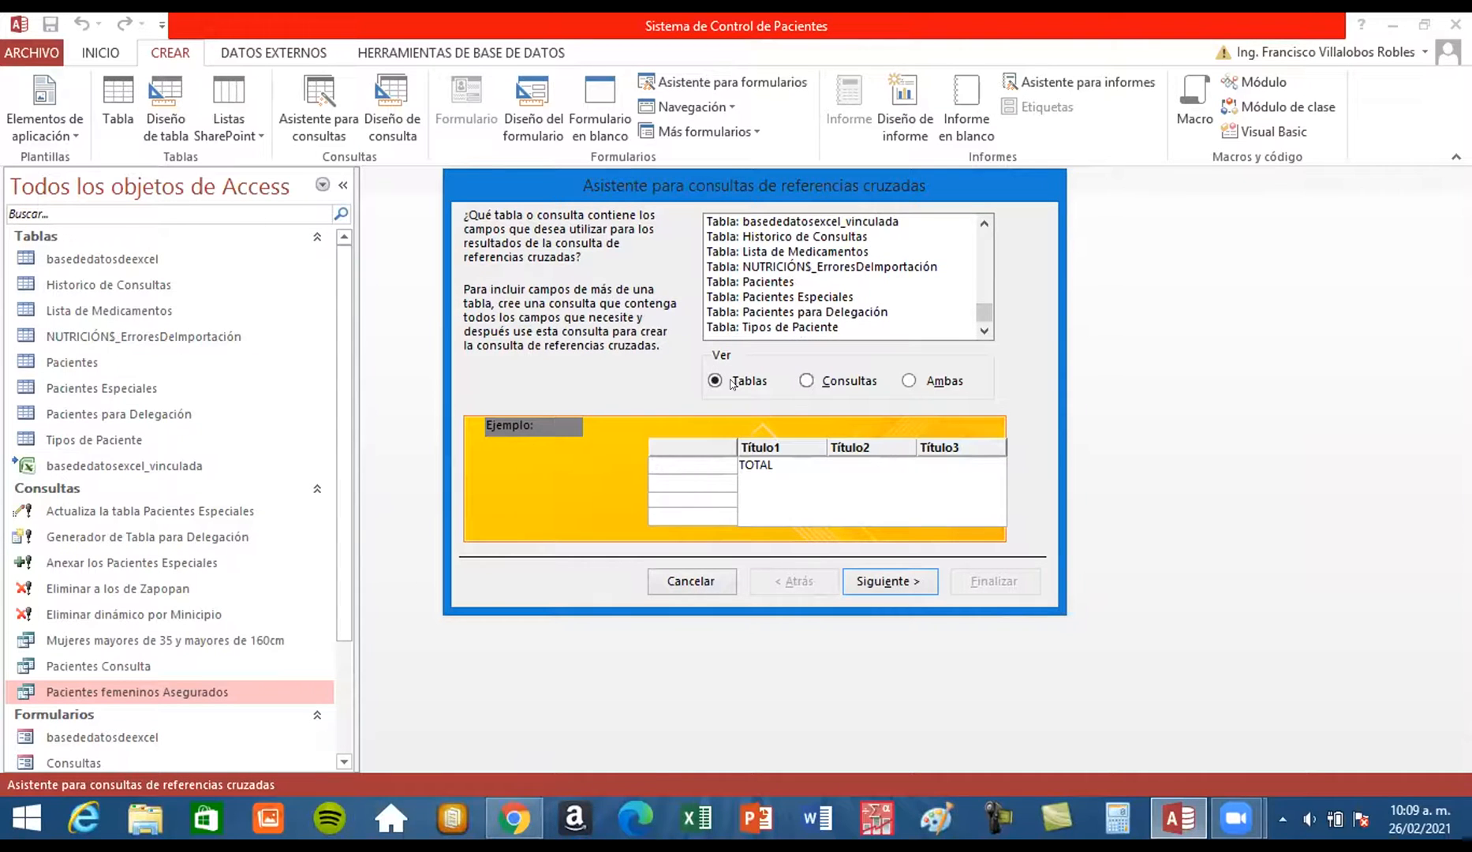
click(805, 381)
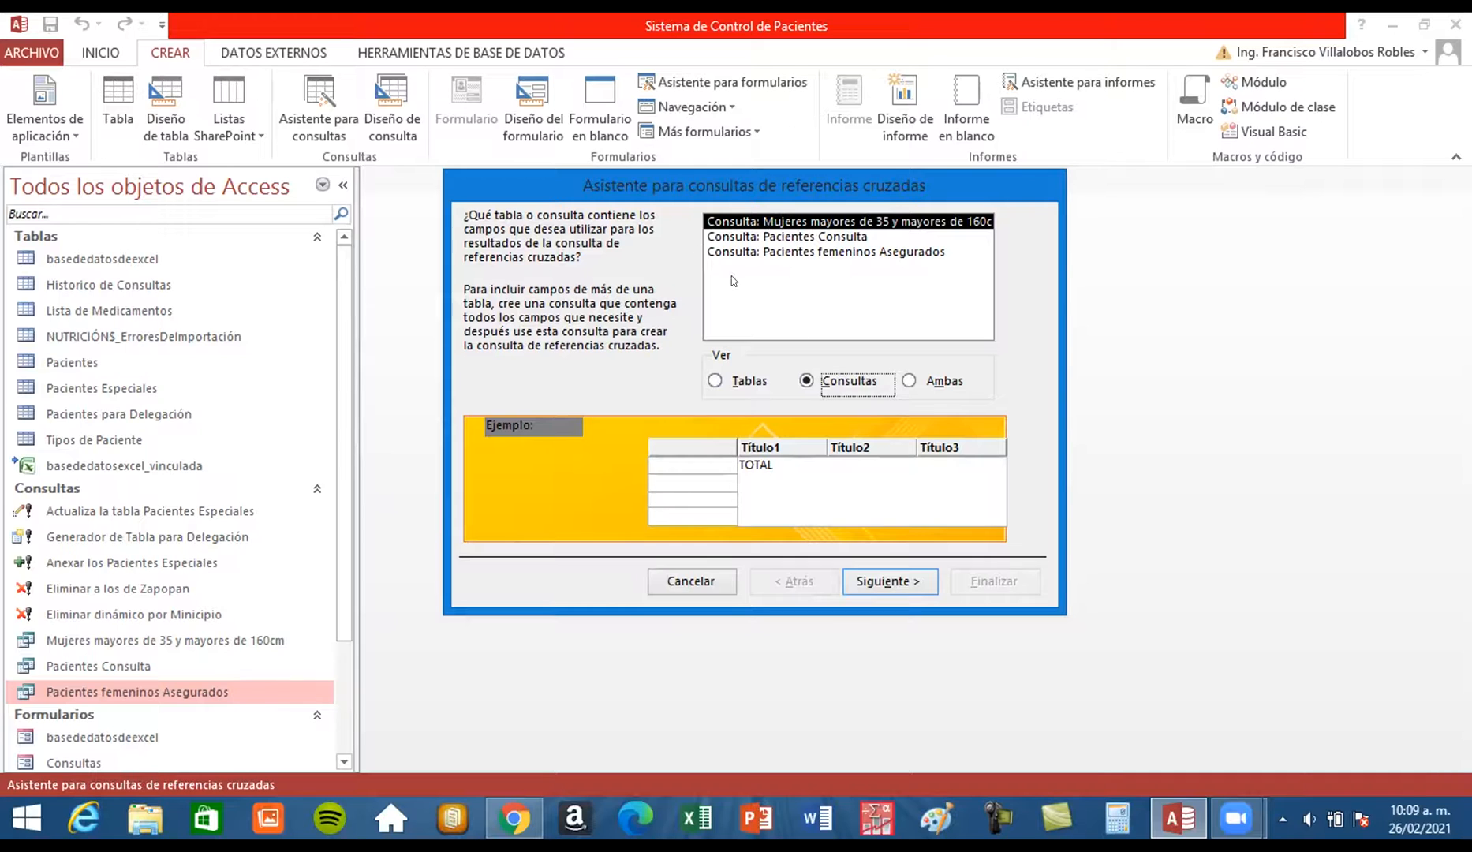
click(908, 381)
mouse_move(984, 237)
mouse_down()
mouse_move(975, 325)
mouse_move(983, 224)
mouse_up()
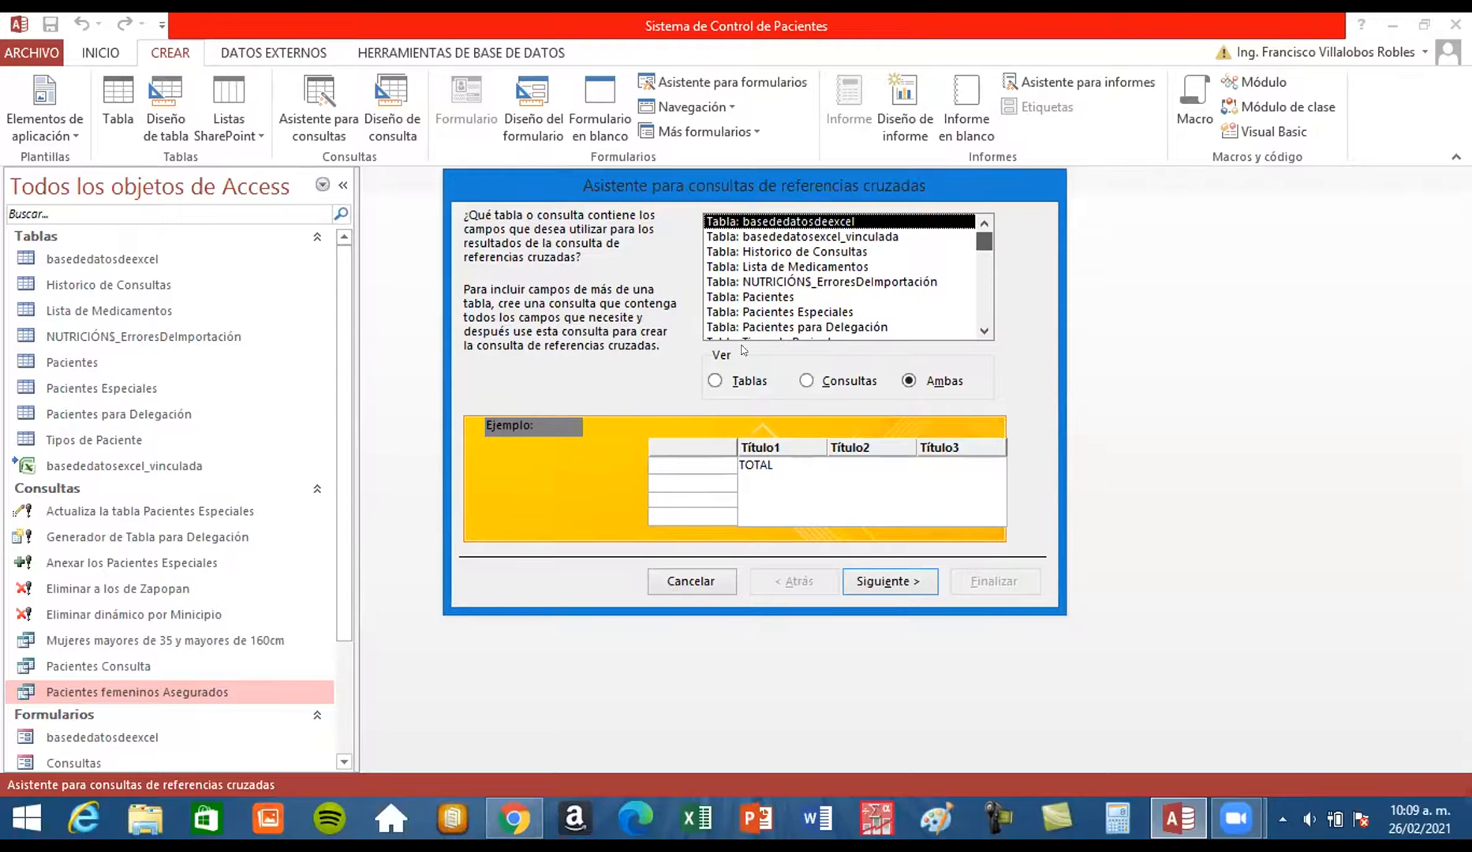
click(714, 381)
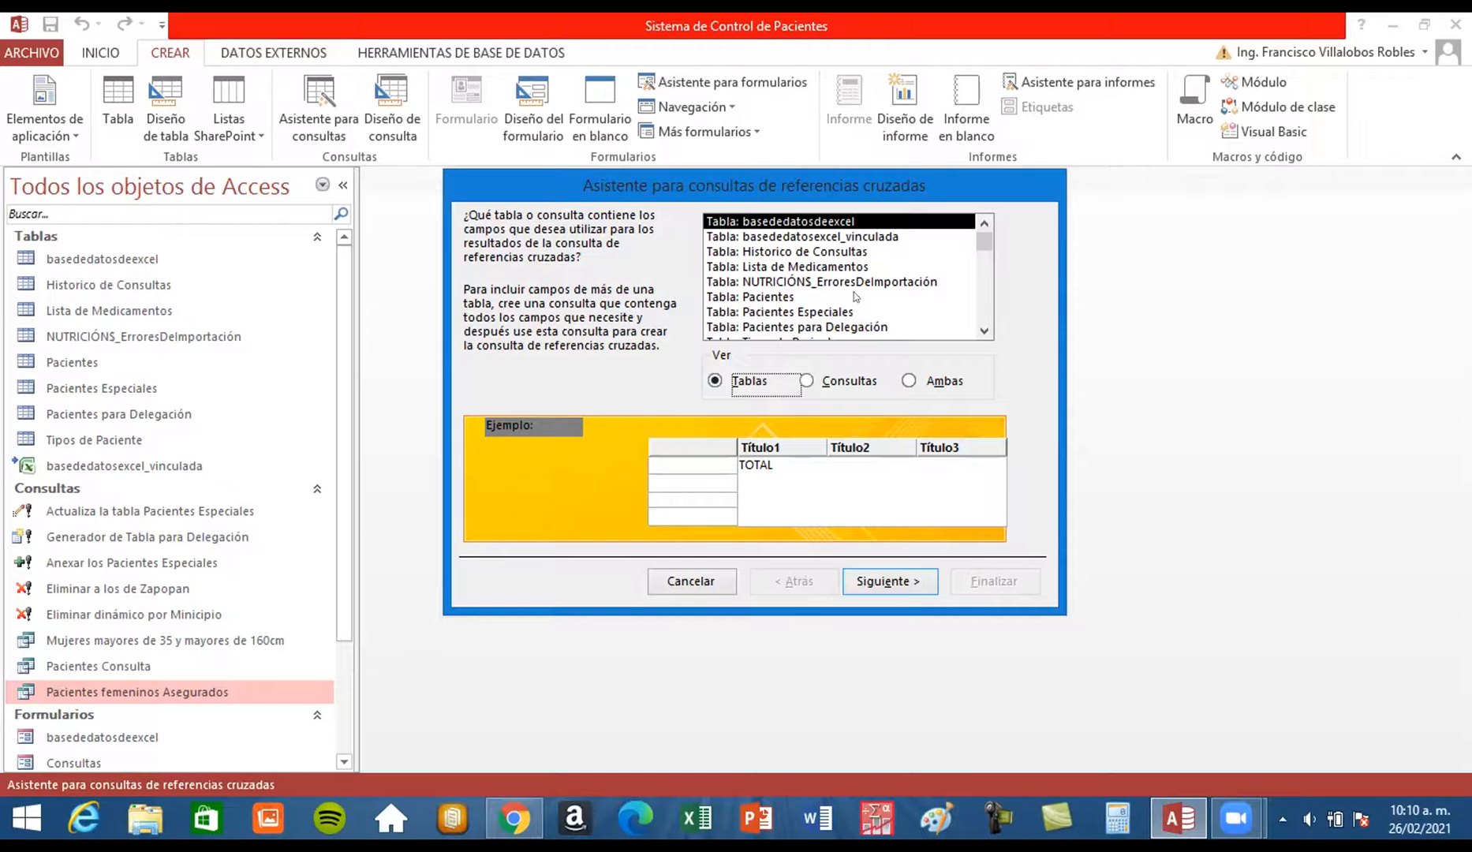
click(834, 239)
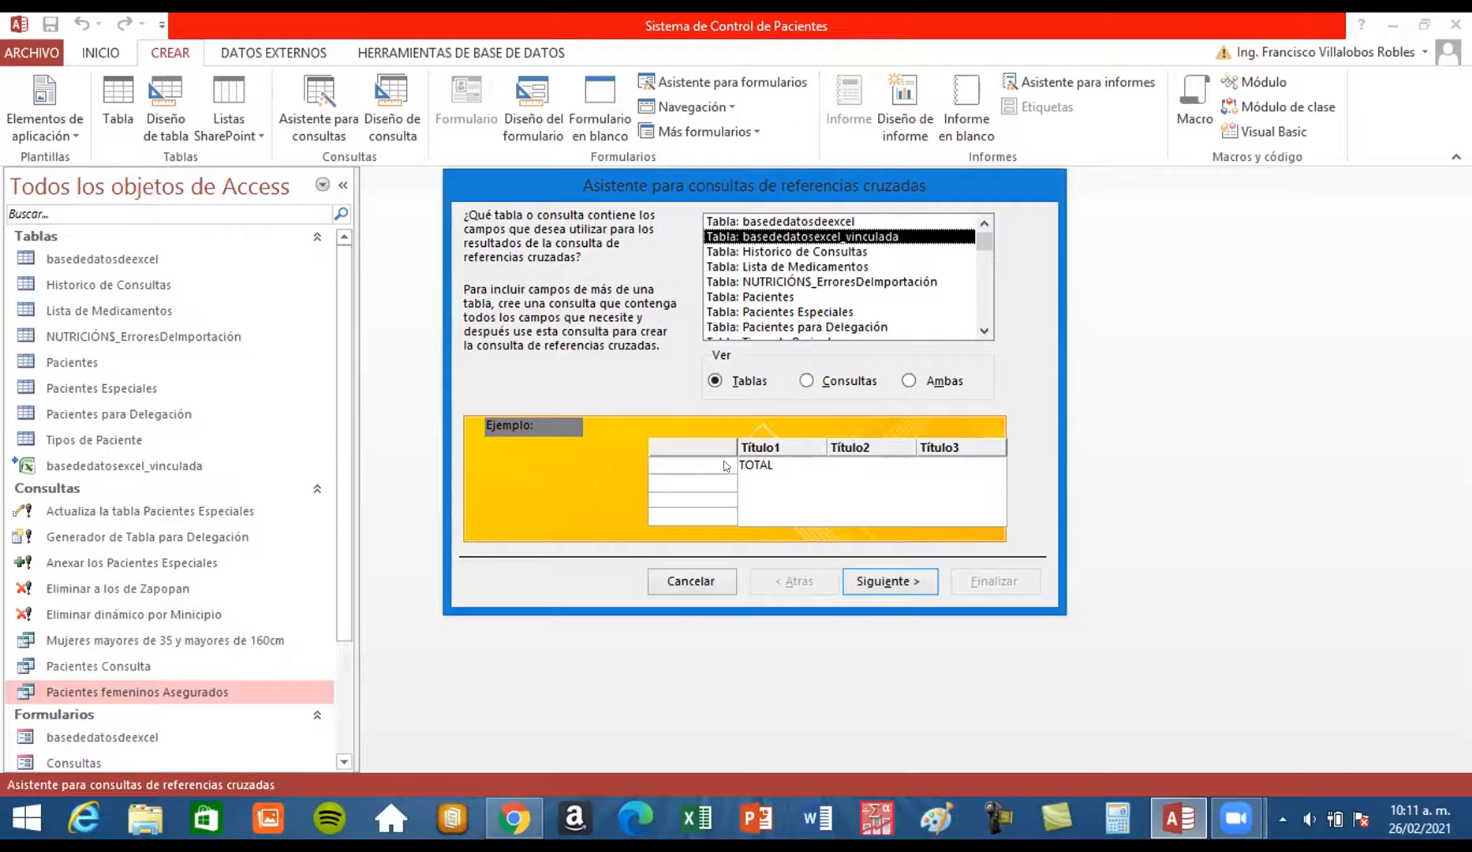
click(889, 584)
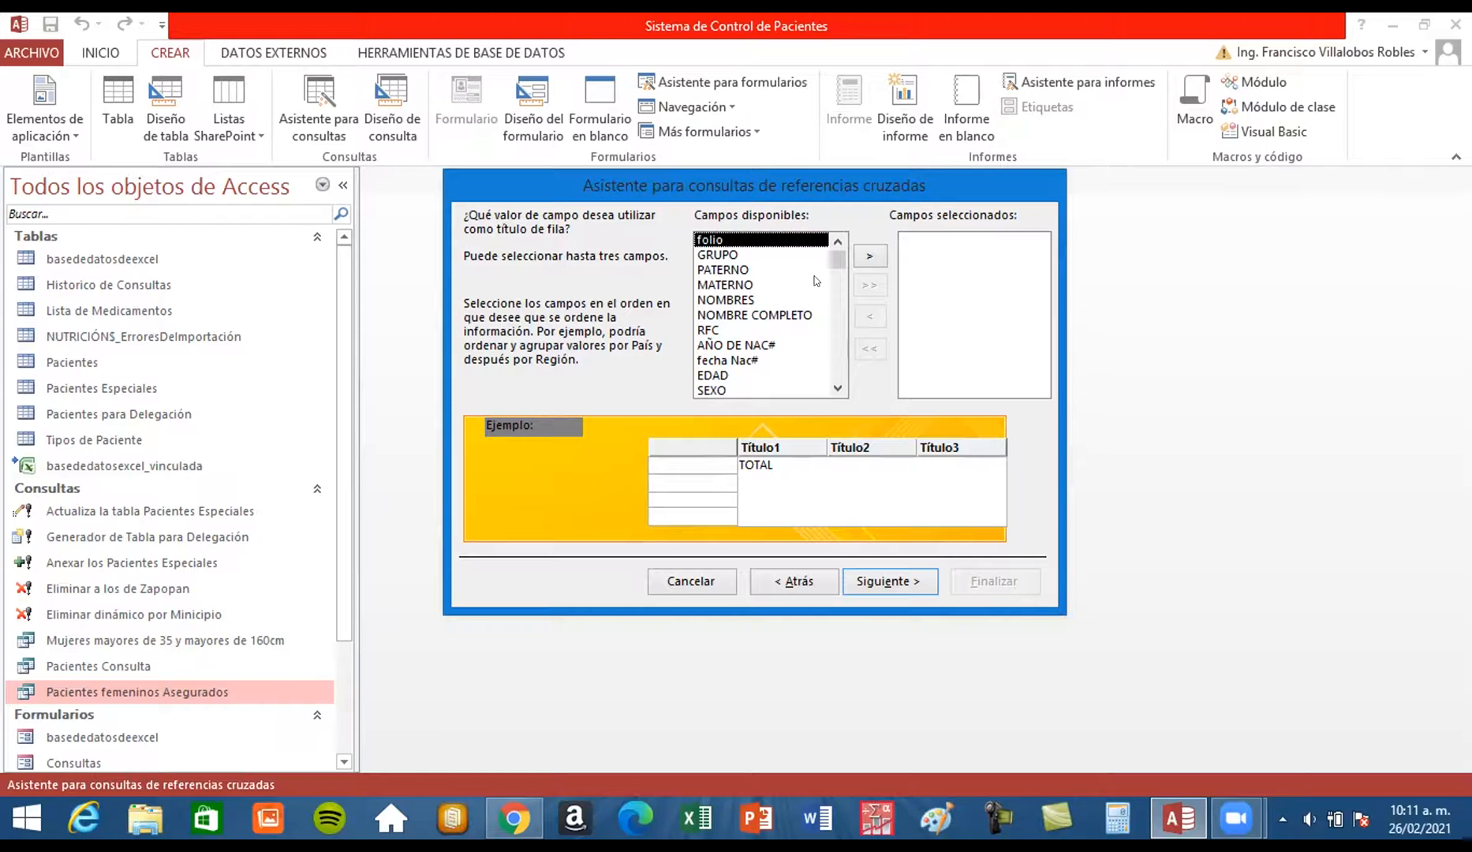
Use the DX field as the crosstab's row heading
scroll(836, 384, down, 1)
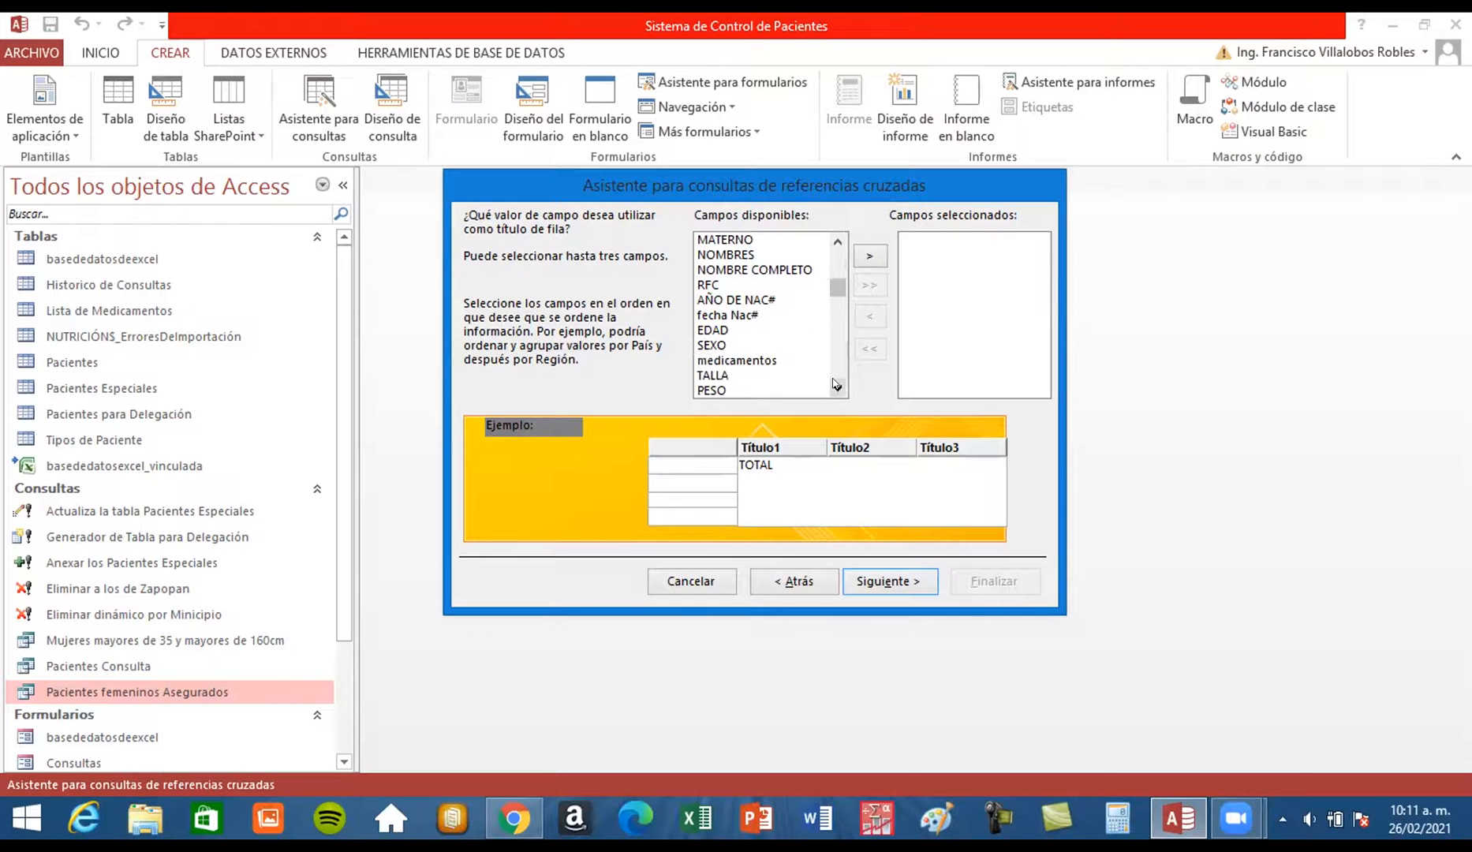
click(836, 385)
click(837, 385)
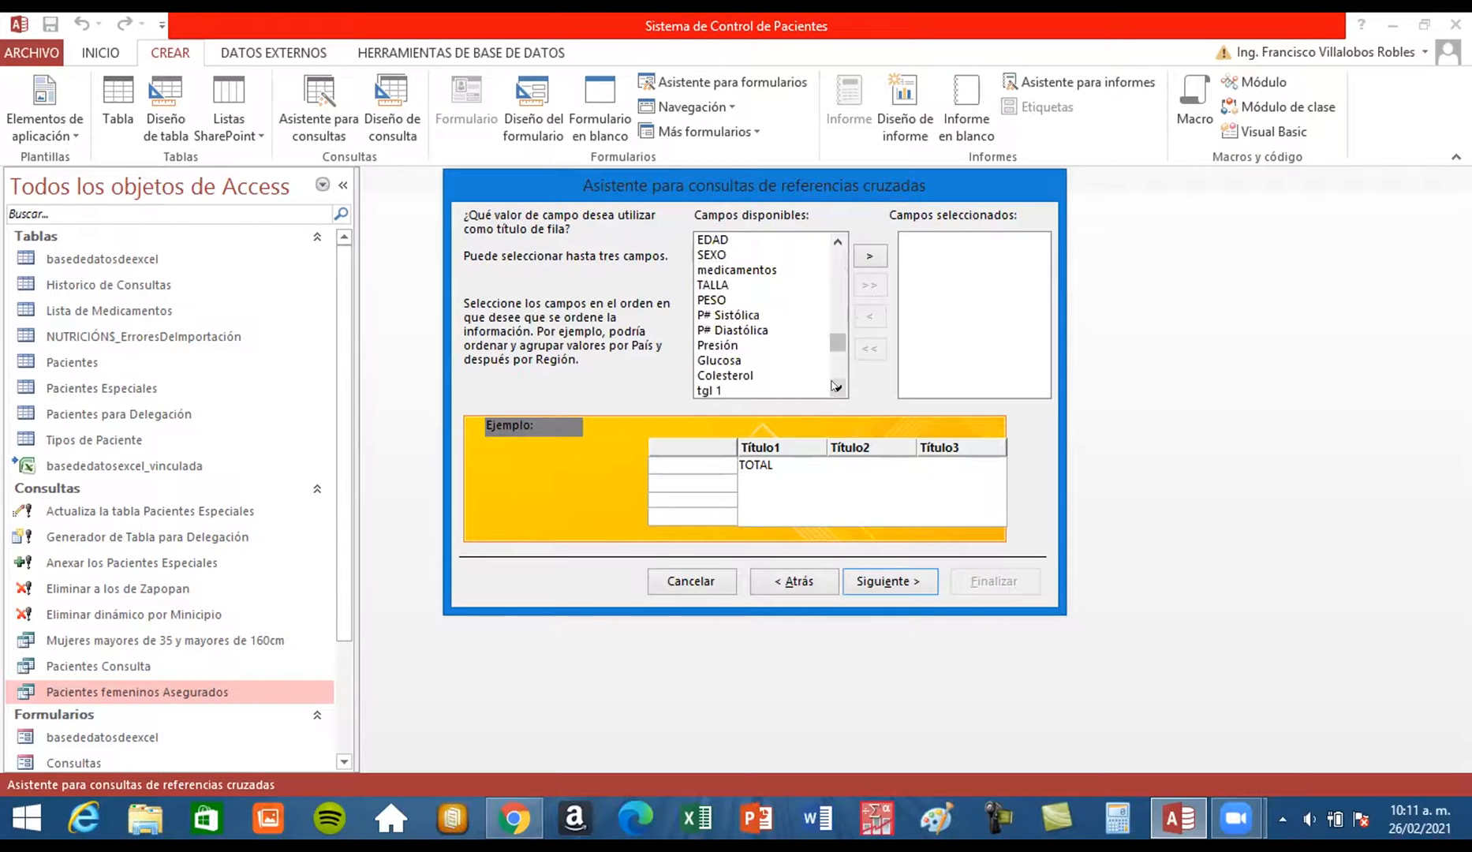
click(836, 385)
click(836, 385)
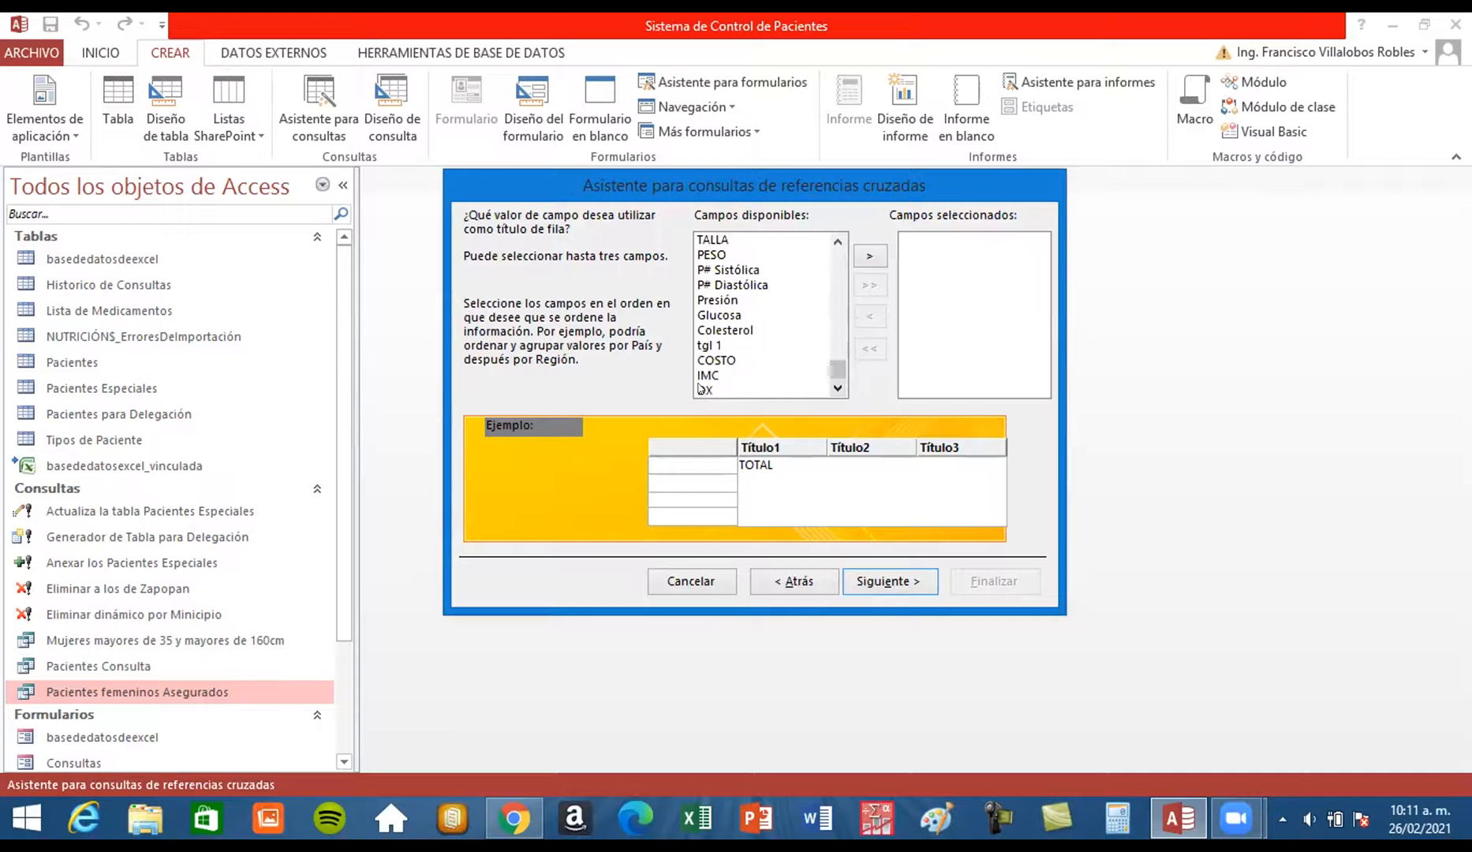
click(704, 390)
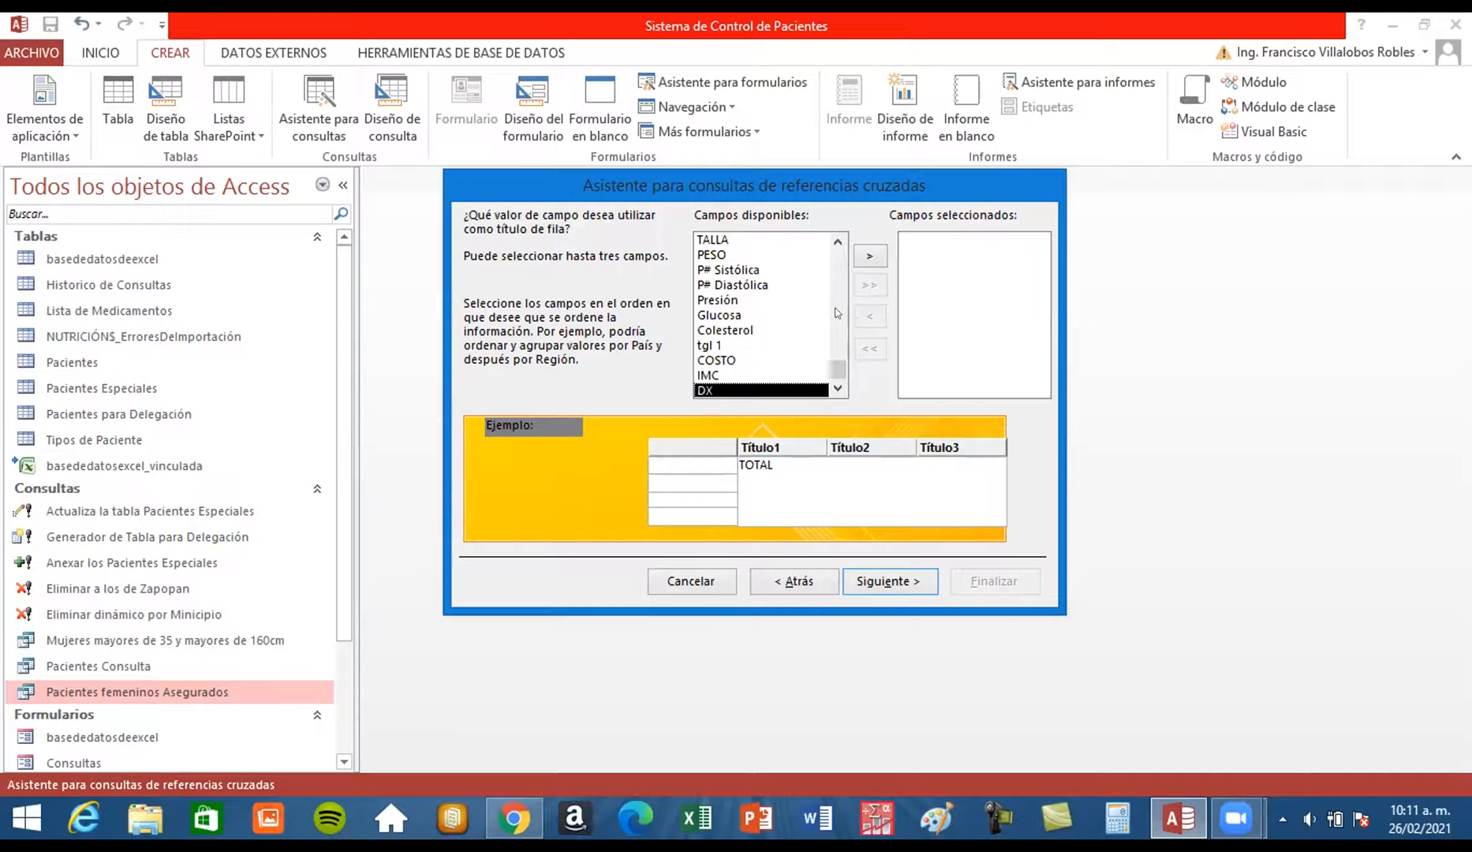
click(868, 256)
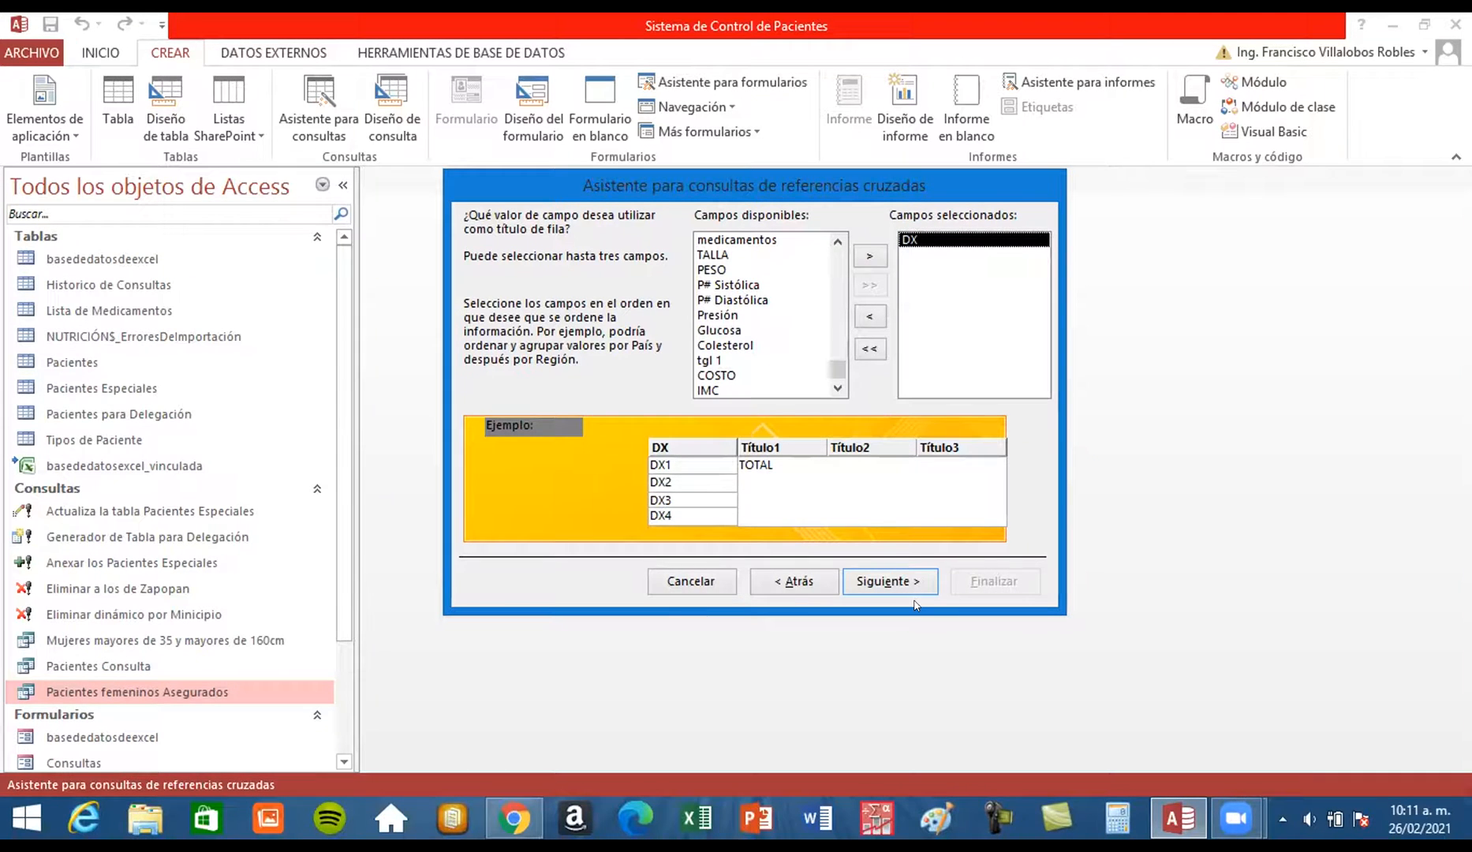
click(900, 578)
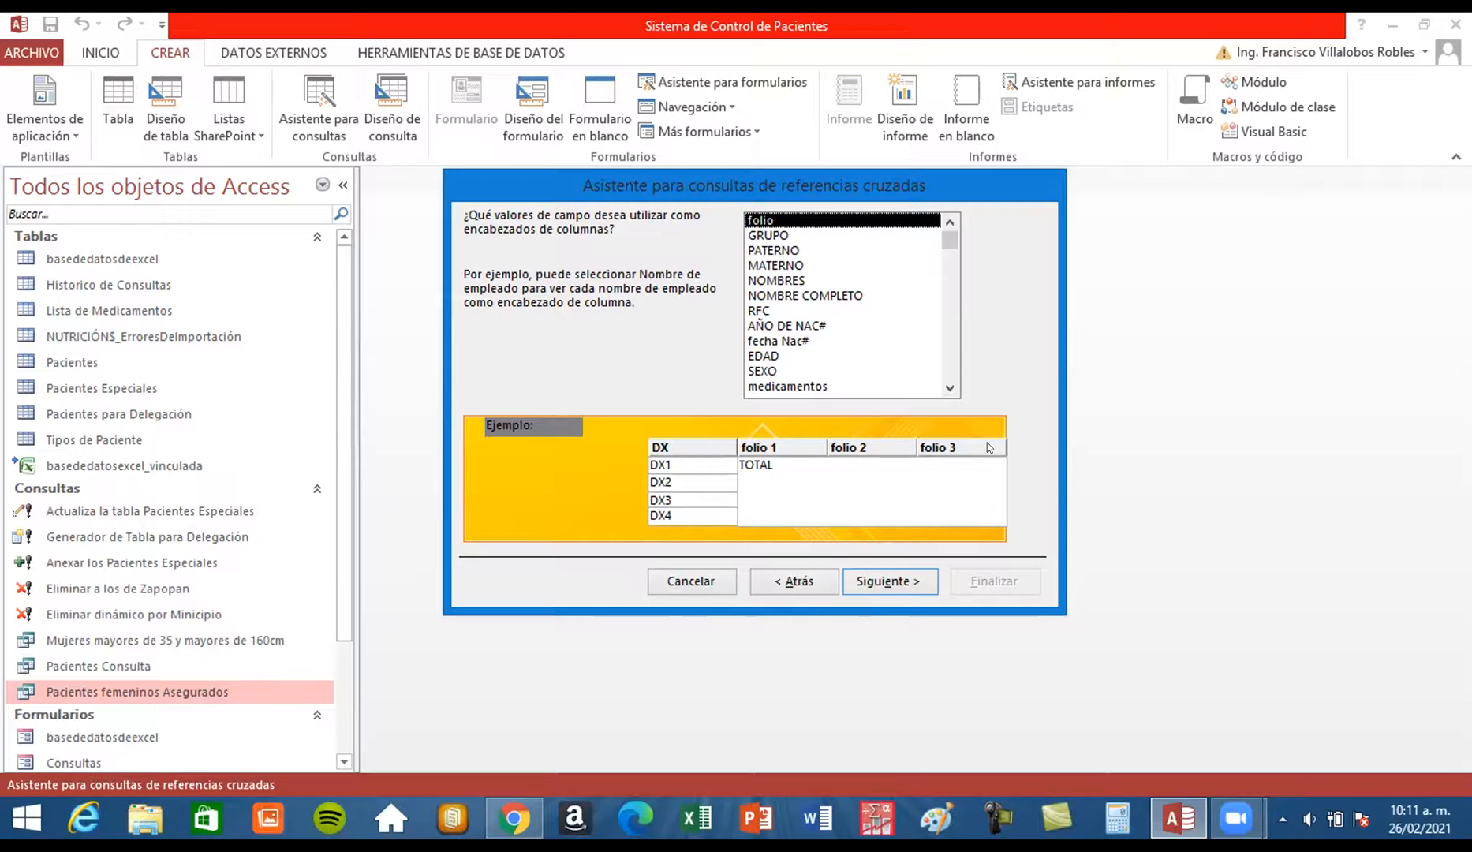
Look through the fields and use GRUPO for the crosstab's column headings
click(950, 385)
click(950, 386)
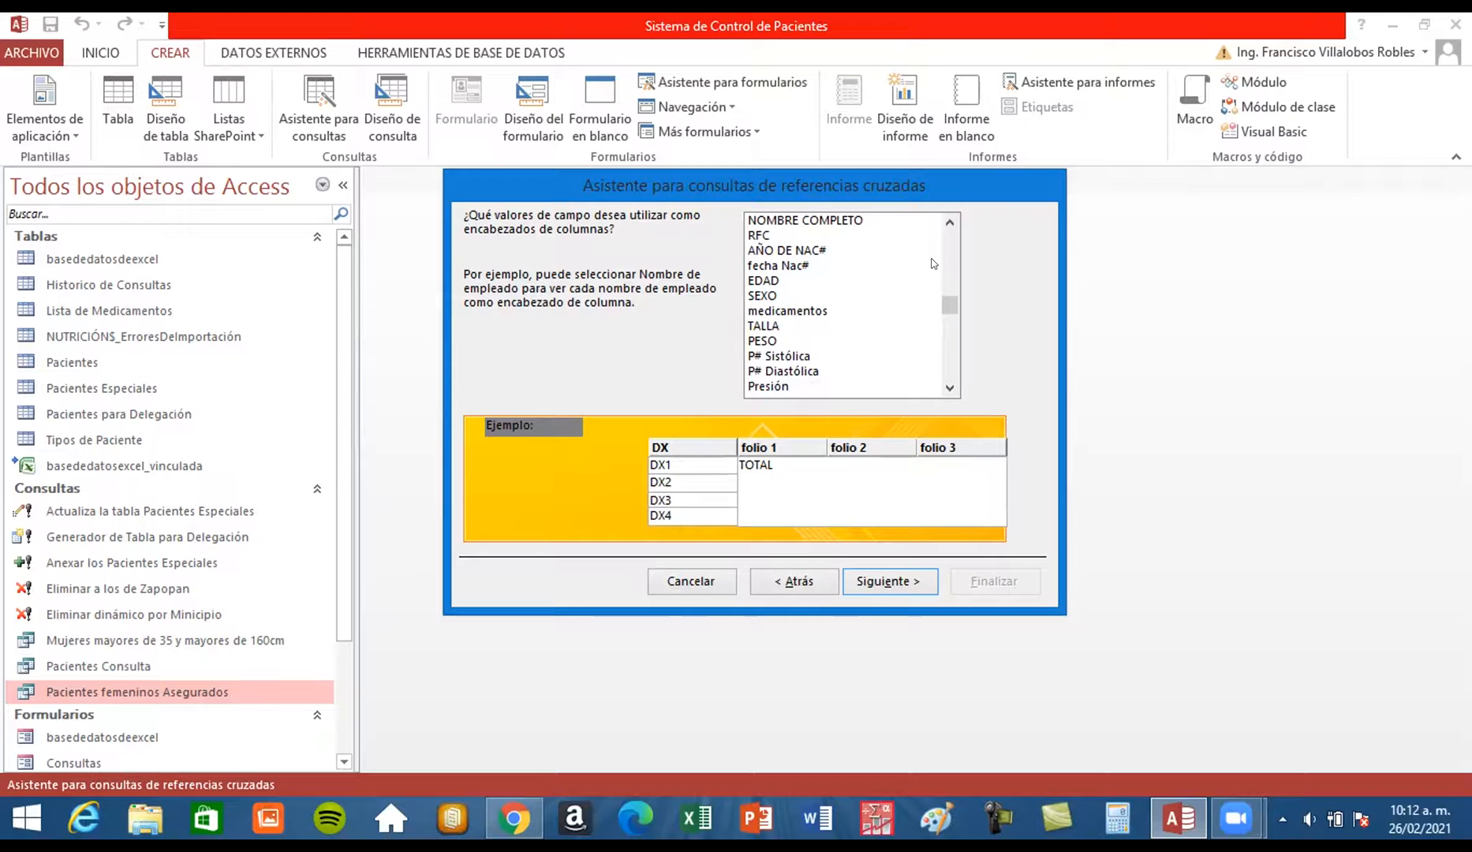
click(951, 224)
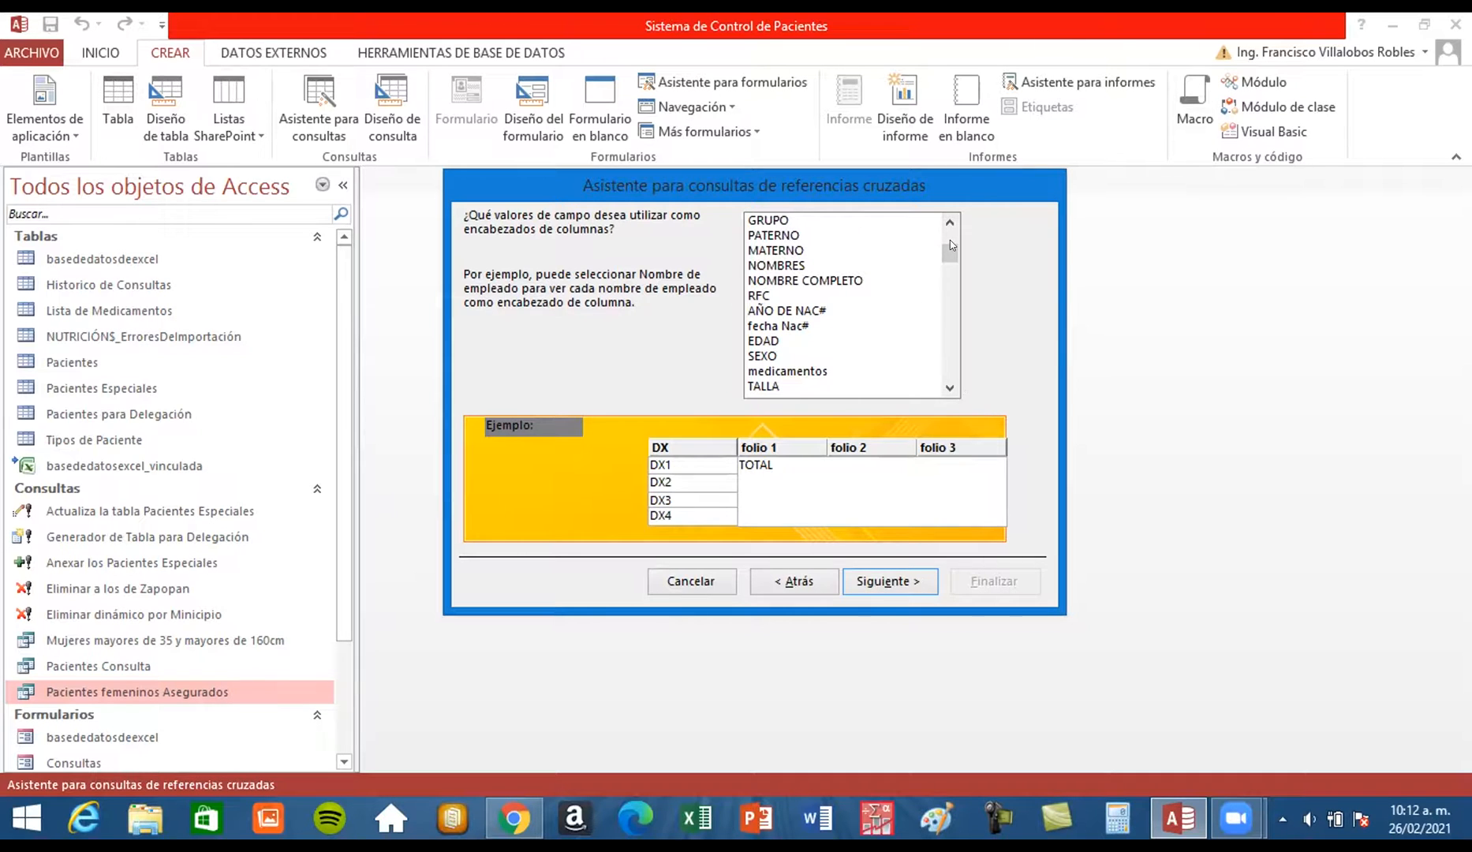
click(768, 220)
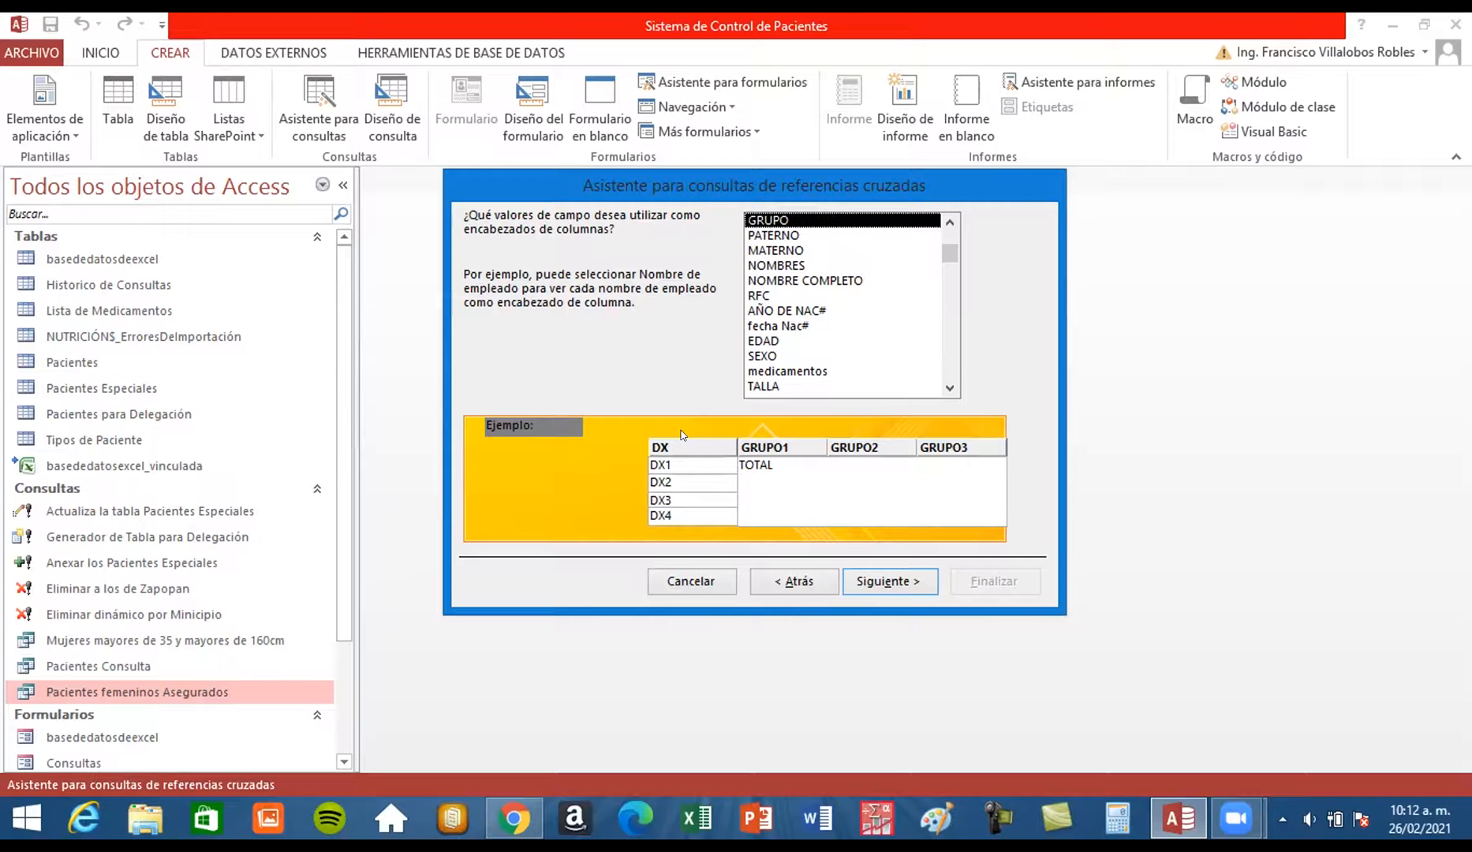
click(904, 578)
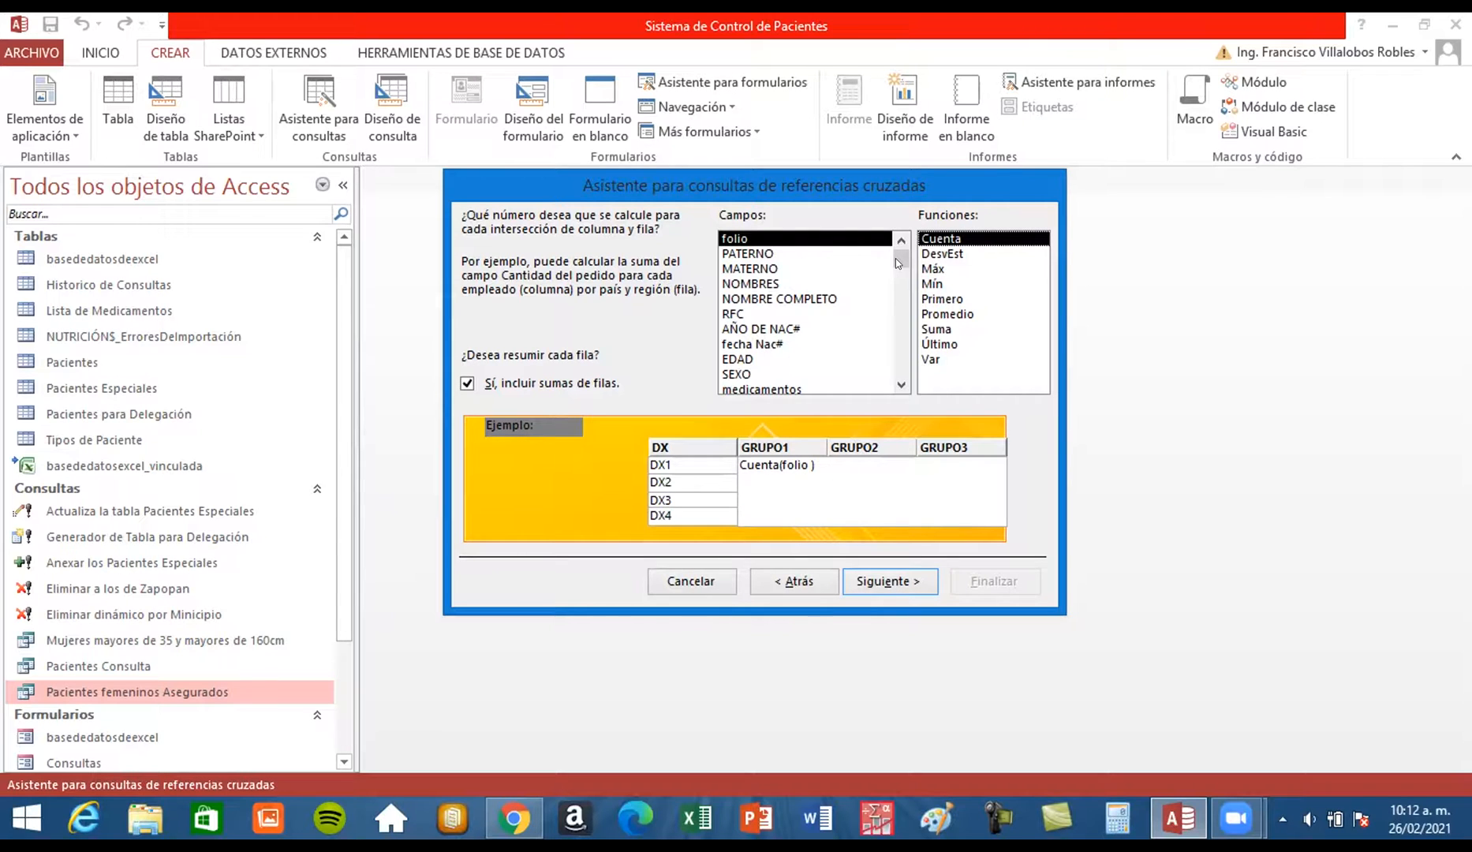
Choose EDAD as the field to calculate and try the functions DesvEst, Máx, Mín, Primero, Promedio, Suma and Var on it
drag(896, 258, 899, 284)
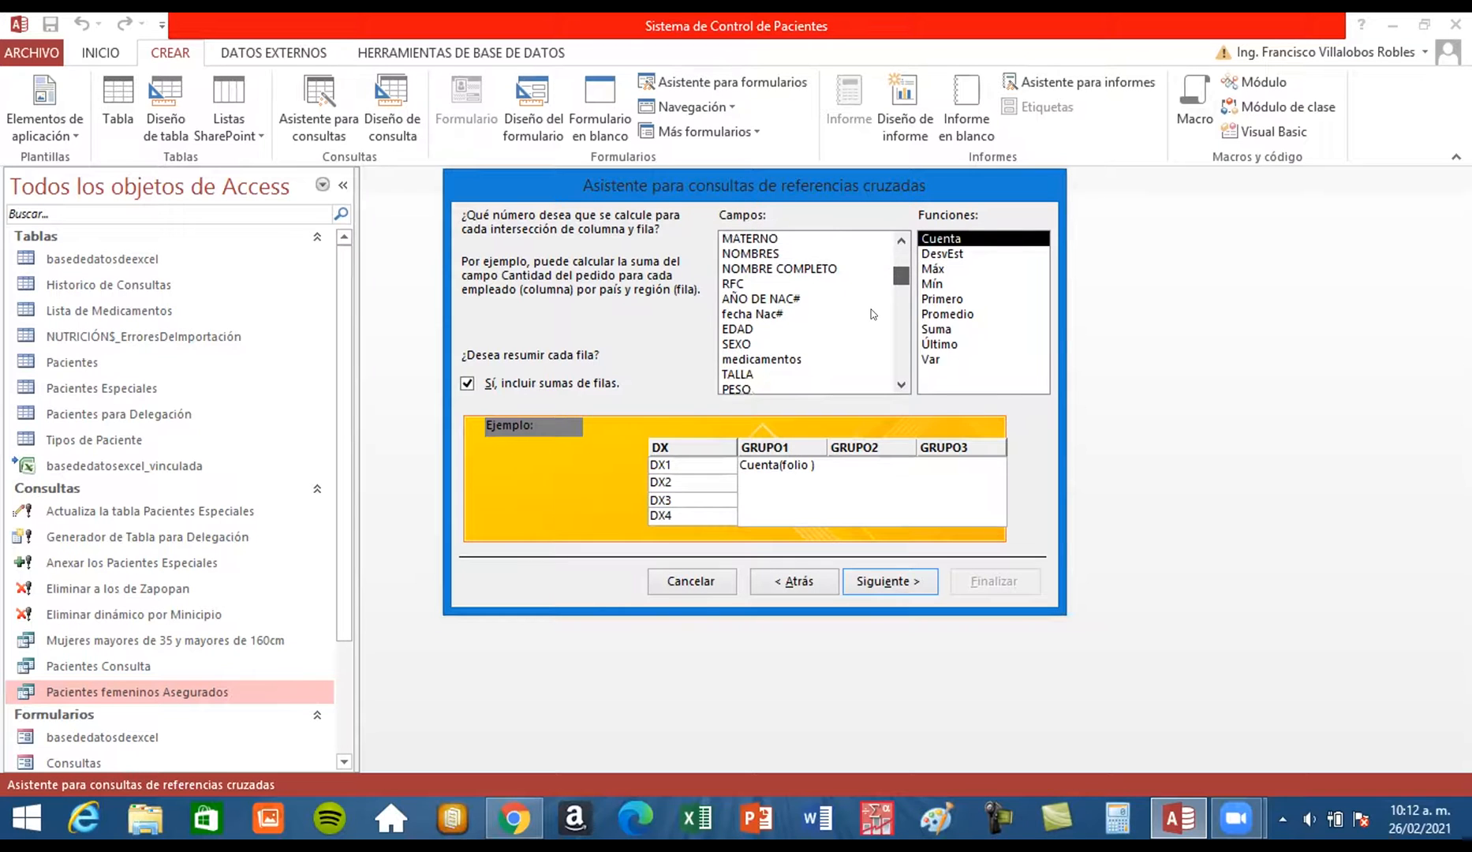
click(743, 330)
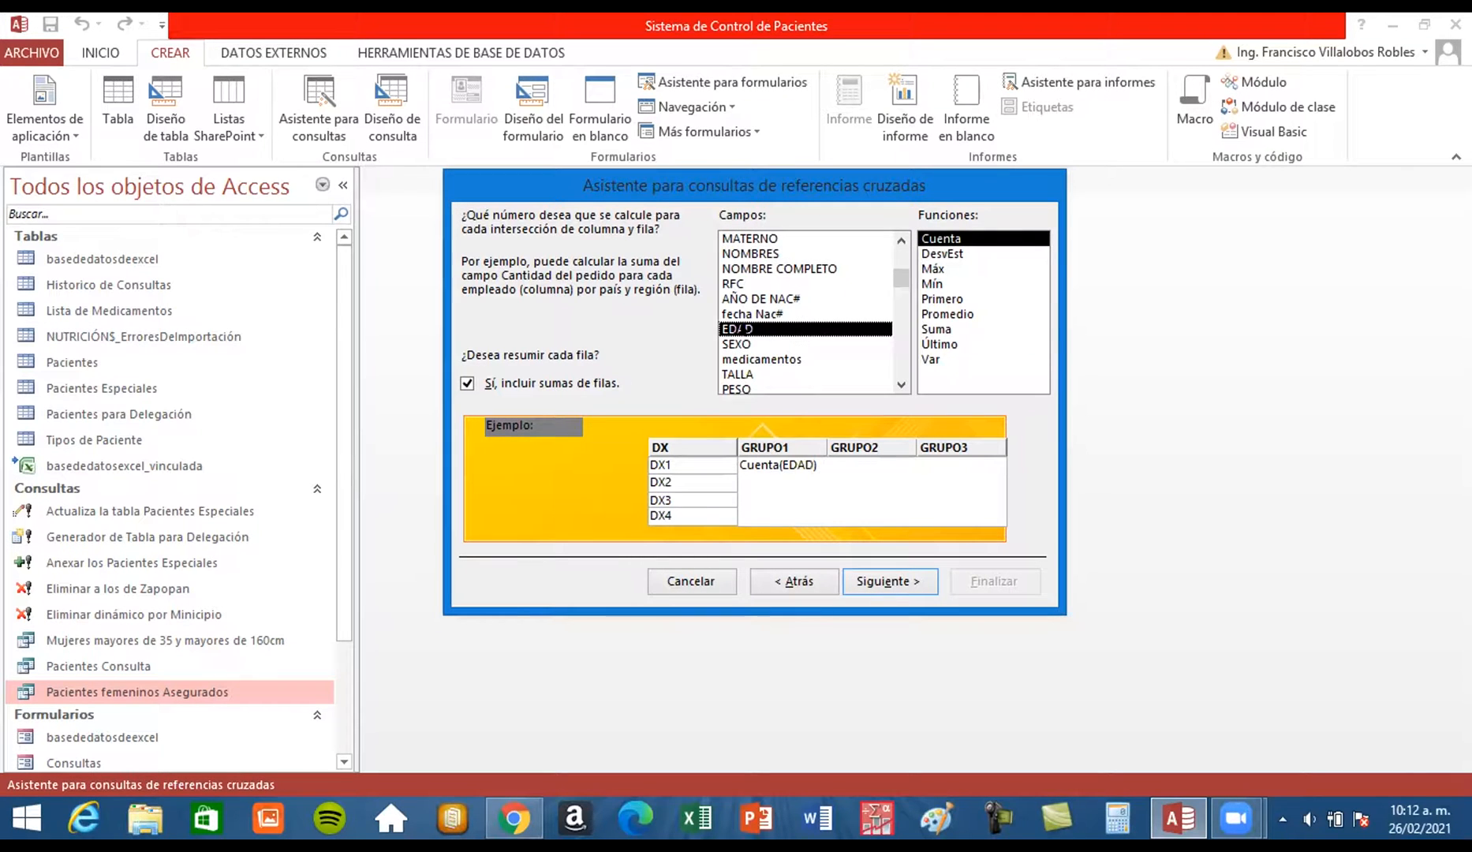
click(951, 253)
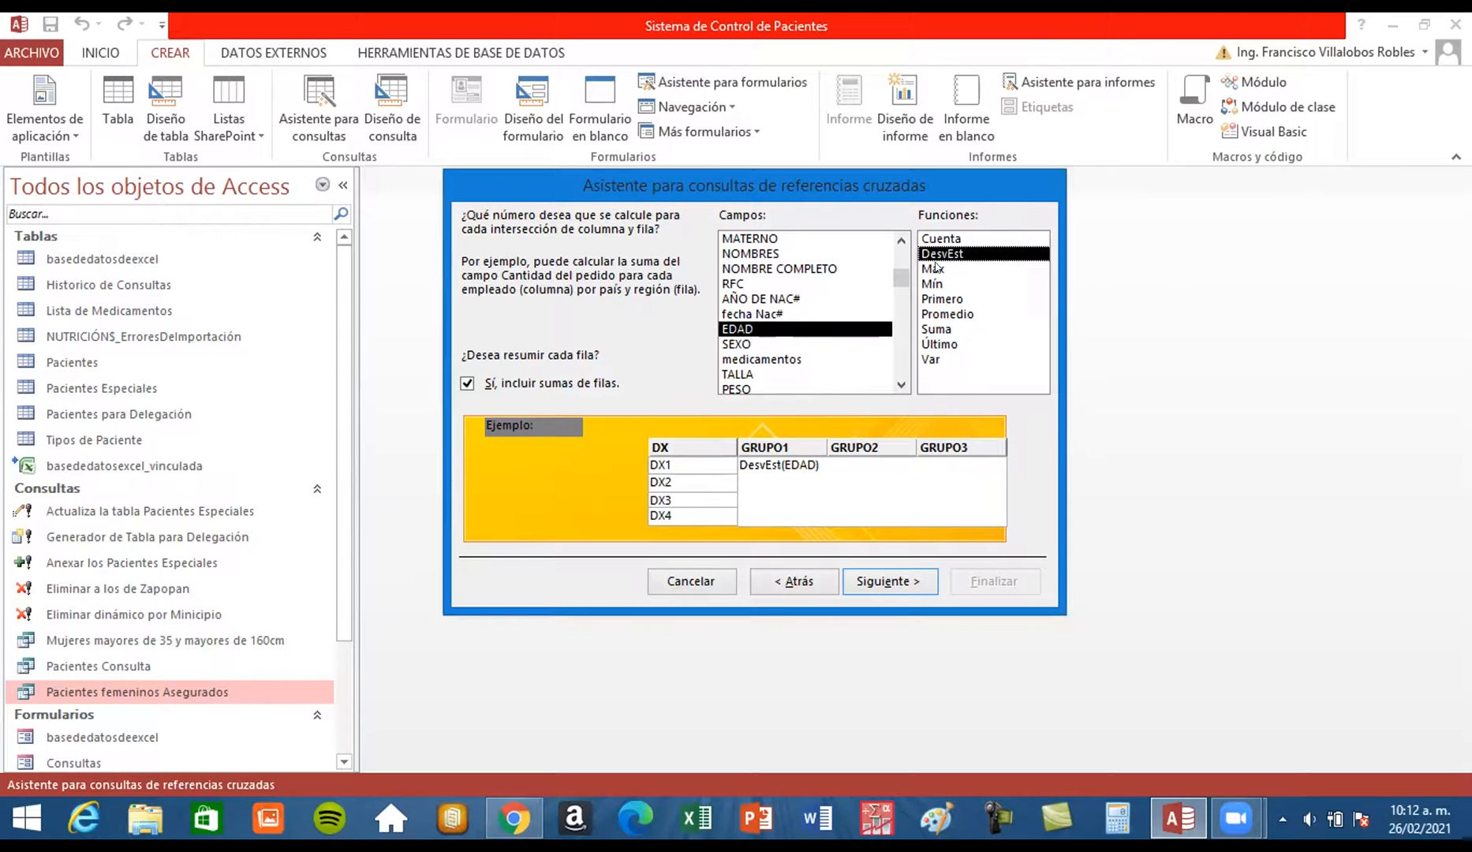
click(939, 269)
click(939, 284)
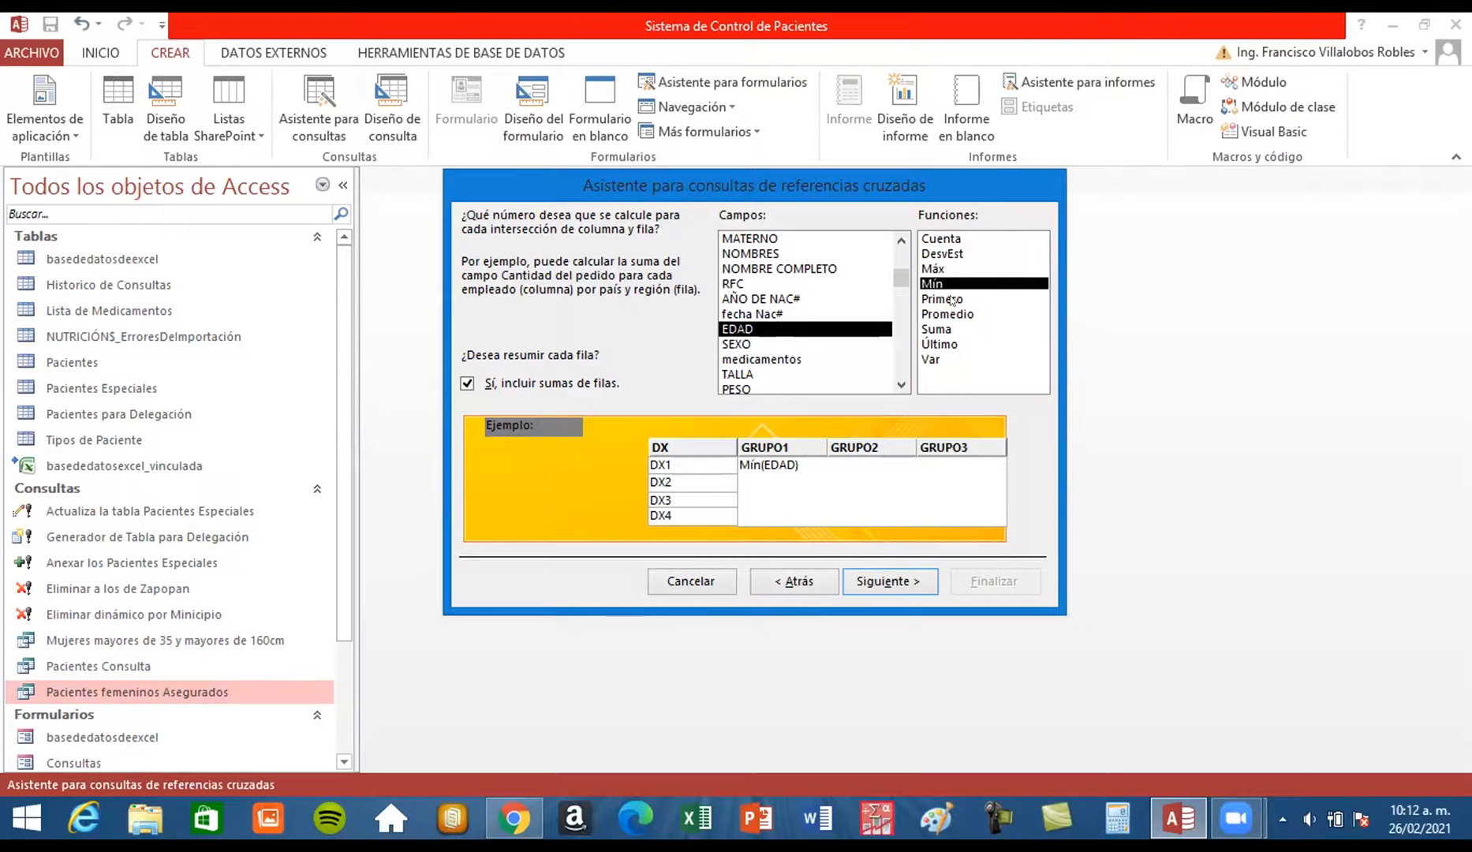
click(952, 300)
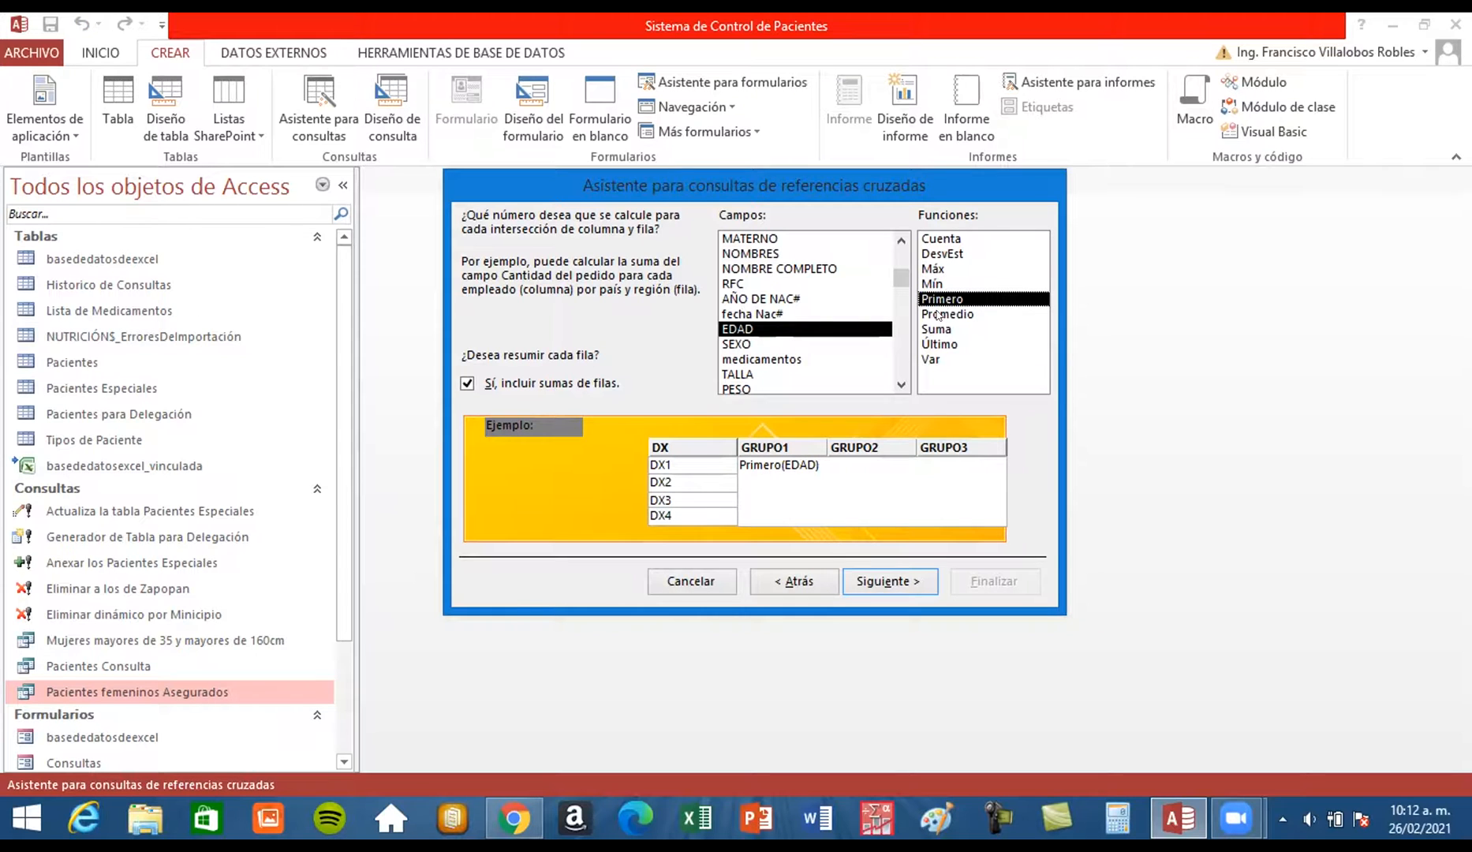
click(938, 314)
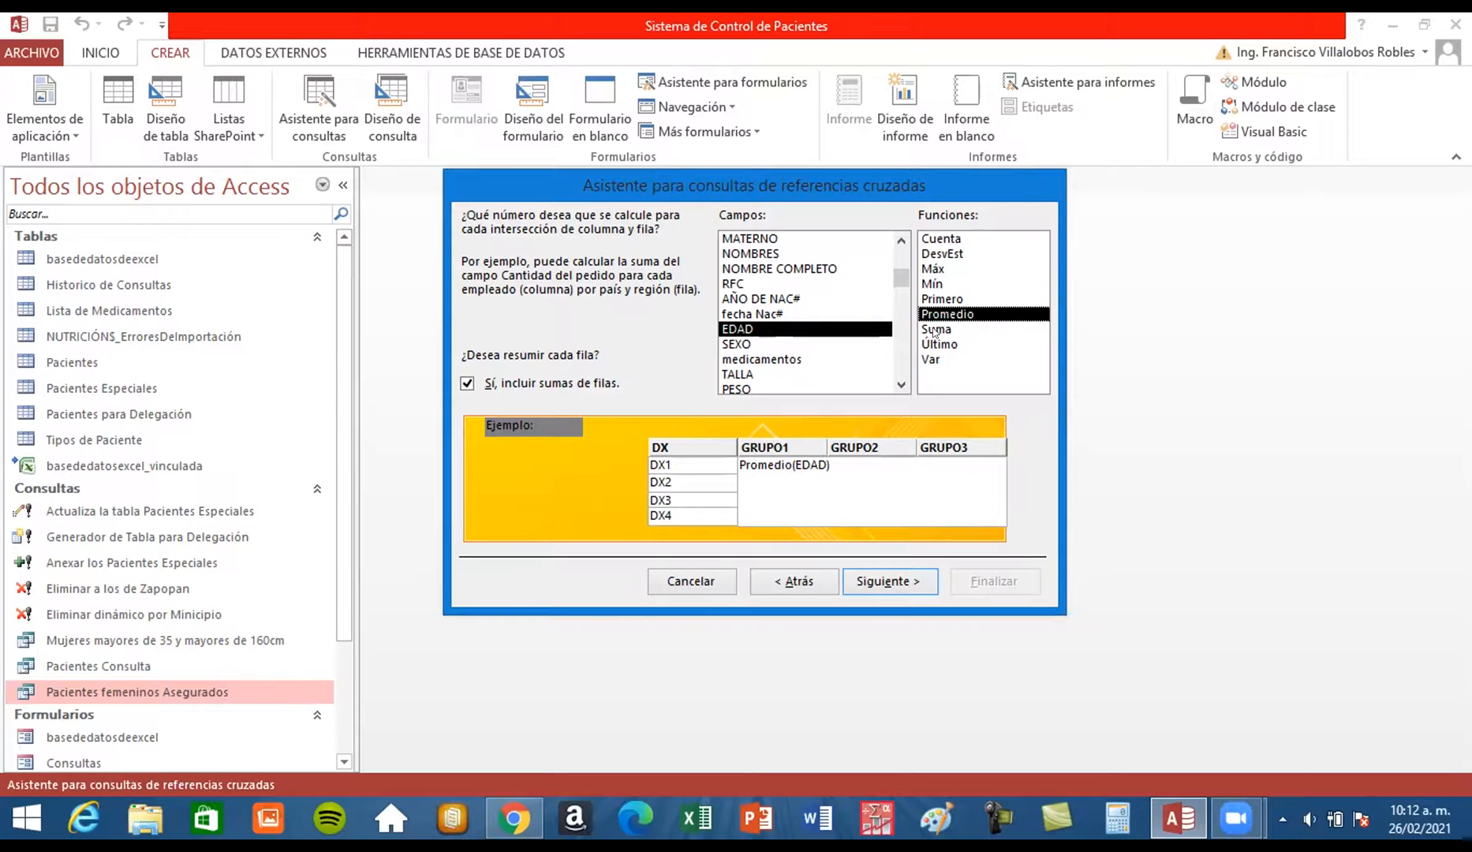
click(943, 330)
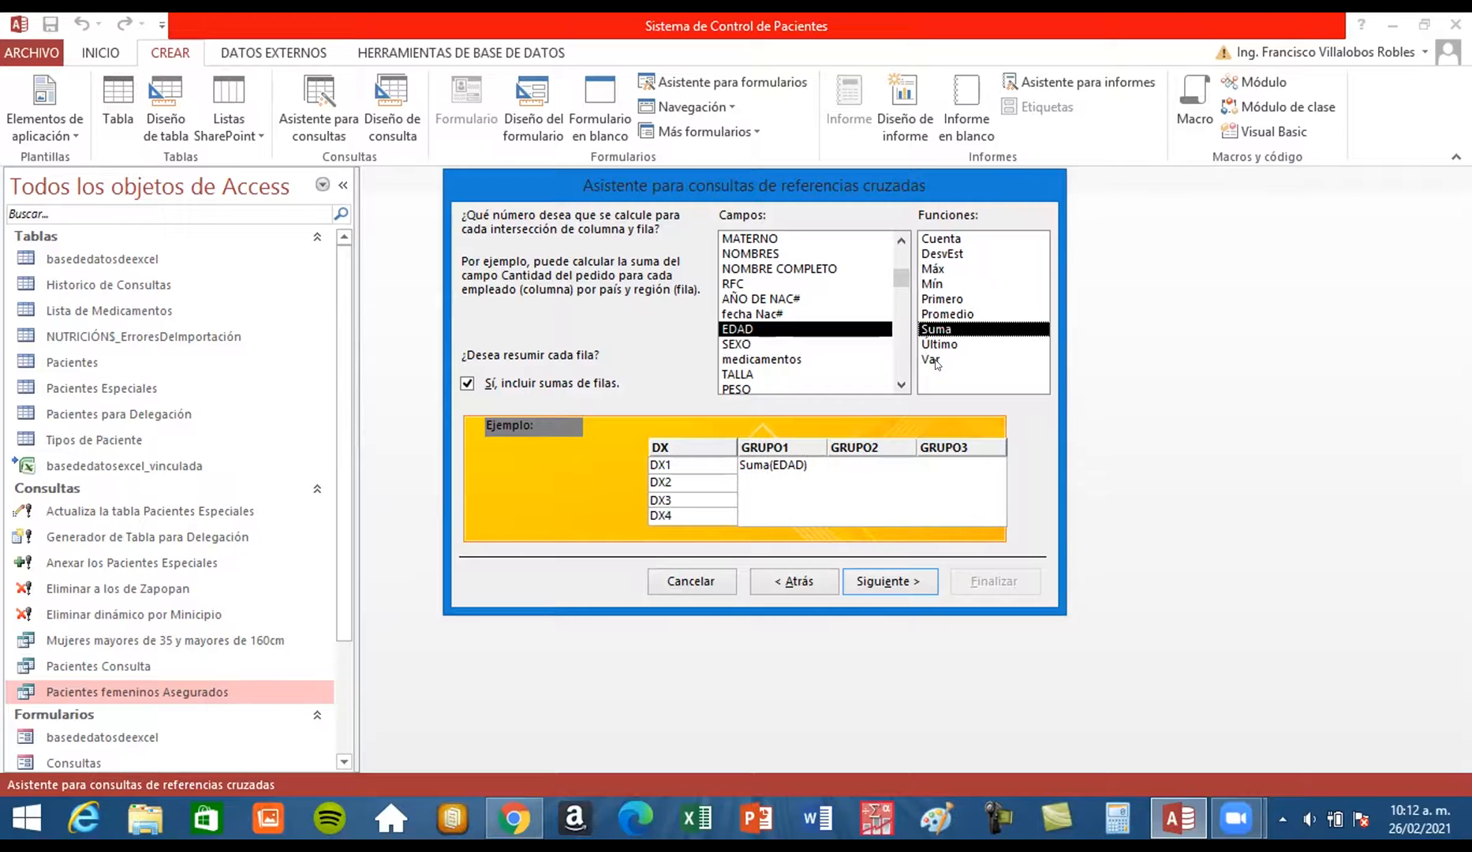
click(938, 360)
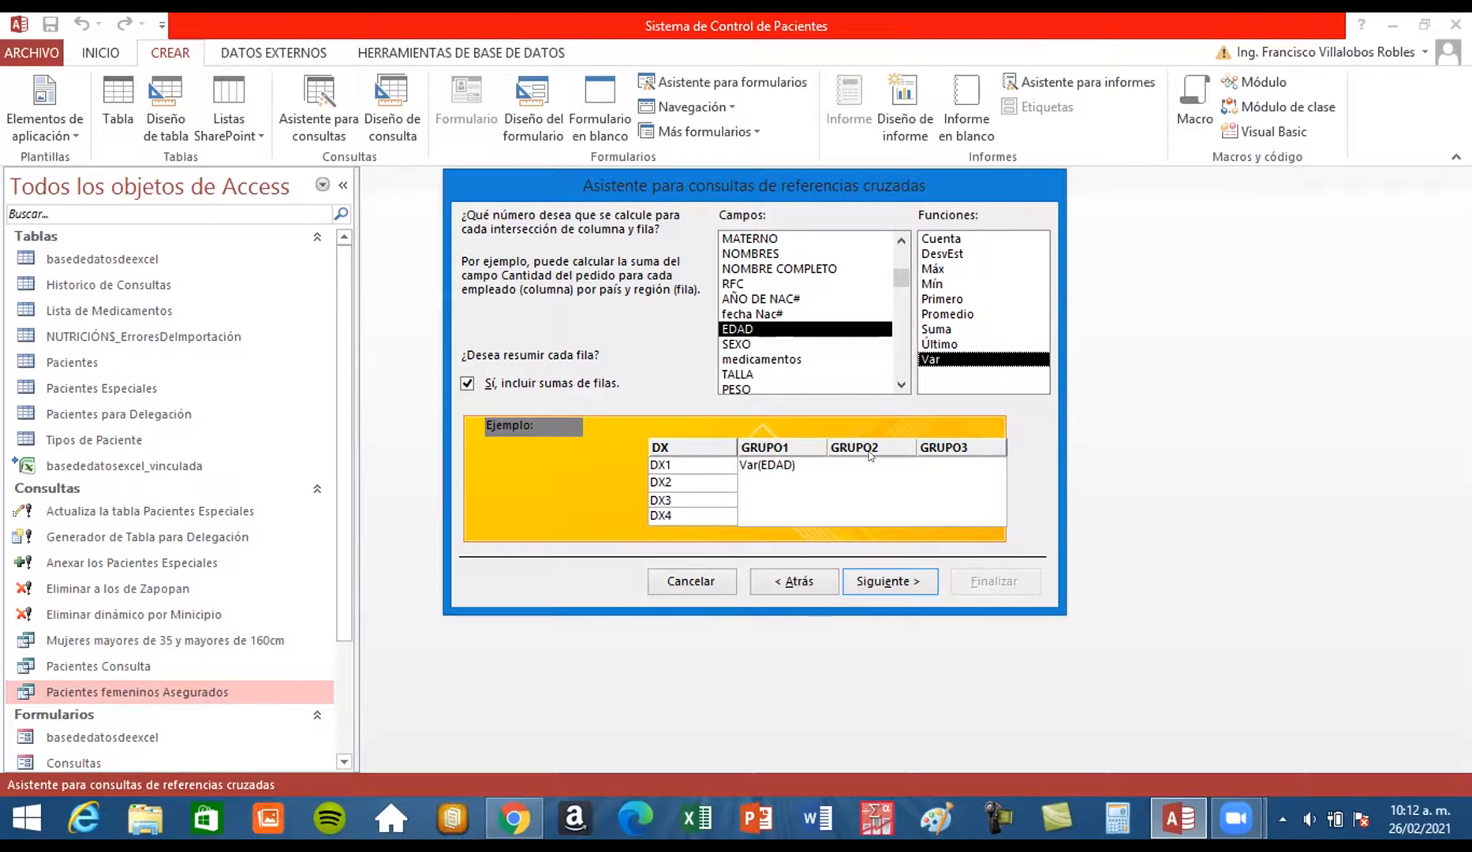
Set the function for EDAD to Promedio, keep the row sums included, and continue to the query naming page
click(944, 315)
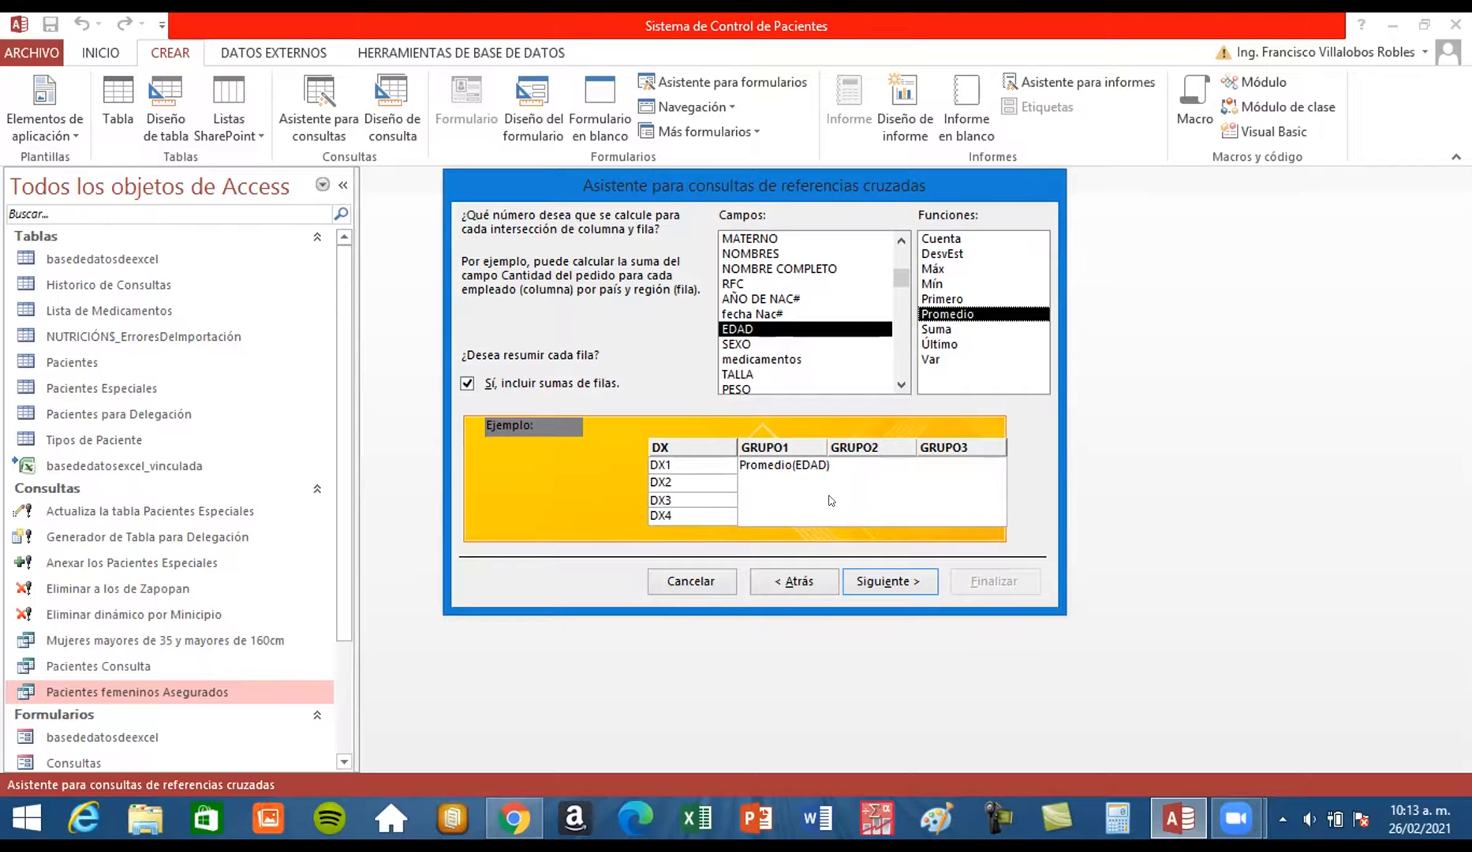
click(468, 384)
click(468, 384)
click(882, 586)
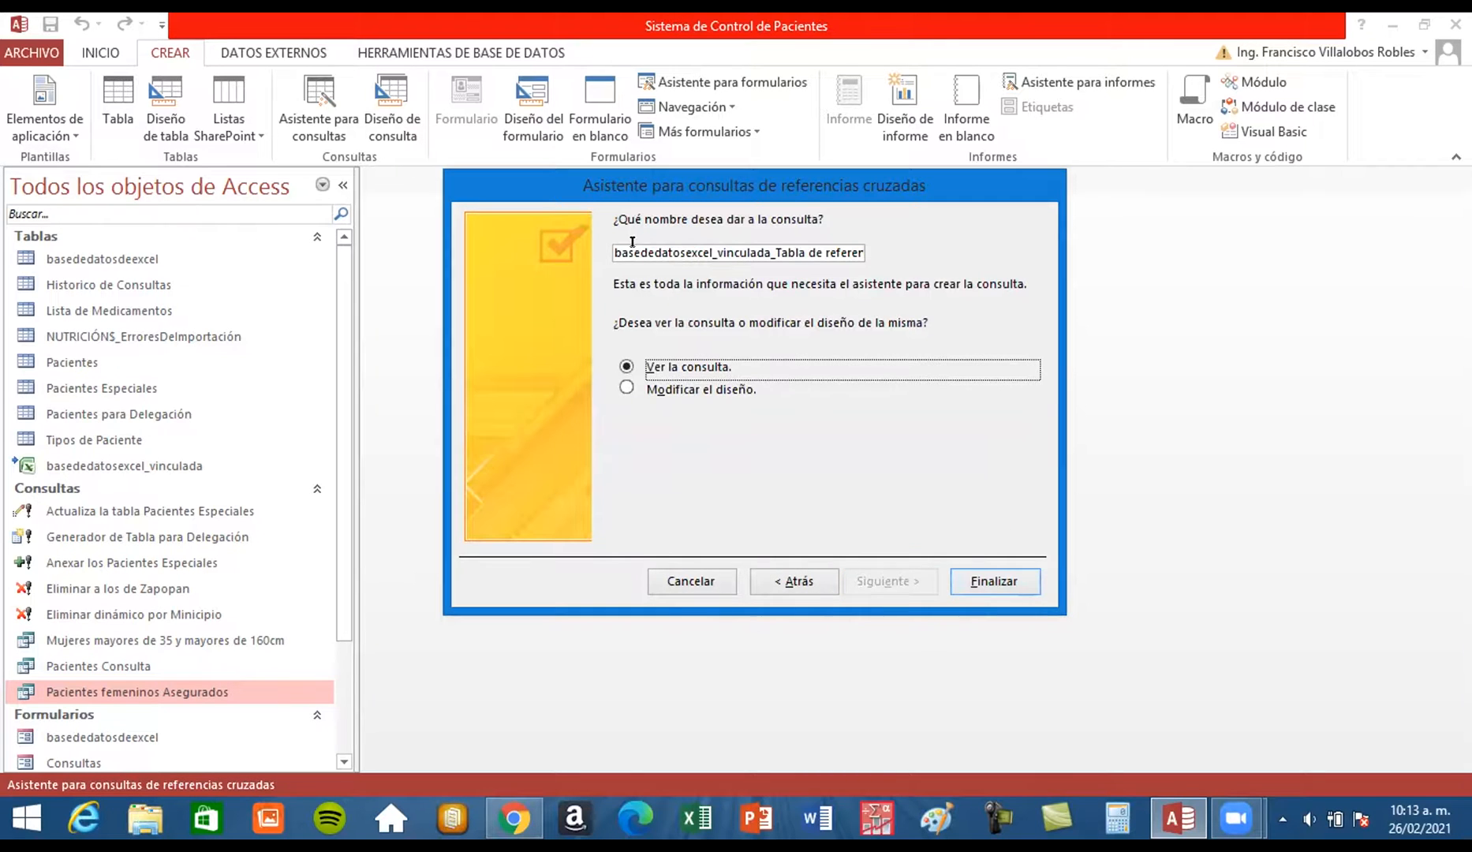
Finish the crosstab query under its suggested name, open its results, and widen the Total de EDAD column to fit its values
click(680, 252)
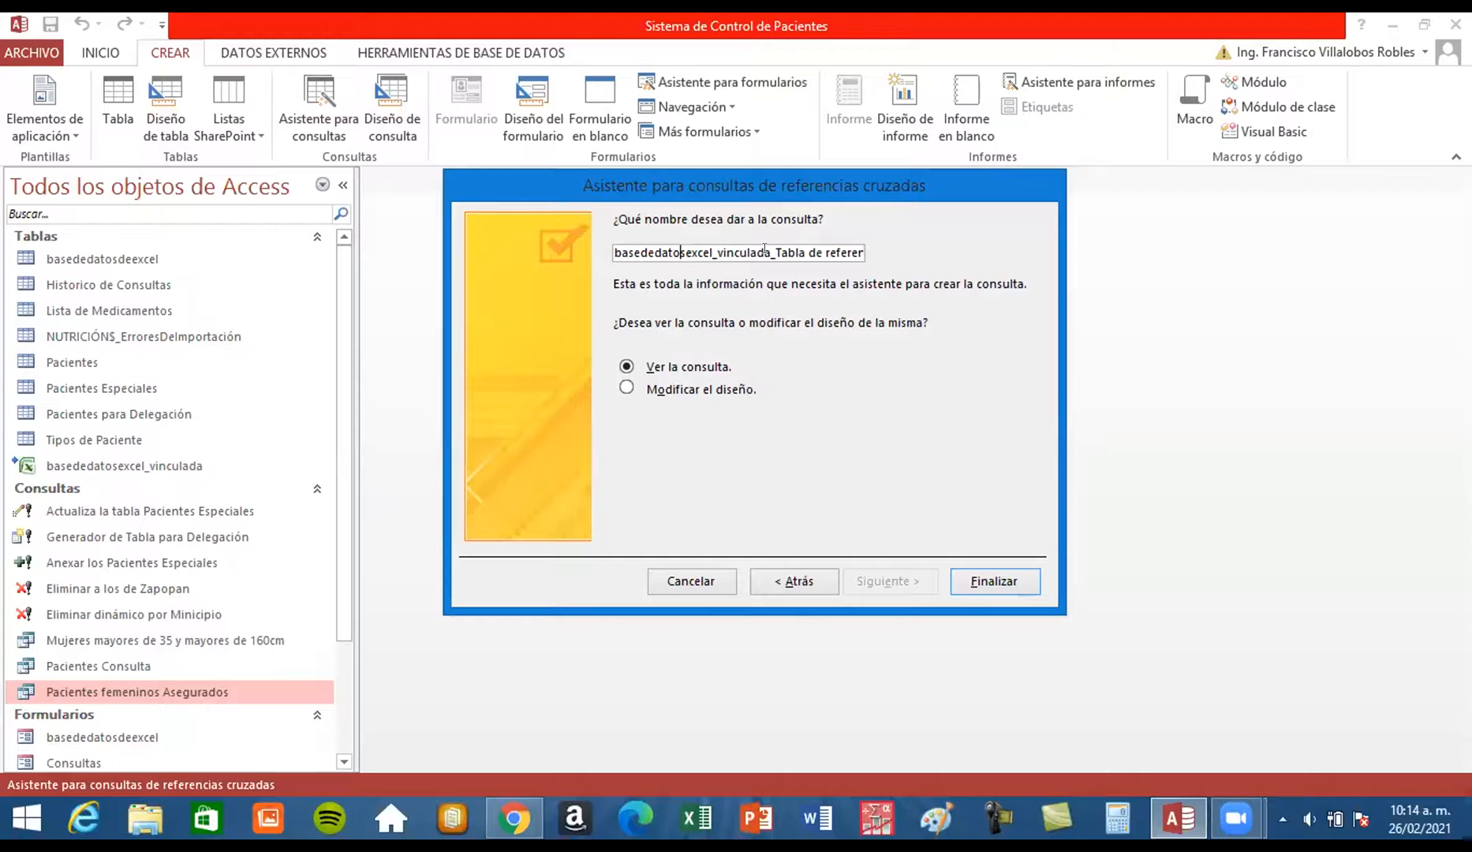
click(781, 249)
click(1005, 580)
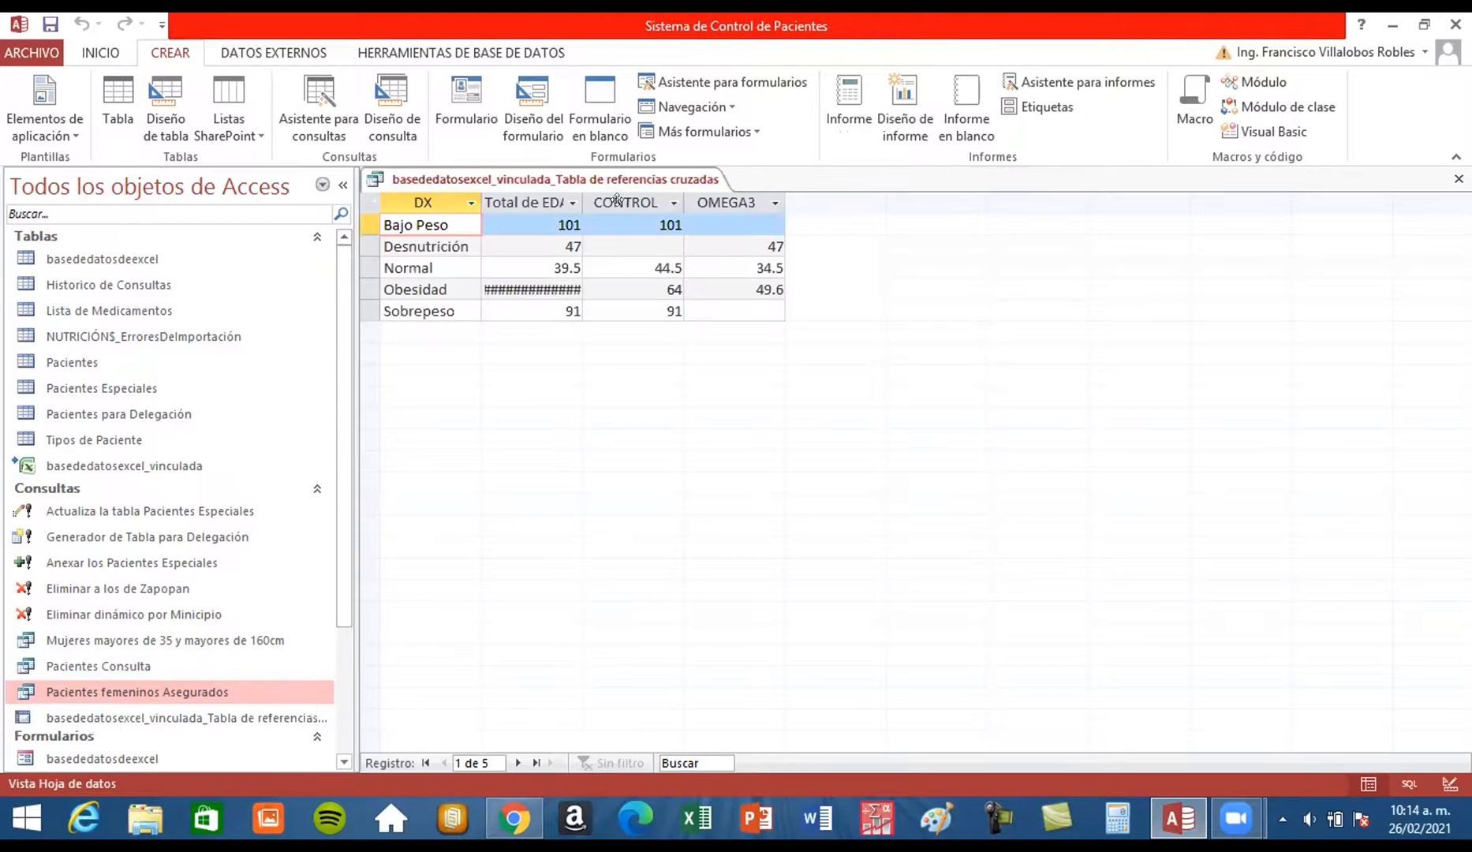
drag(576, 192, 620, 192)
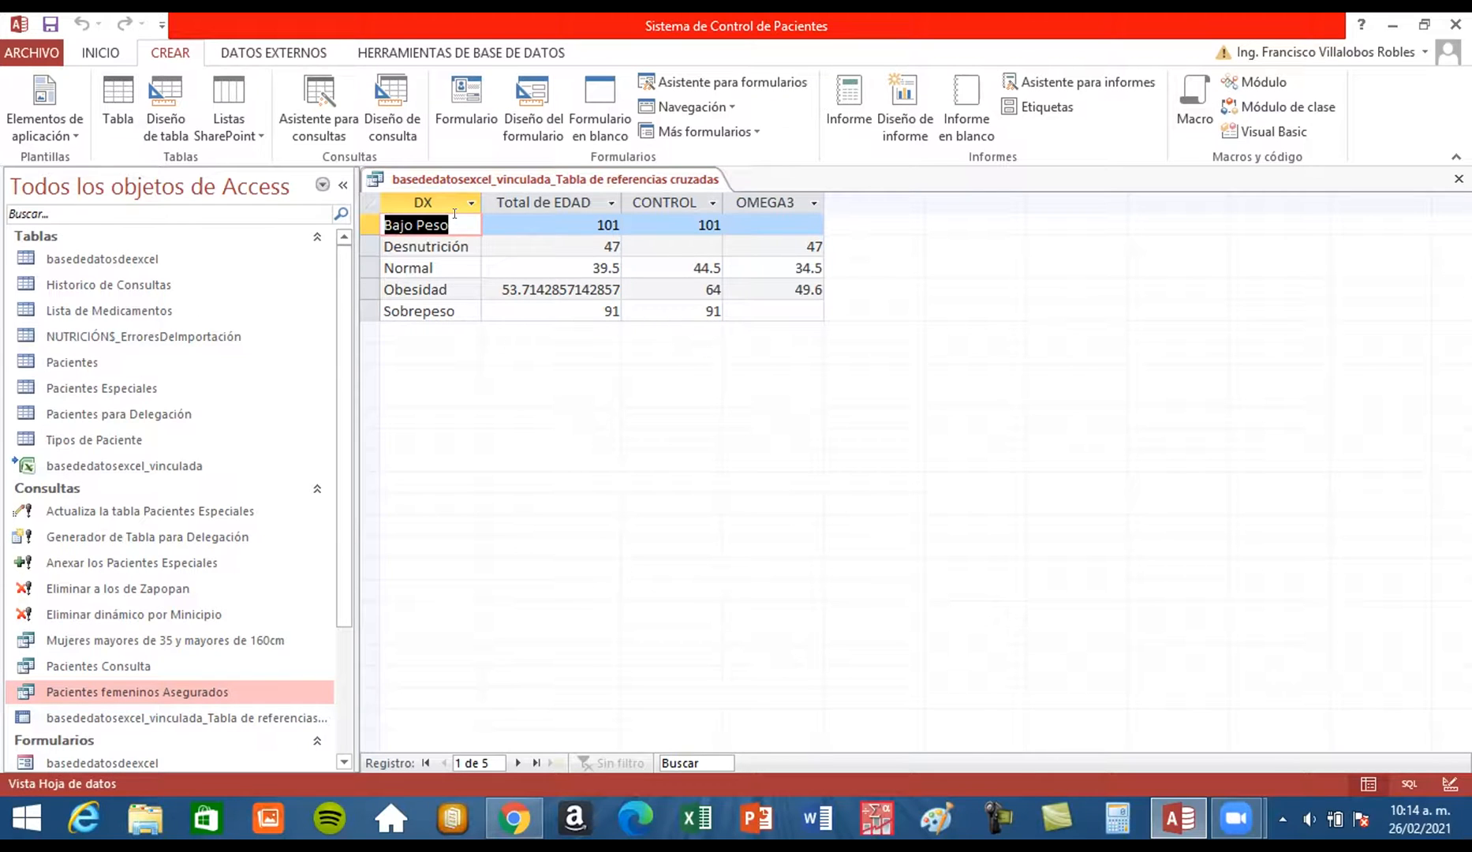
Examine the crosstab's Total de EDAD, CONTROL and OMEGA3 values, including the empty cells for diagnoses missing from a group
click(575, 216)
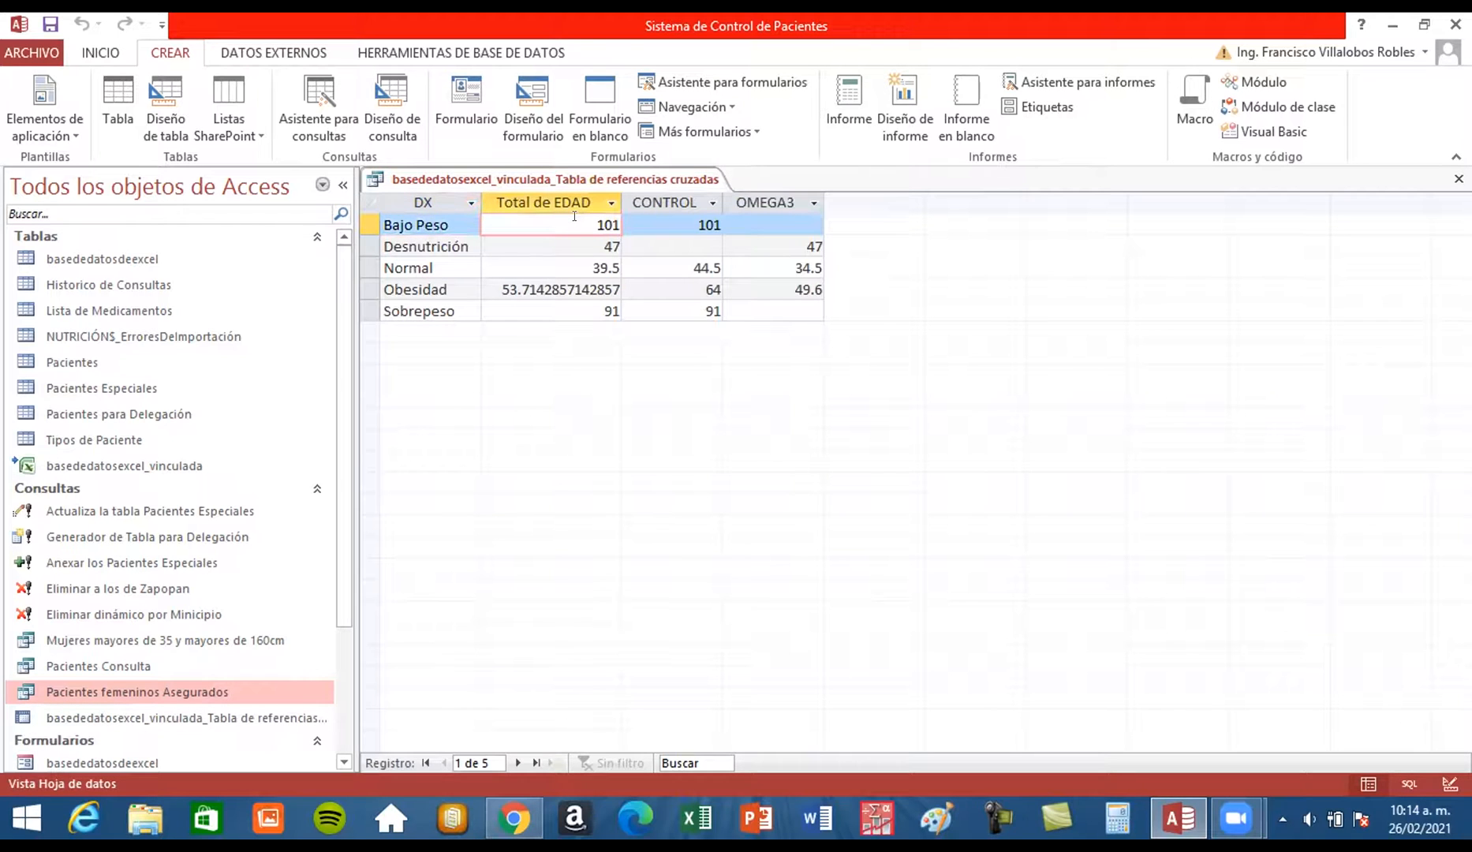
click(679, 215)
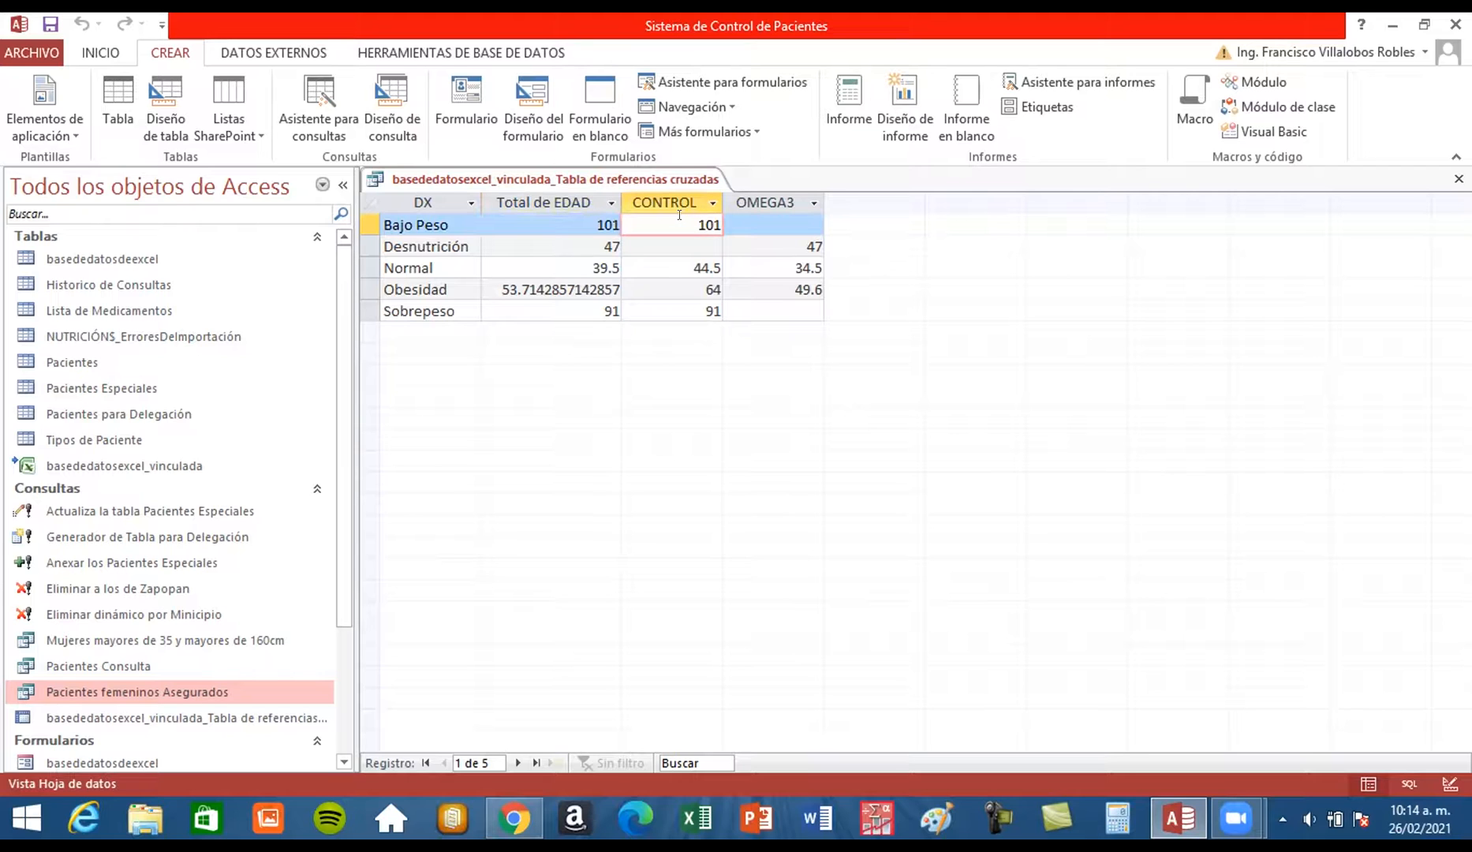
click(563, 215)
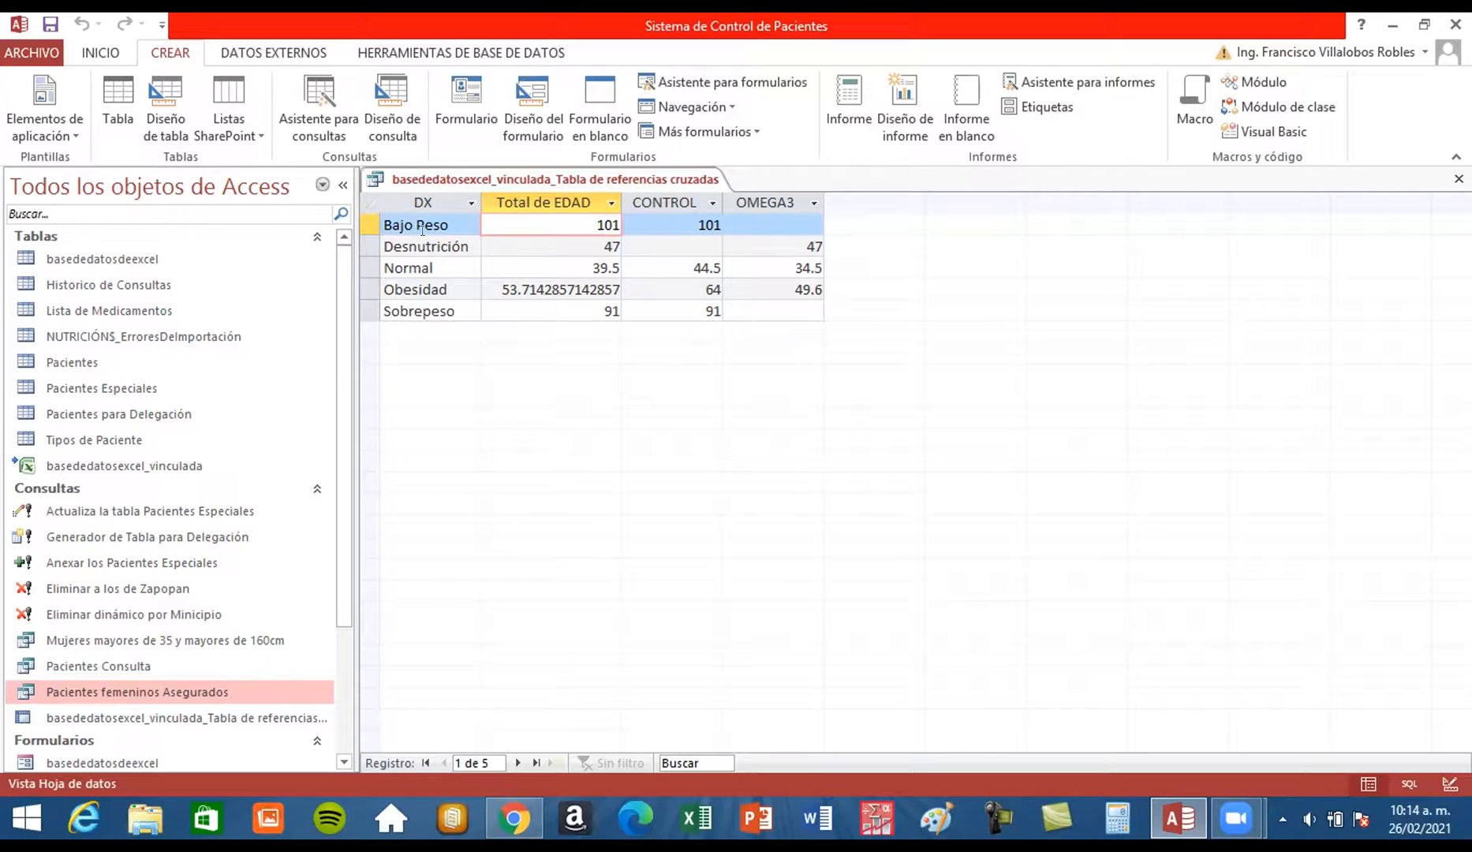
click(679, 214)
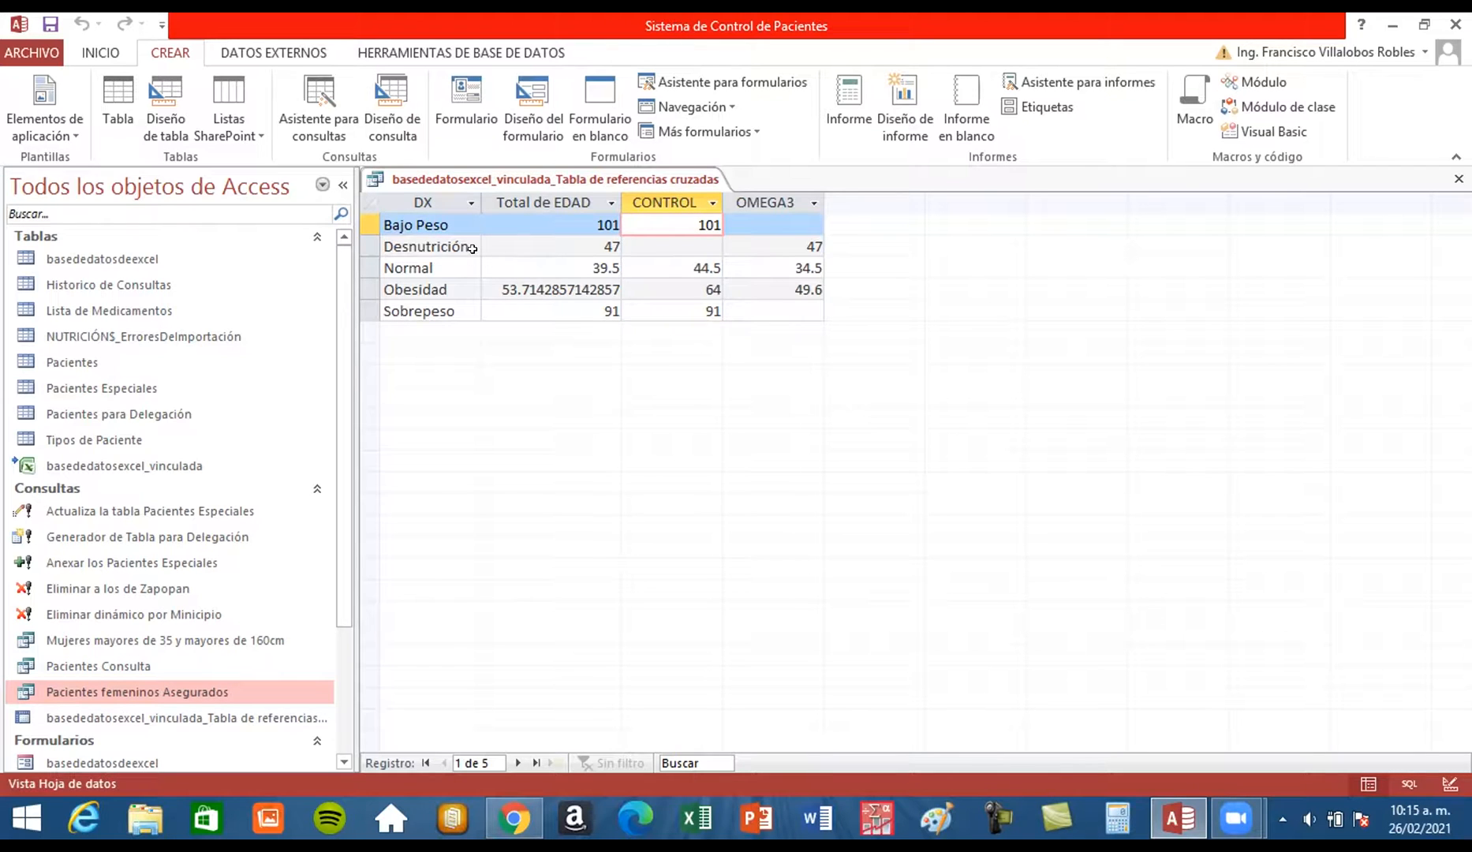
click(649, 248)
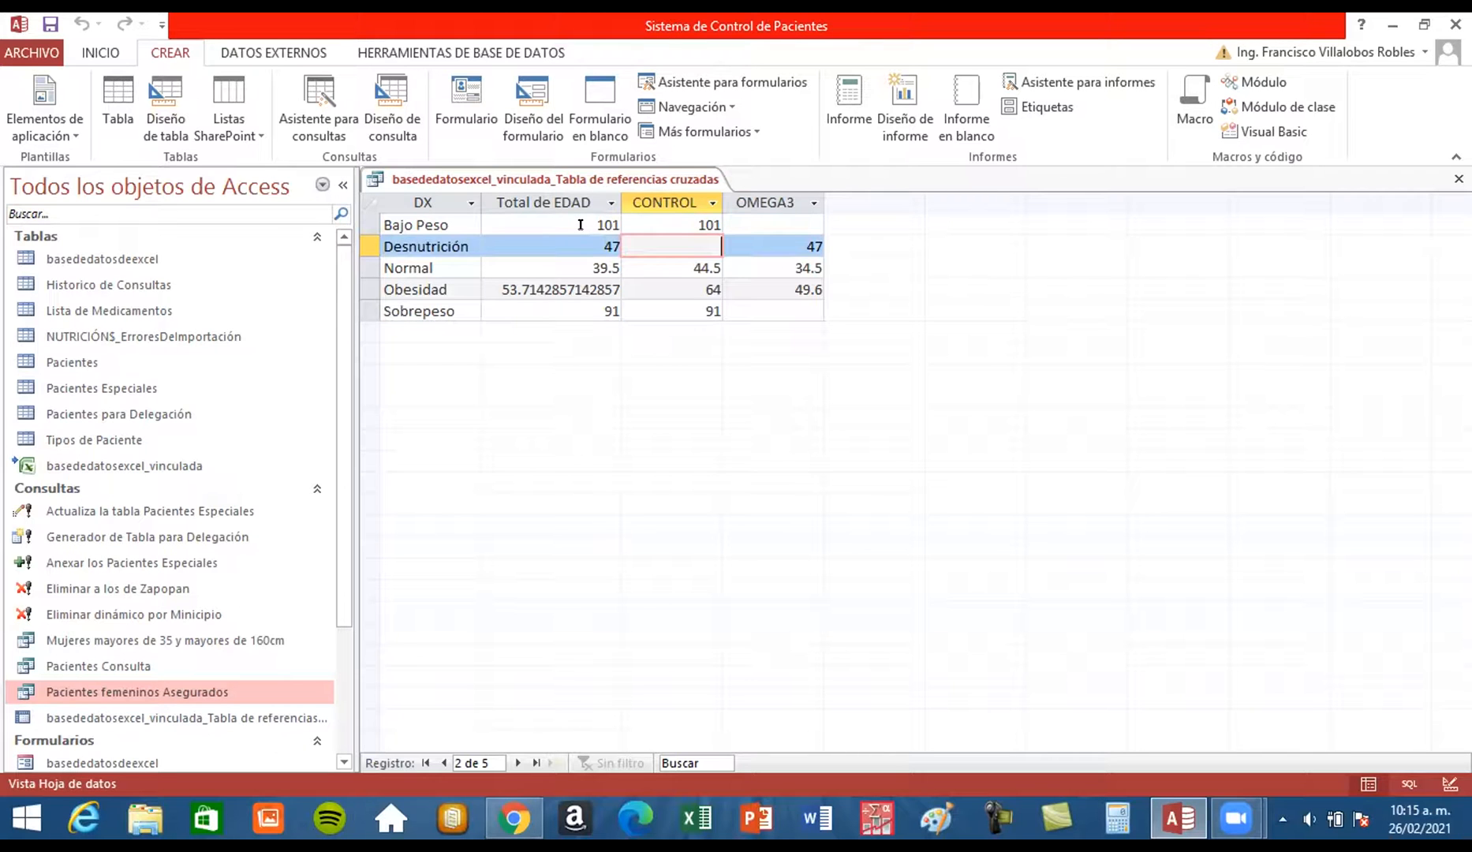
click(753, 311)
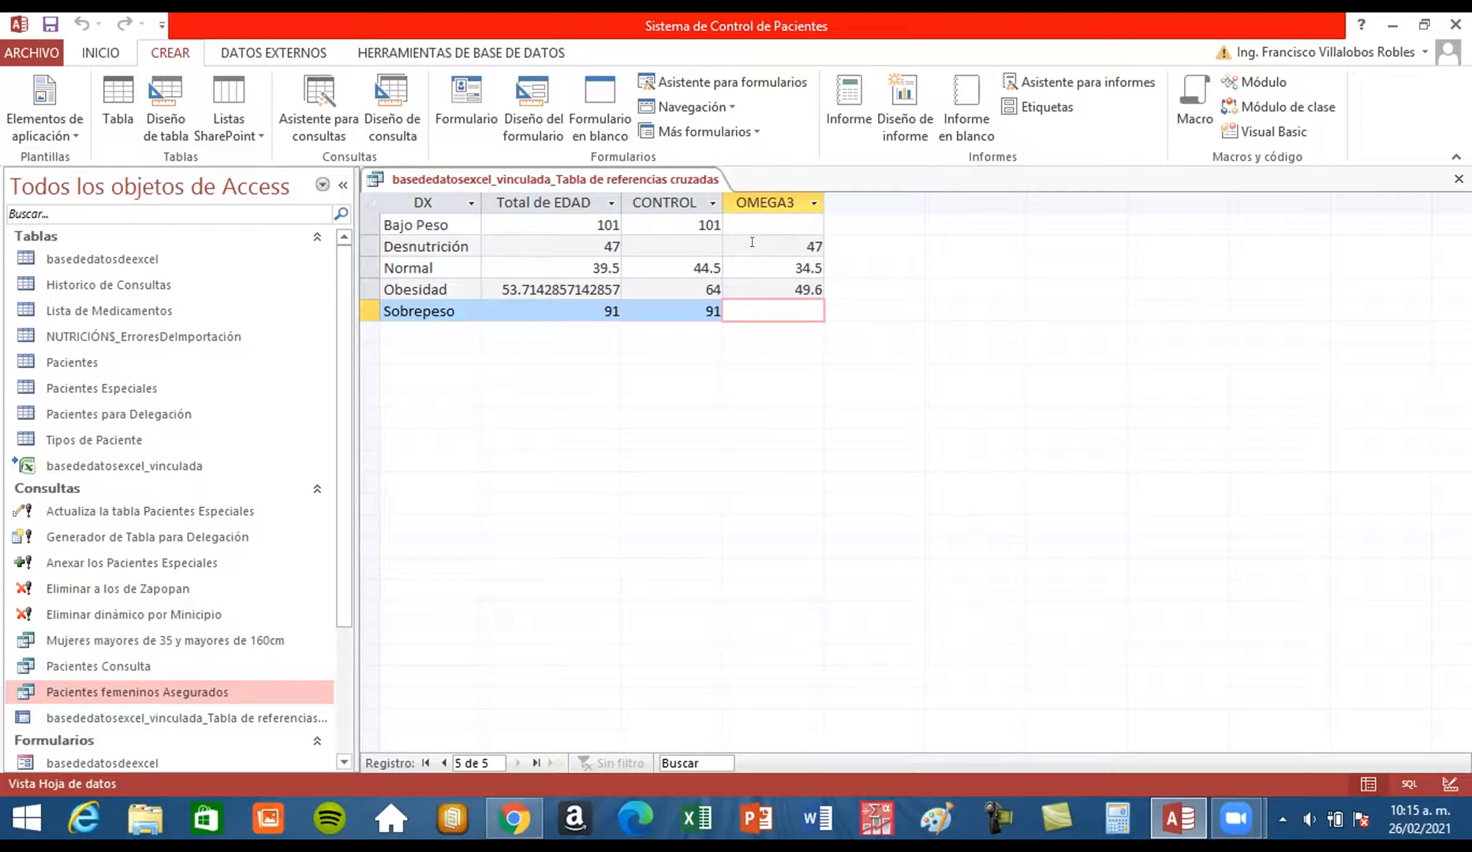
Compare the overall age averages with the CONTROL and OMEGA3 averages for Desnutrición, Normal, Obesidad and Sobrepeso
double_click(608, 246)
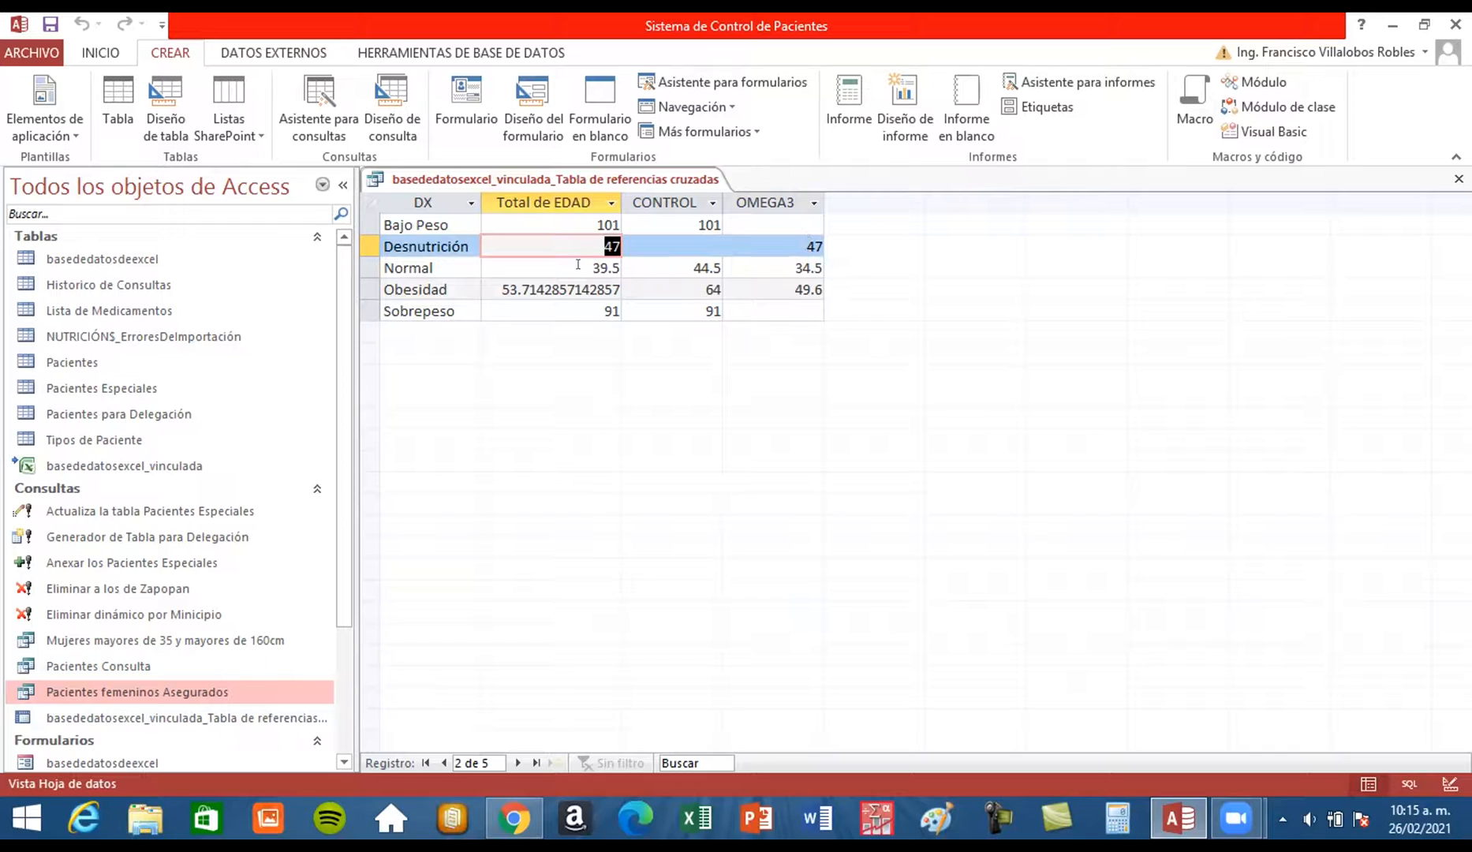
click(576, 265)
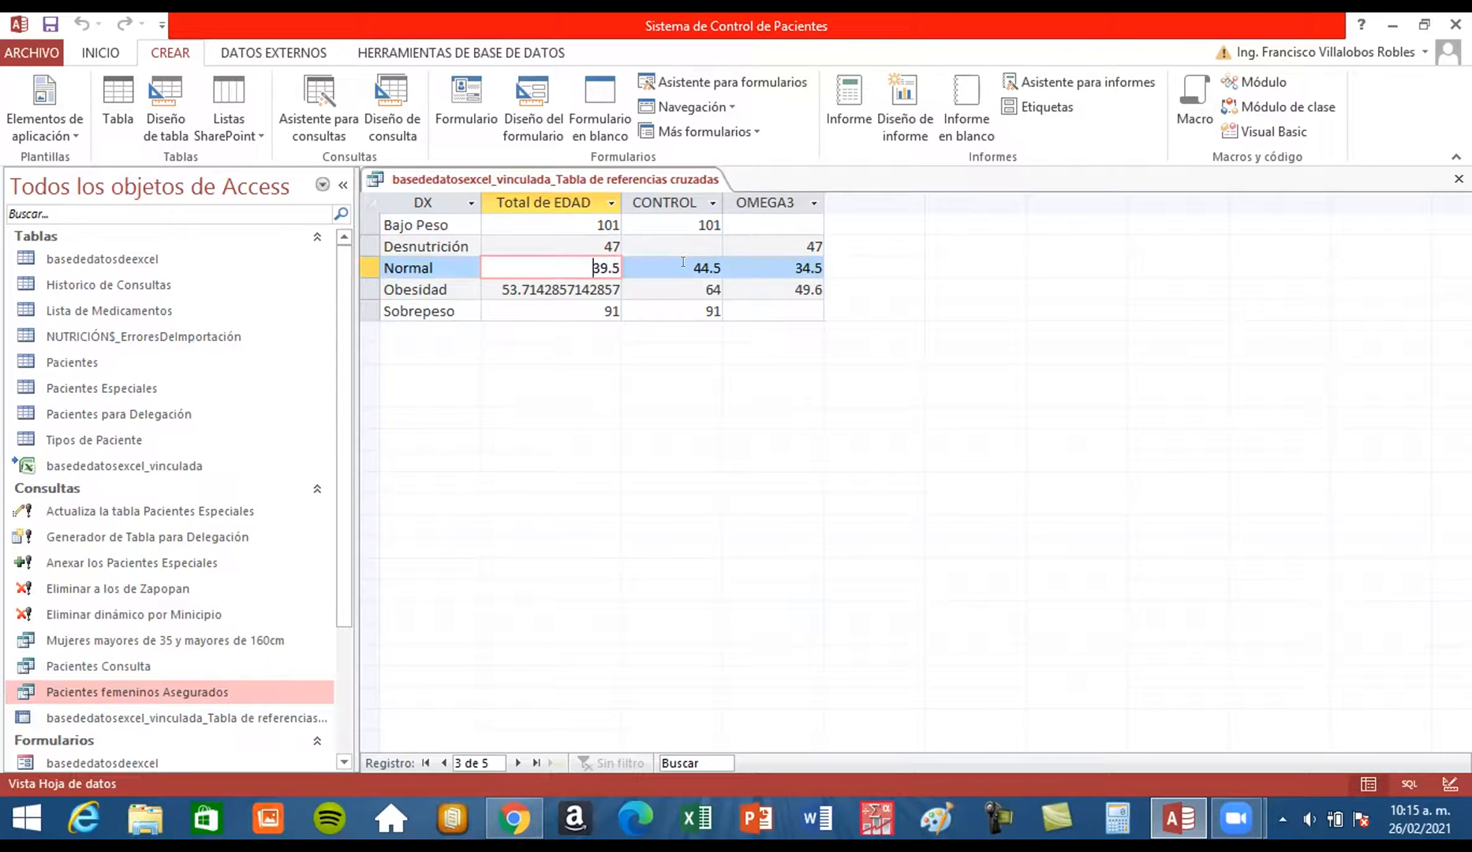
double_click(713, 266)
click(771, 261)
double_click(806, 268)
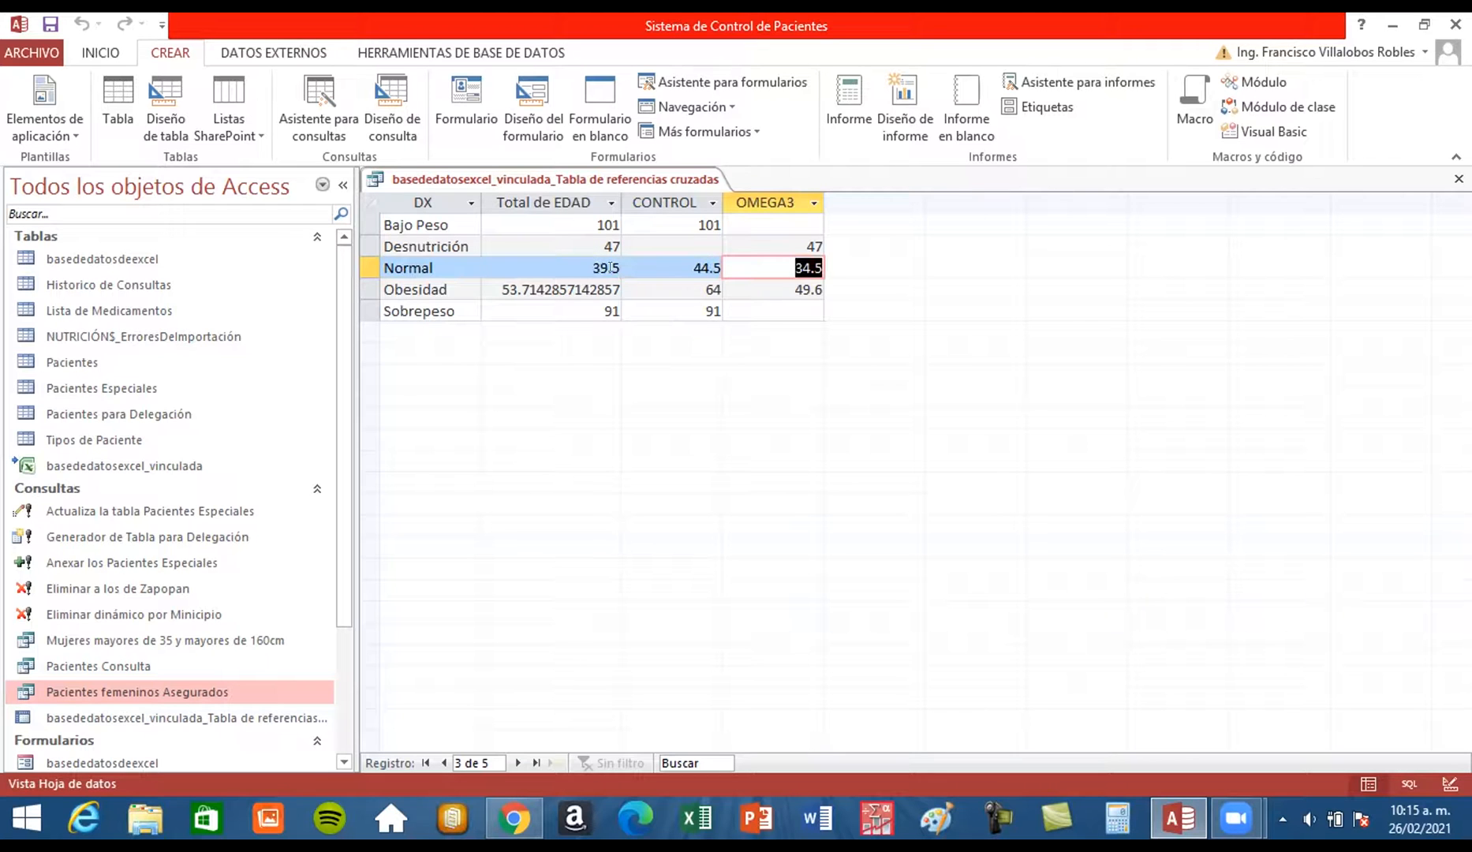
double_click(610, 268)
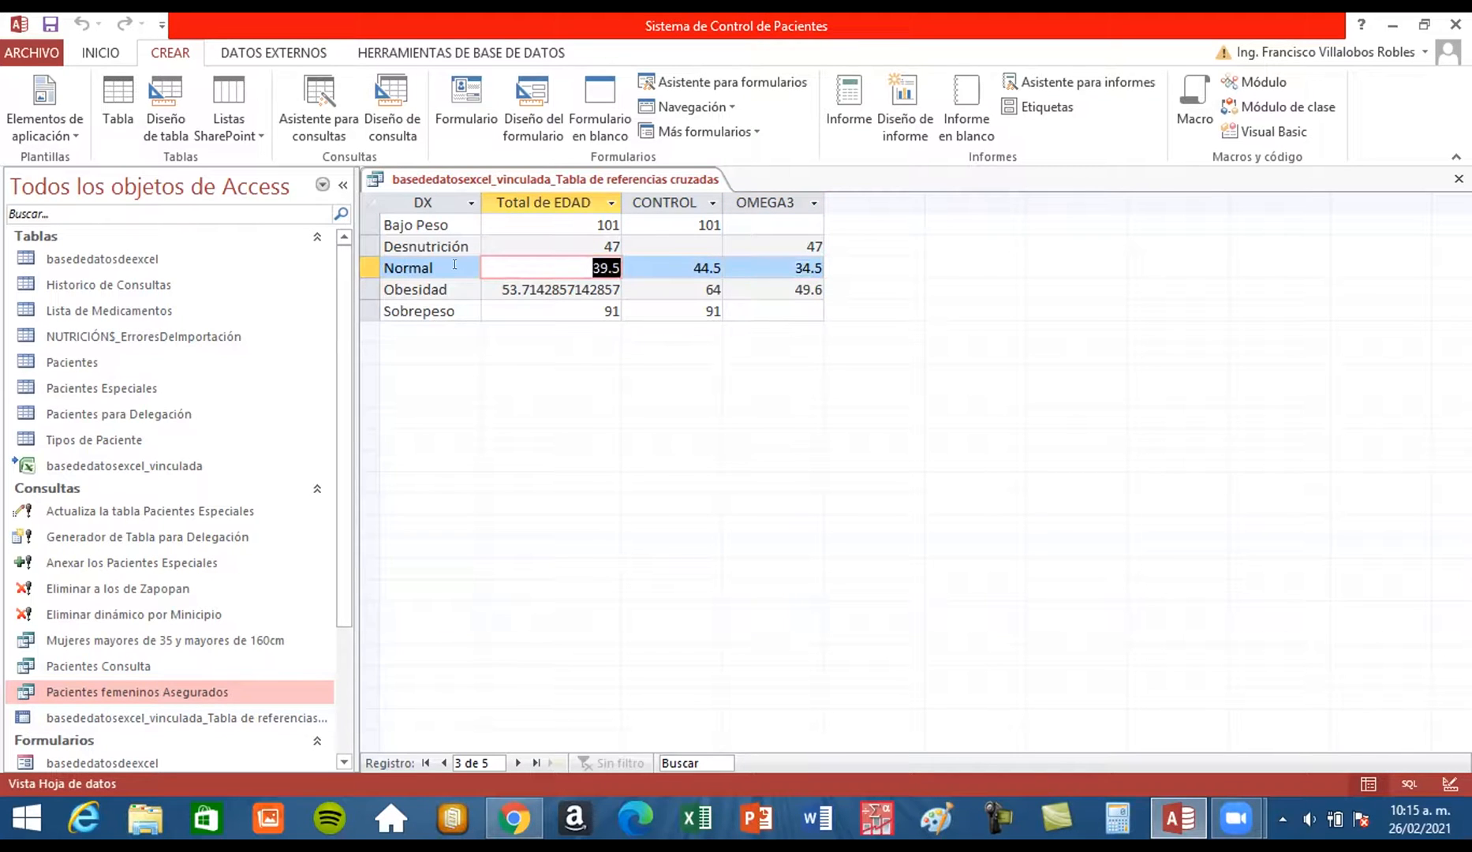
click(544, 289)
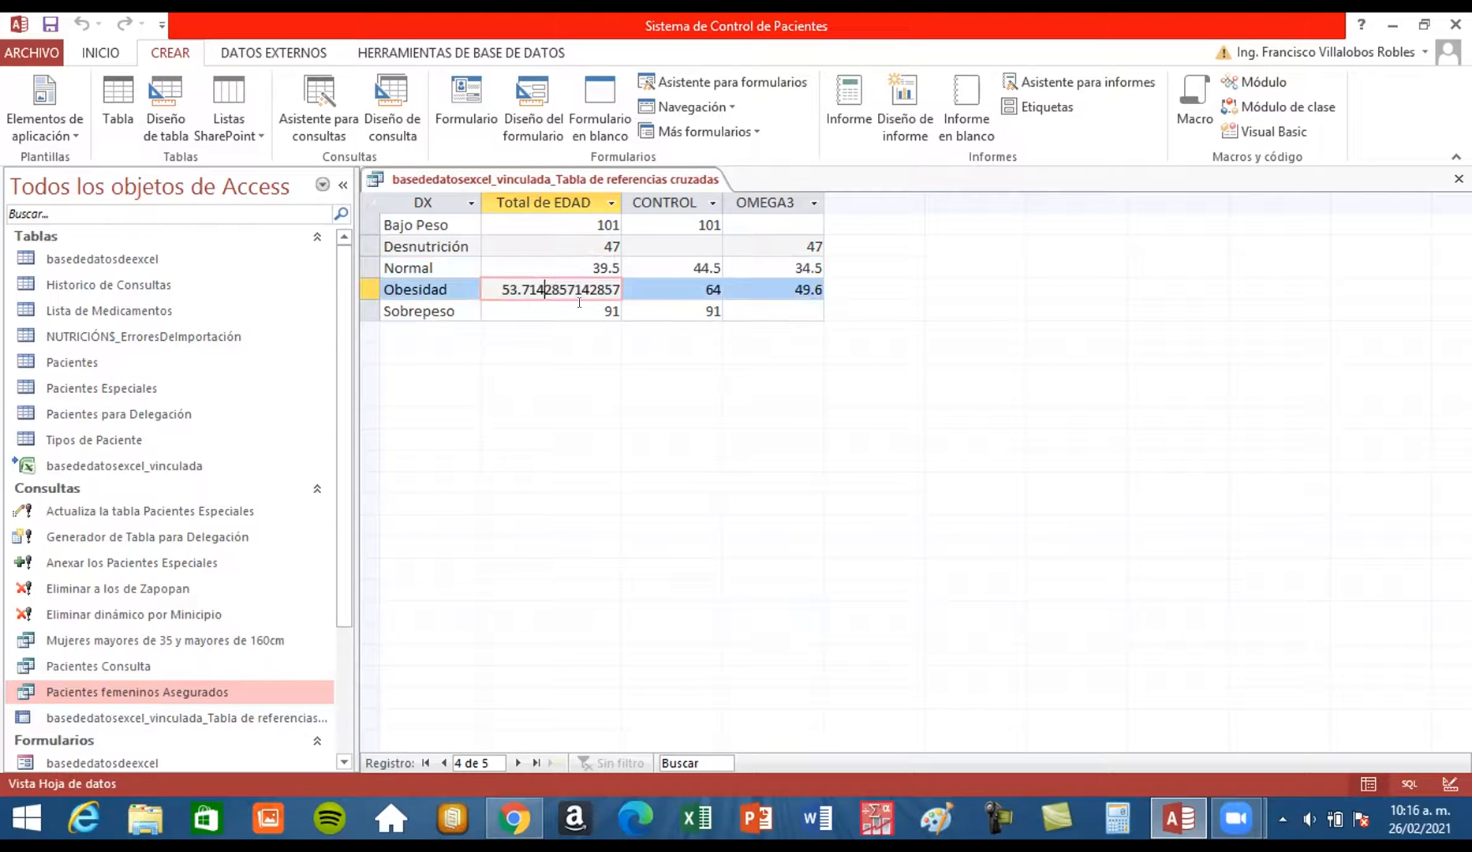
key(Down)
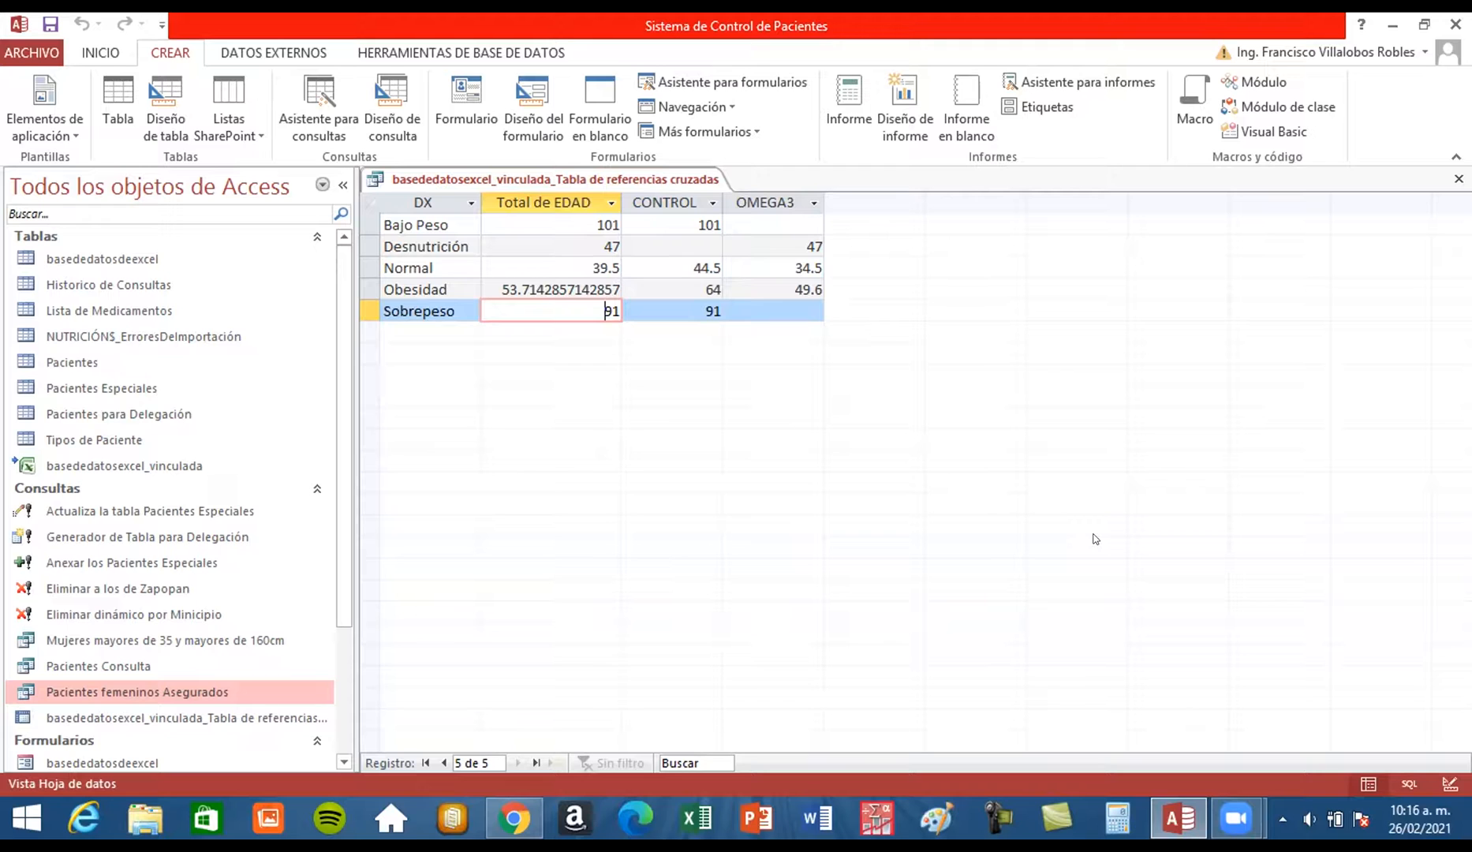
Open the crosstab query in Design view and enlarge the basededatosexcel_vinculada field list to show more fields
right_click(523, 178)
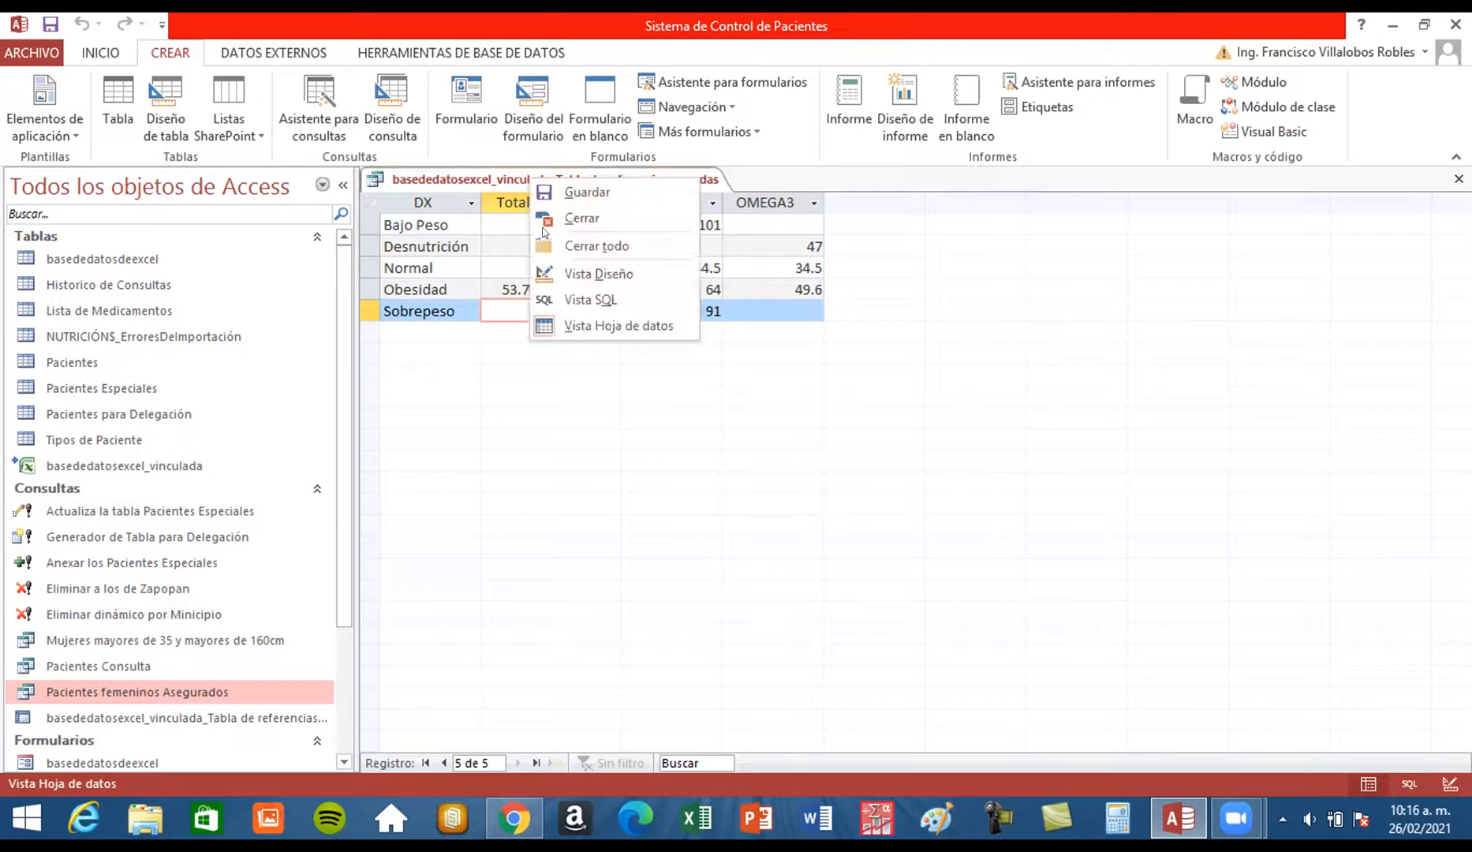
click(588, 276)
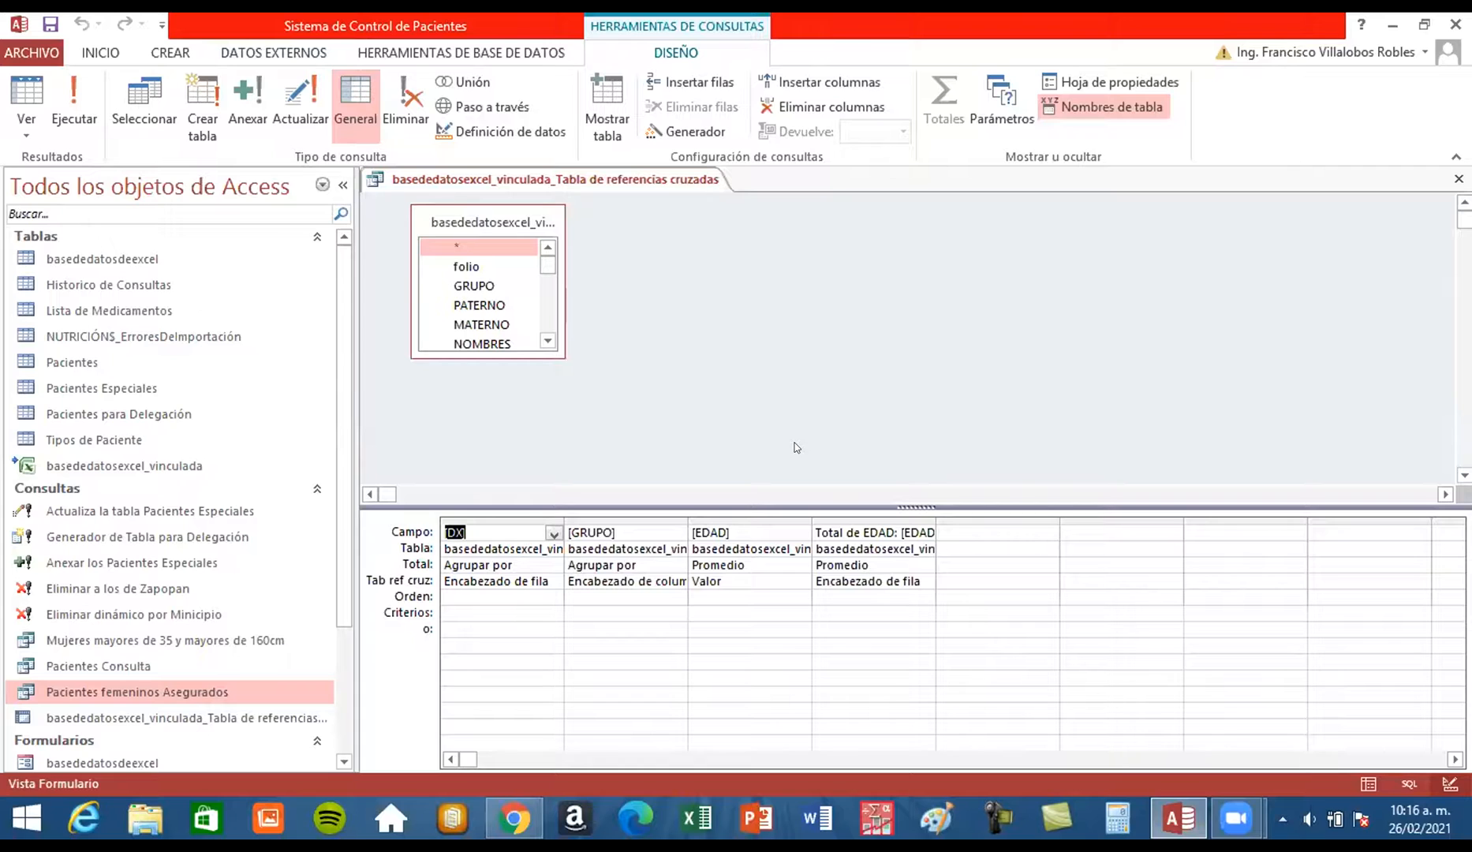
drag(558, 386, 659, 476)
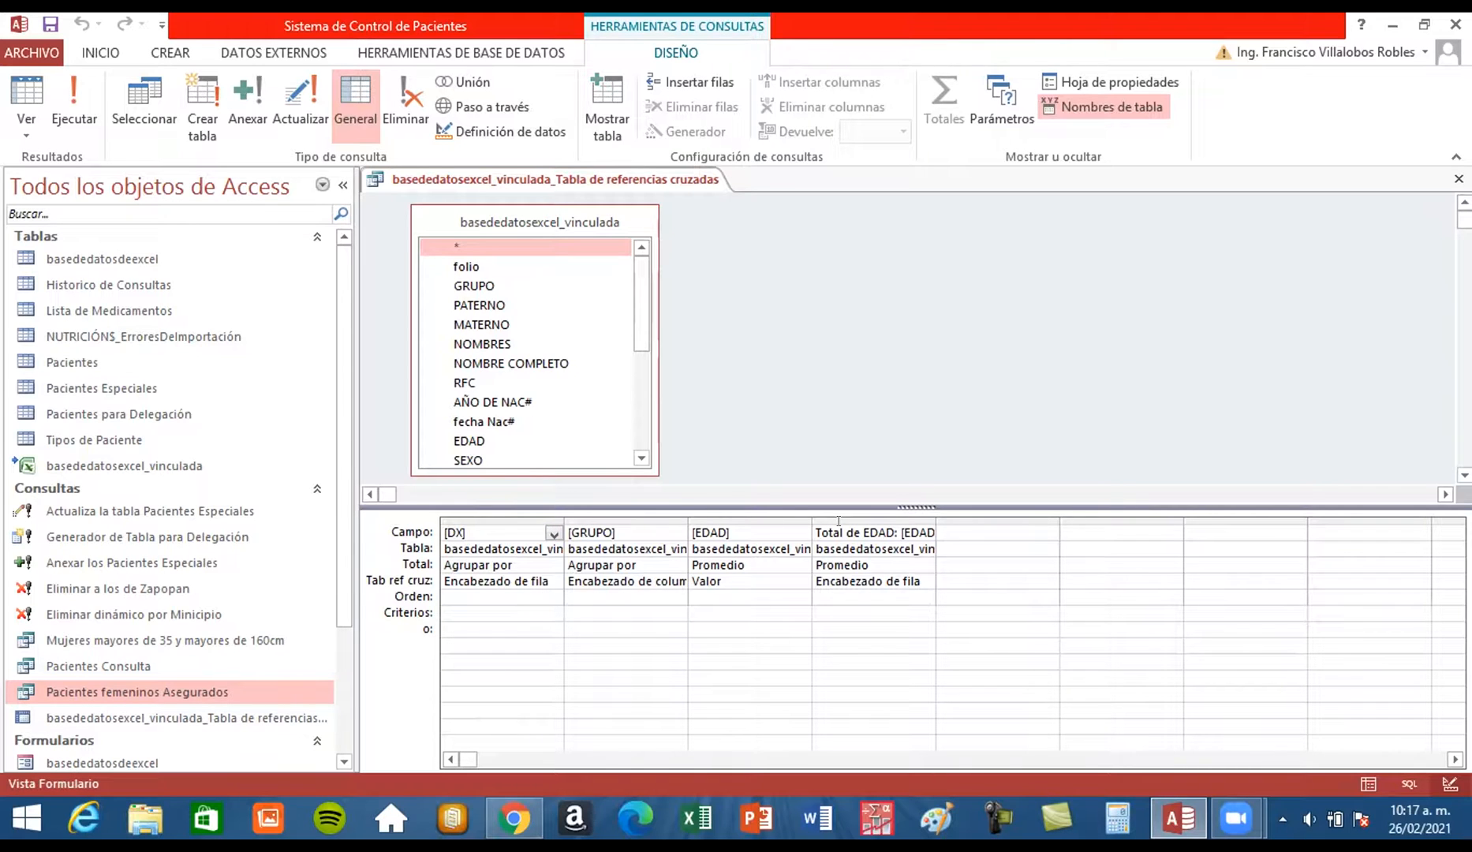
Review the DX column's source table, total and crosstab settings in the design grid
click(486, 519)
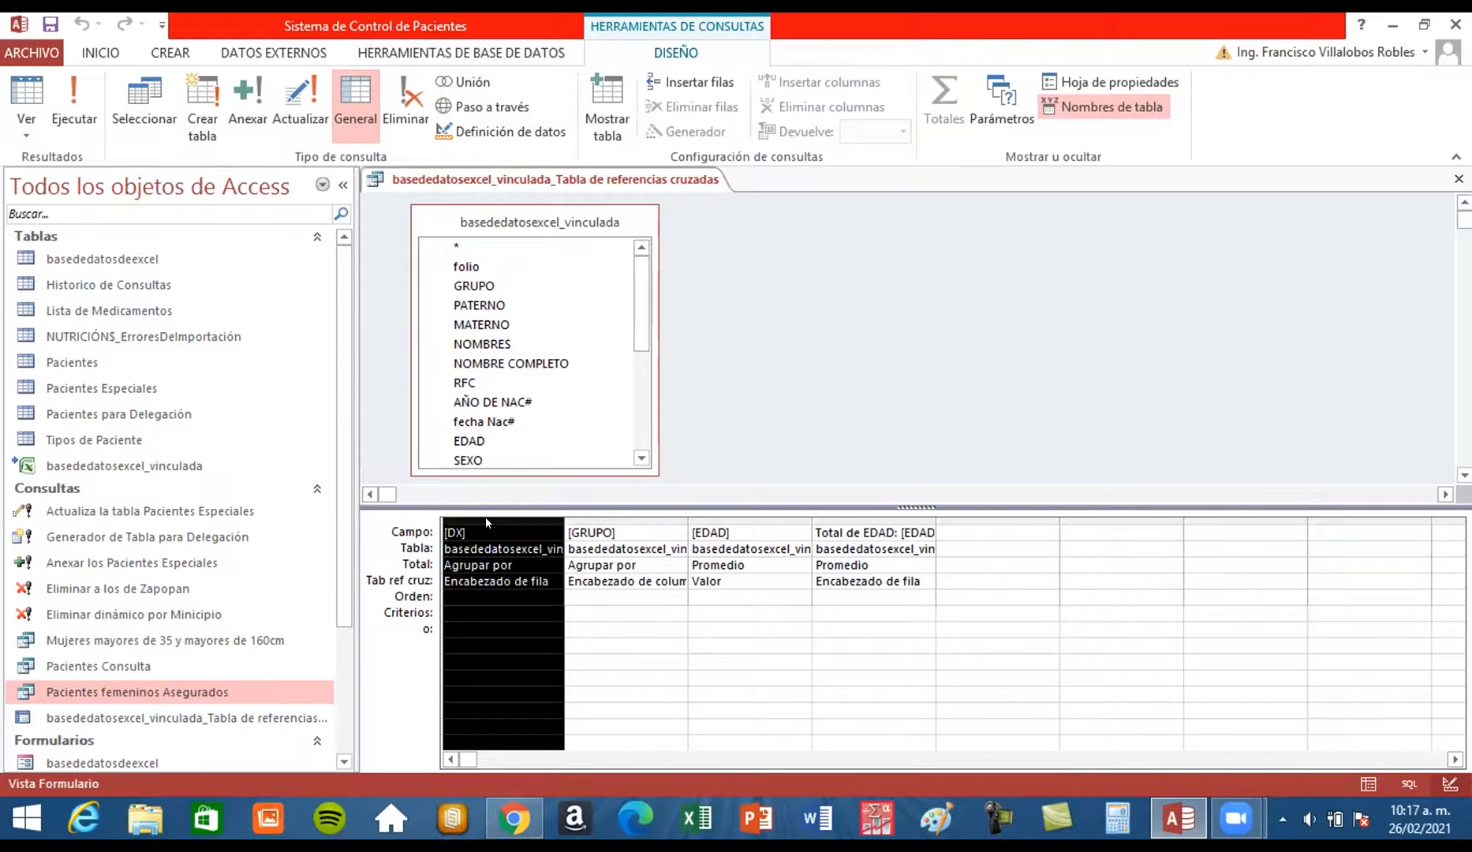
click(576, 597)
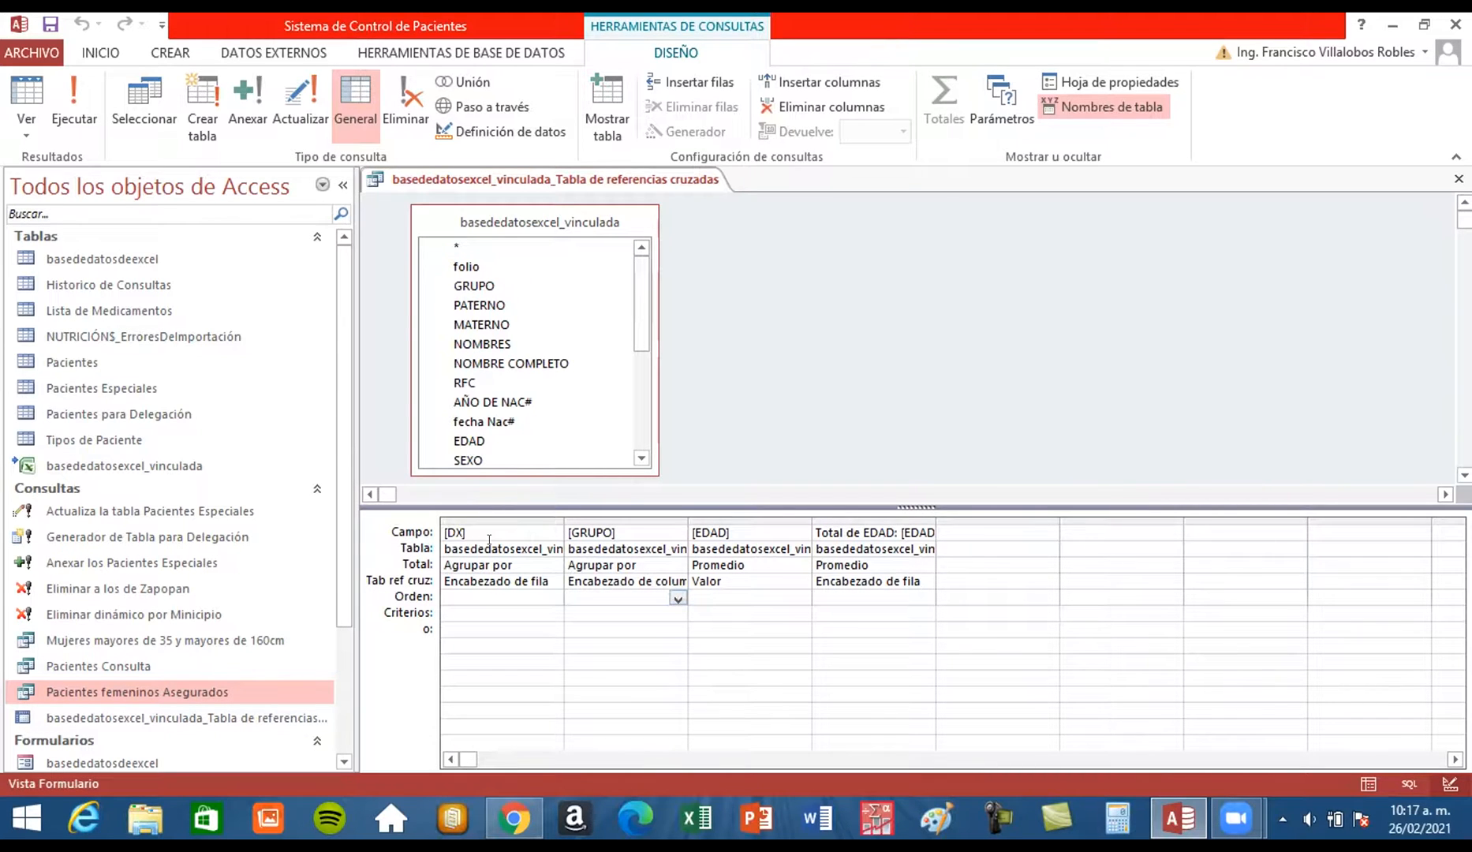
click(529, 553)
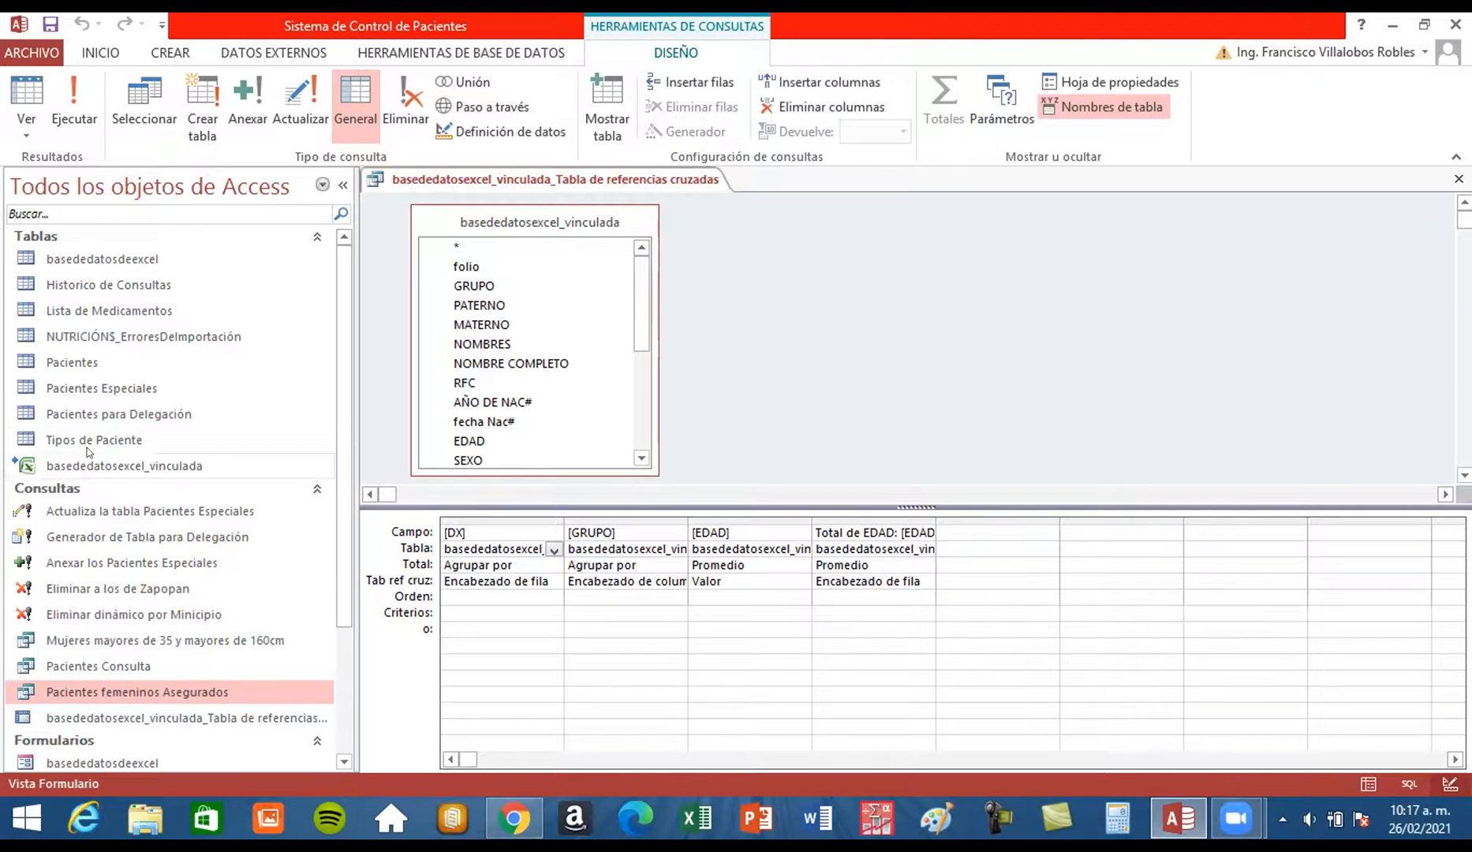
click(622, 550)
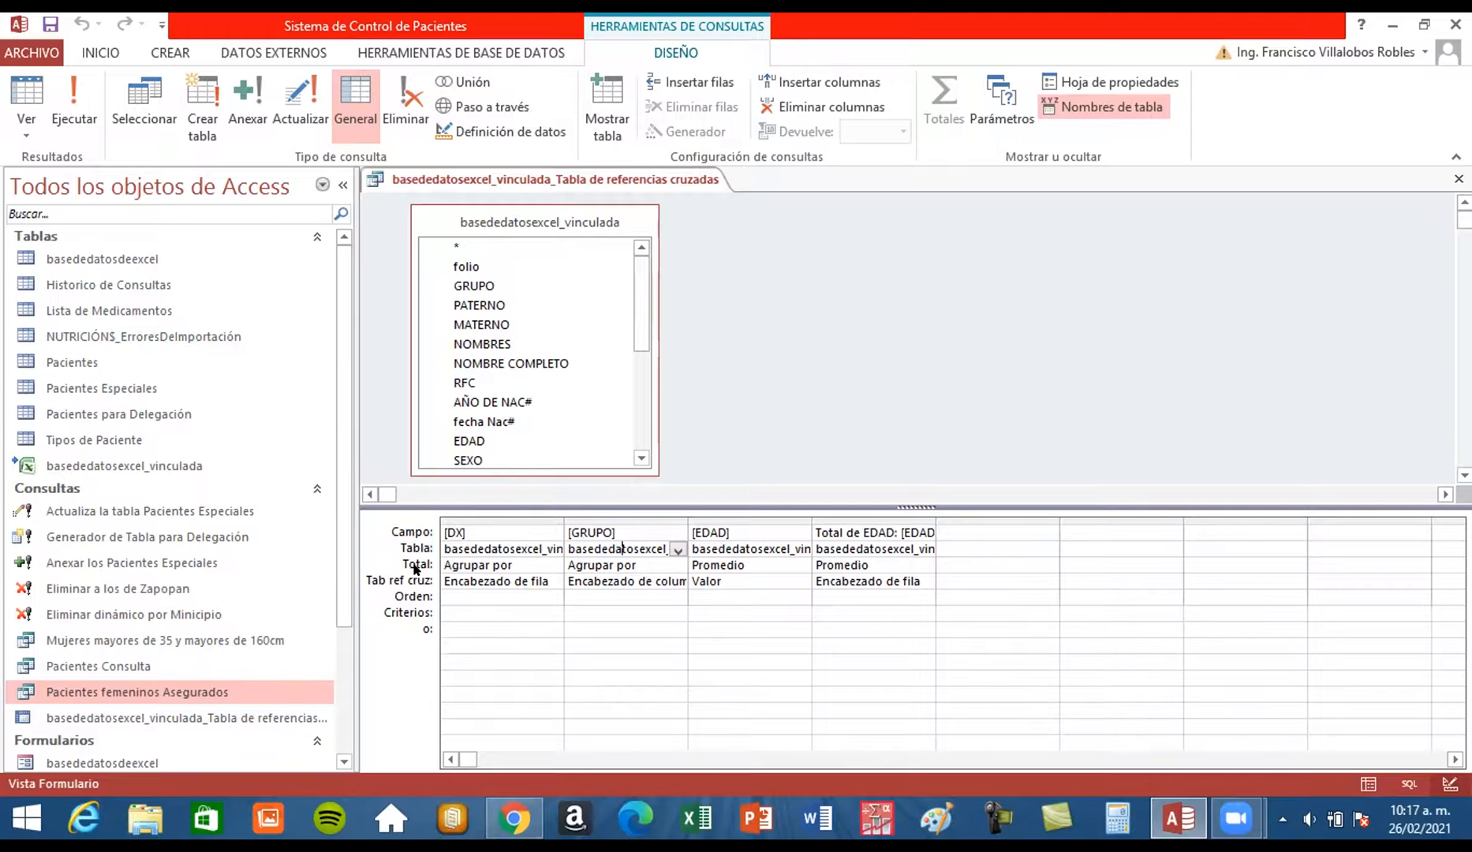
click(509, 564)
key(Down)
Check the GRUPO column's source table, grouping and column heading settings in the design grid
click(642, 518)
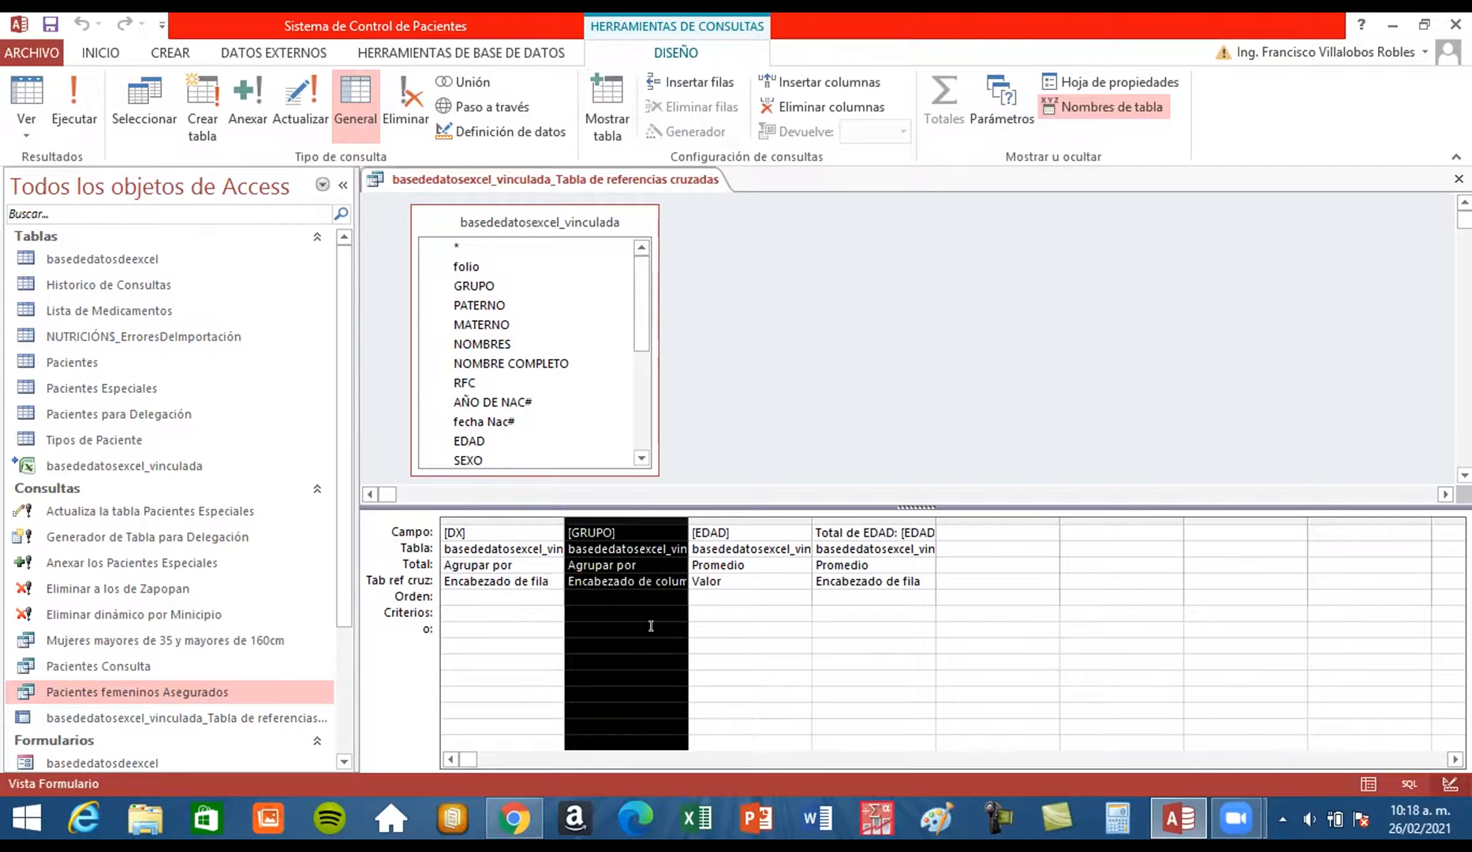
click(651, 626)
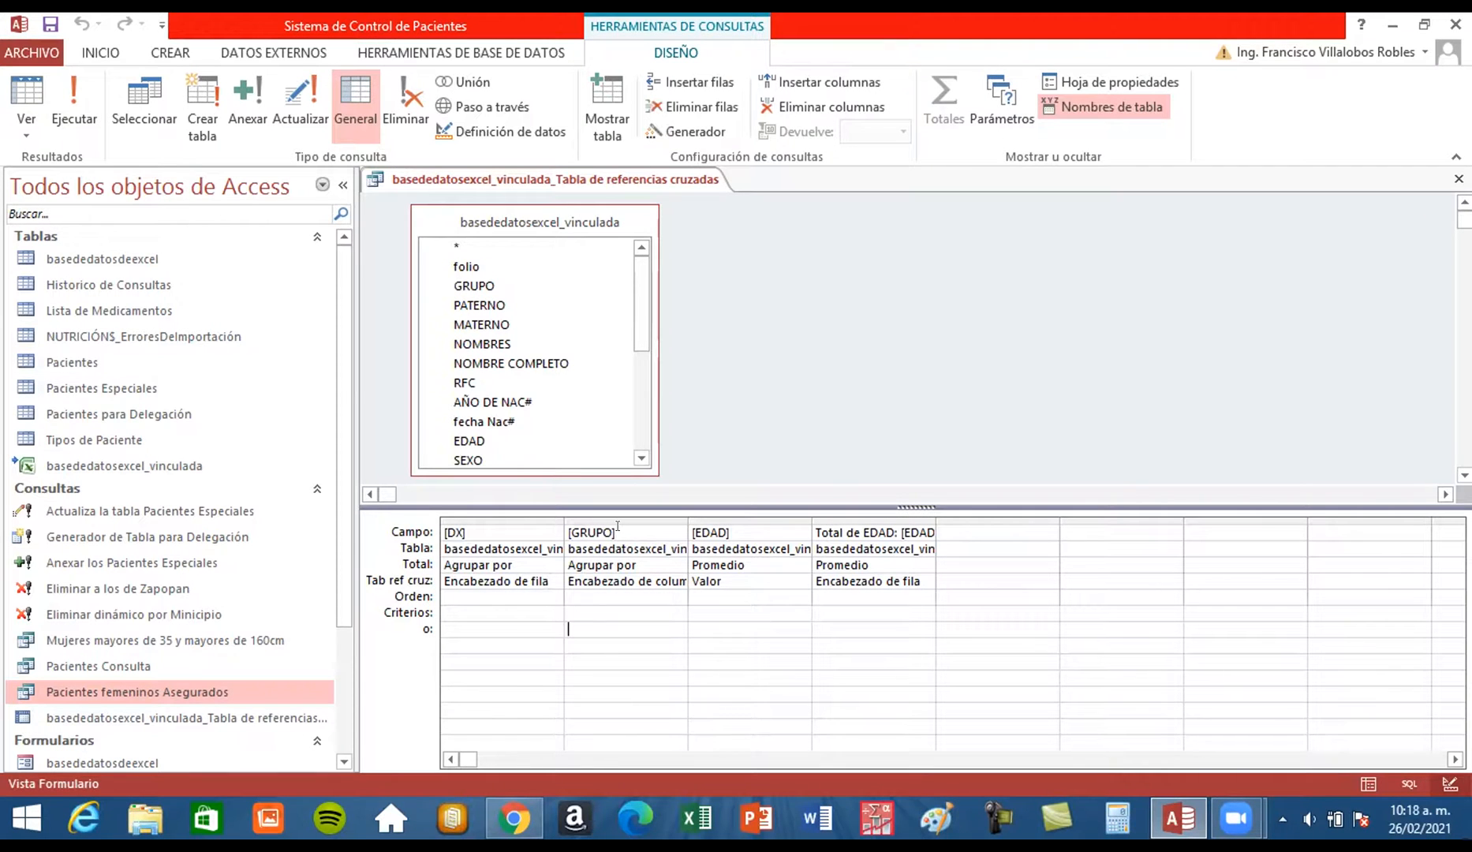
click(630, 551)
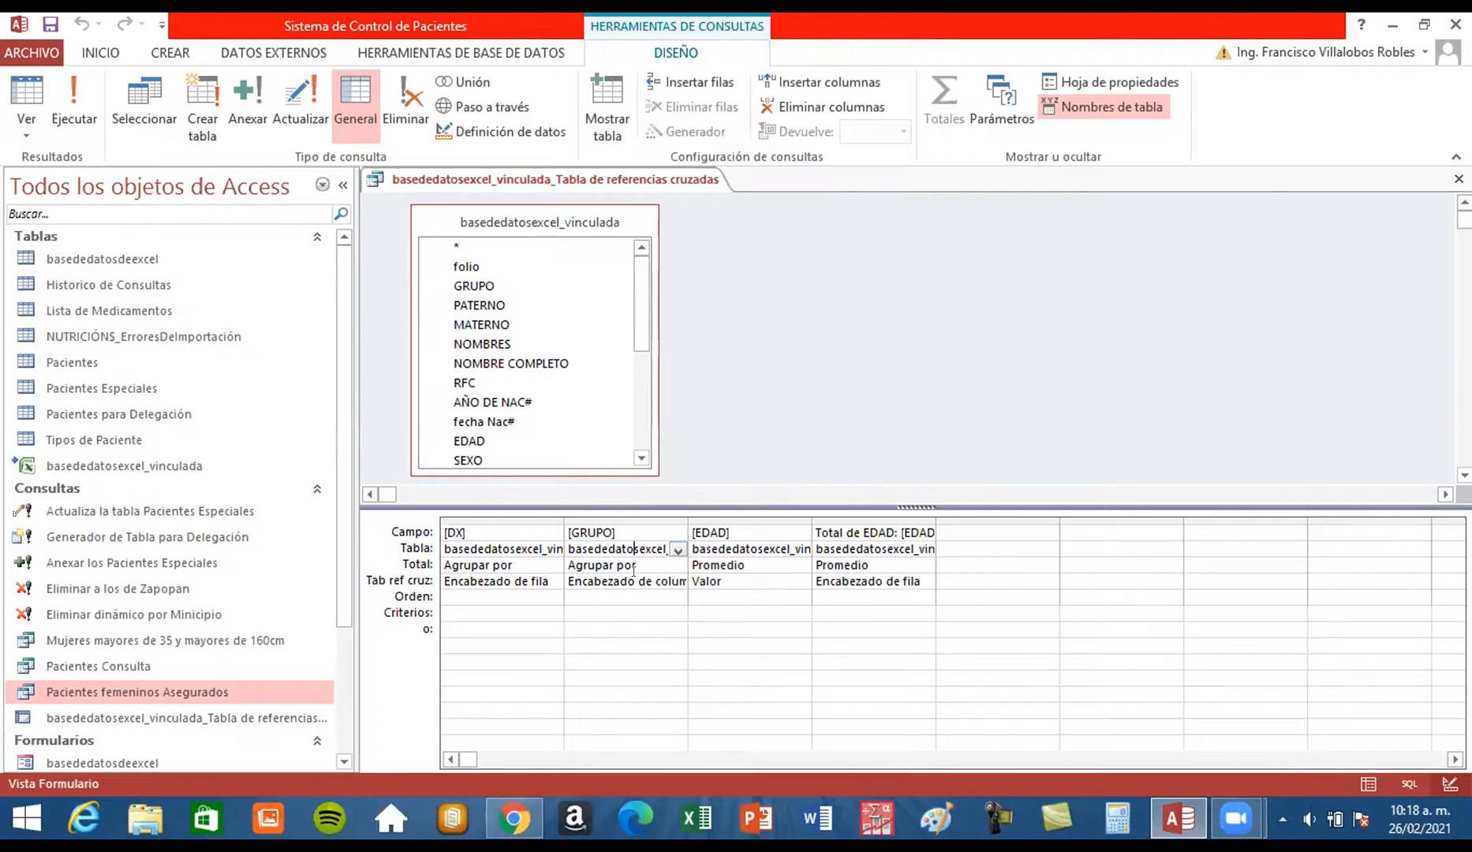
key(Down)
key(Down)
Check the EDAD value column's field, source table, total function and crosstab role in the design grid
click(748, 519)
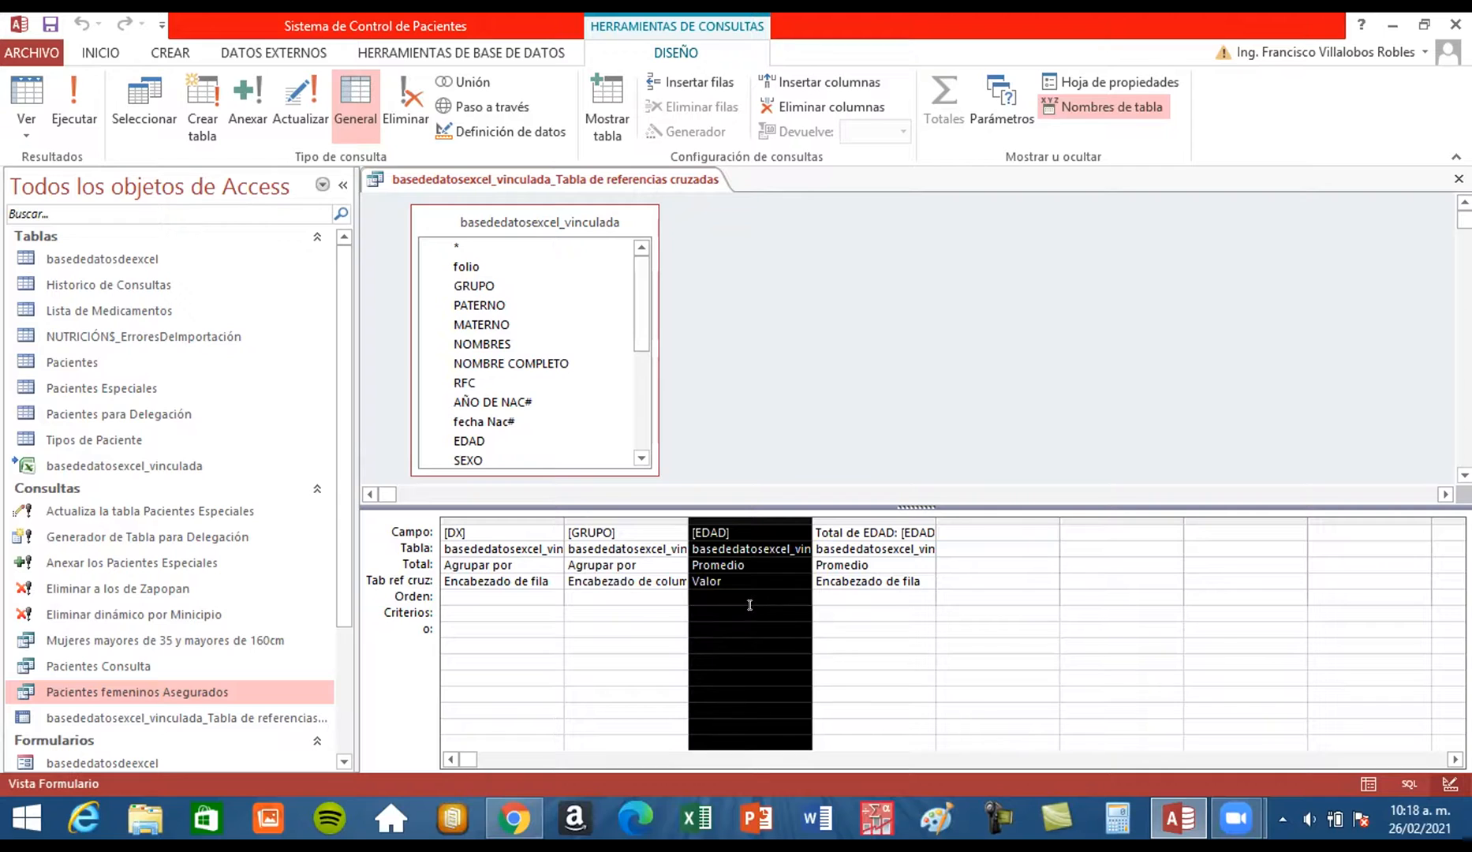
click(752, 609)
click(730, 532)
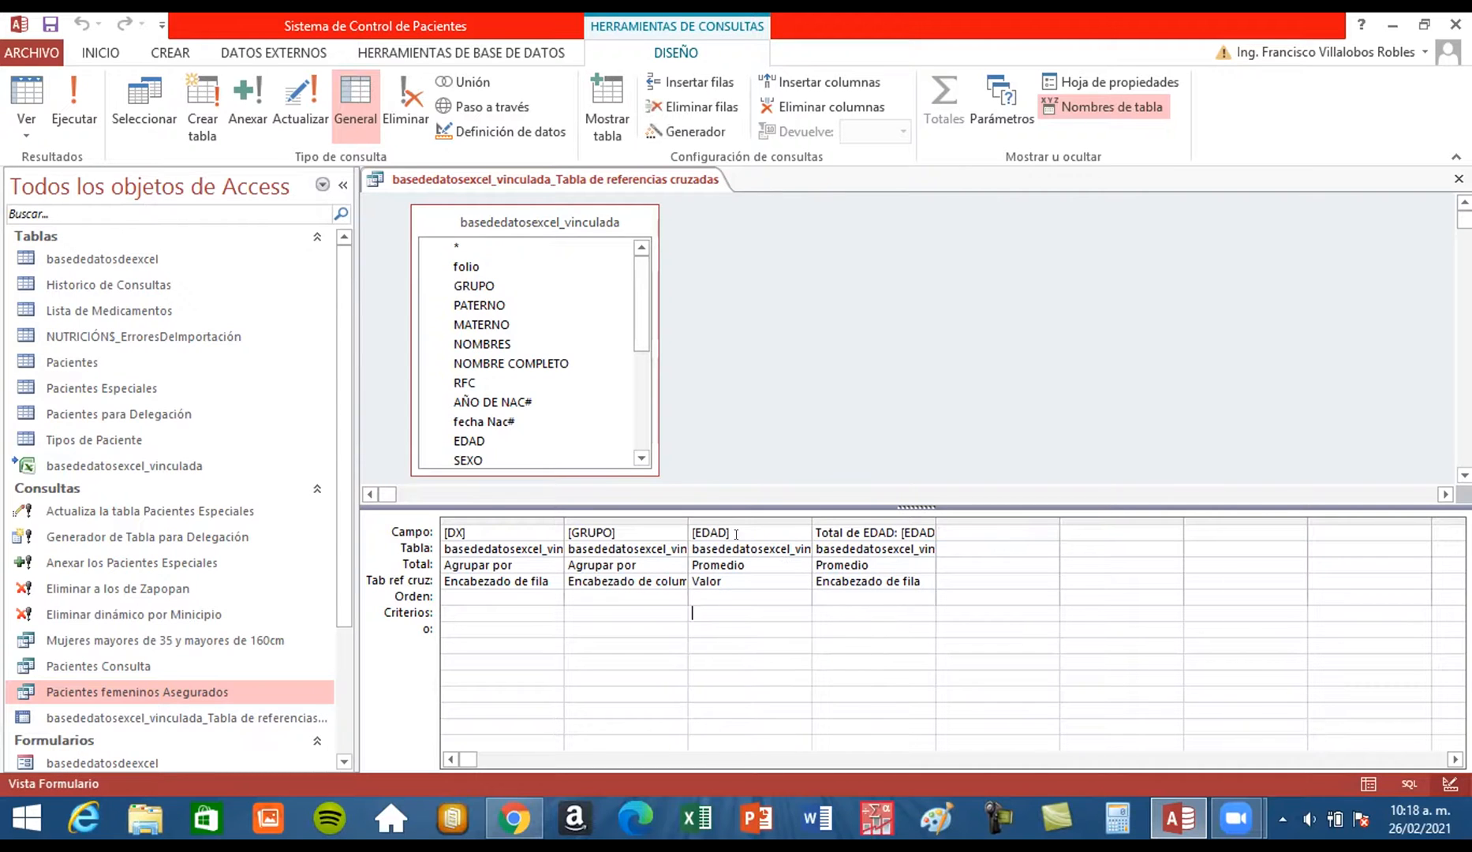
click(748, 554)
click(748, 565)
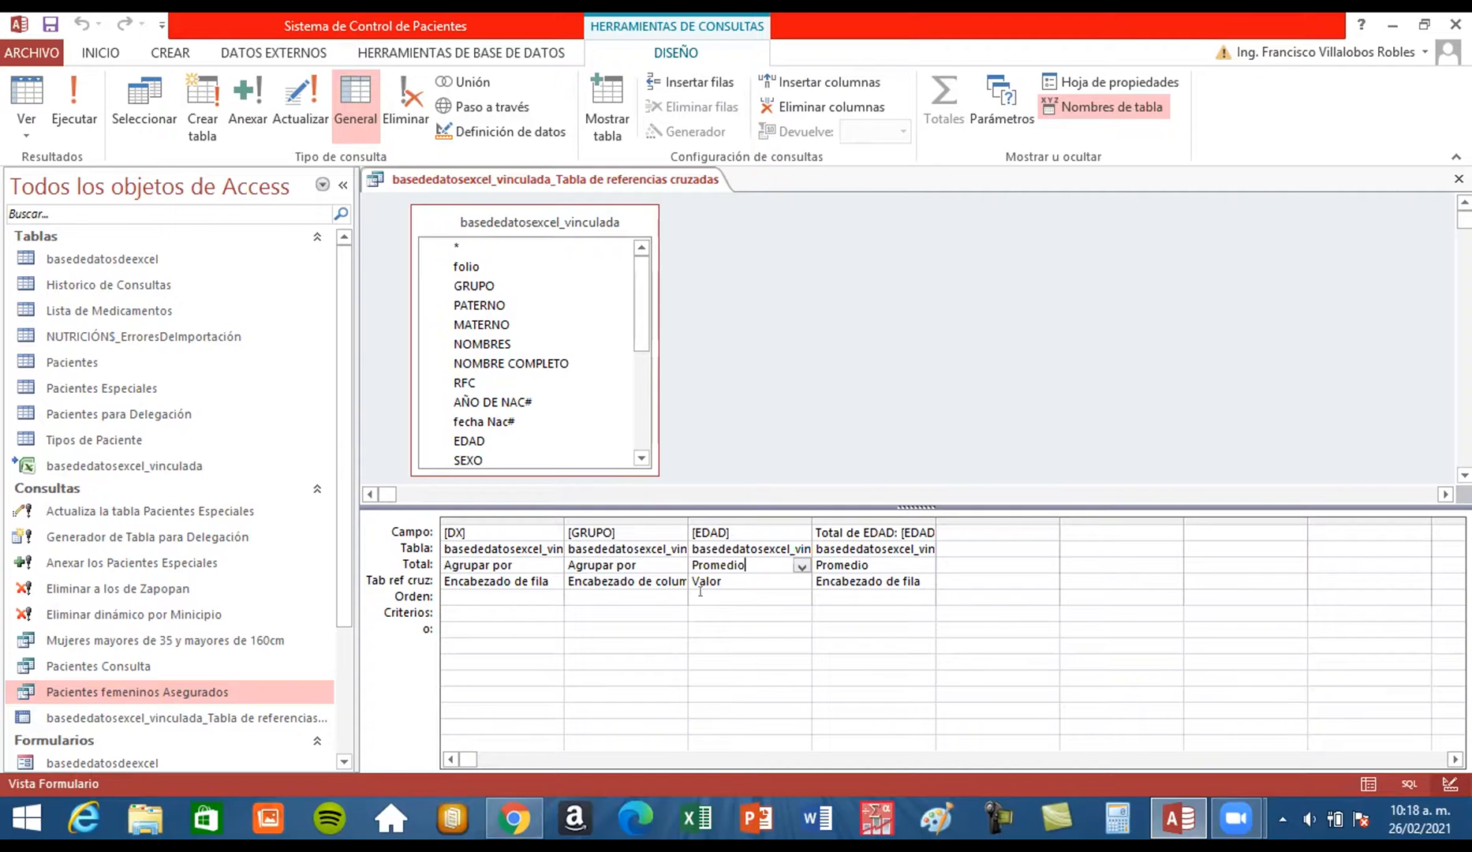
click(732, 573)
key(Up)
Widen the Total de EDAD column in the design grid to show its full expression, and review its table, total and crosstab settings
click(879, 521)
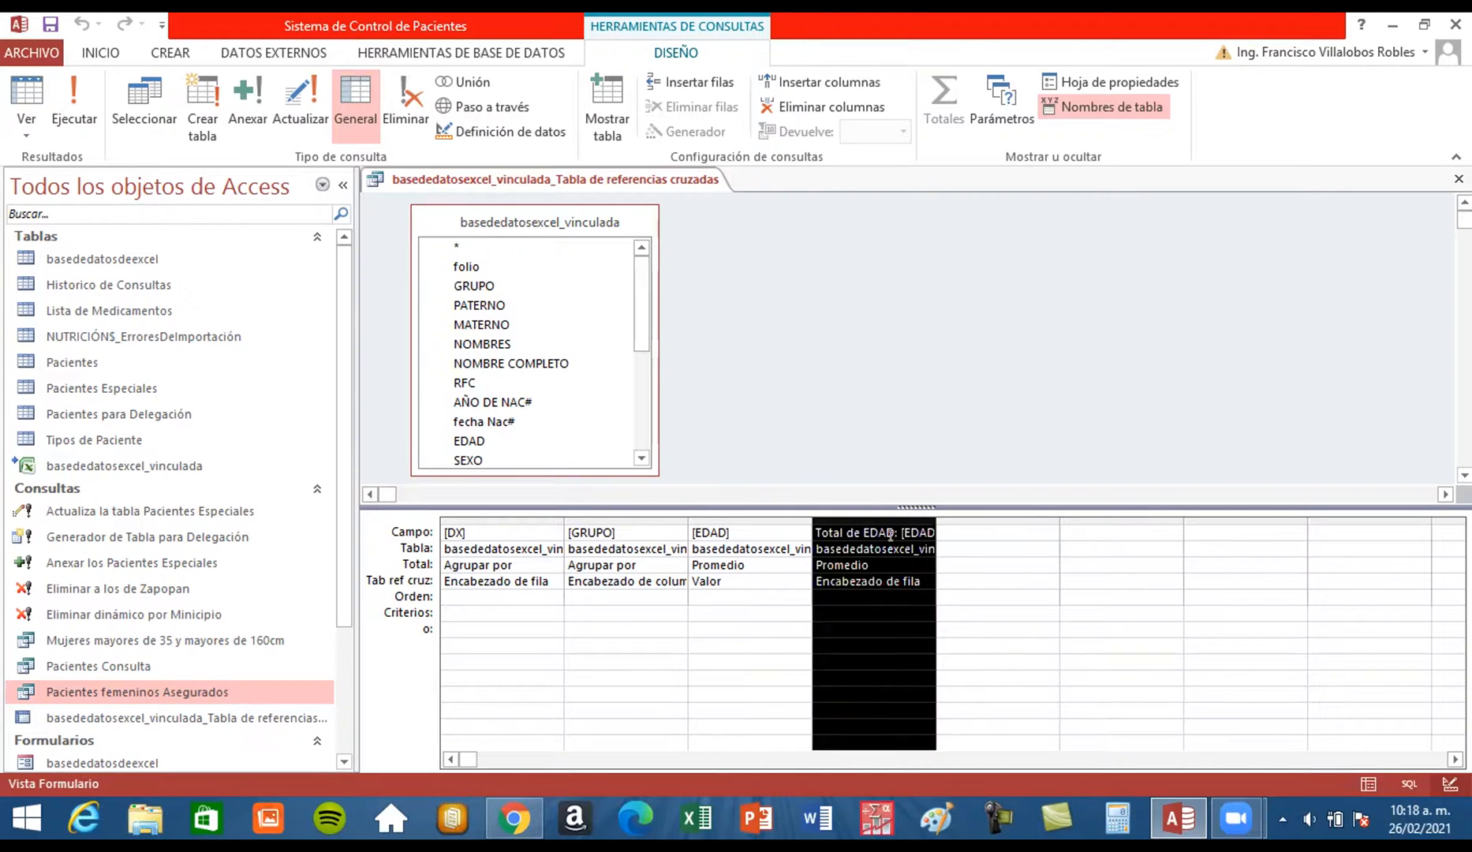
click(896, 636)
drag(937, 518, 994, 505)
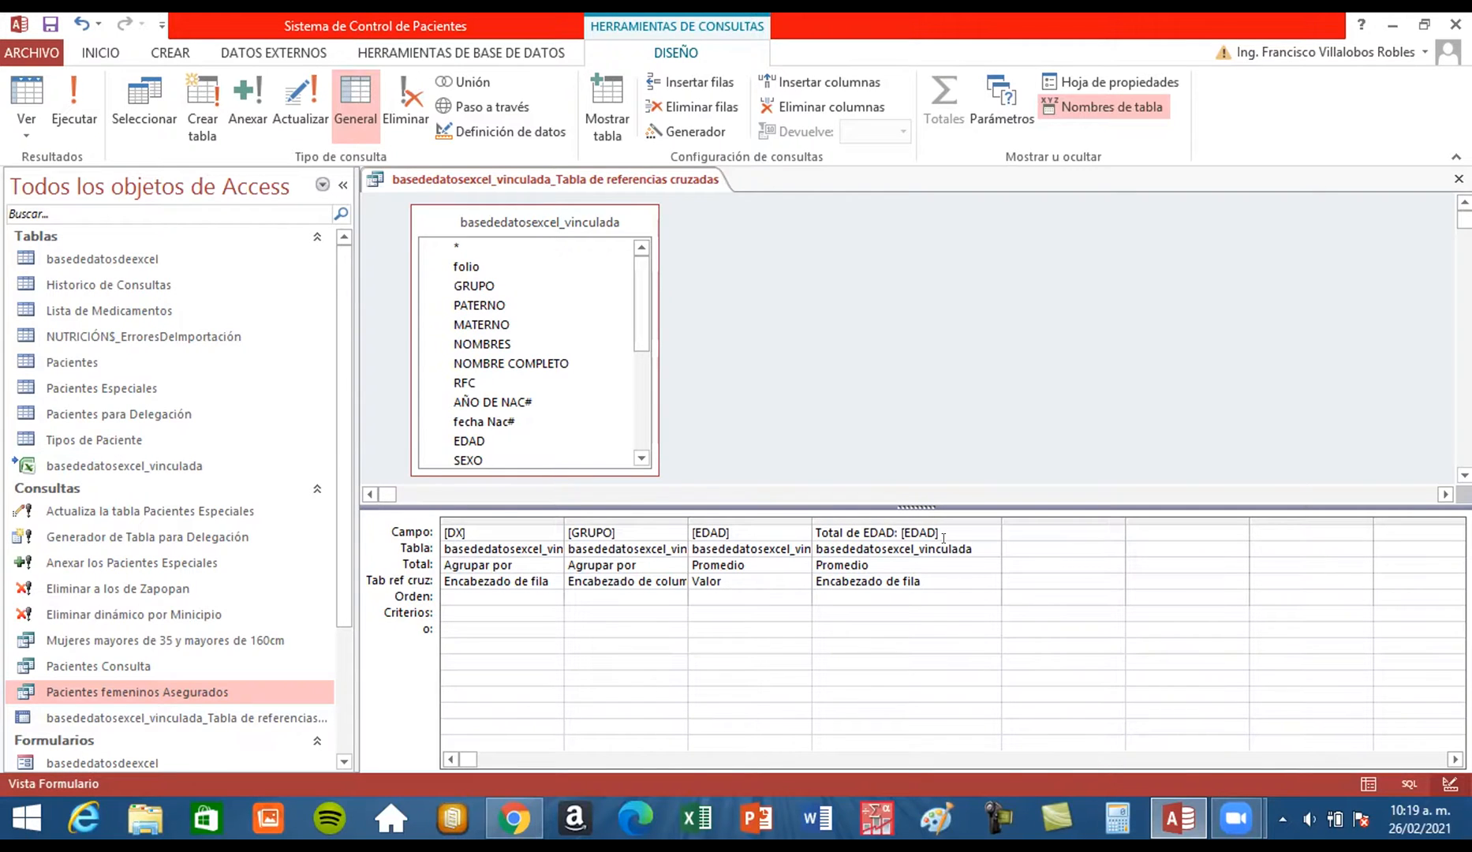
click(921, 552)
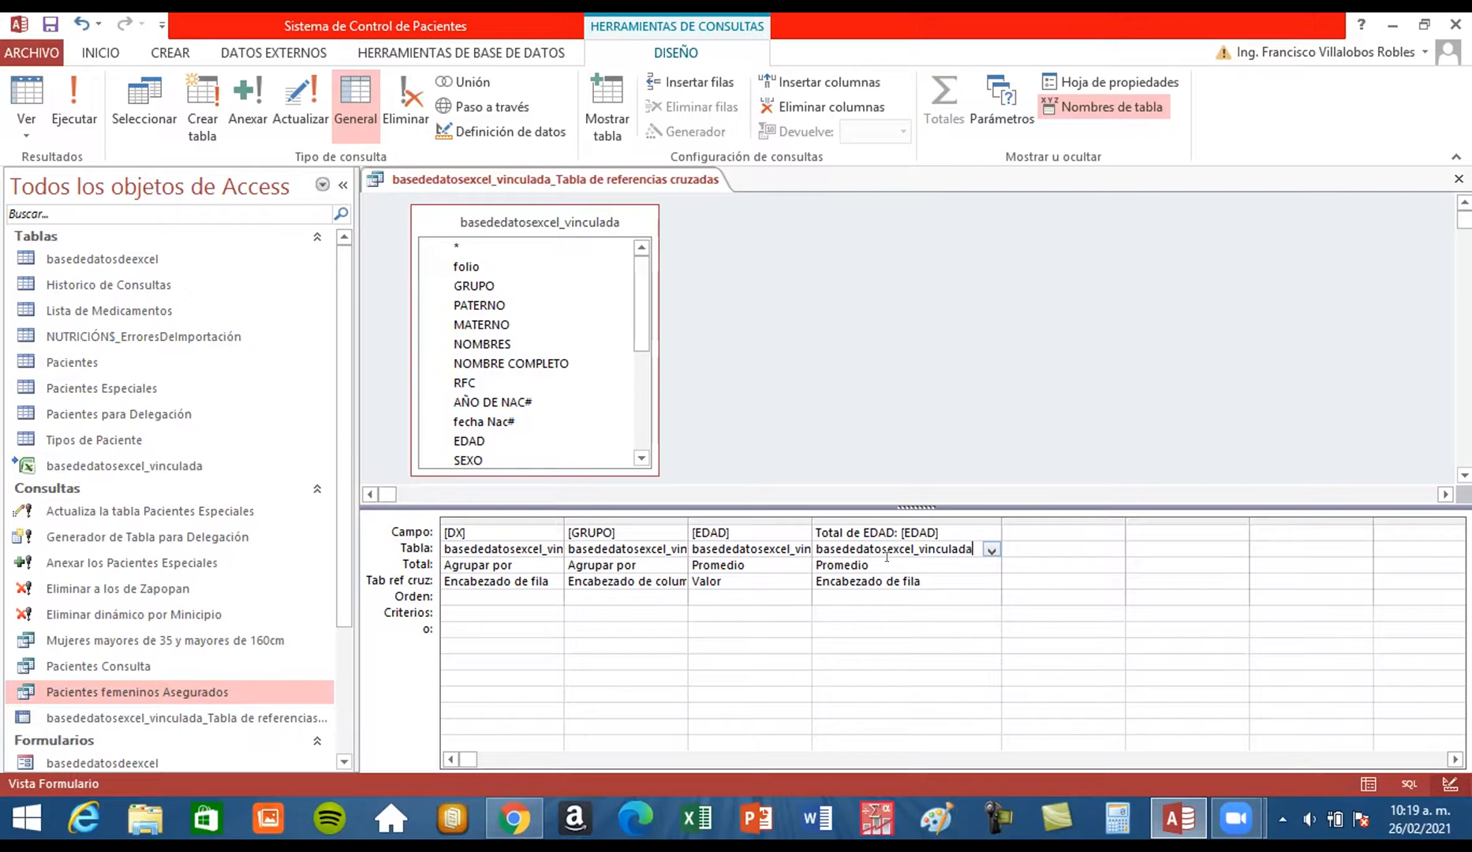
key(Down)
click(923, 574)
click(508, 586)
click(904, 562)
Change the caption of the Total de EDAD field to Promedio de EDAD, keeping its [EDAD] expression
click(920, 529)
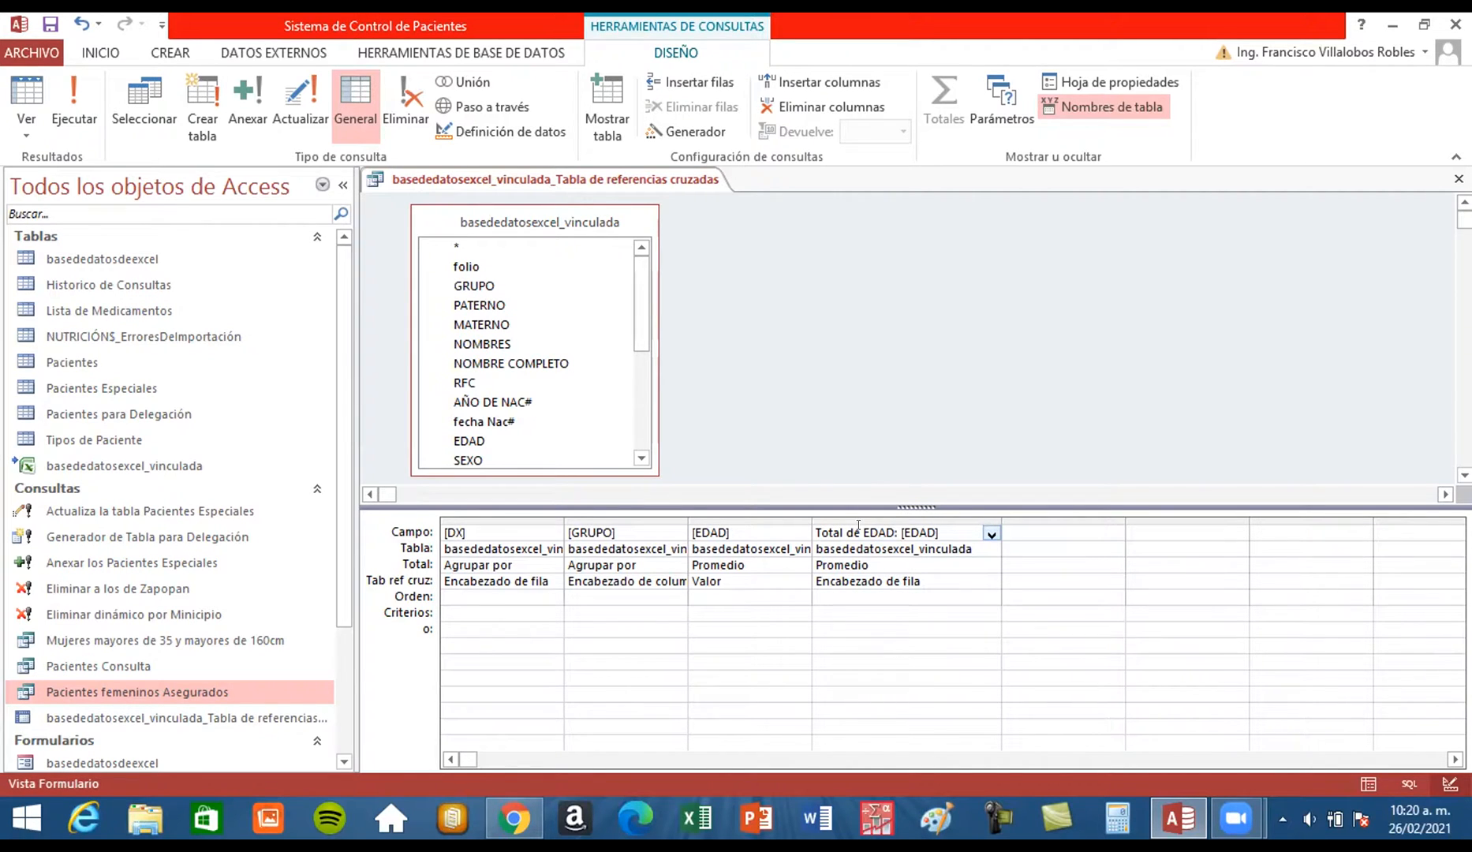
key(Left)
key(Left)
key(Left)
key(Left)
key(Left)
key(Left)
key(Left)
key(Left)
key(Left)
key(Left)
key(Left)
key(Left)
key(BackSpace)
key(BackSpace)
key(BackSpace)
key(BackSpace)
key(BackSpace)
key(BackSpace)
text(Promedio)
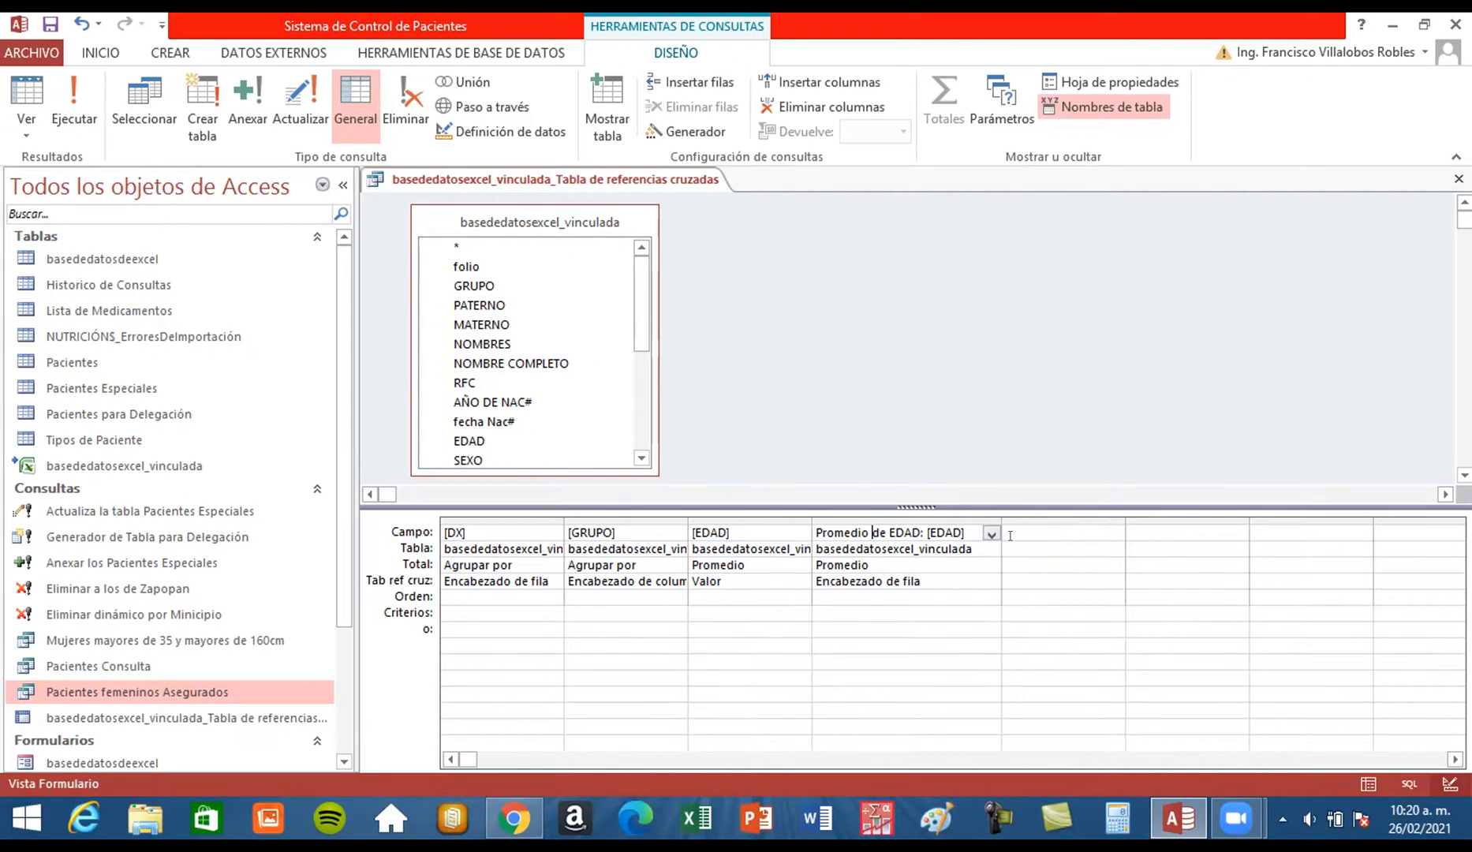
key(BackSpace)
click(942, 525)
Show the query results in Datasheet view and widen the Promedio de EDAD and DX columns
right_click(501, 185)
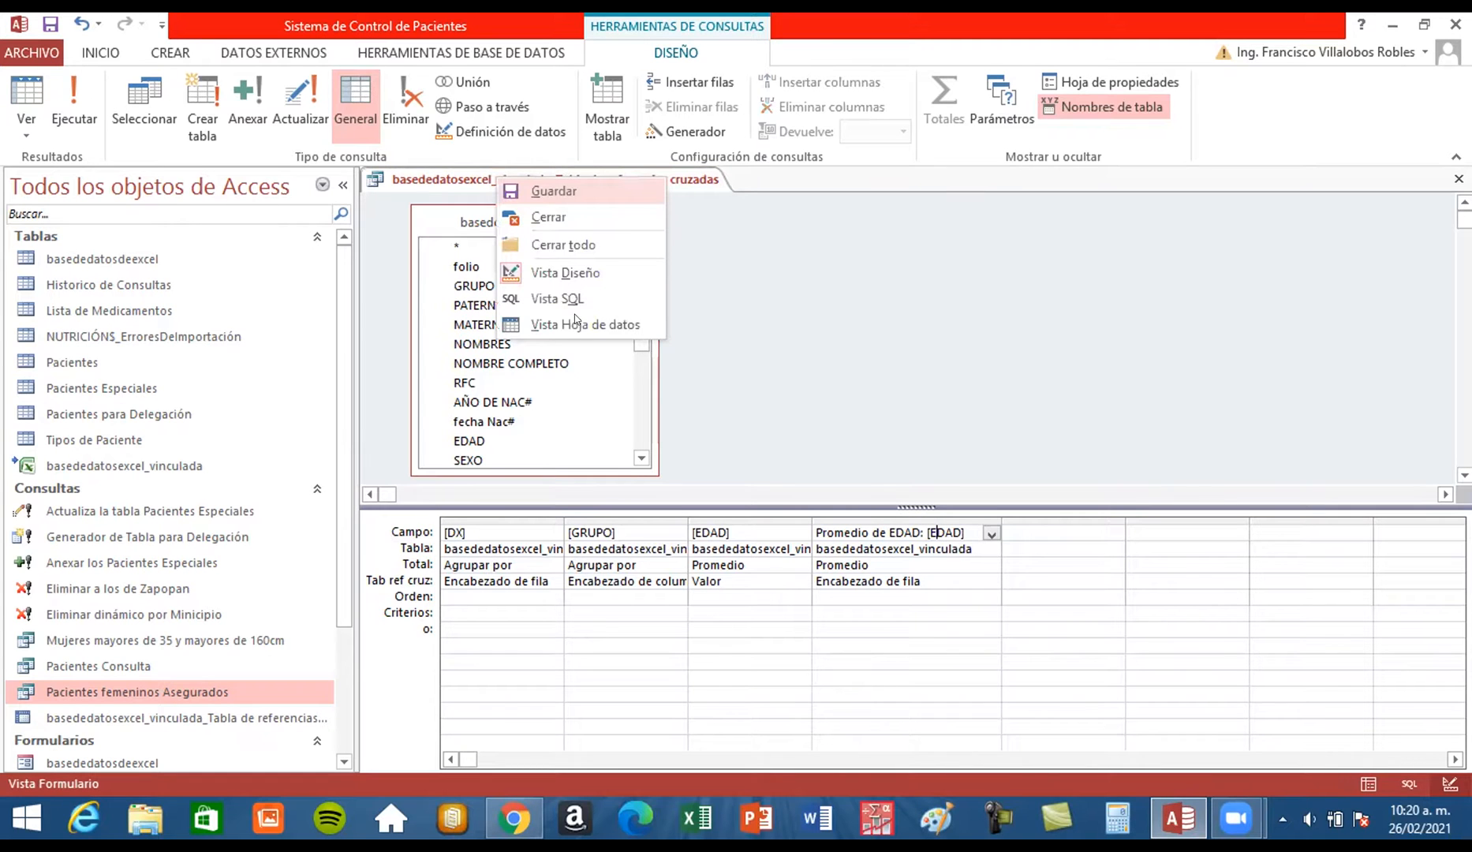
click(584, 325)
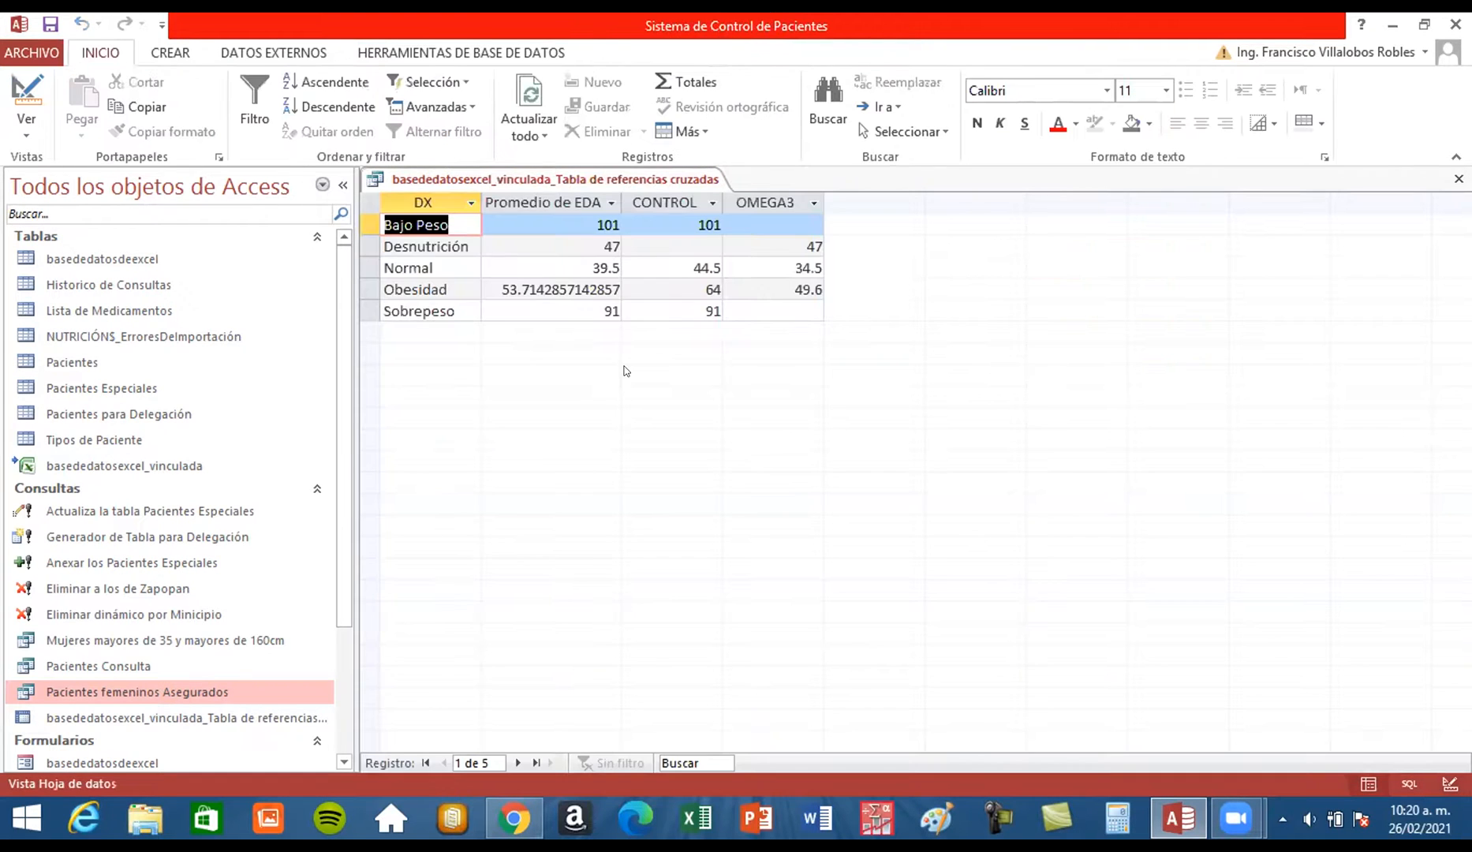
drag(614, 194, 655, 194)
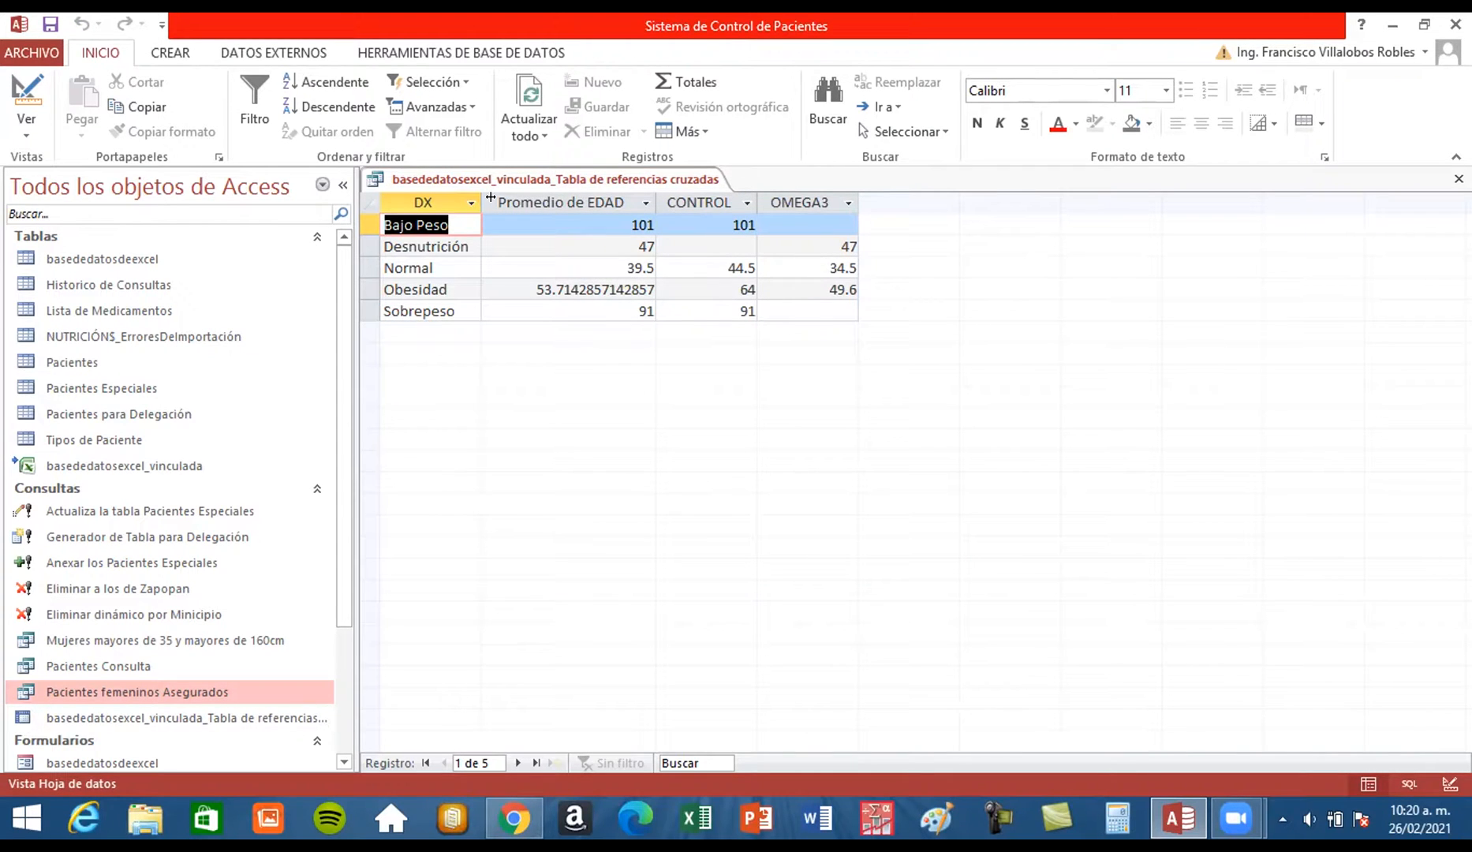
drag(490, 197, 504, 197)
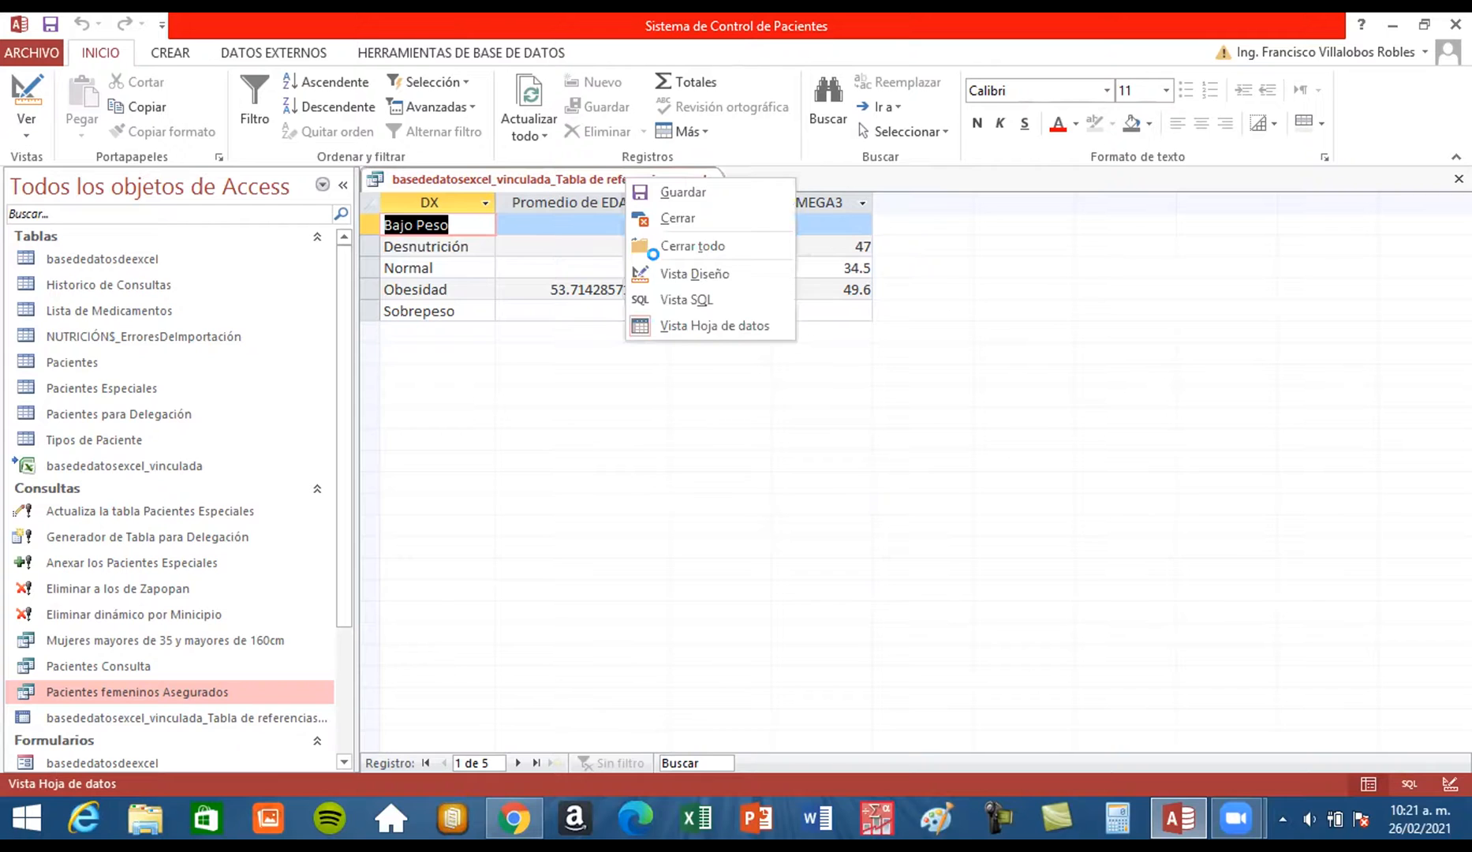
Switch the crosstab query to Design view and set the total function of the EDAD value column to Máx
click(664, 273)
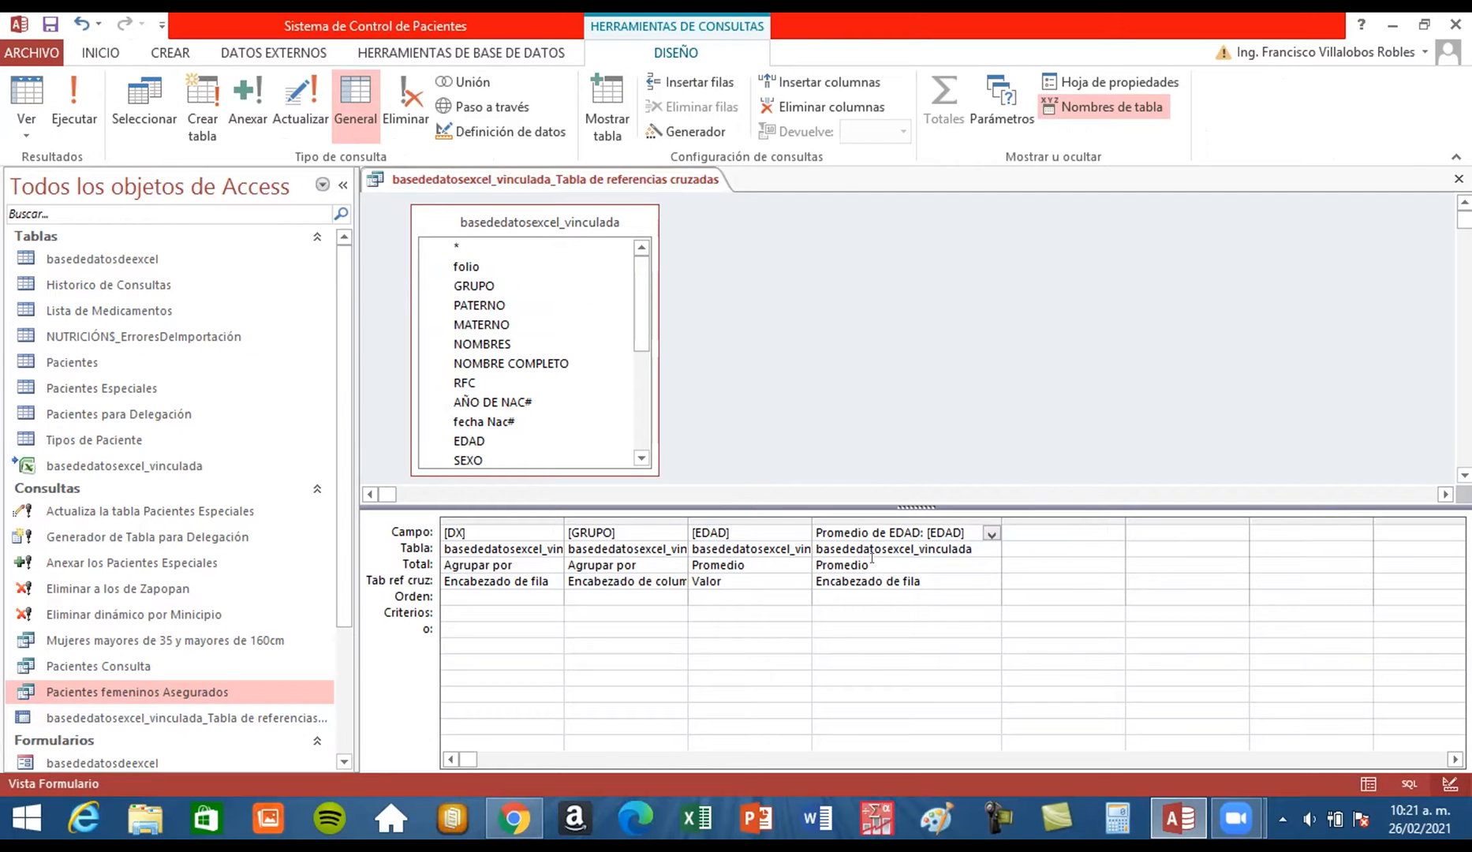
click(872, 560)
click(738, 565)
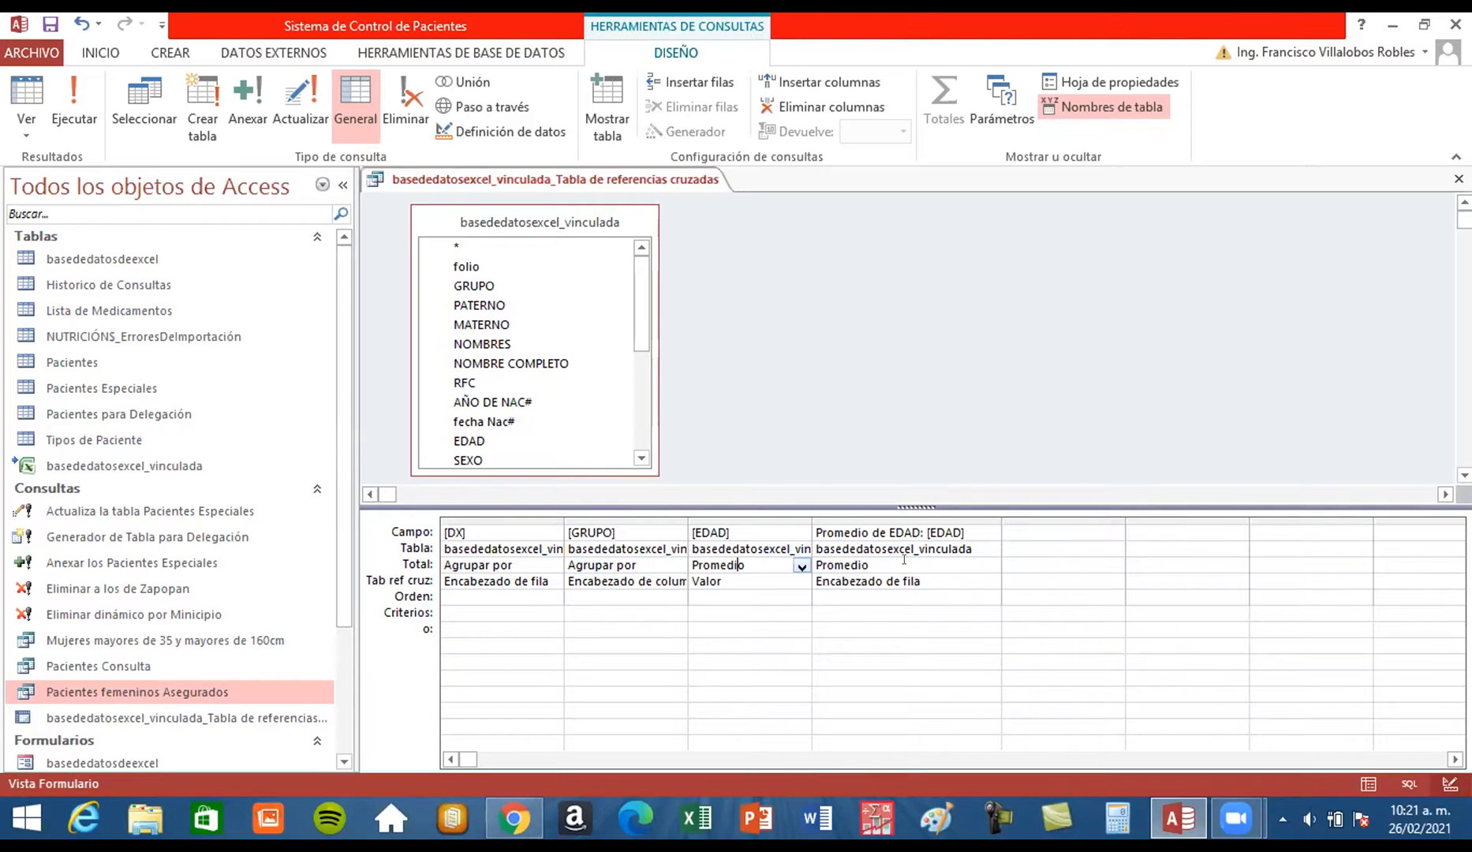
click(801, 567)
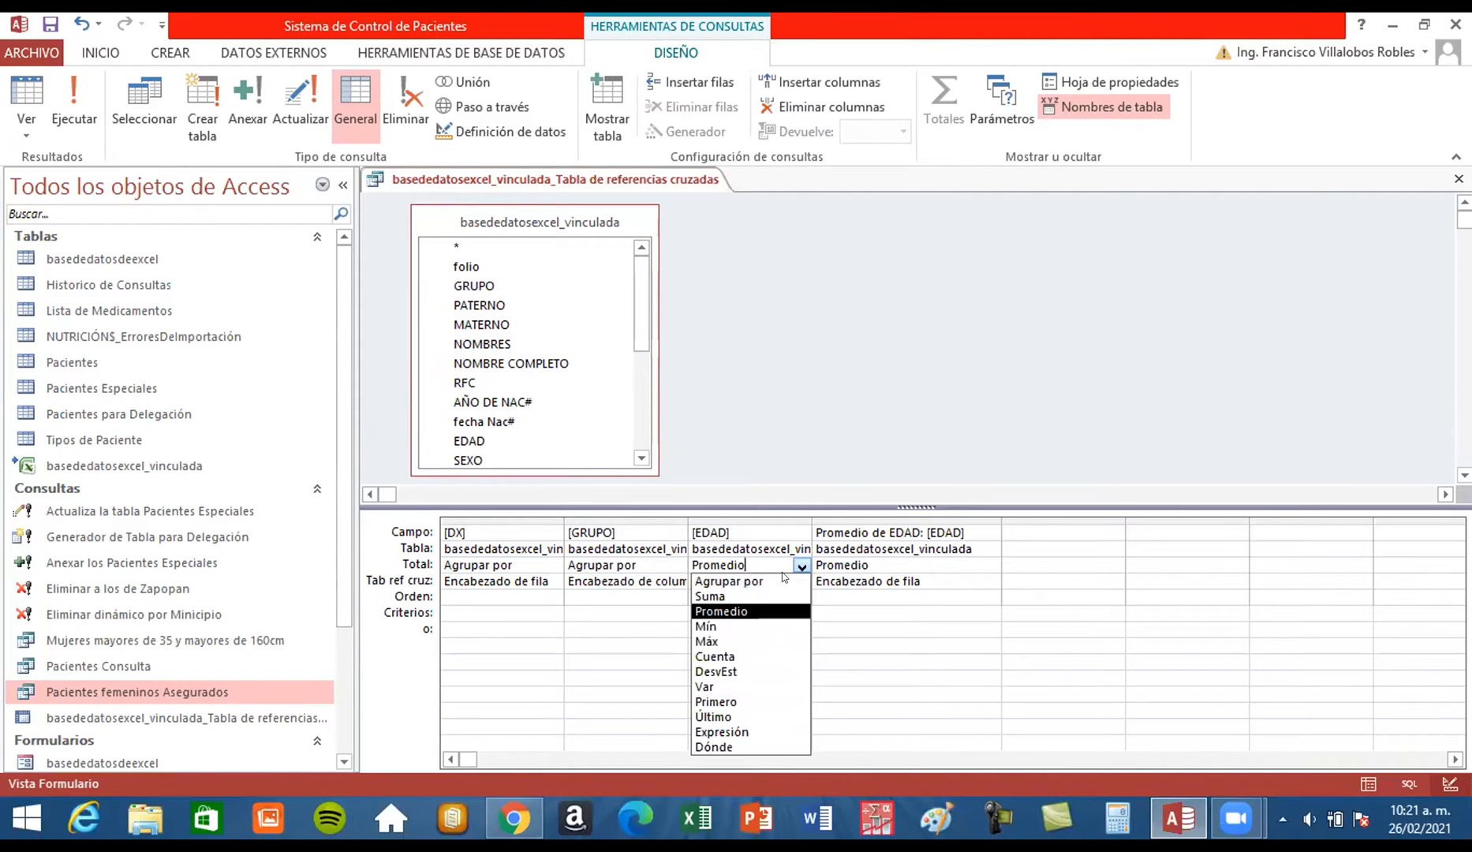
click(756, 627)
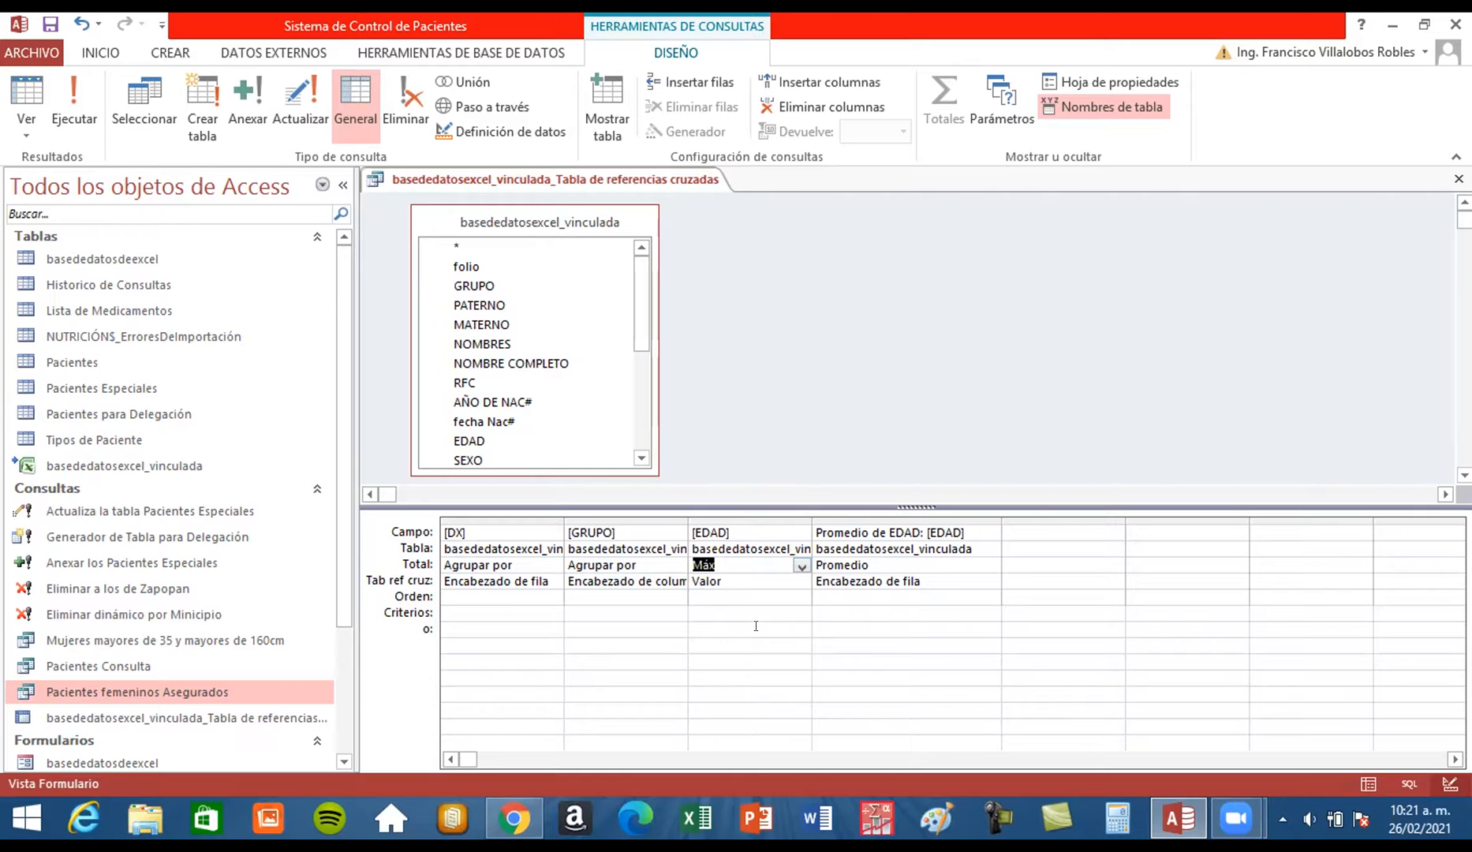
Set the total function of the Promedio de EDAD row heading column to Máx
click(870, 564)
right_click(989, 569)
click(991, 567)
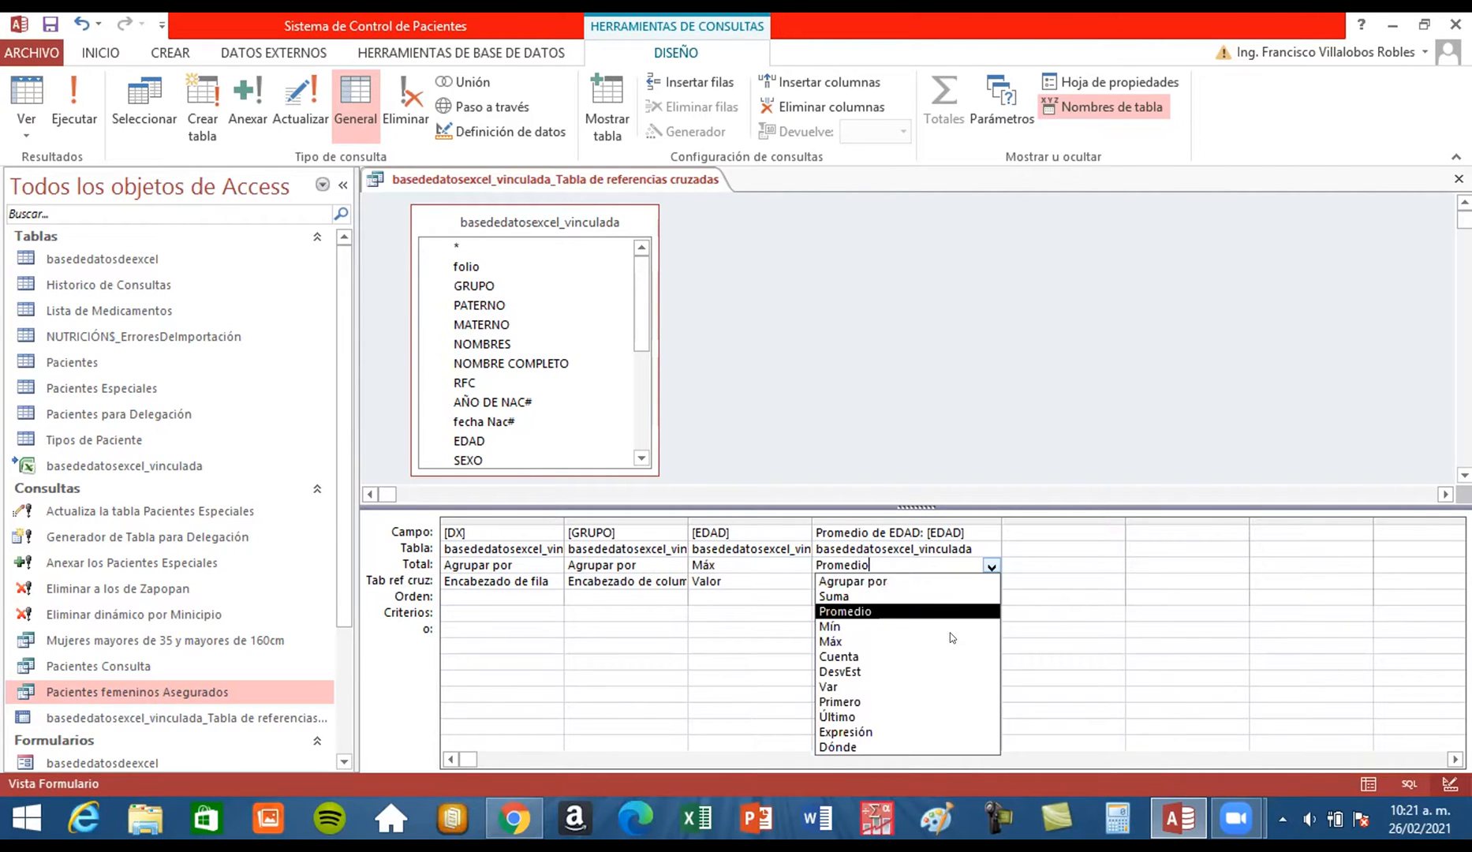
click(940, 639)
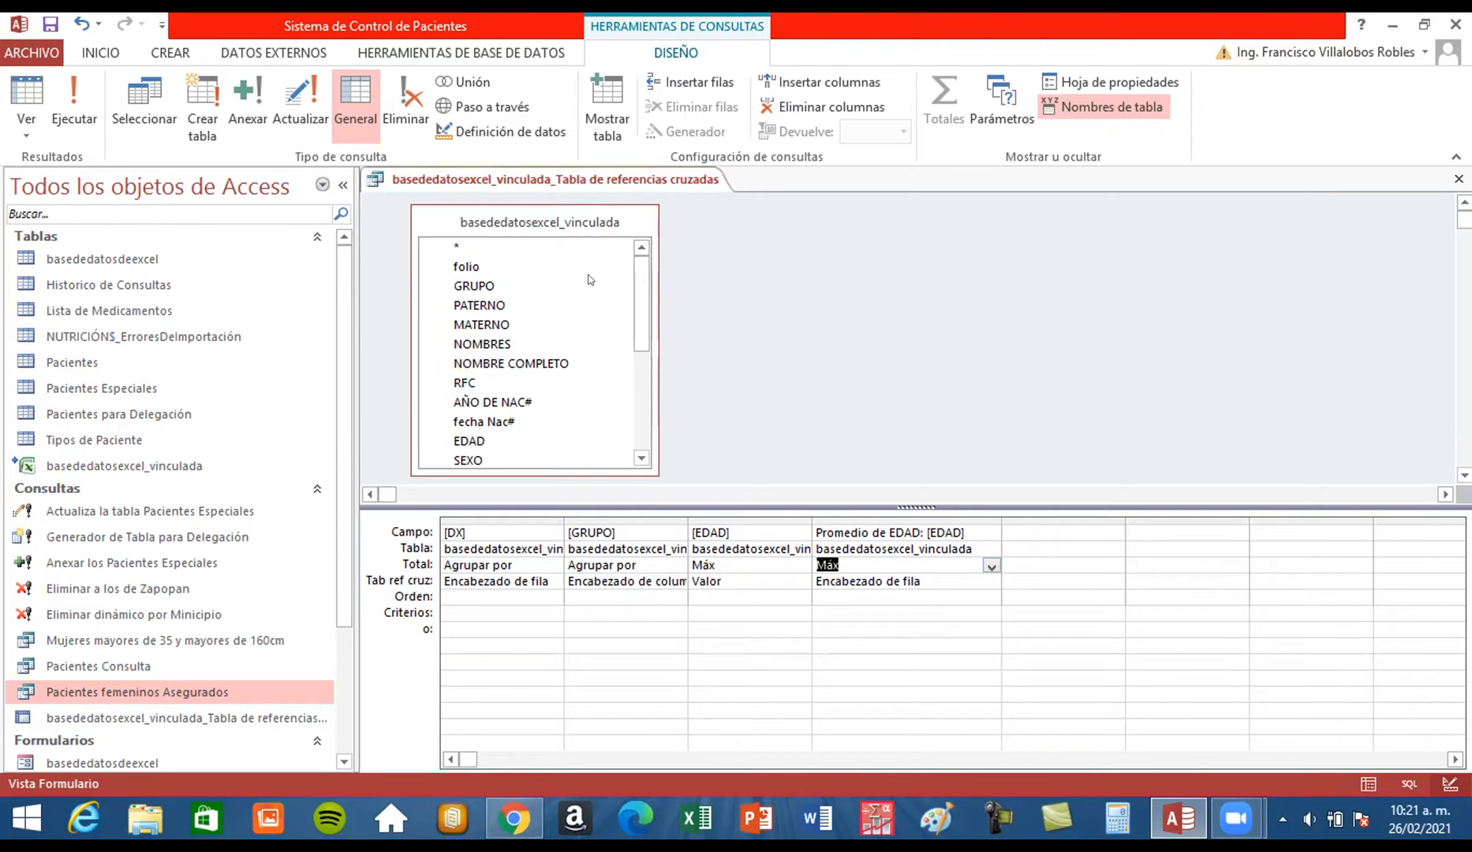
Show the query in Datasheet view and examine the maximum ages per DX in the CONTROL and OMEGA3 columns
right_click(544, 181)
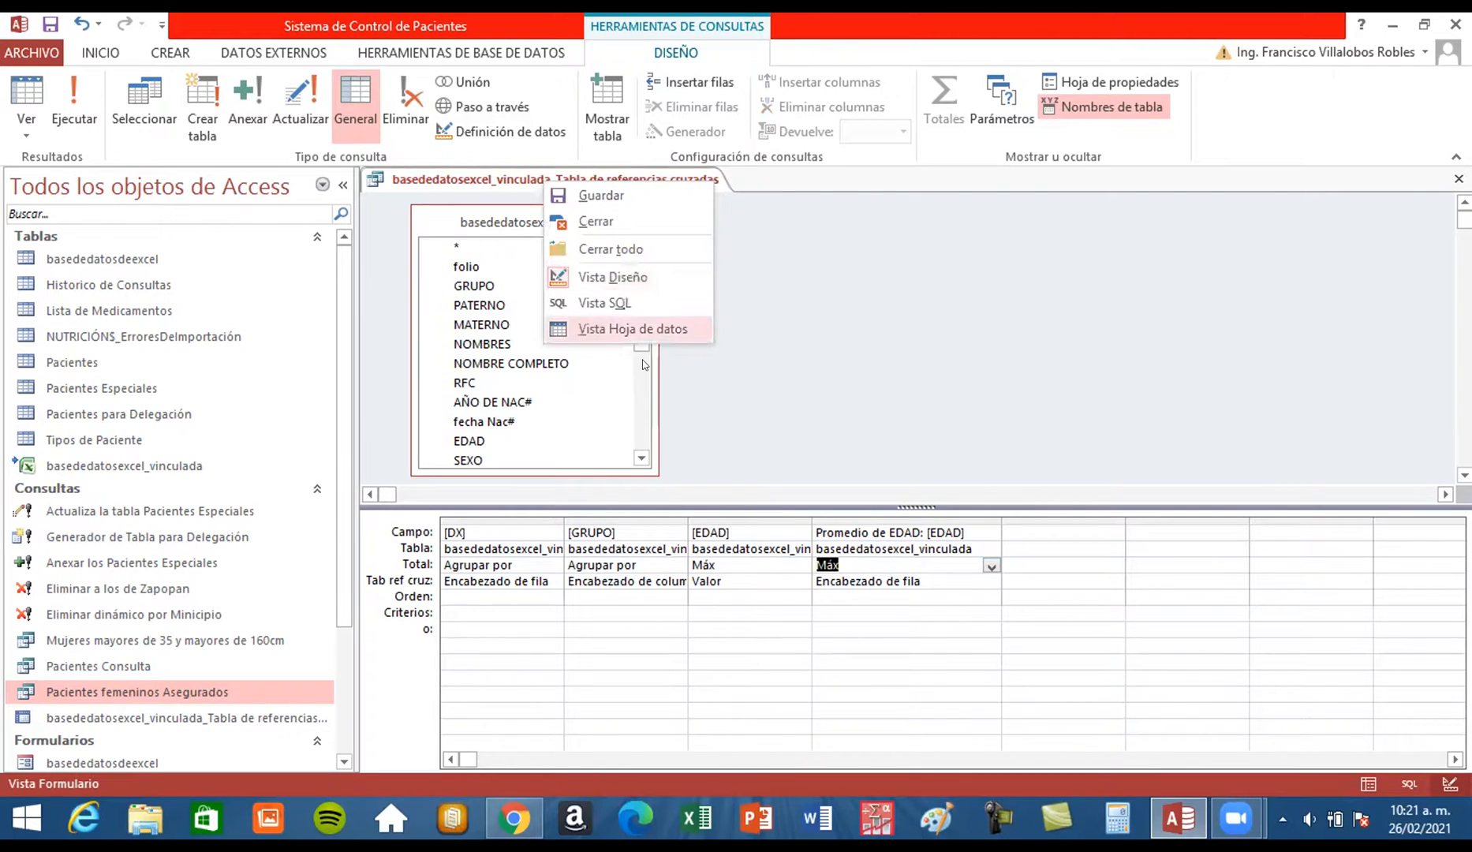
click(631, 330)
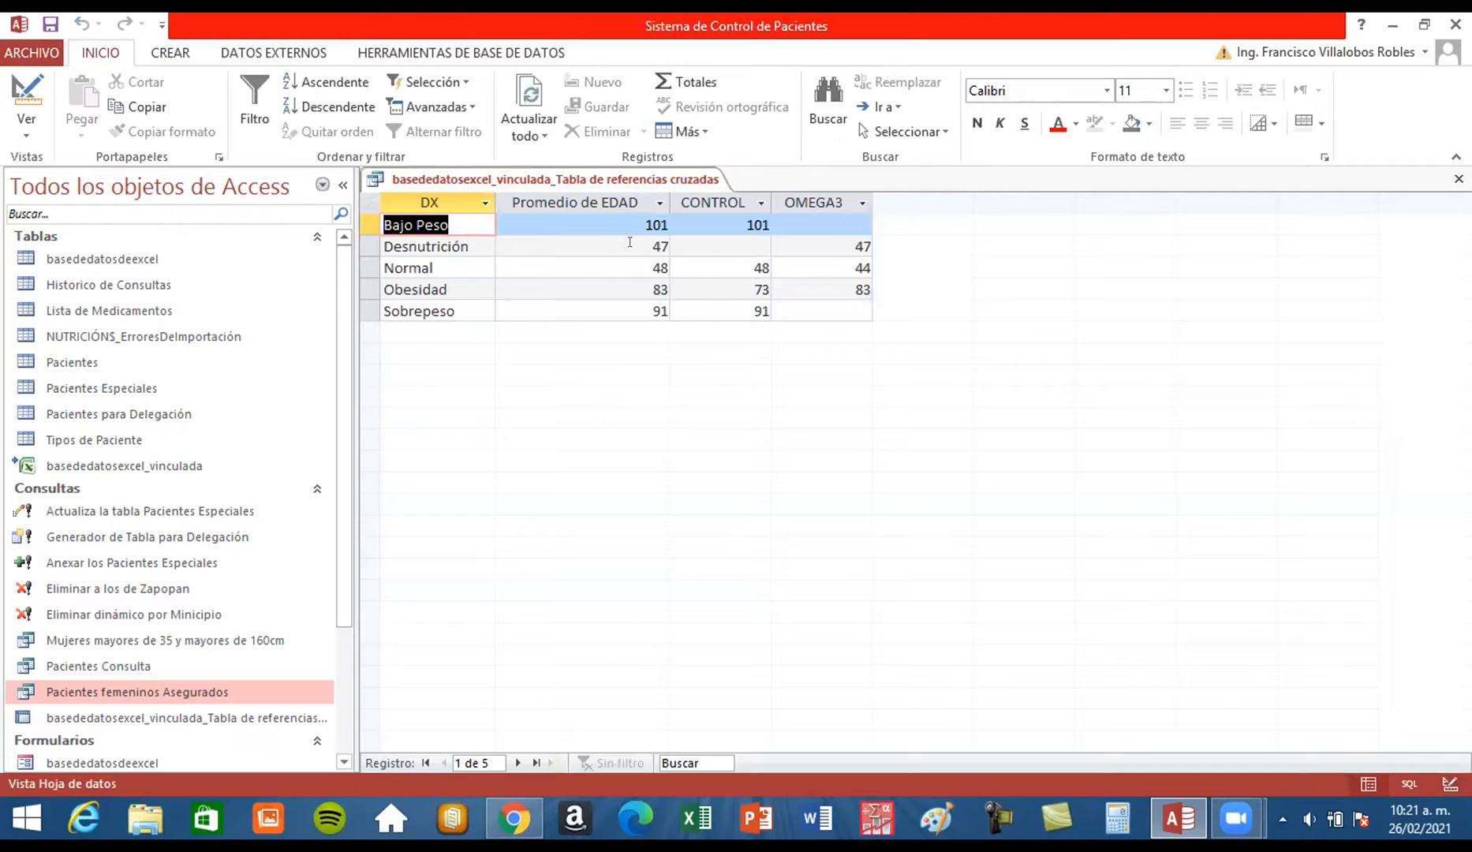
click(630, 242)
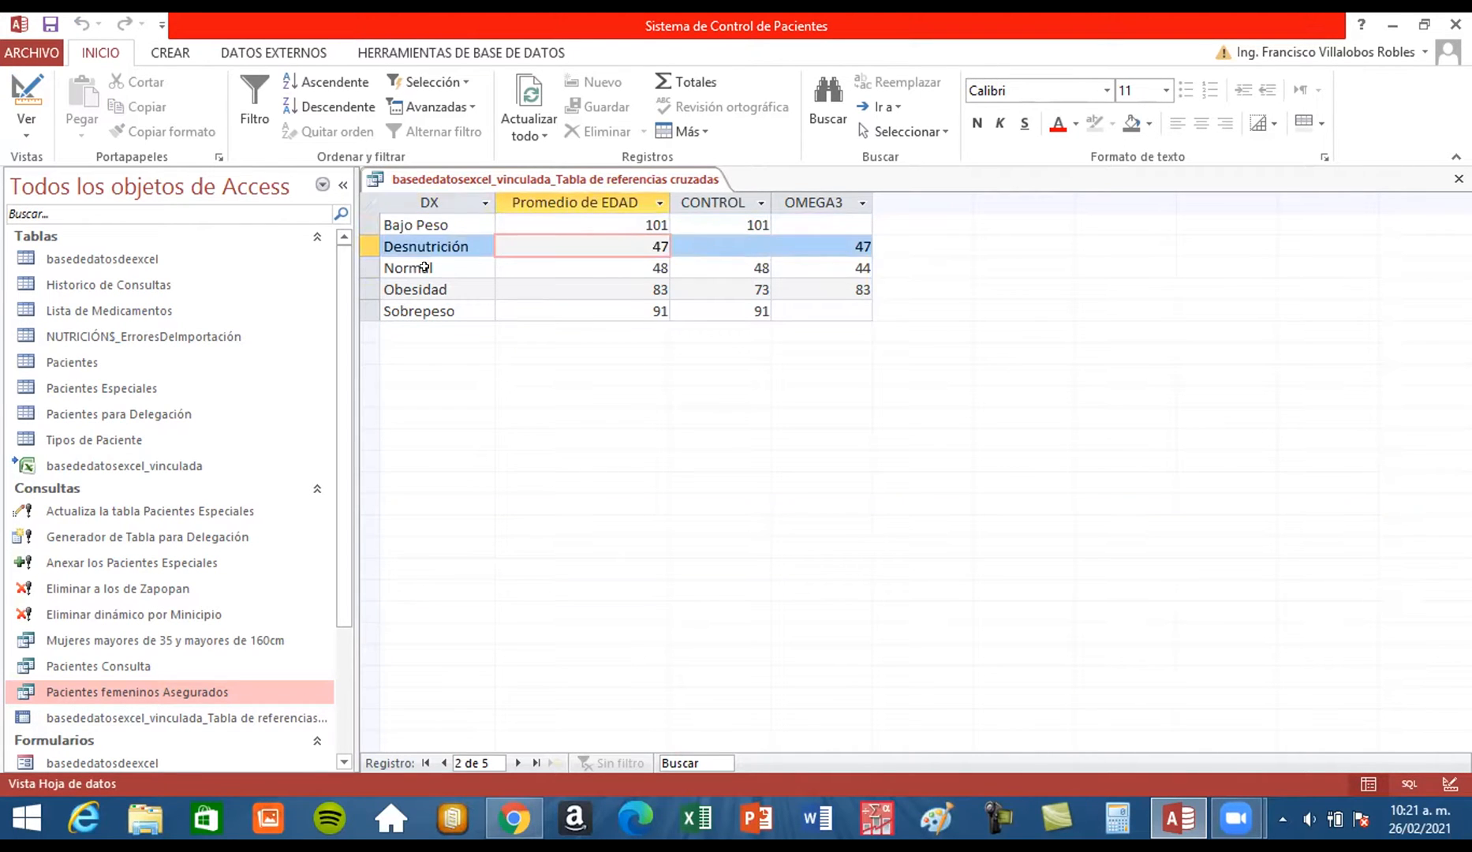
click(730, 267)
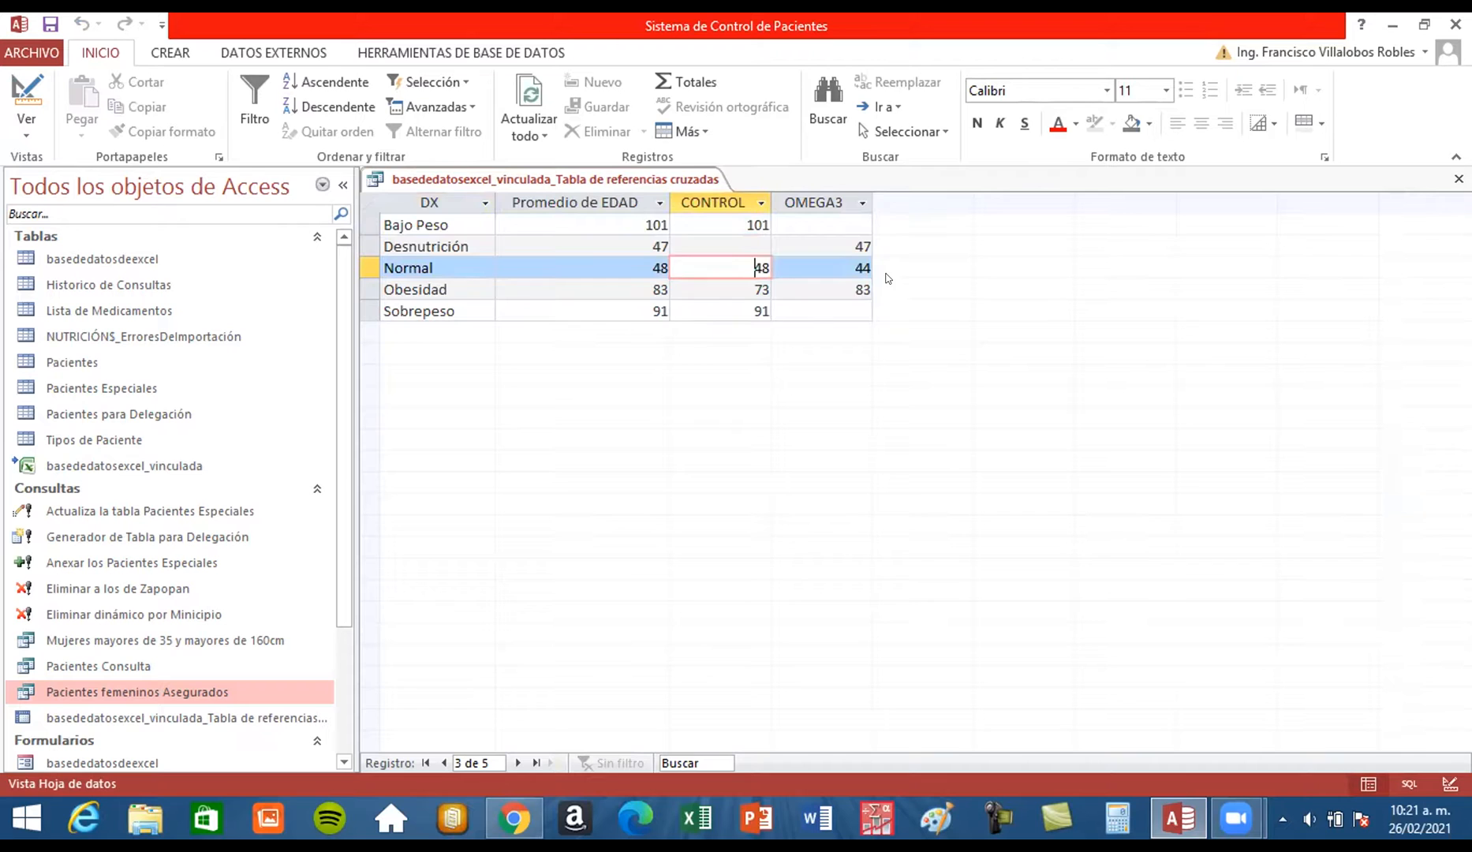
click(883, 272)
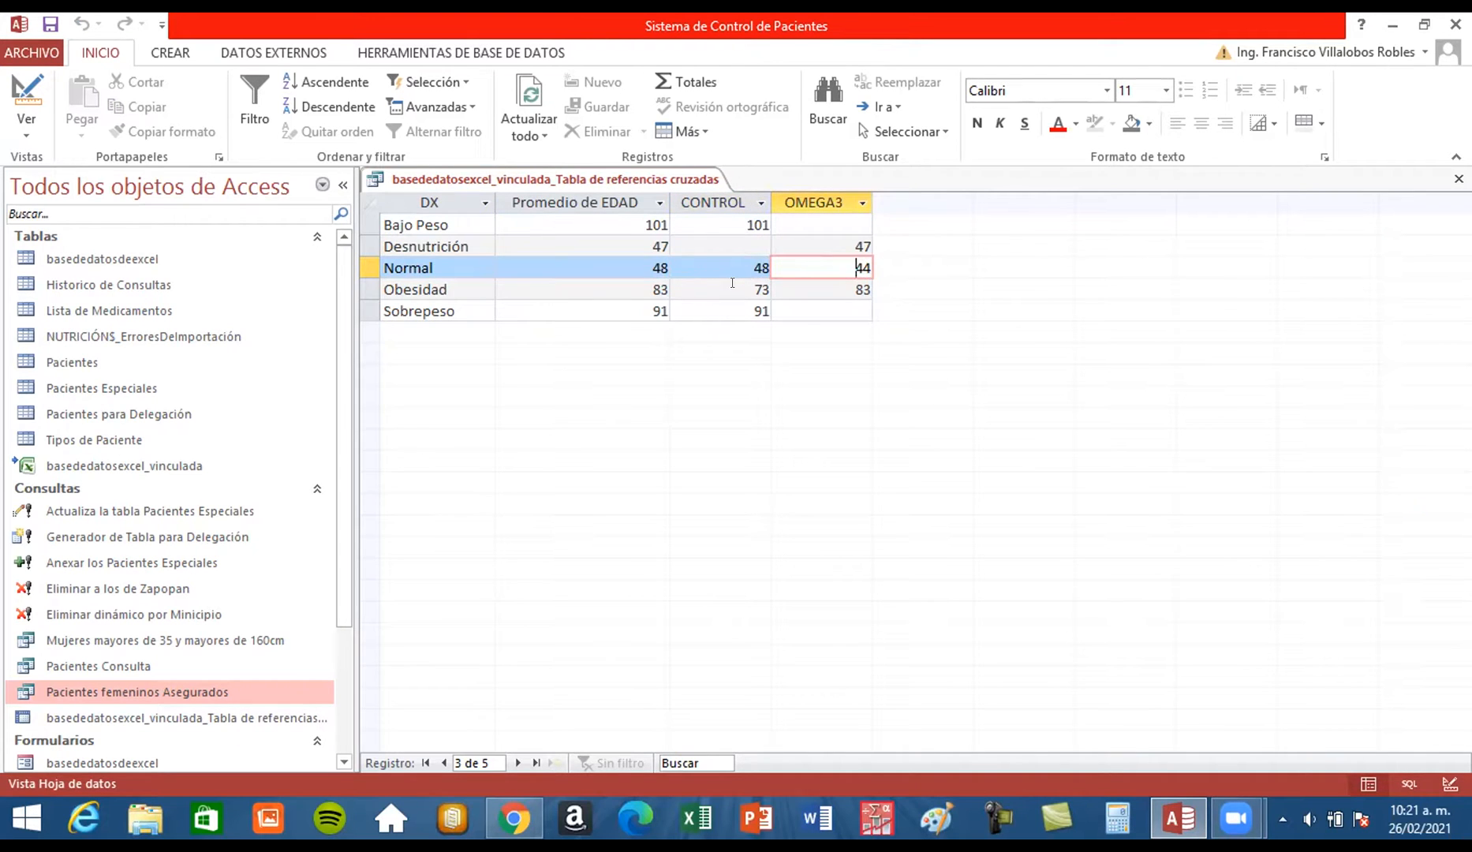
click(732, 283)
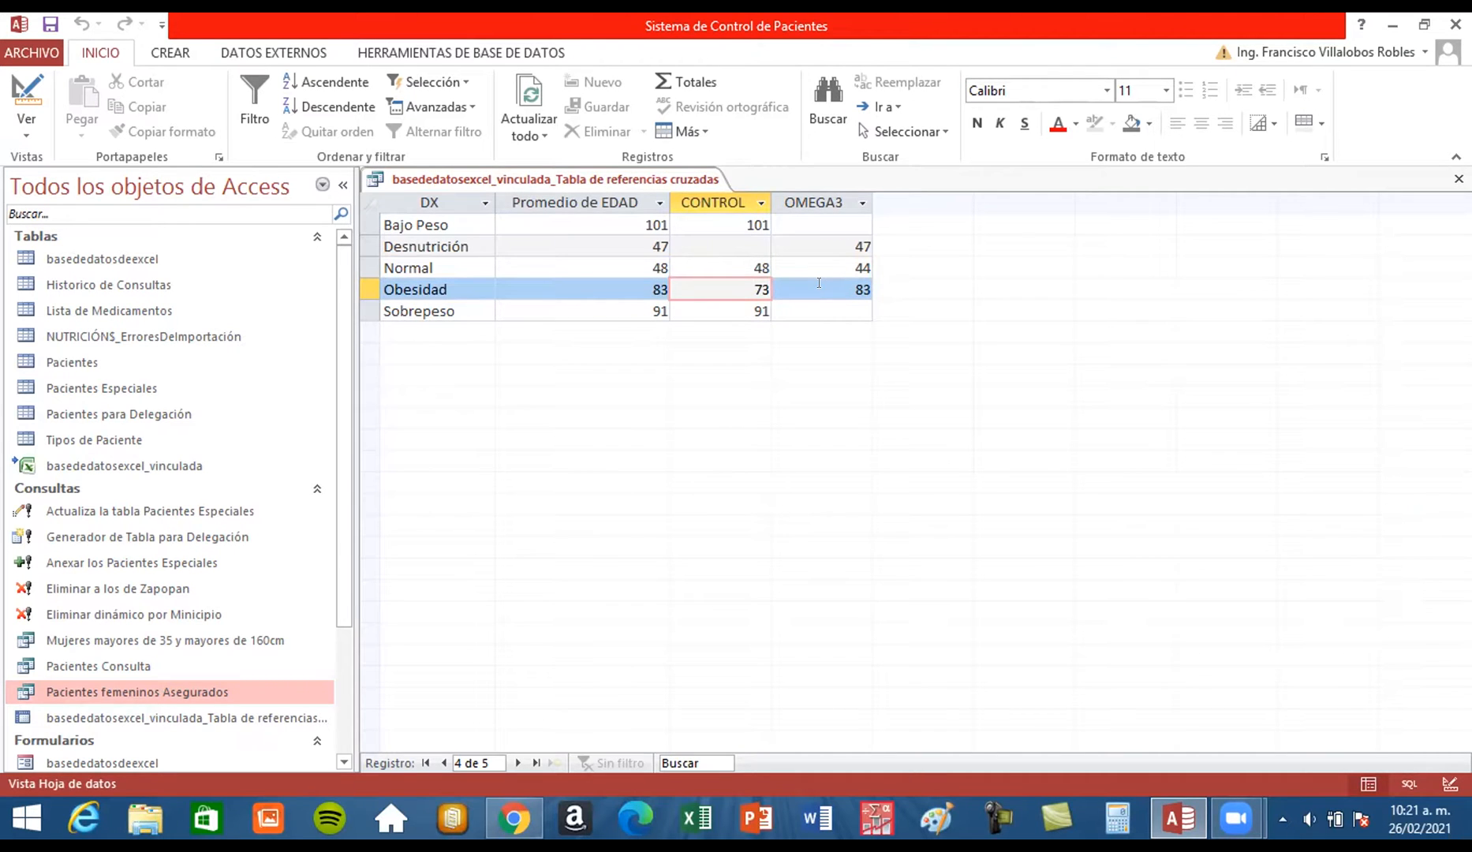
click(820, 285)
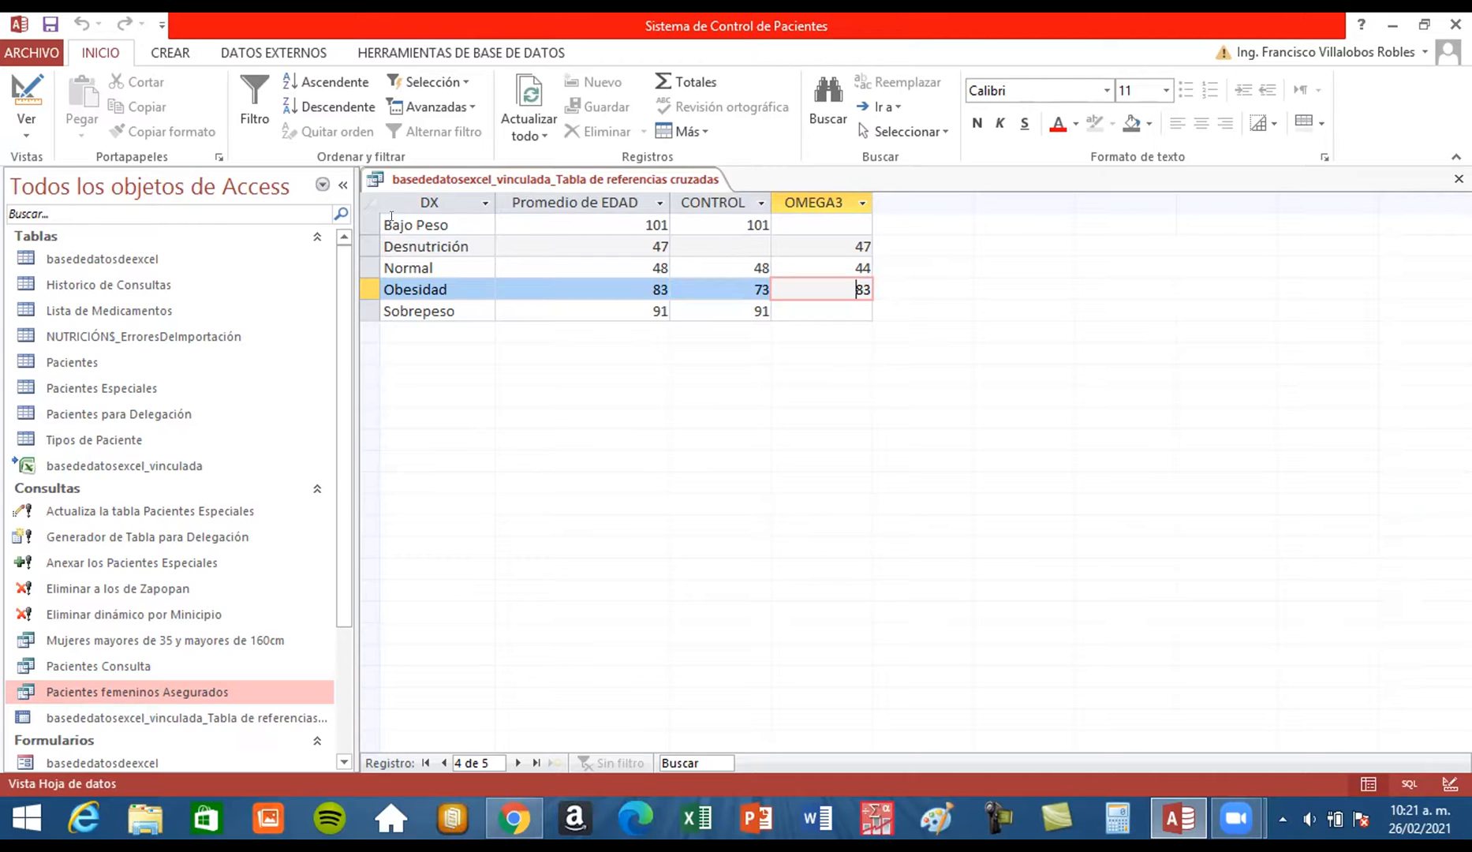
click(369, 225)
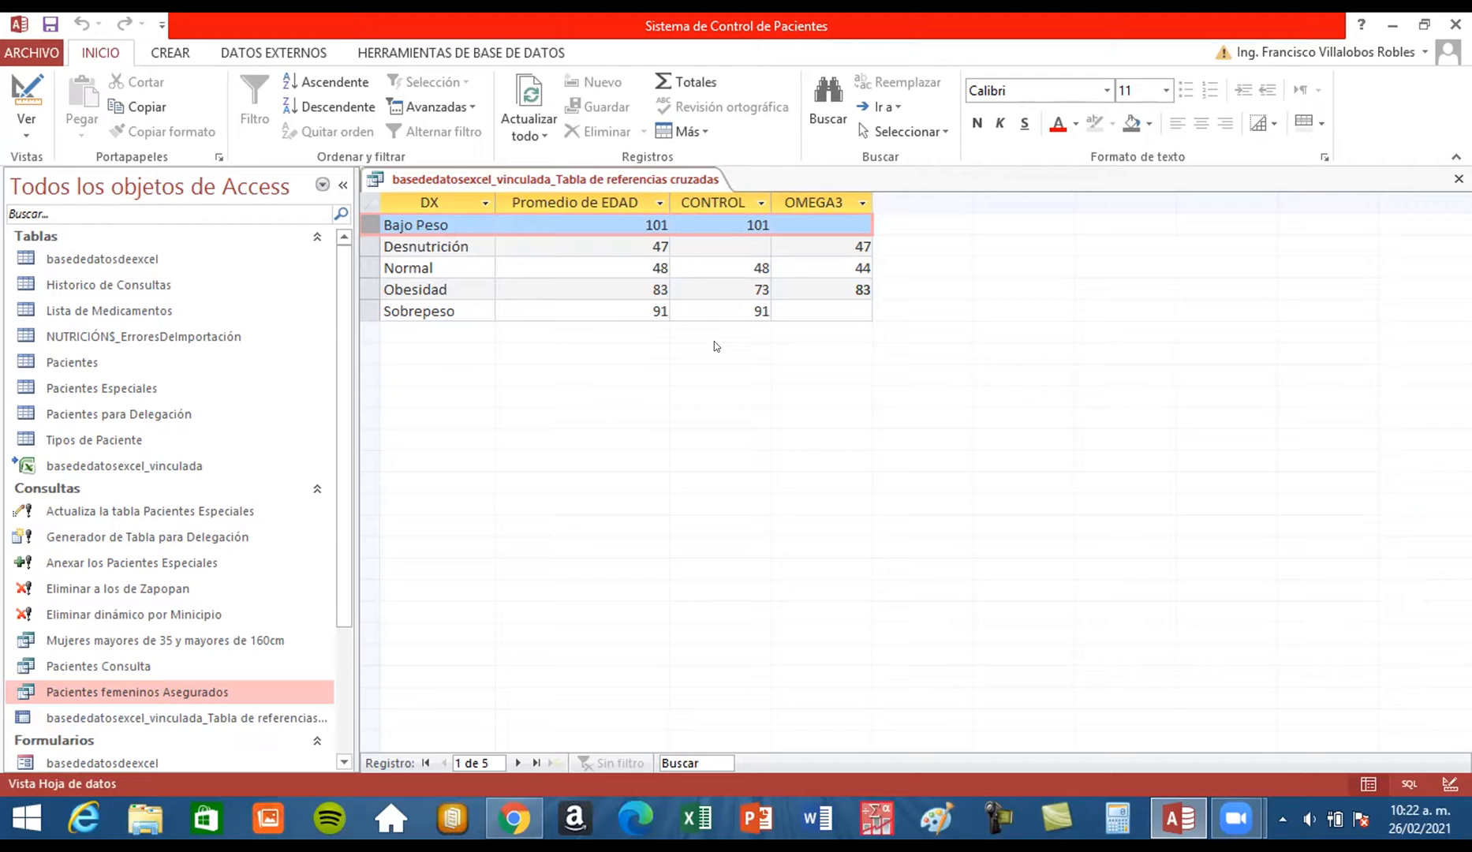
Return to Design view and add another EDAD field from basededatosexcel_vinculada to the query grid
right_click(667, 176)
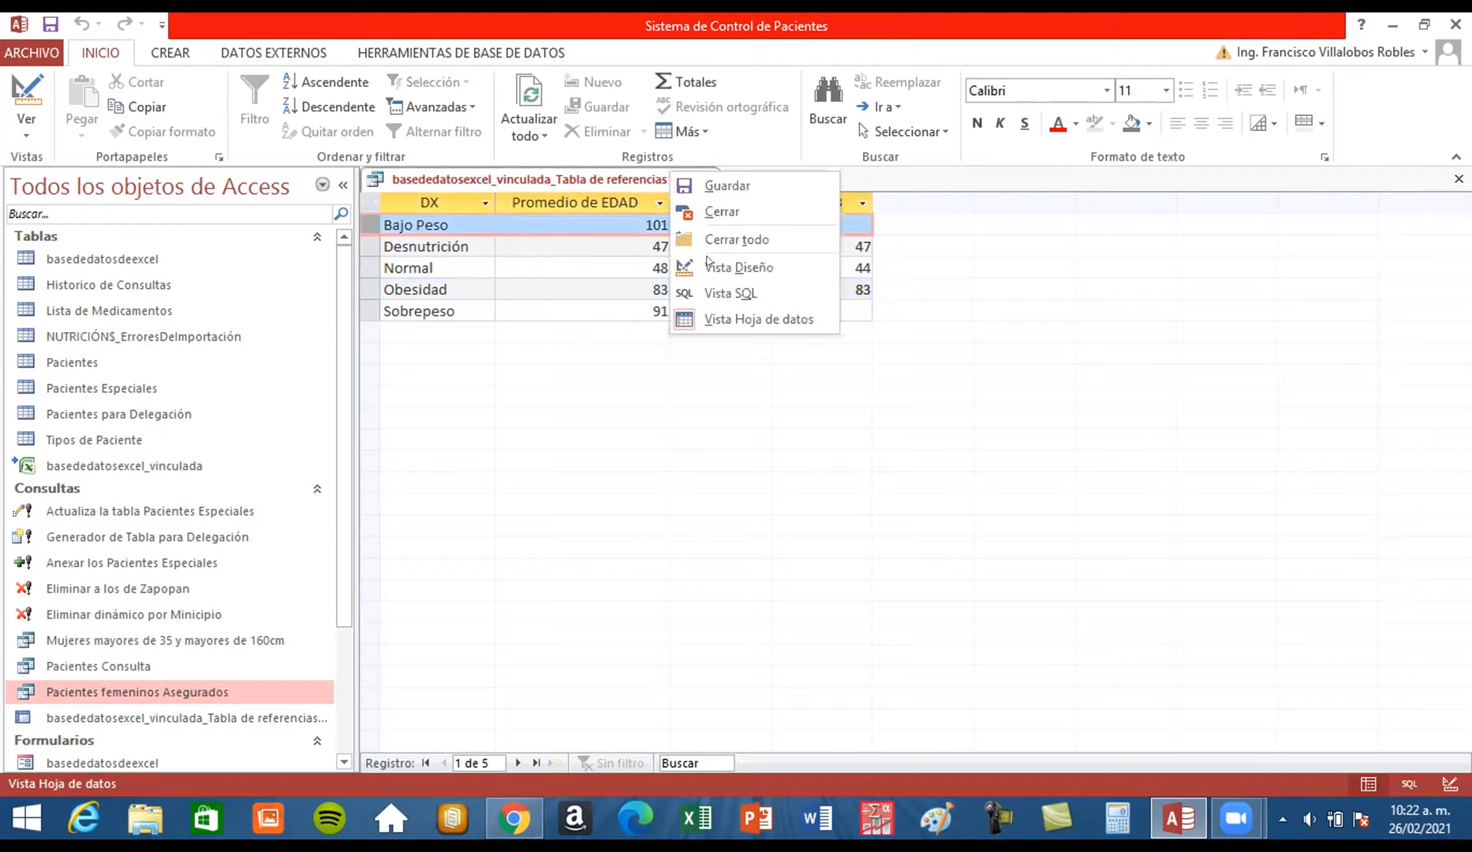
click(738, 268)
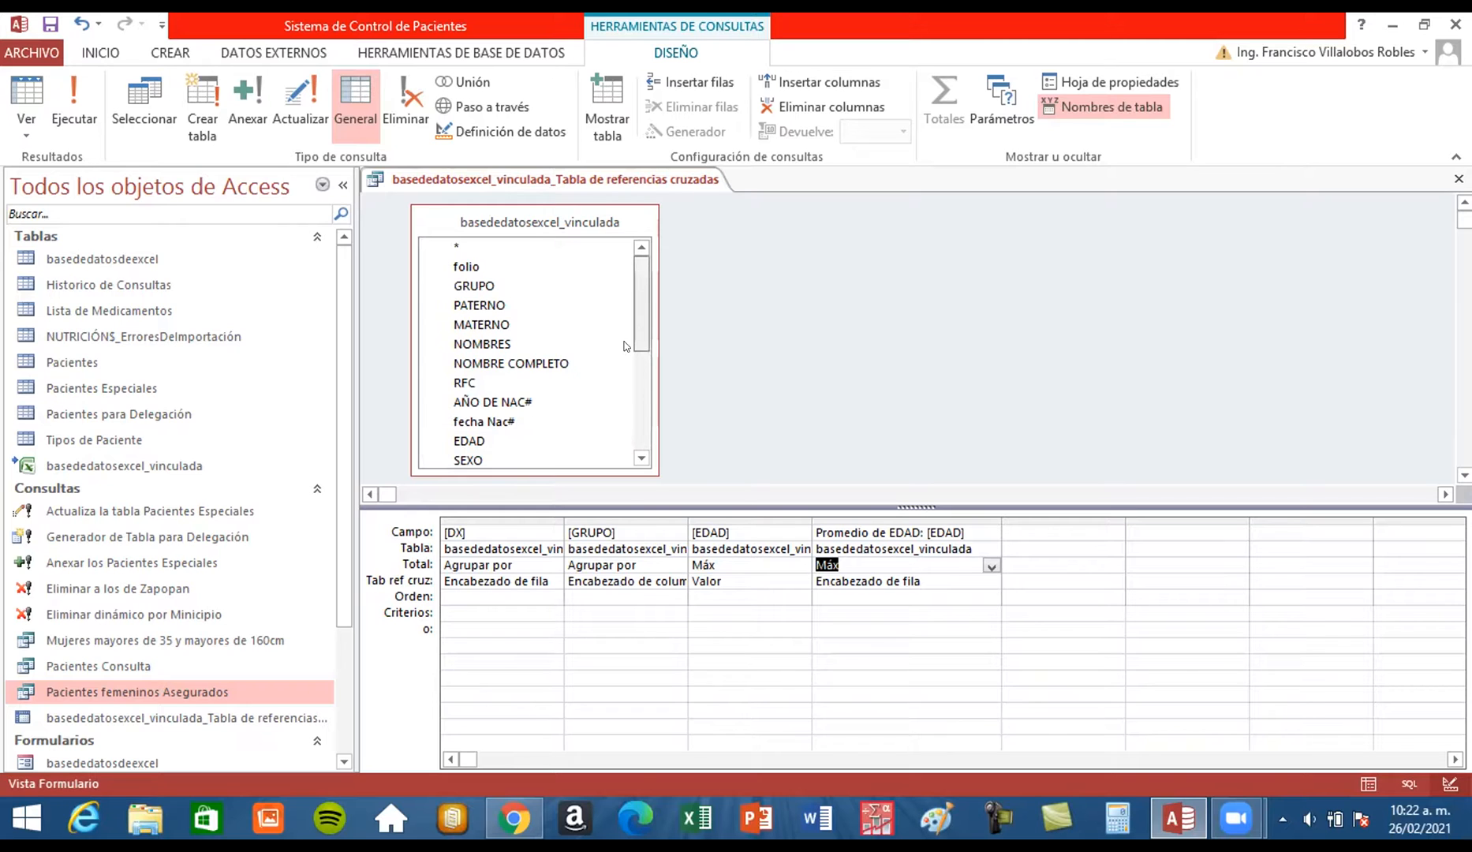
scroll(628, 347, down, 2)
scroll(473, 282, down, 1)
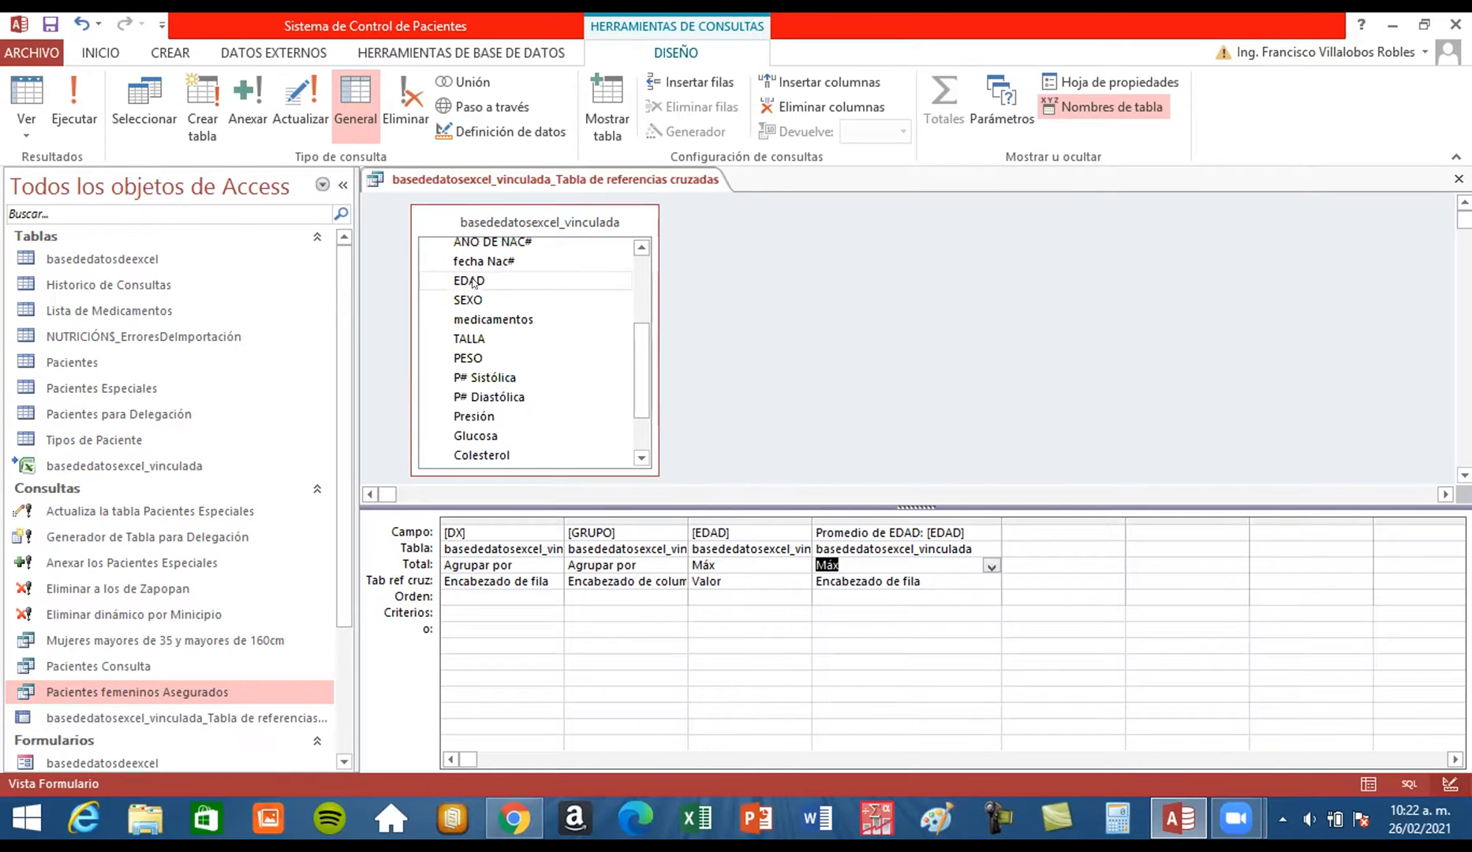
double_click(473, 283)
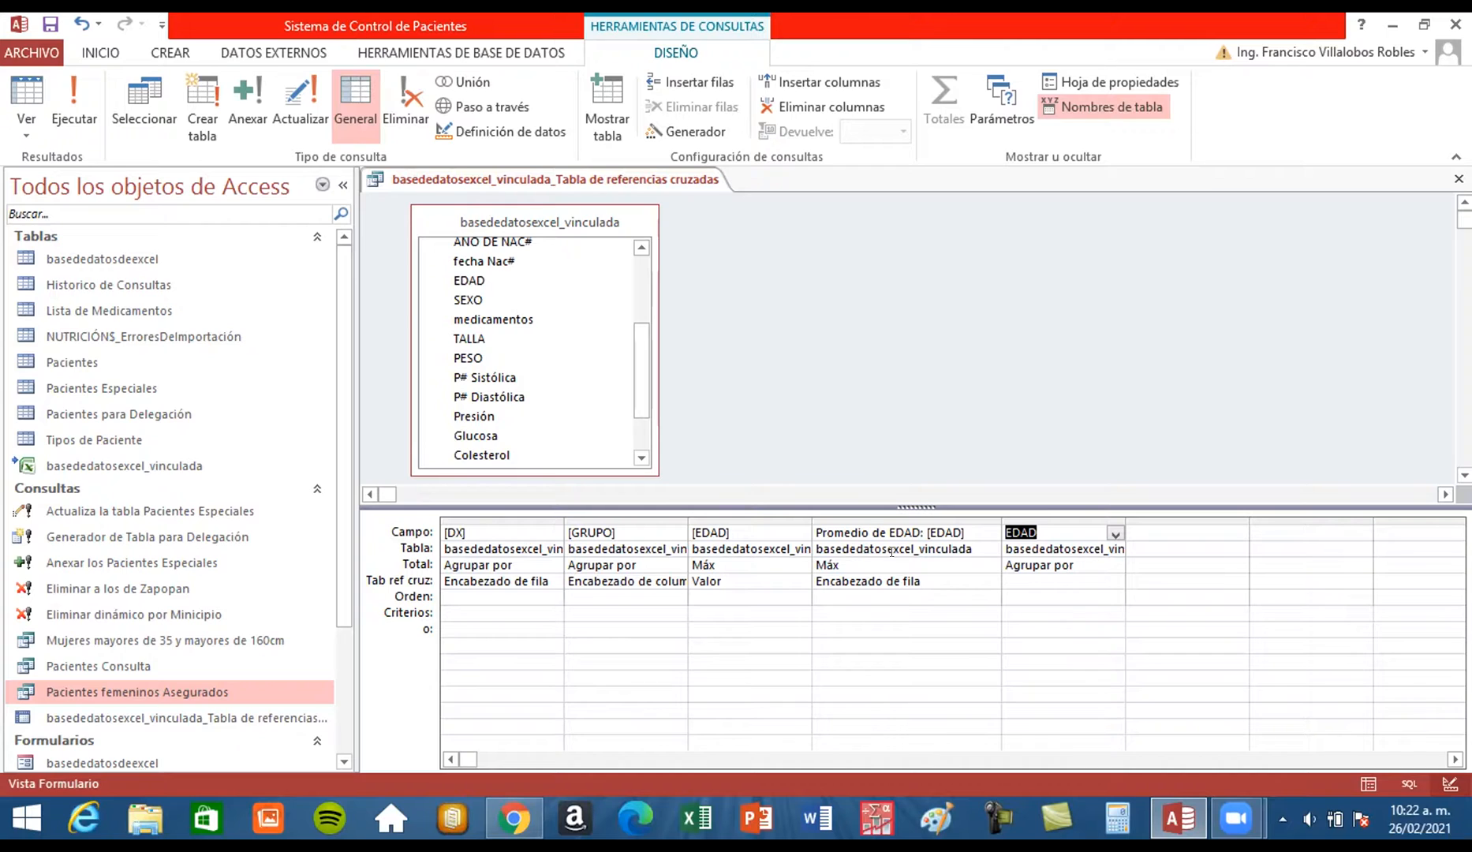
Set the added EDAD column's total function to Mín and its crosstab role to Valor
click(1075, 561)
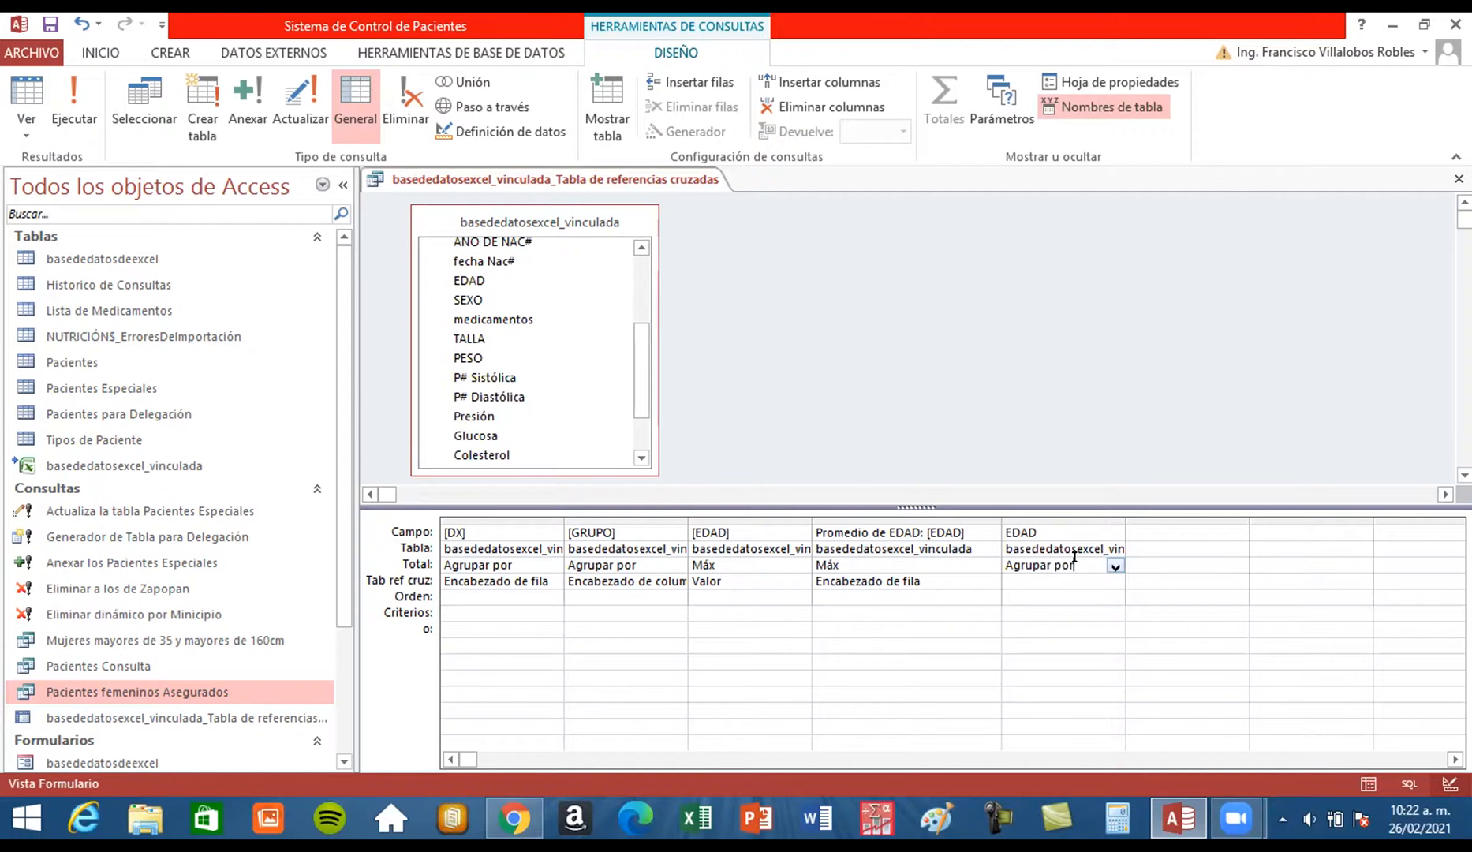
click(1113, 566)
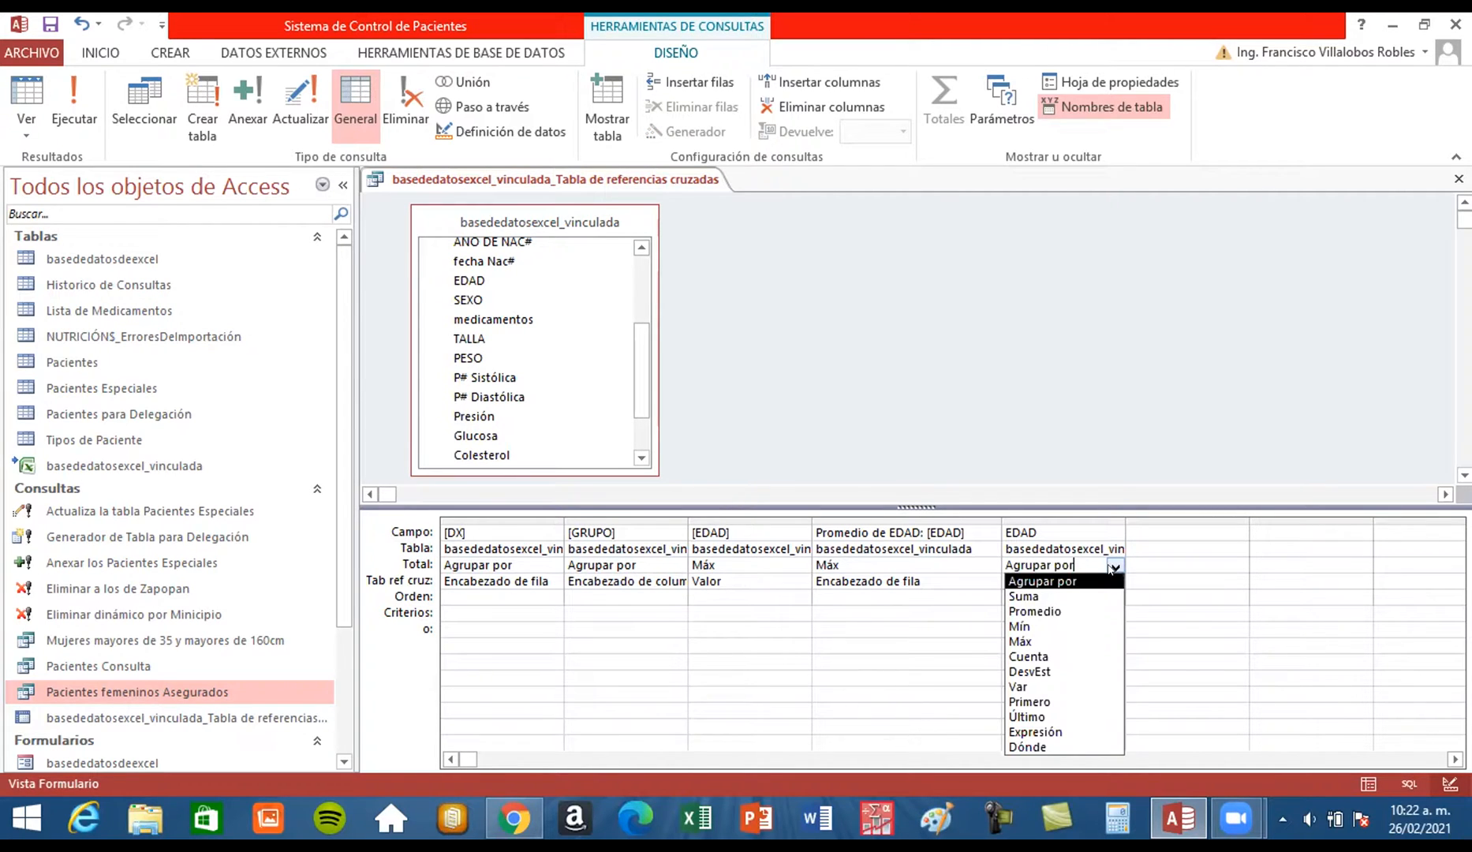
click(1078, 627)
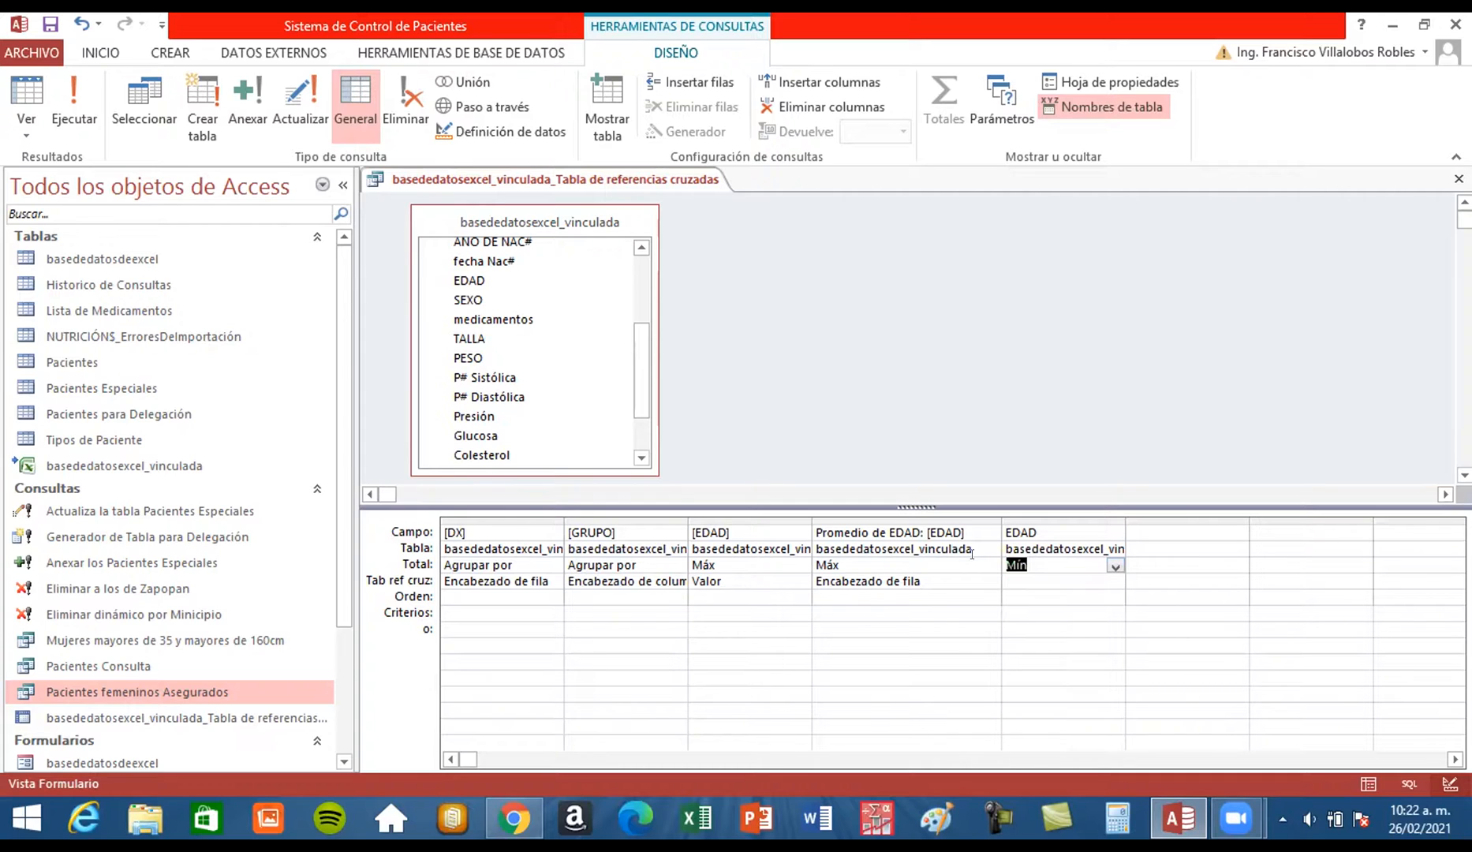
click(1044, 575)
click(1112, 583)
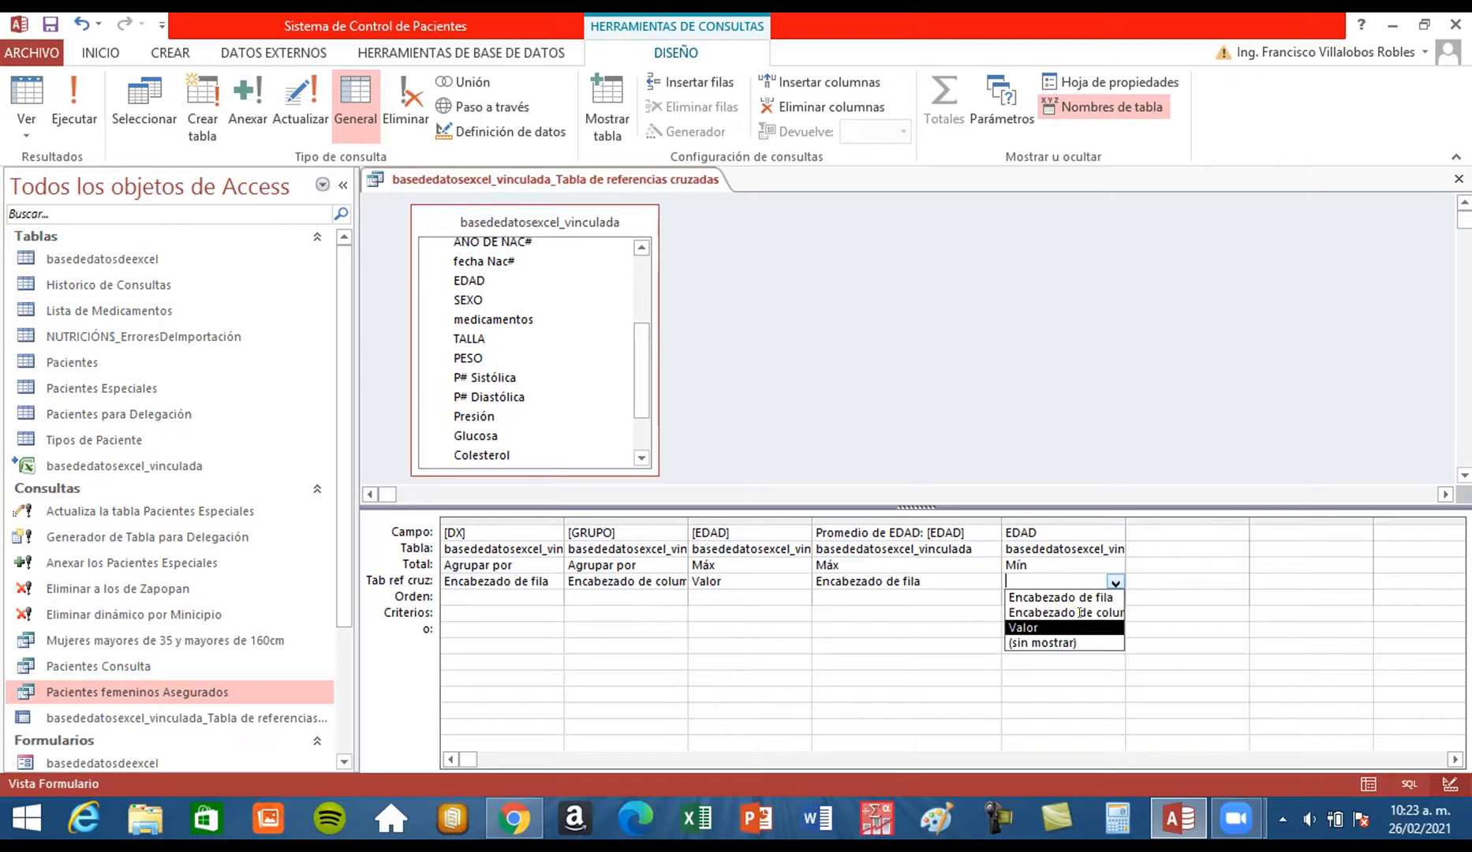
click(1091, 628)
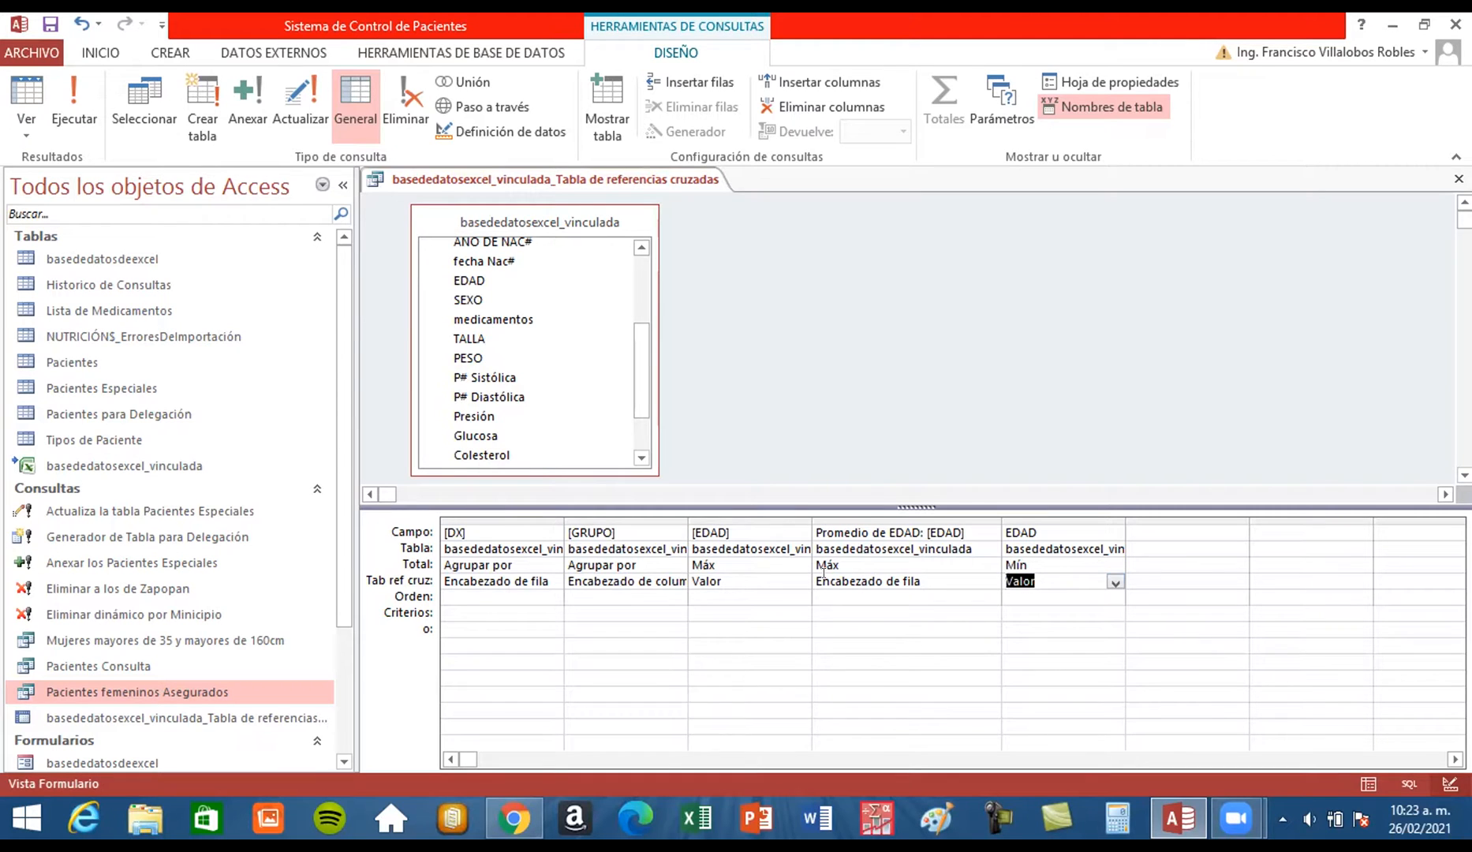
Compare the two EDAD value columns and restore the Promedio de EDAD column's total function to Promedio
click(780, 521)
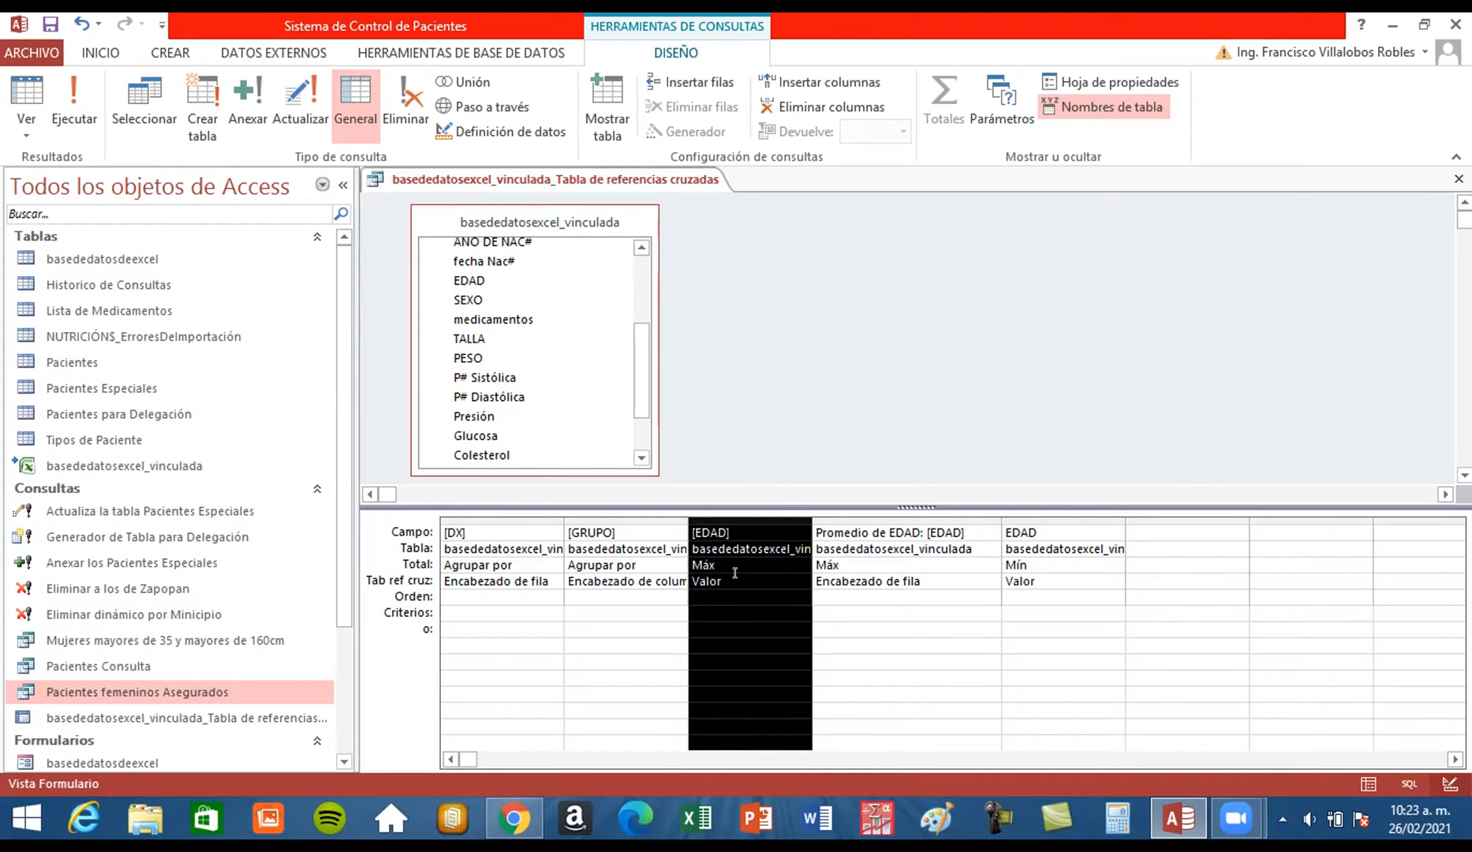
click(1043, 521)
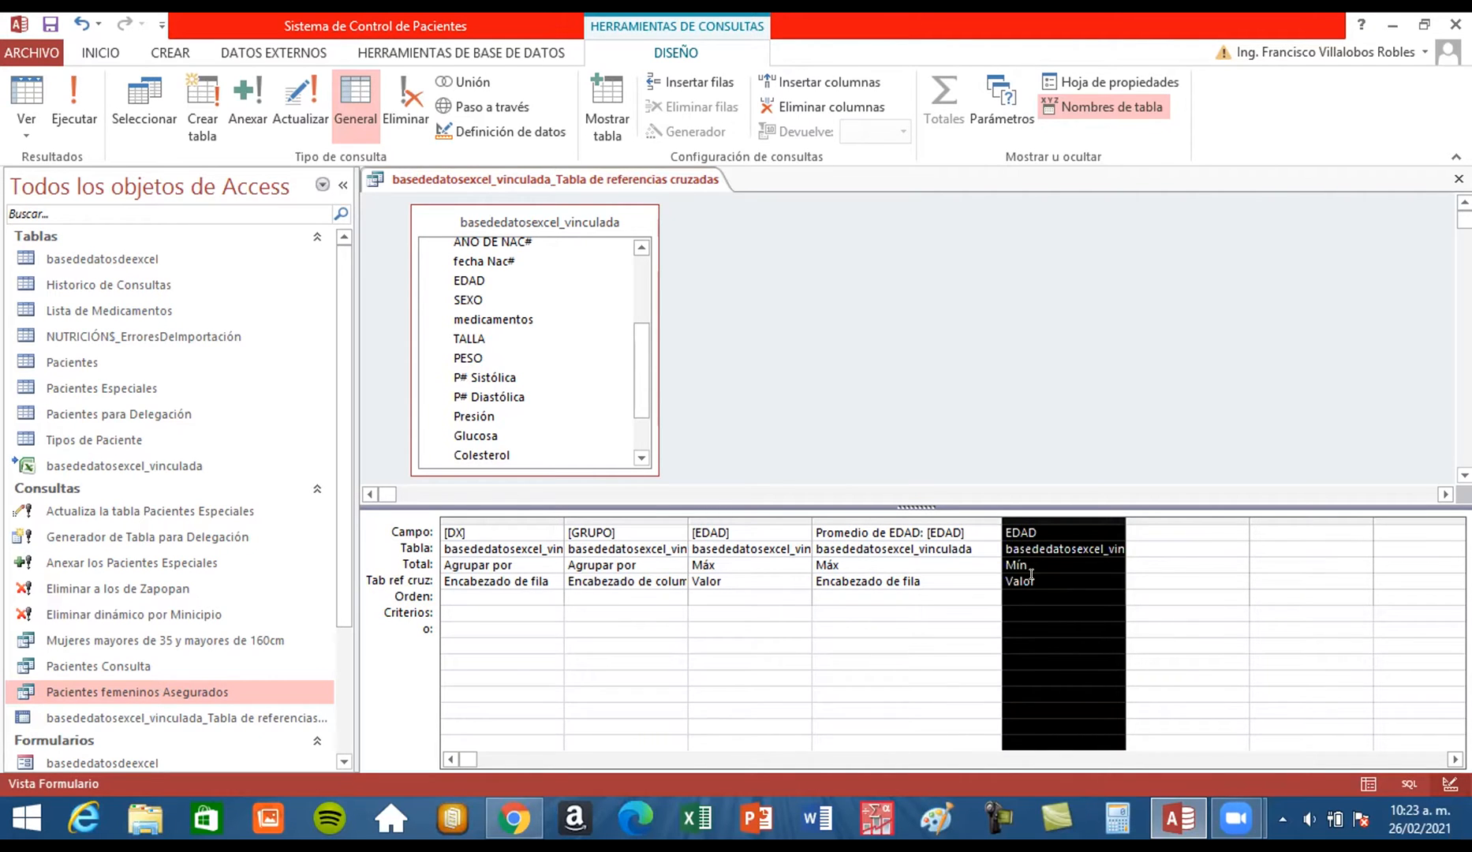
click(907, 590)
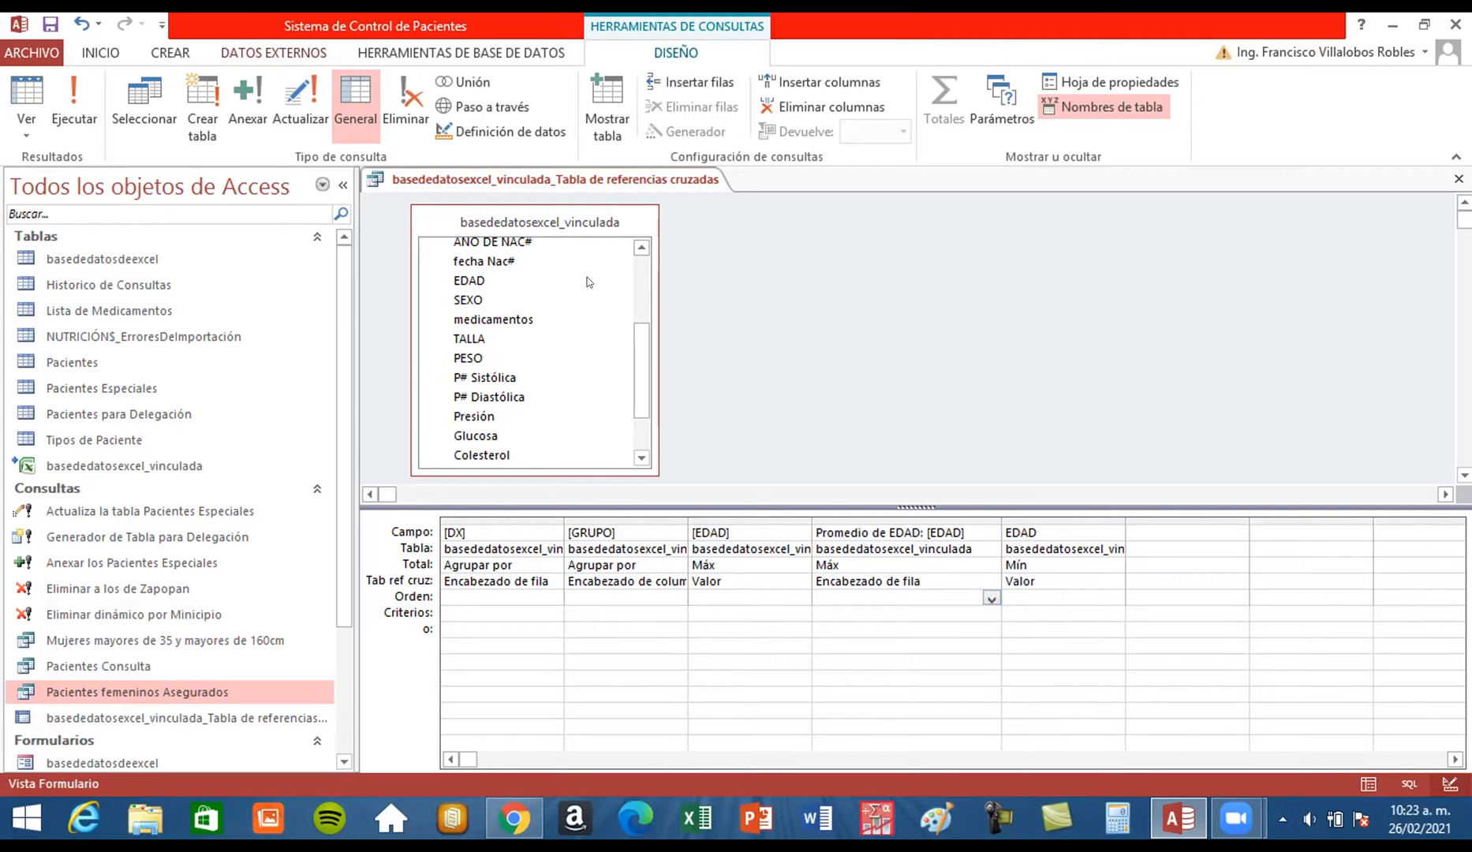
click(849, 518)
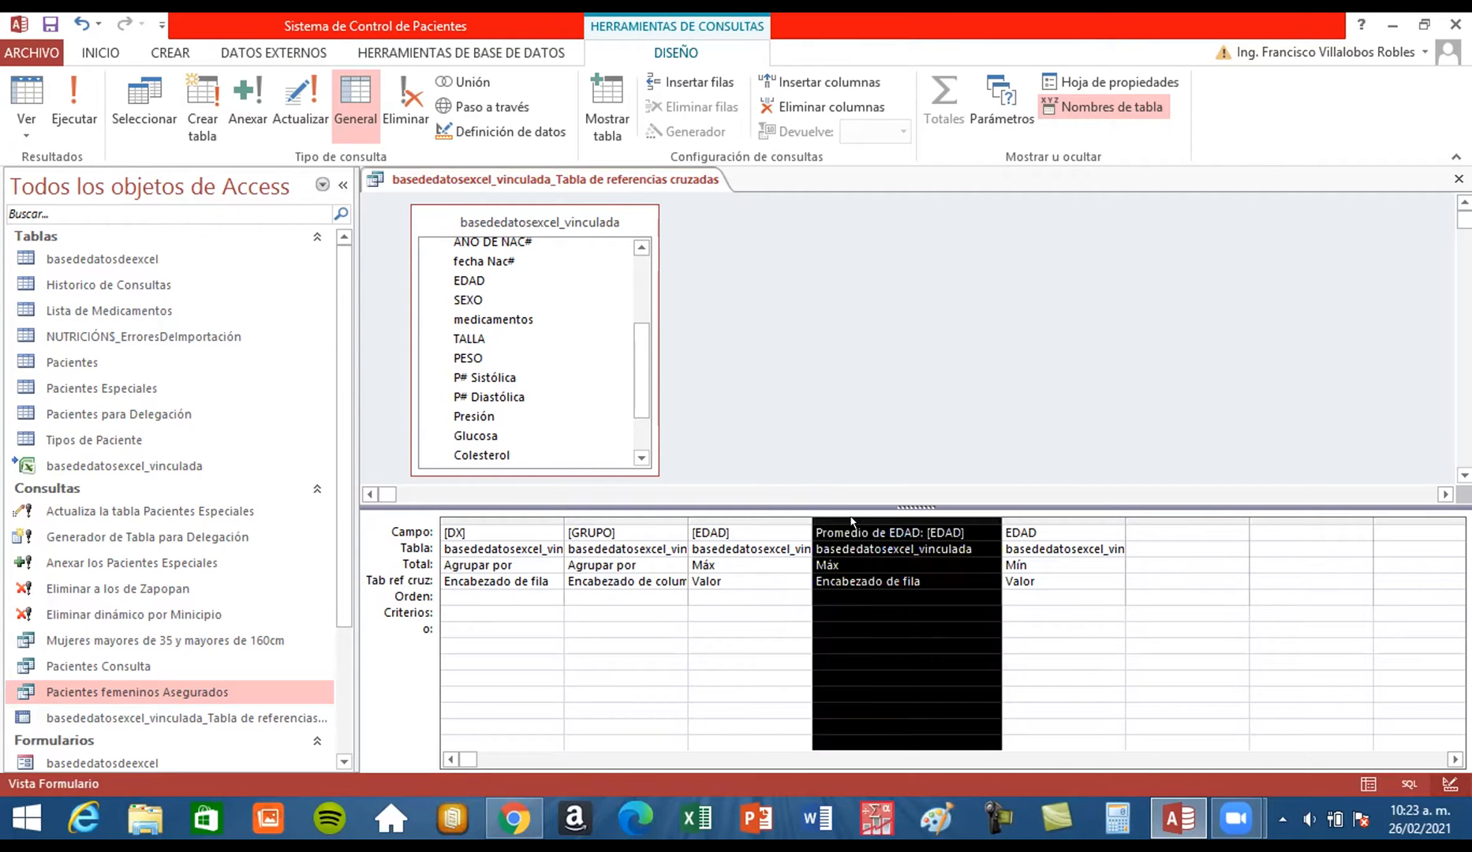
click(886, 556)
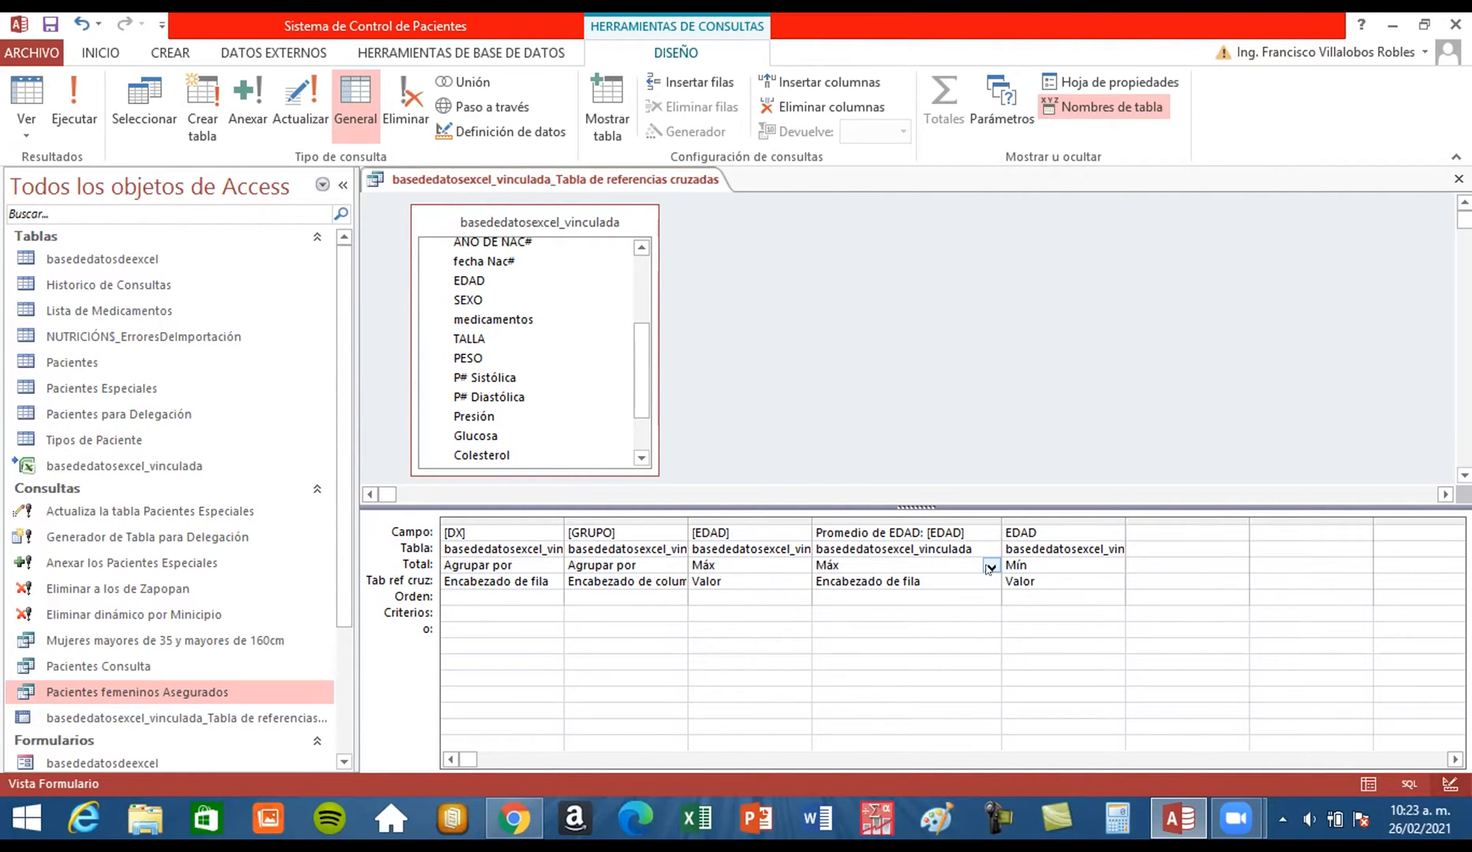
click(990, 568)
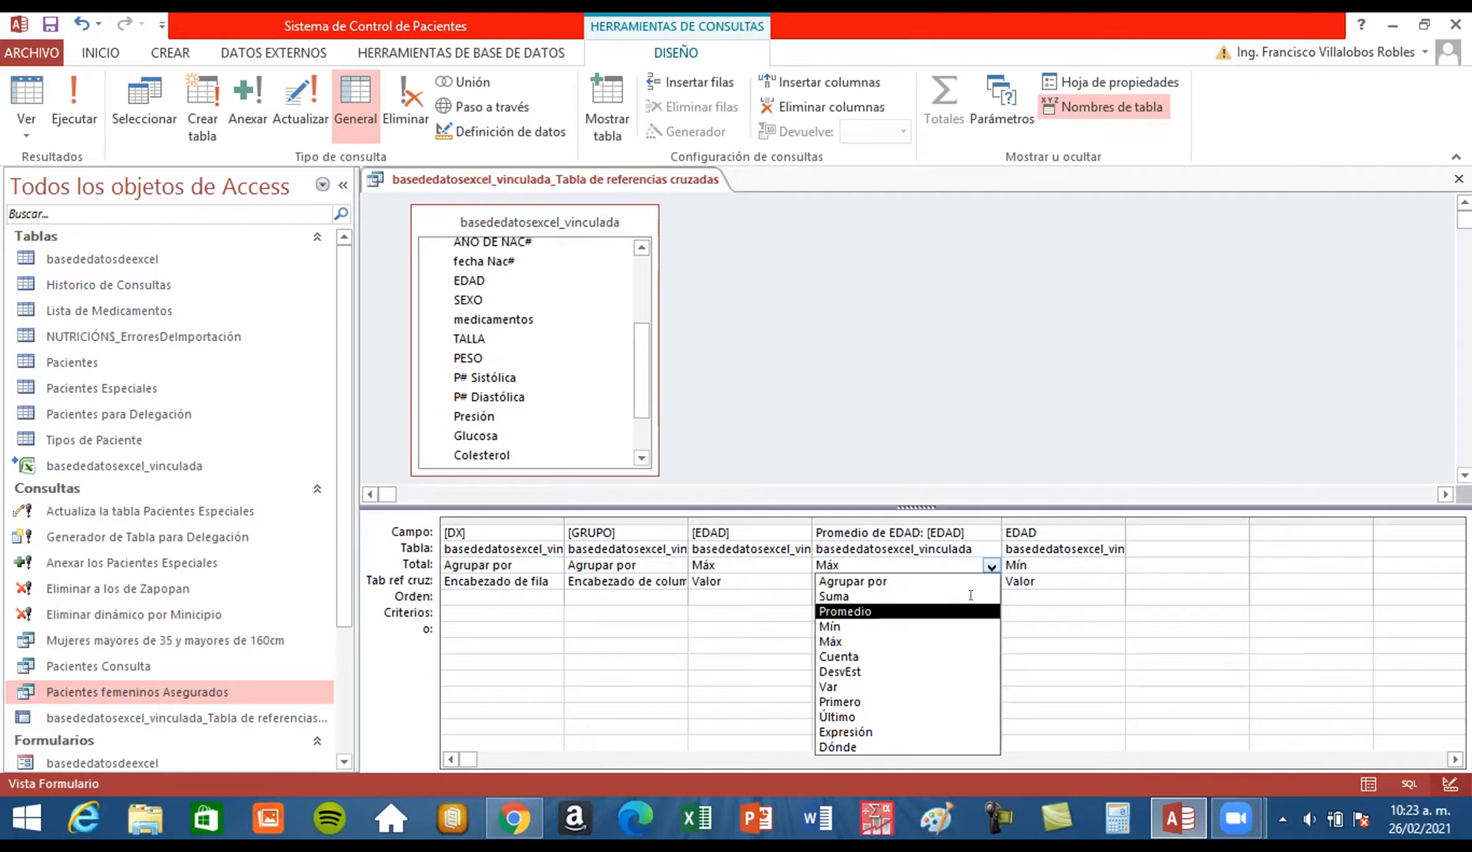
key(Return)
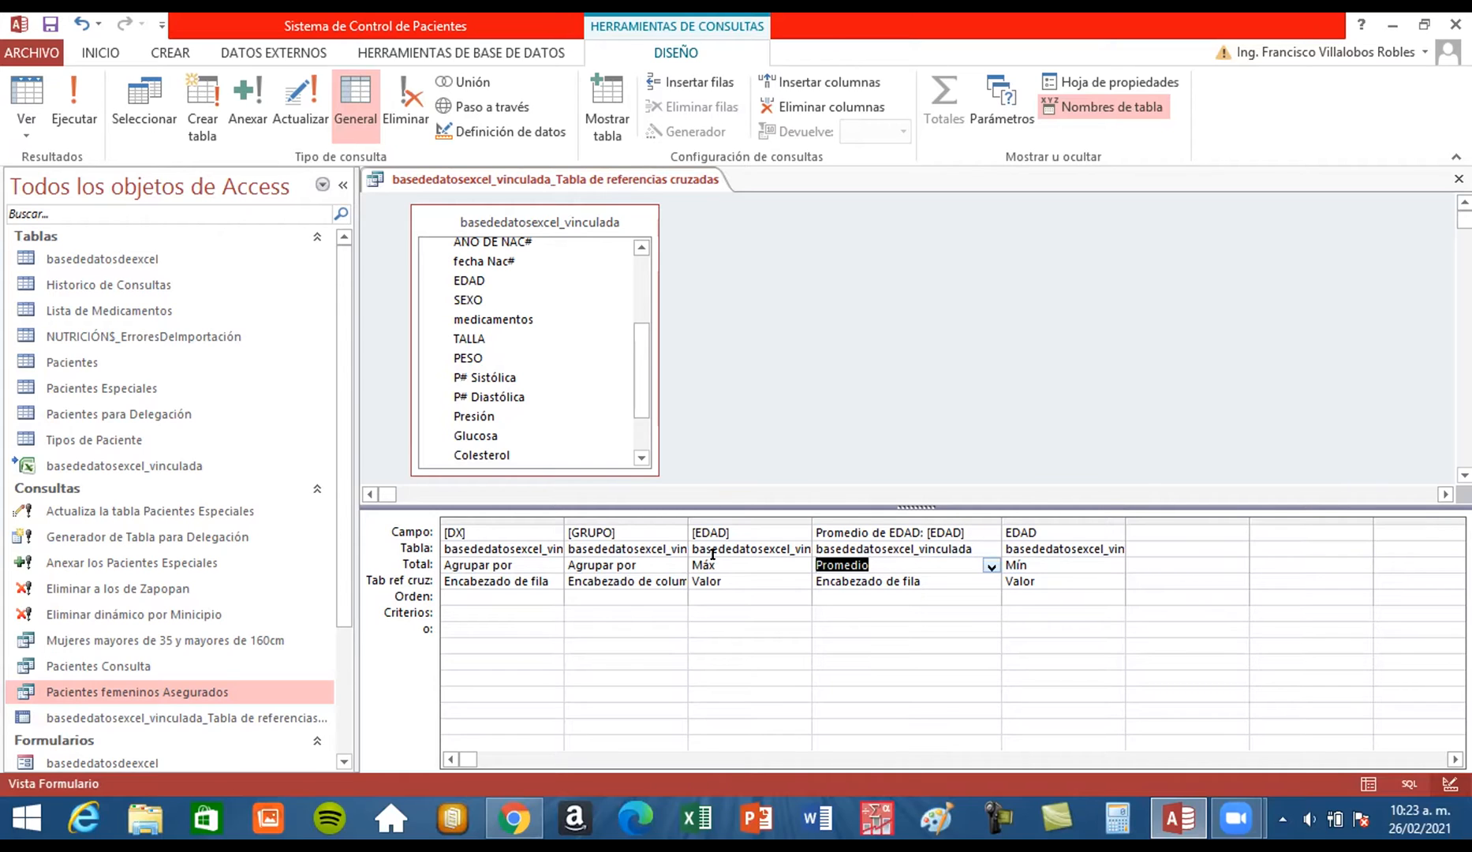
Try to show the query with two Valor fields in Datasheet view and dismiss the message
right_click(450, 179)
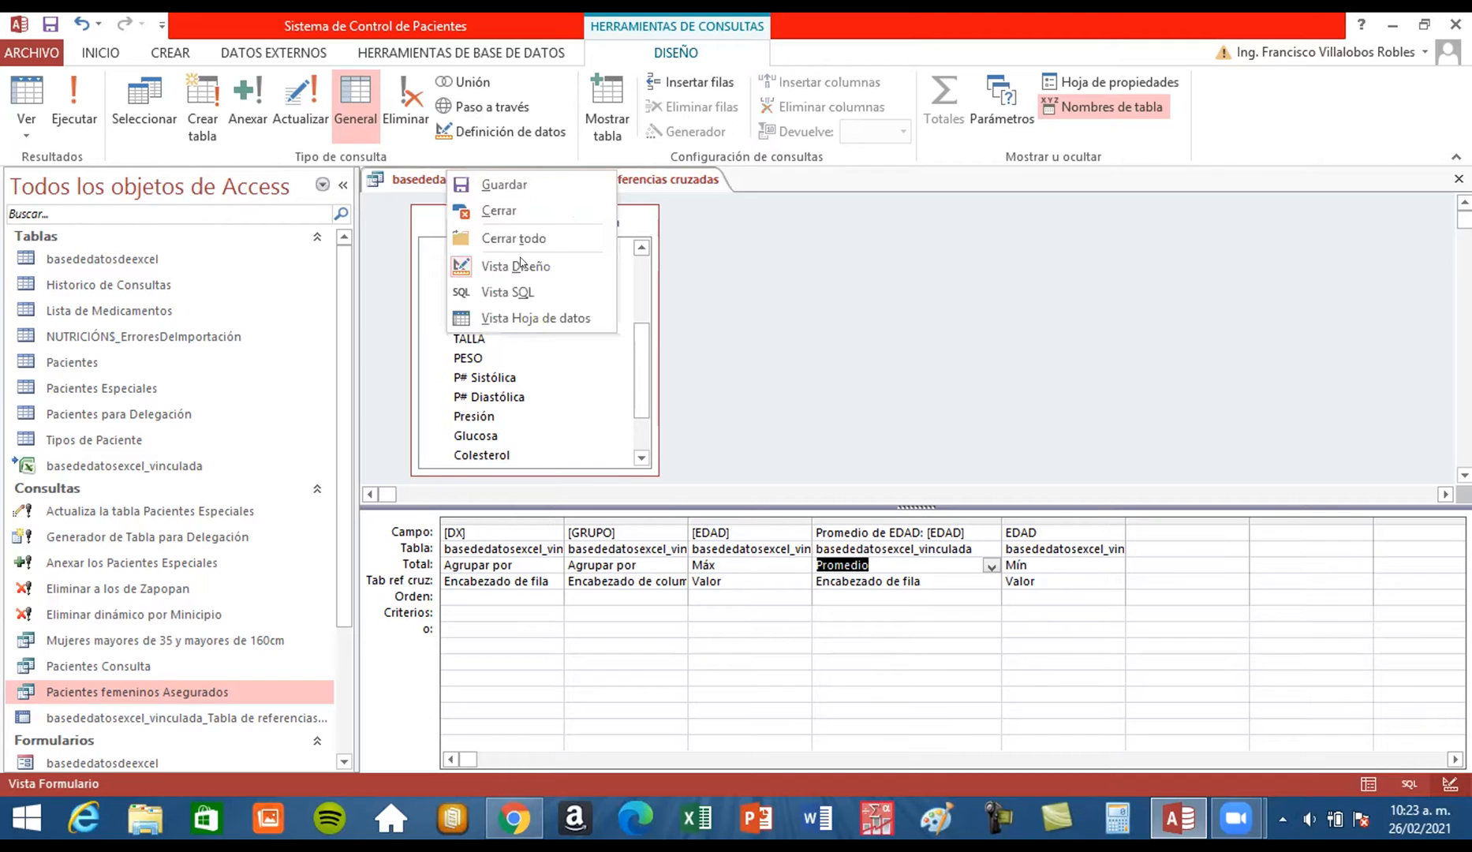
click(521, 316)
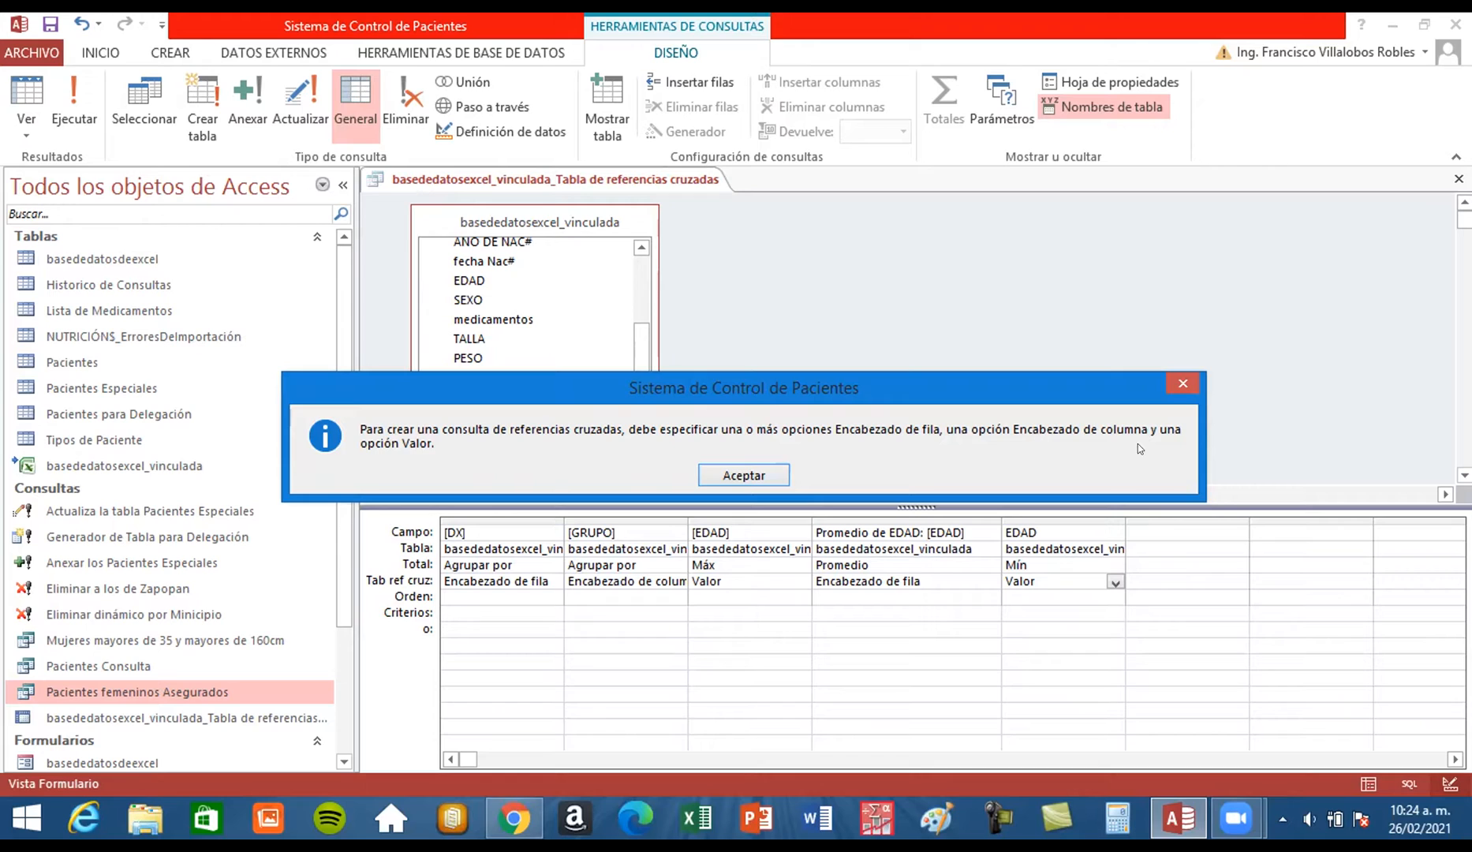
click(750, 474)
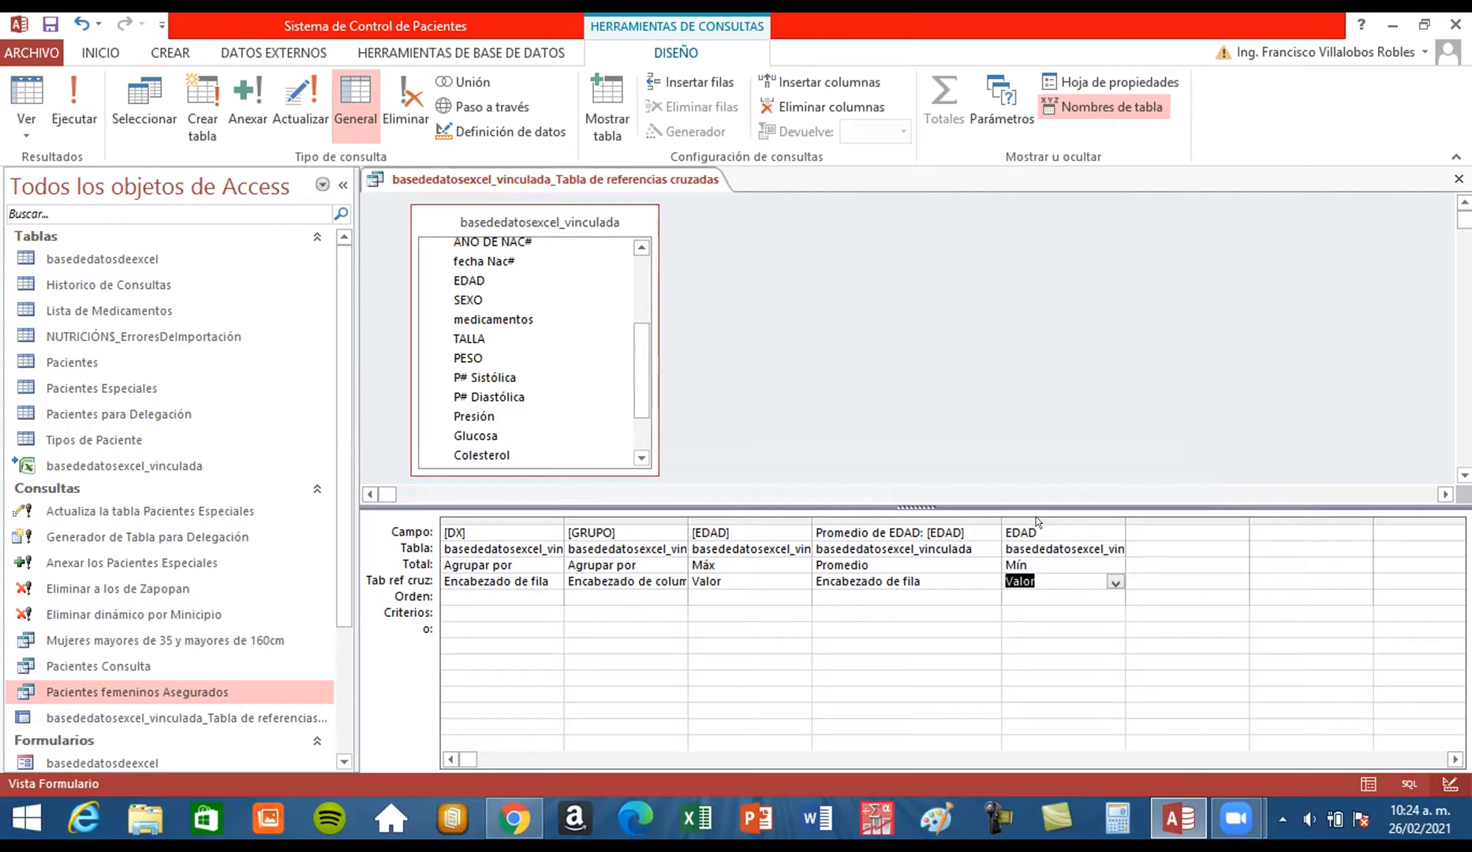
Delete the added EDAD column that uses the Mín total from the design grid
click(1039, 522)
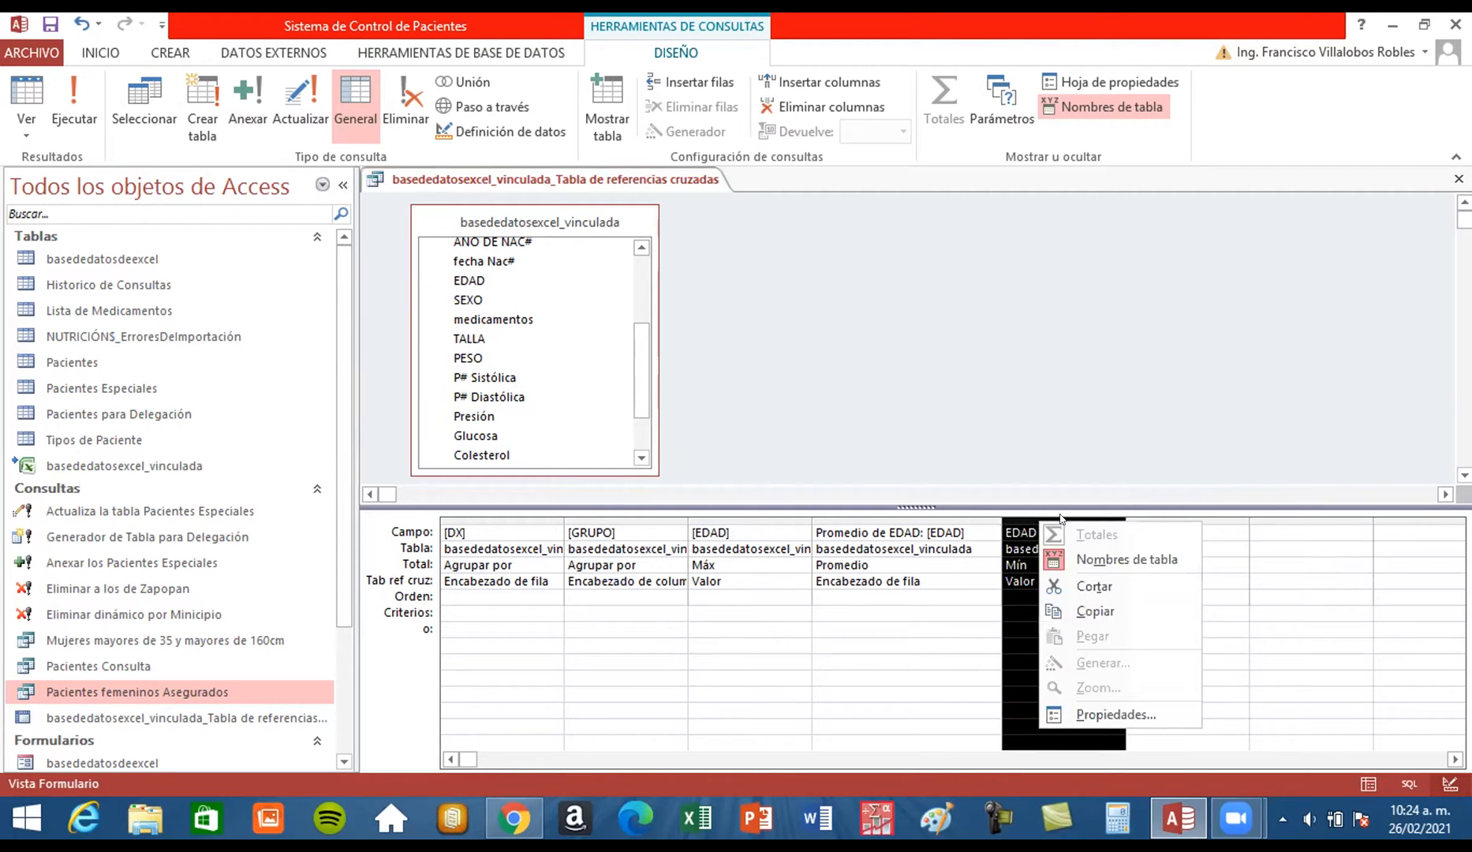
click(923, 603)
key(Delete)
click(927, 612)
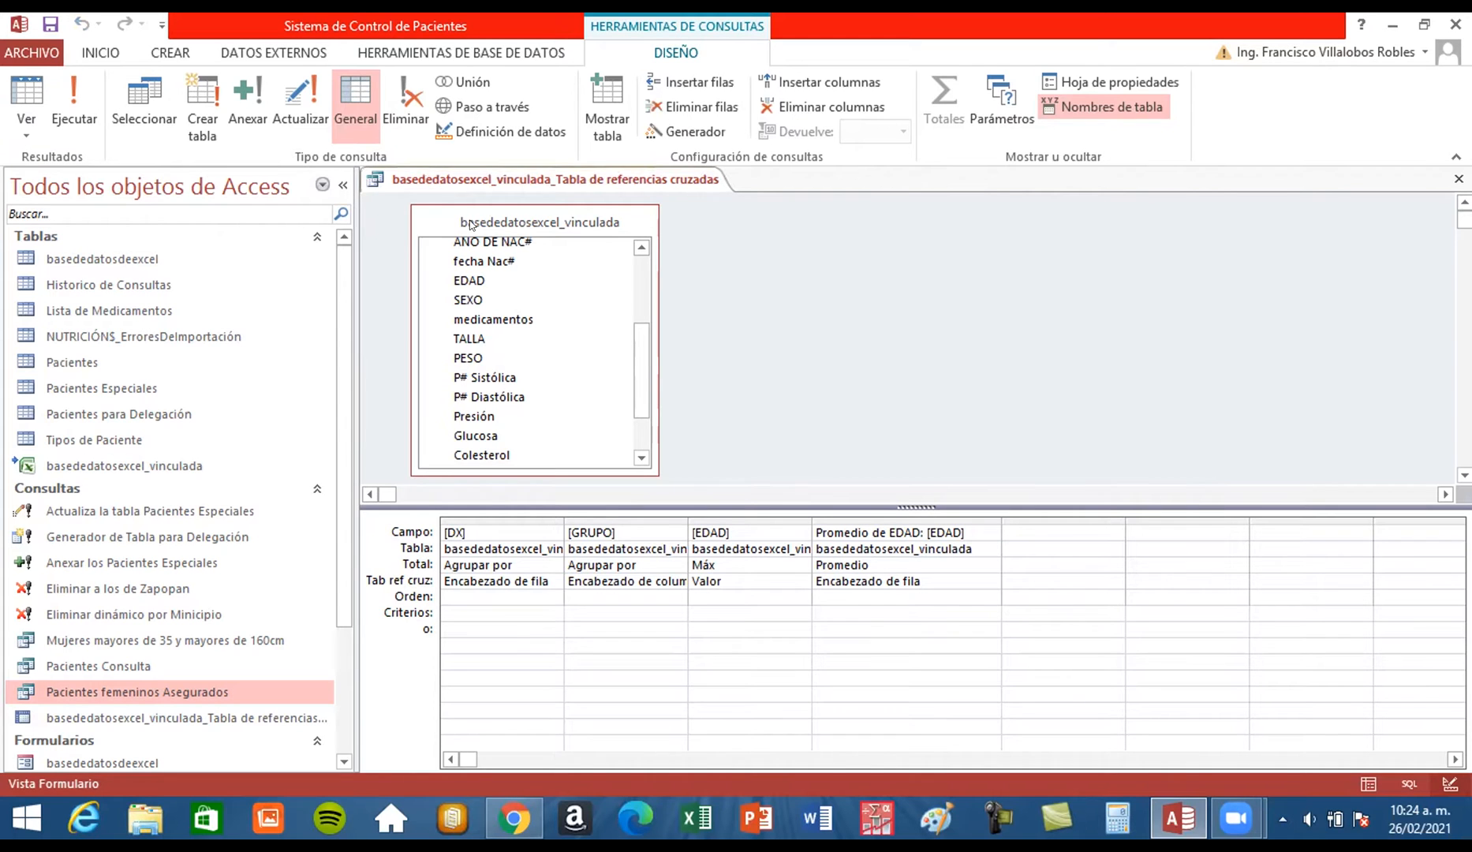
Check the crosstab query's results in Datasheet view and return to Design view
right_click(447, 182)
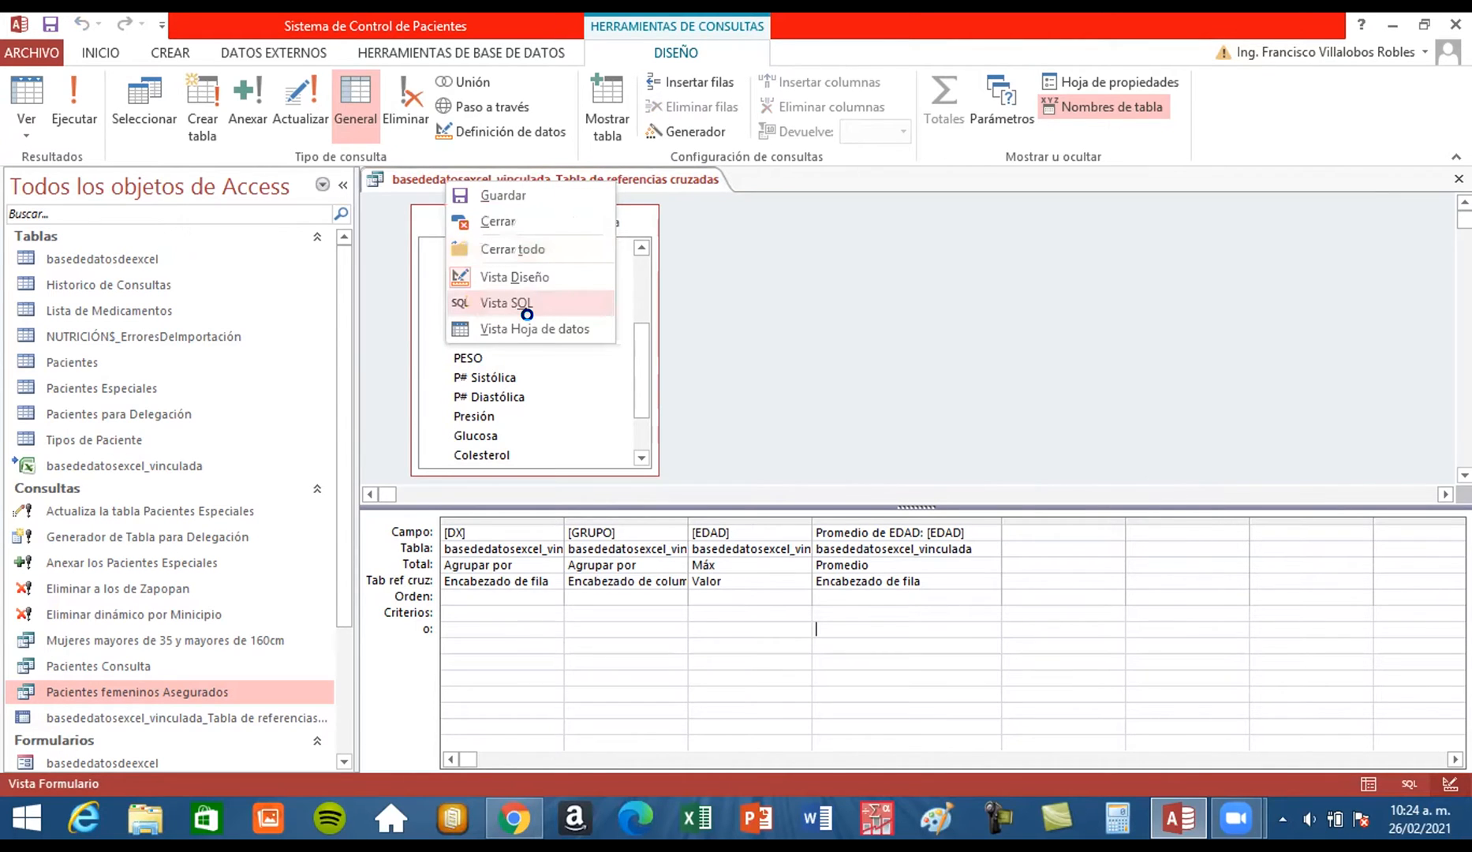
click(527, 328)
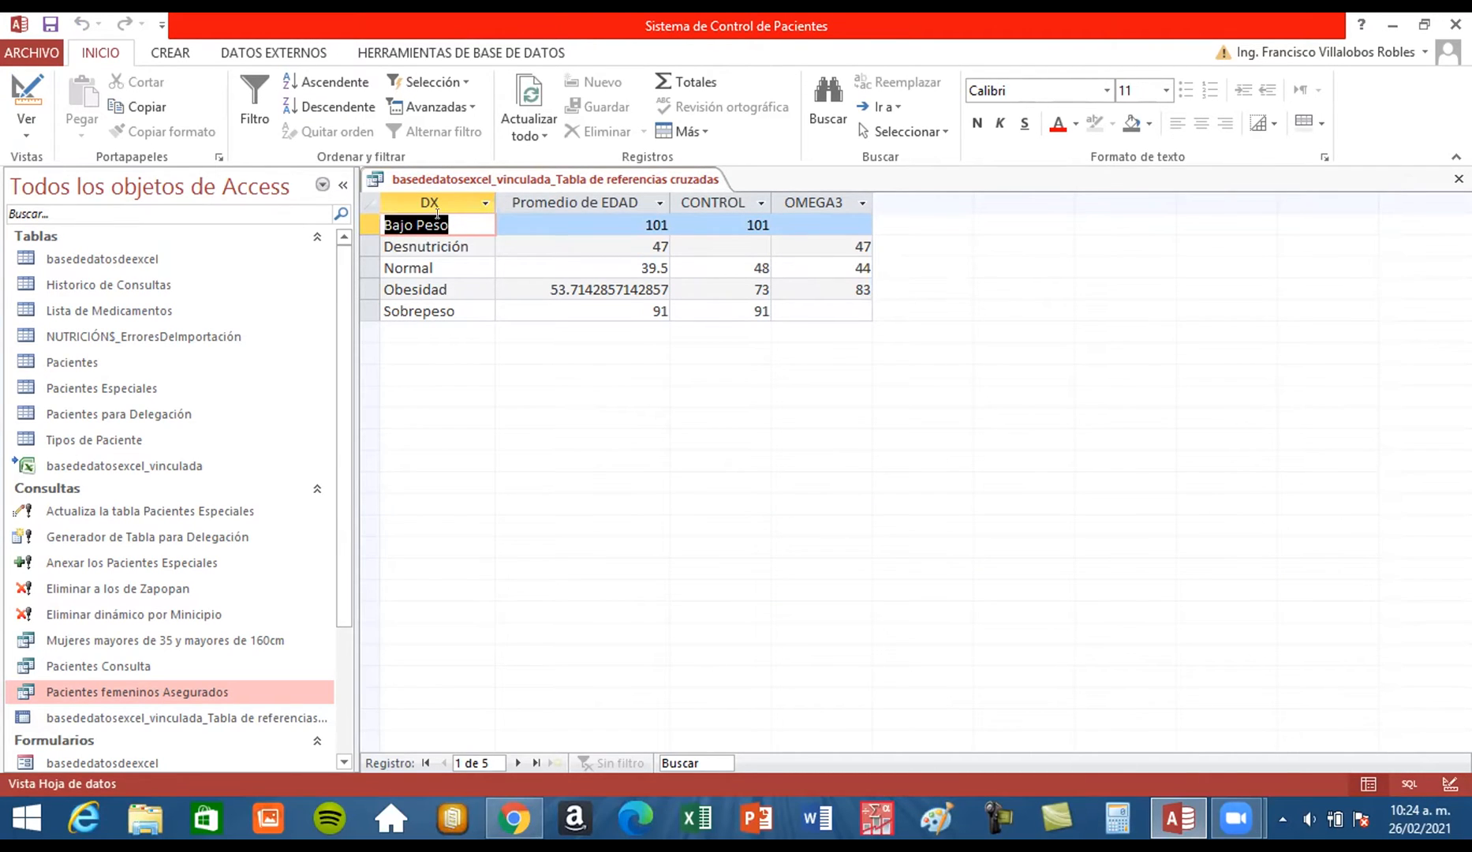
right_click(475, 182)
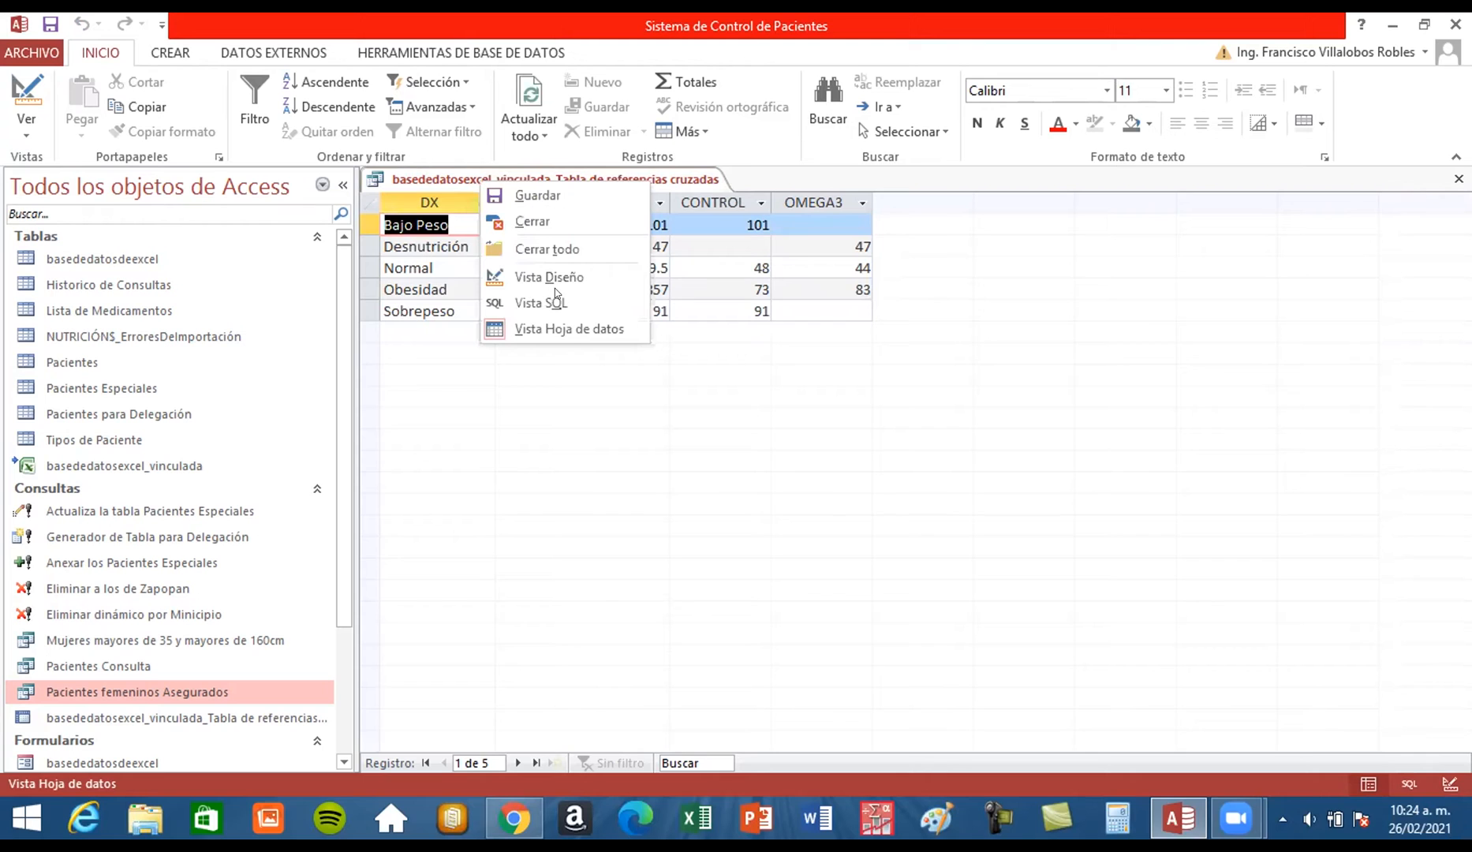
click(553, 277)
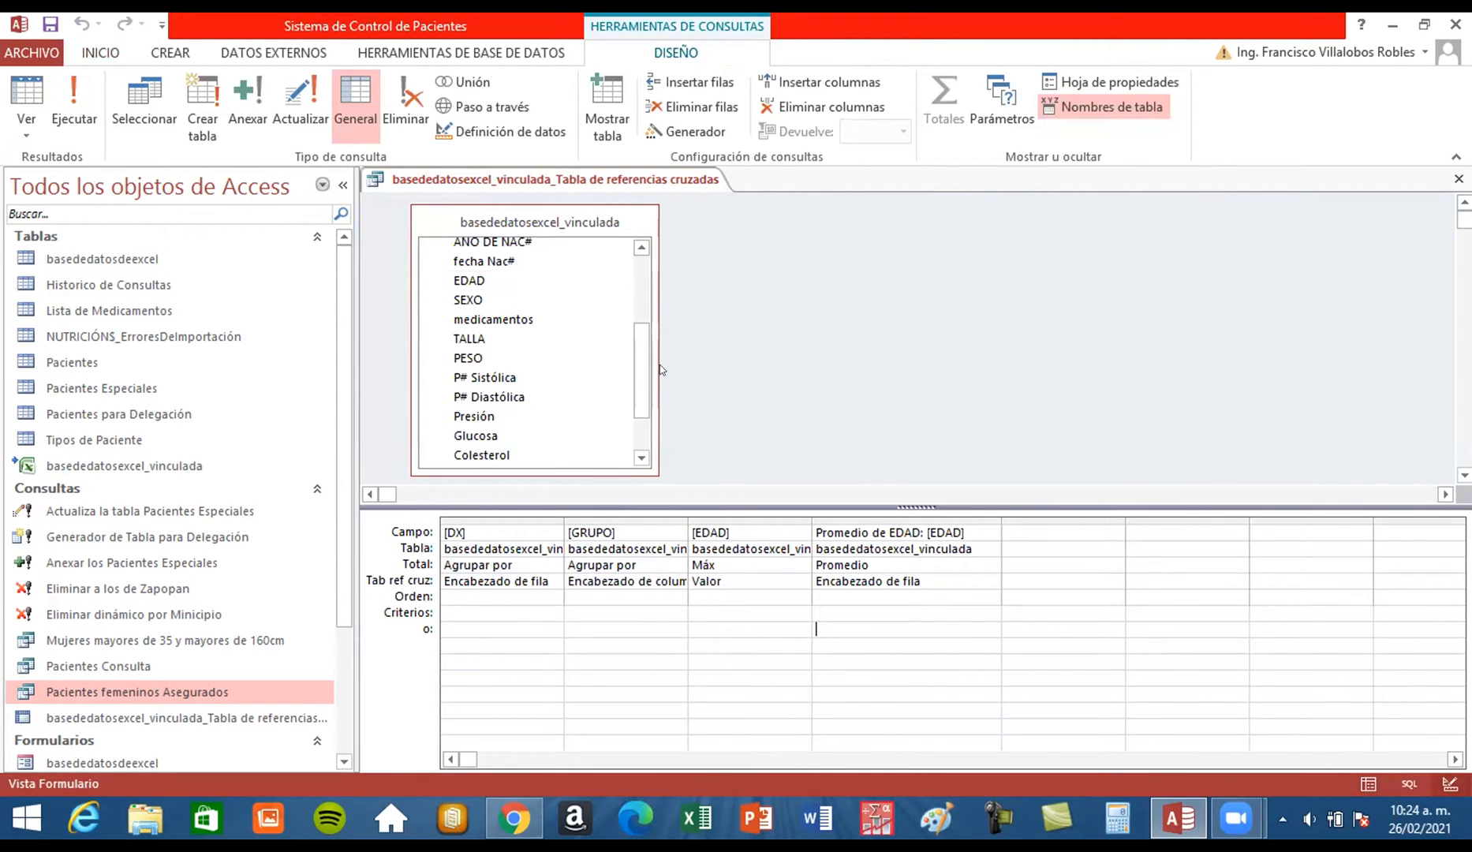
Locate and select the SEXO field in the basededatosexcel_vinculada field list
drag(640, 366, 641, 314)
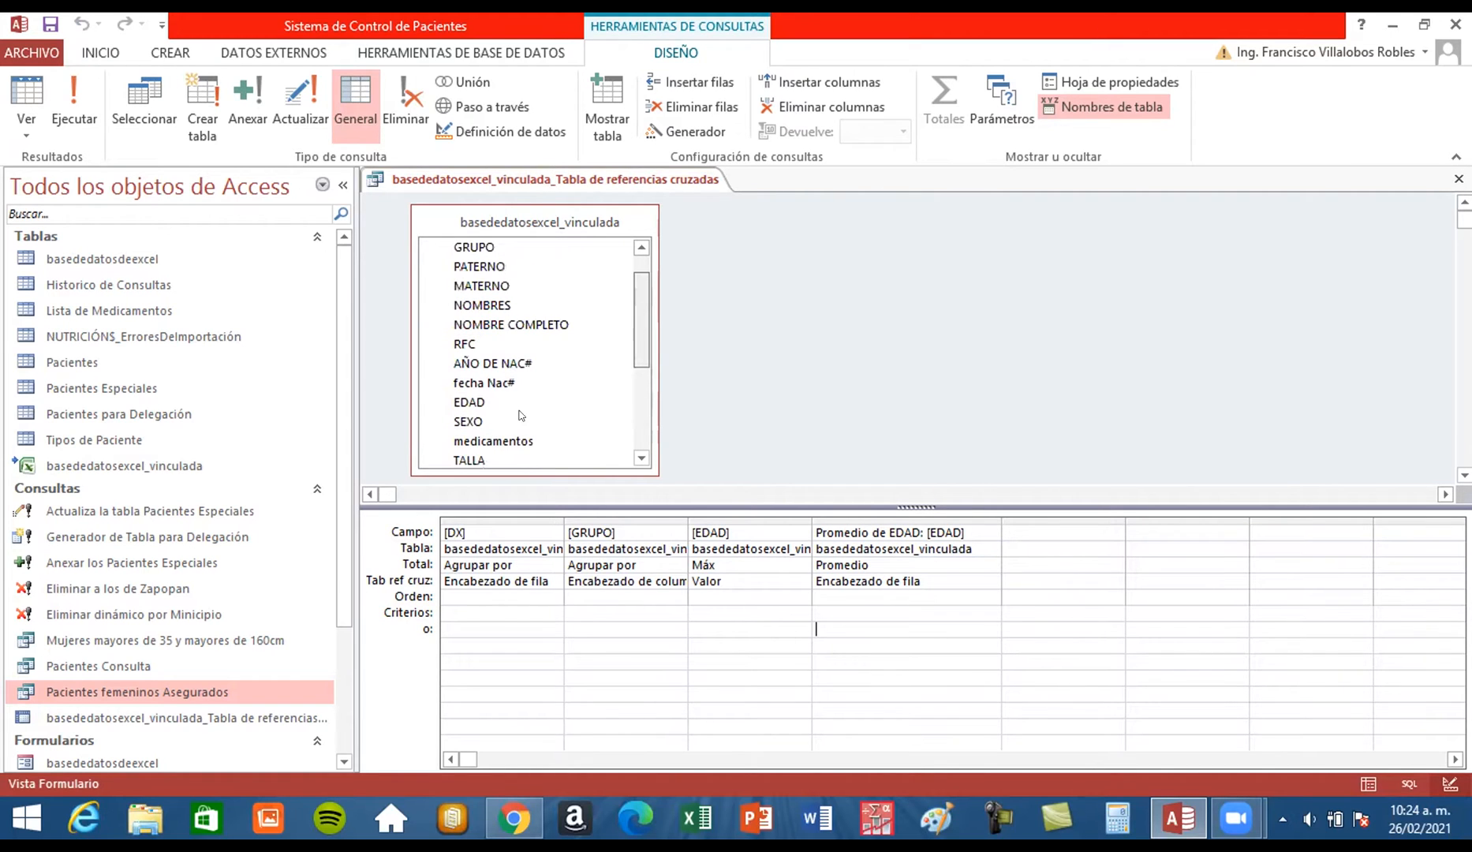
scroll(521, 416, up, 1)
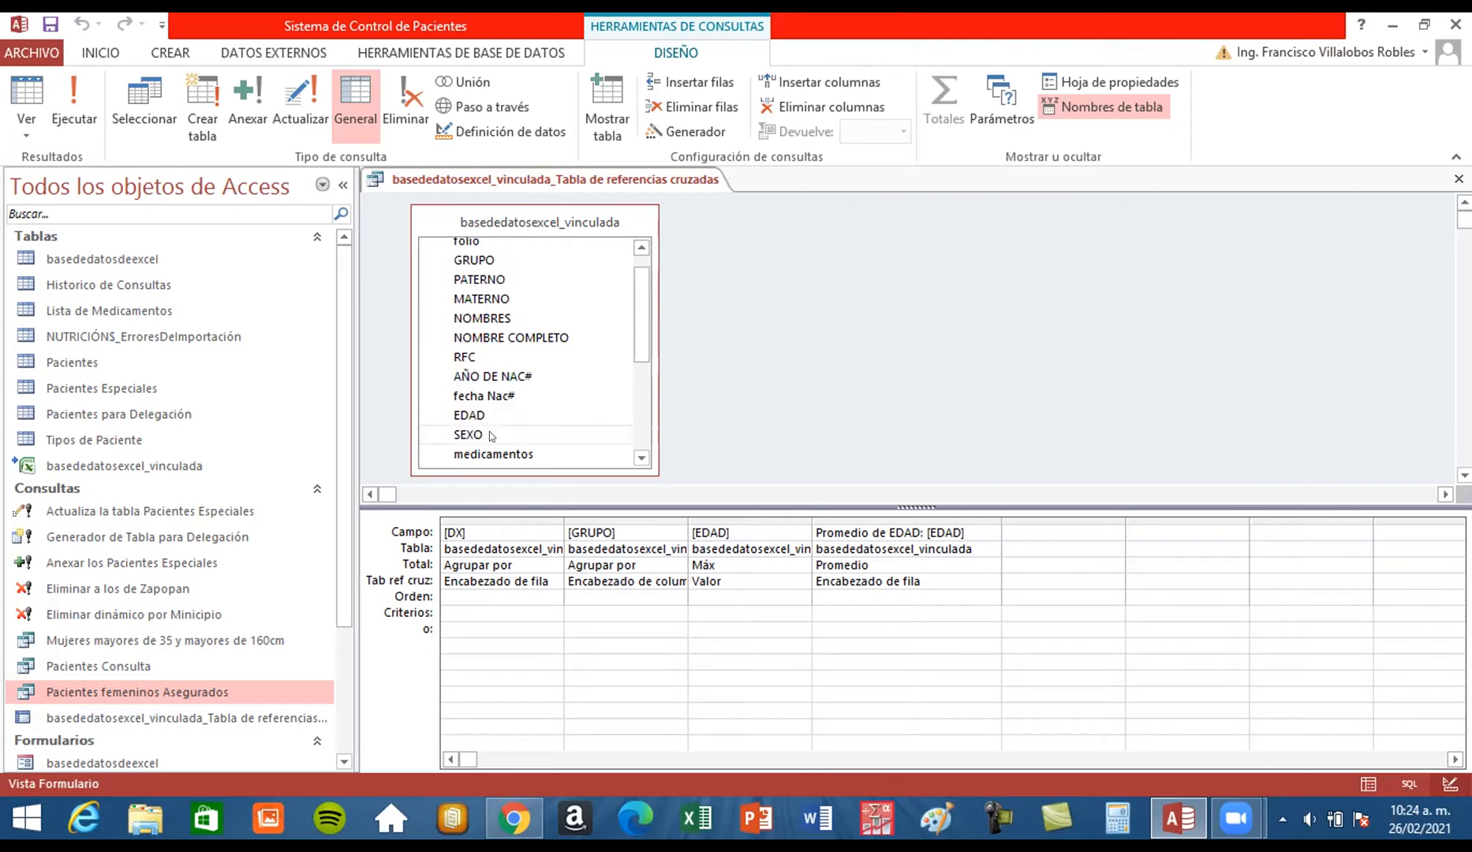
click(490, 435)
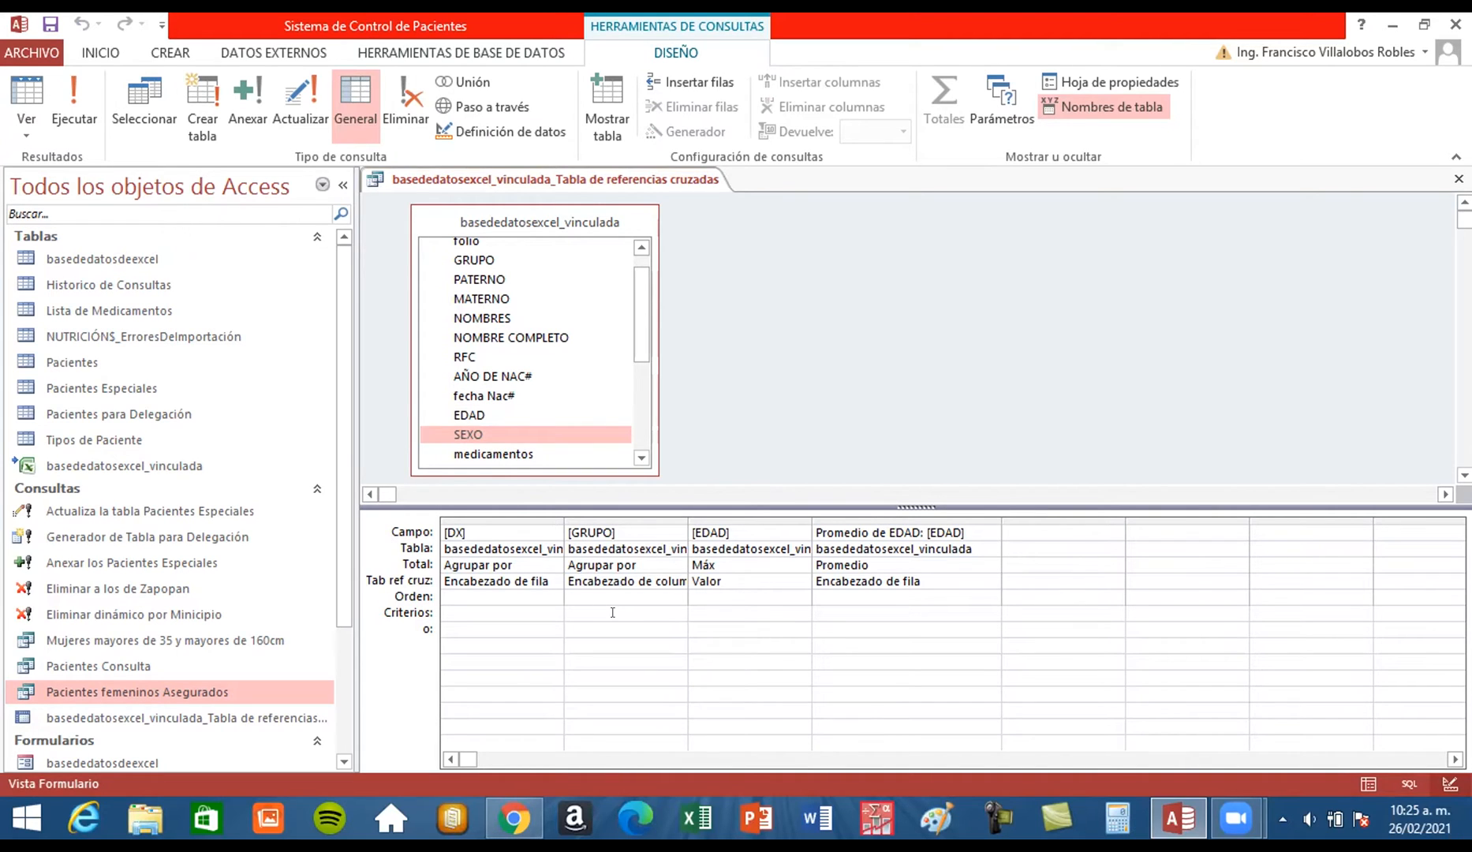
click(526, 520)
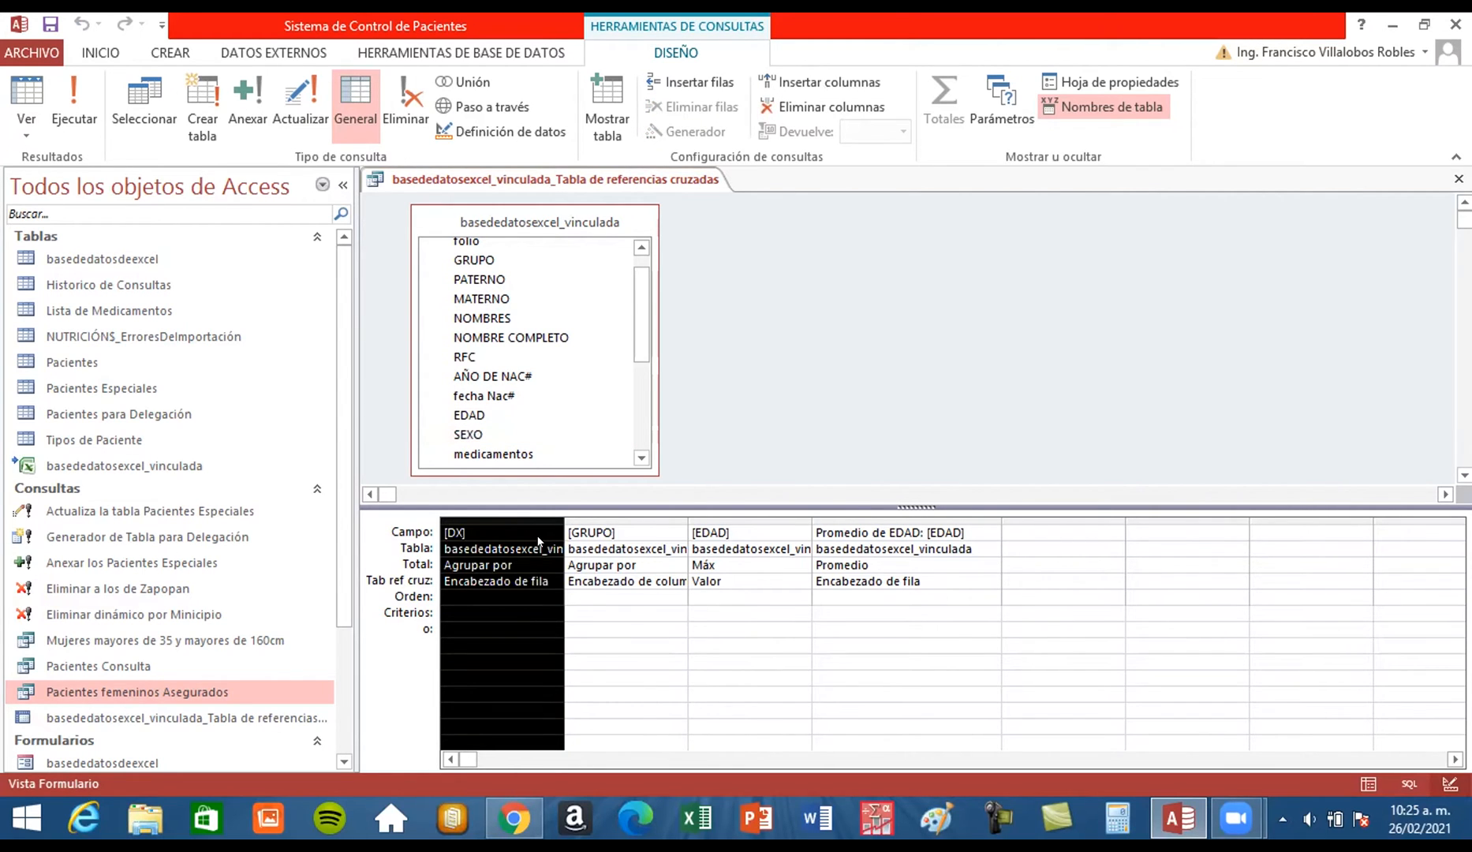
right_click(535, 533)
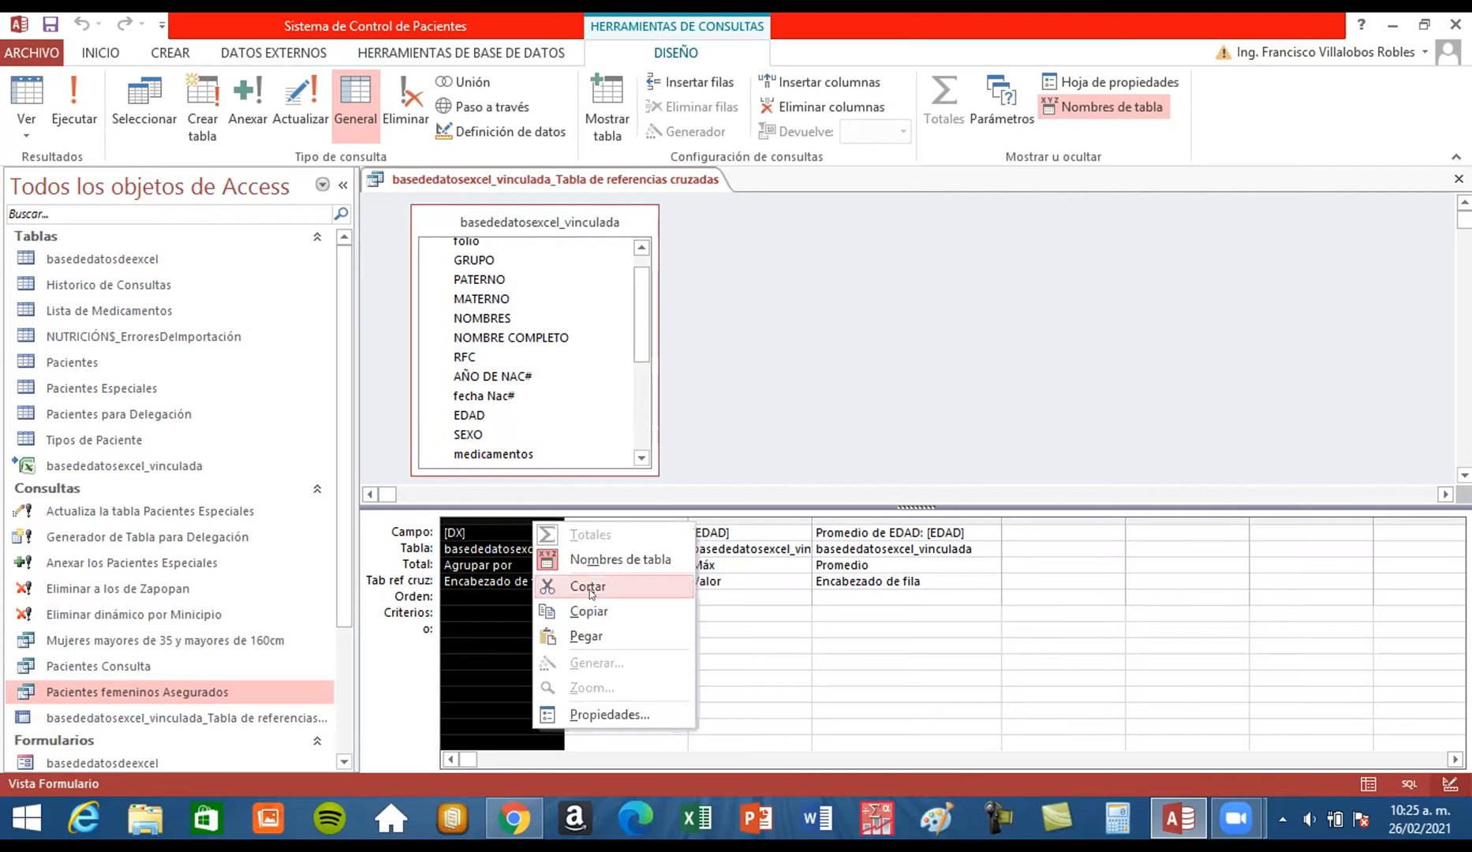
click(488, 520)
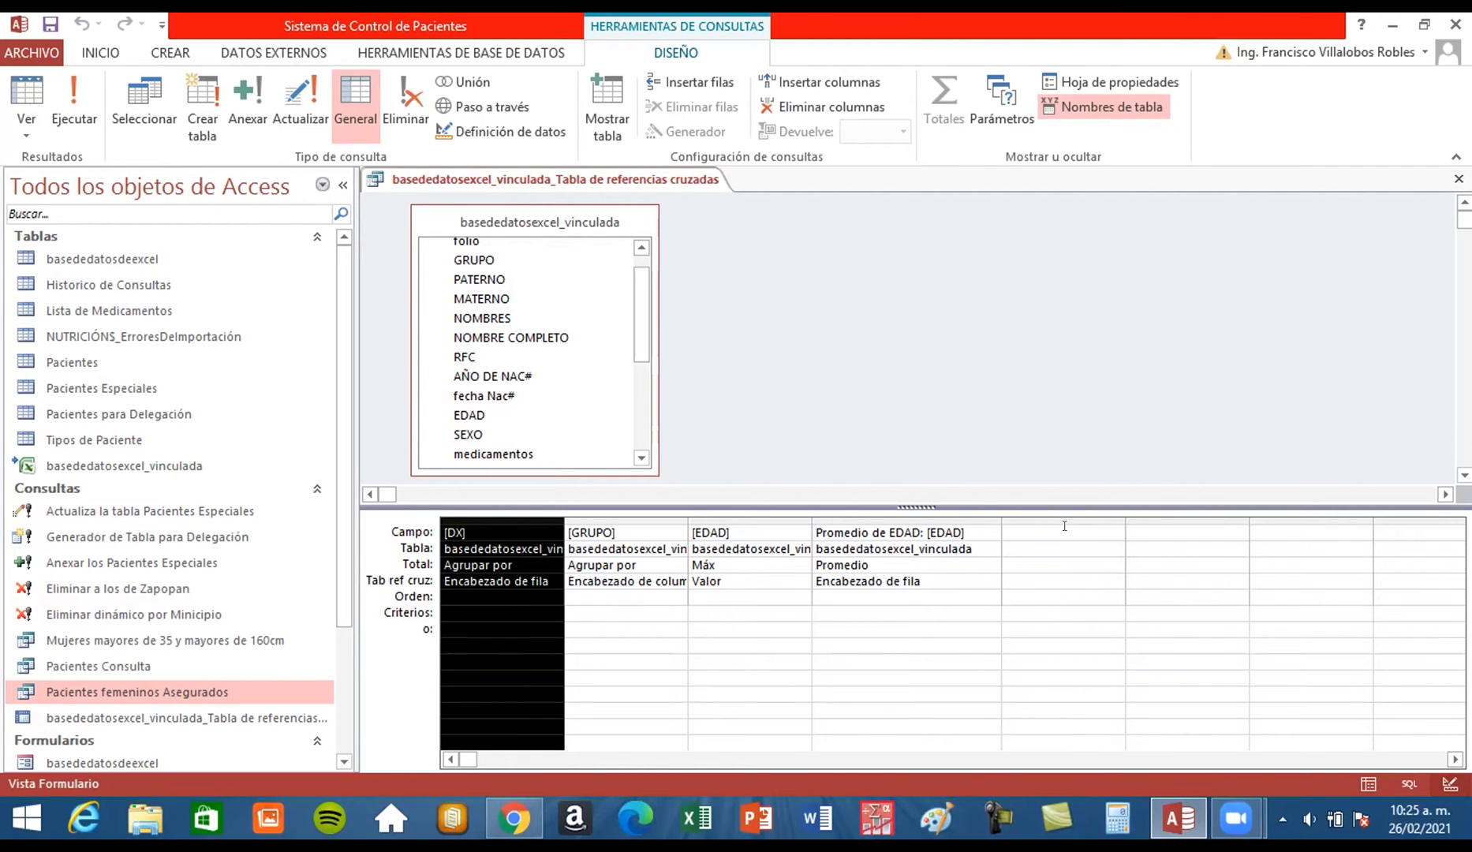
Add the SEXO field to the first empty column of the design grid and set its crosstab role to Encabezado de fila
click(1040, 533)
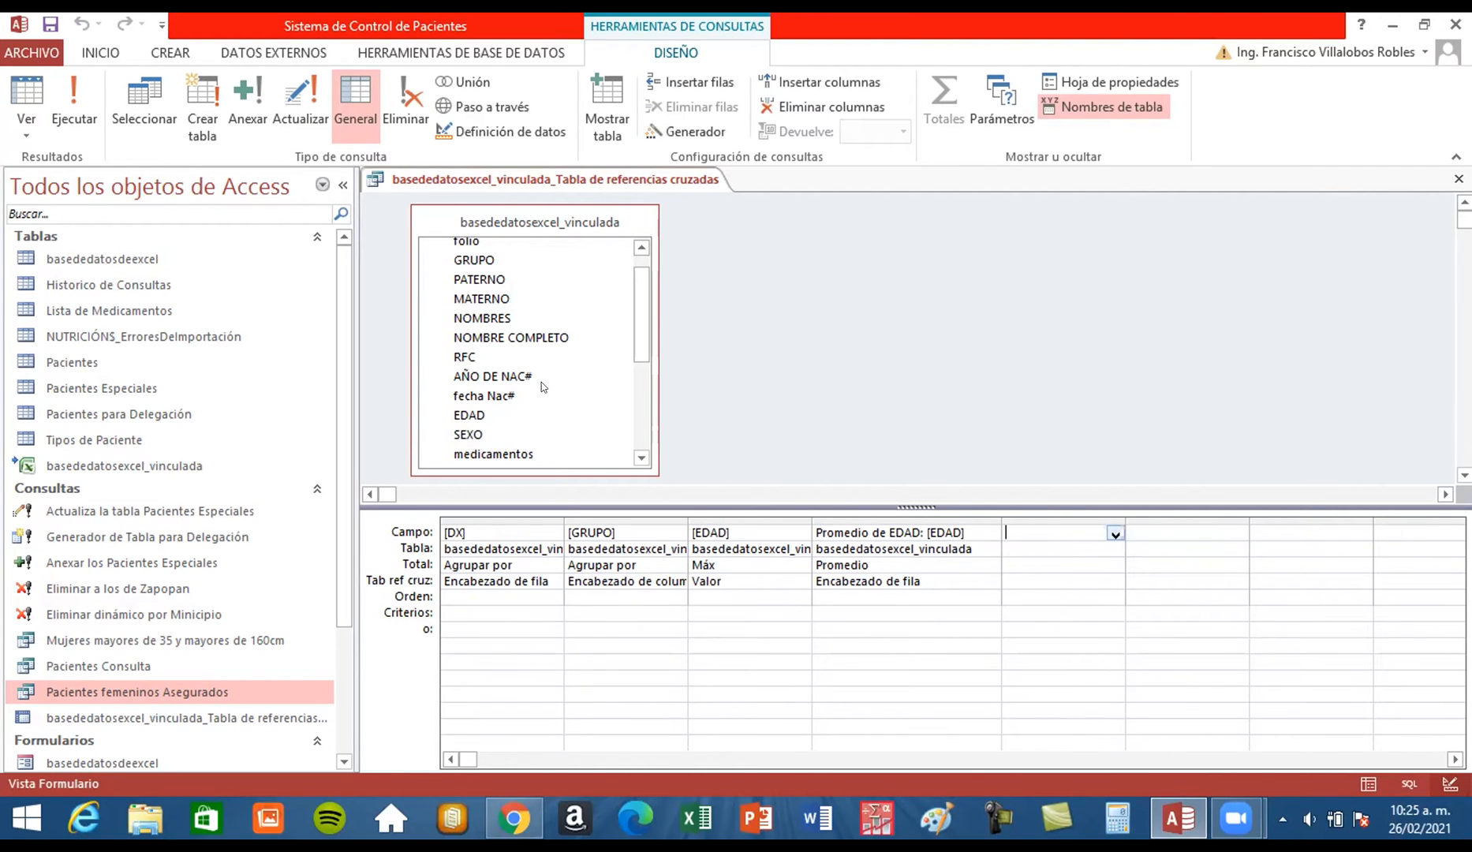
double_click(484, 435)
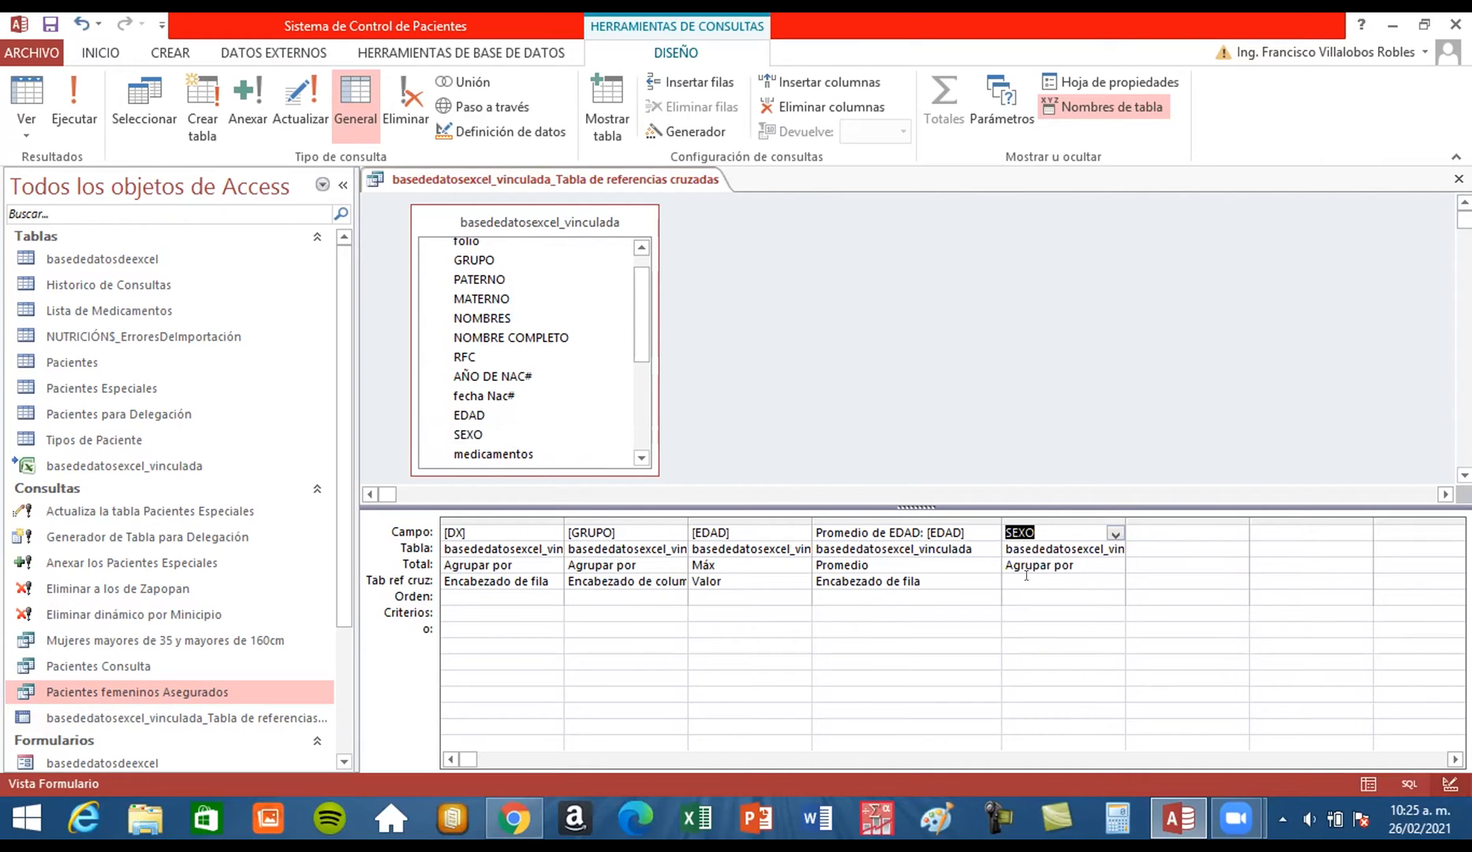
click(1083, 582)
click(1112, 584)
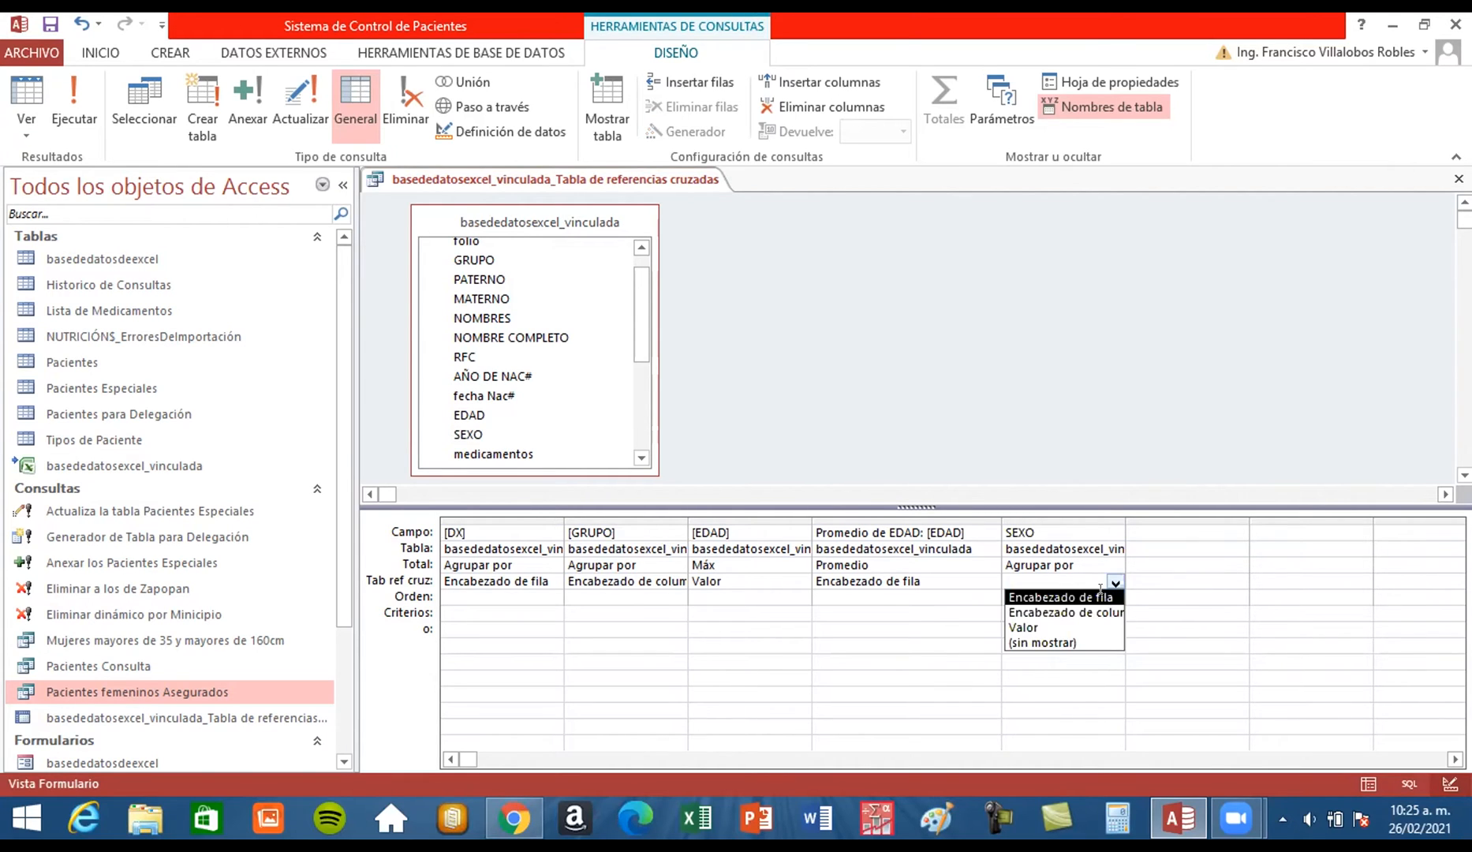
click(1101, 594)
click(477, 520)
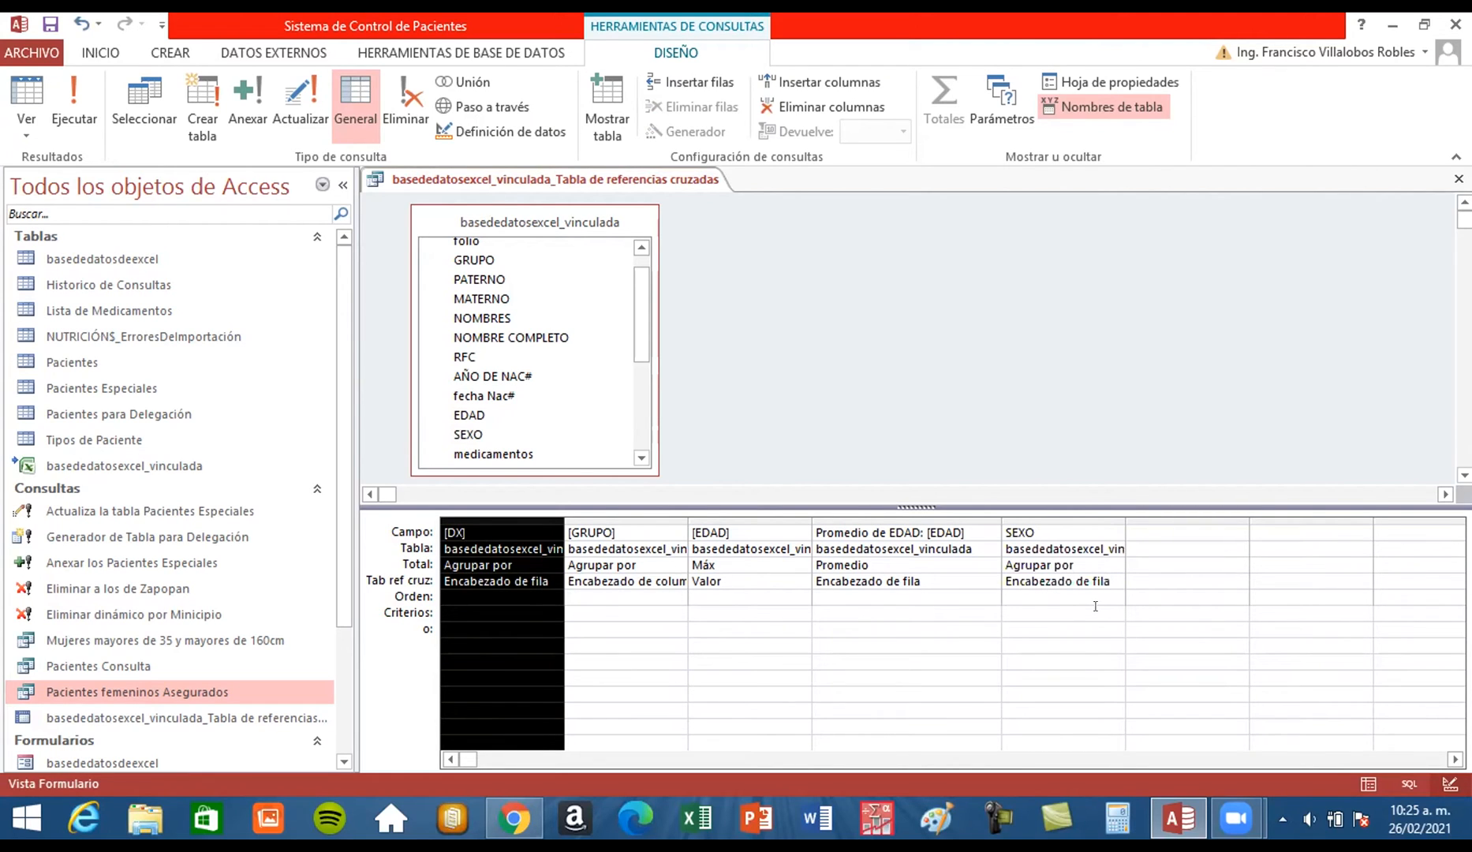
Review the crosstab results with the SEXO row heading in Datasheet view and return to Design view
click(544, 179)
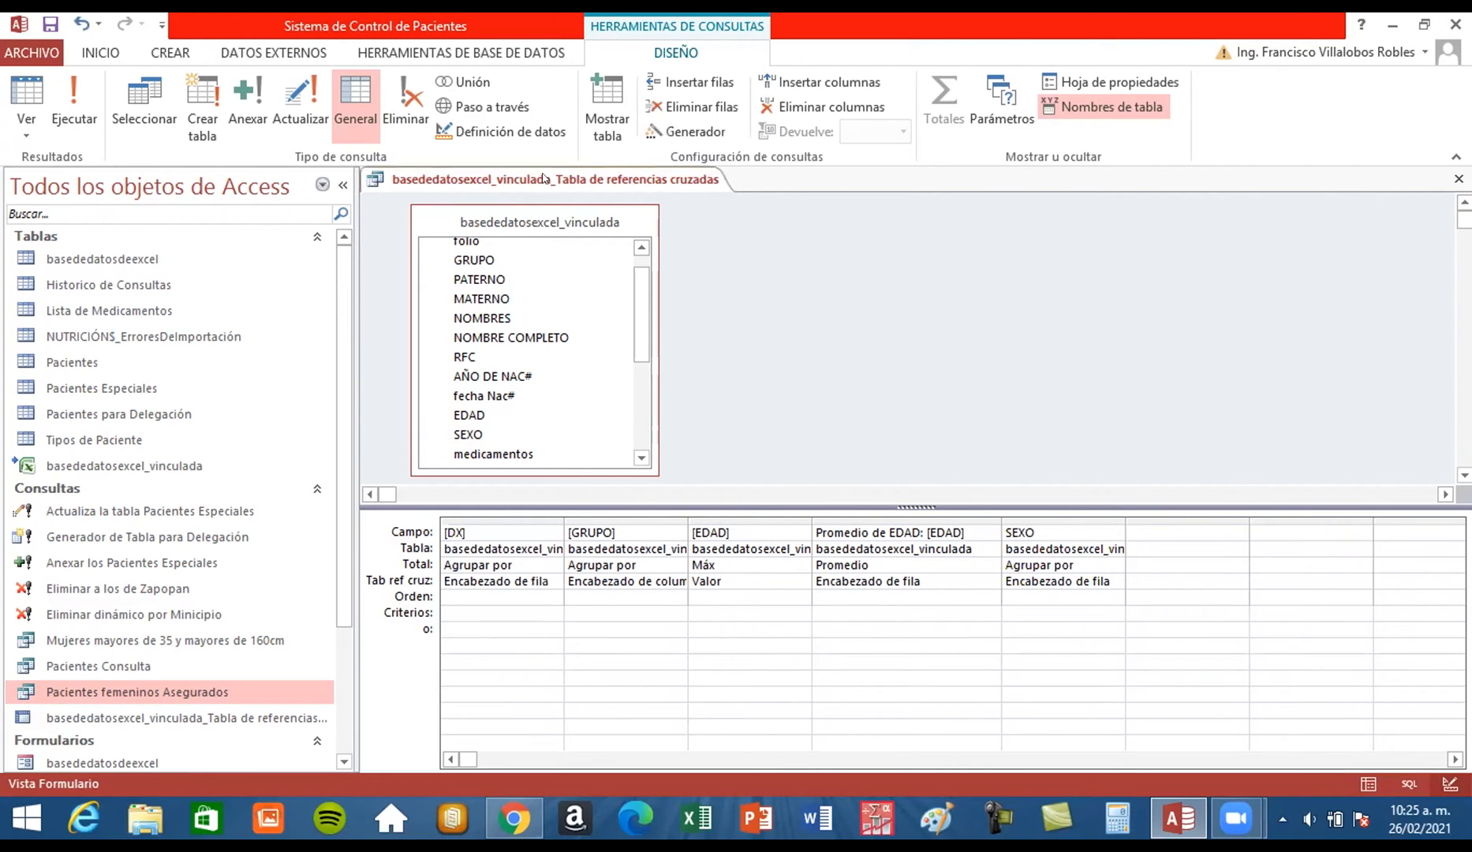
right_click(544, 179)
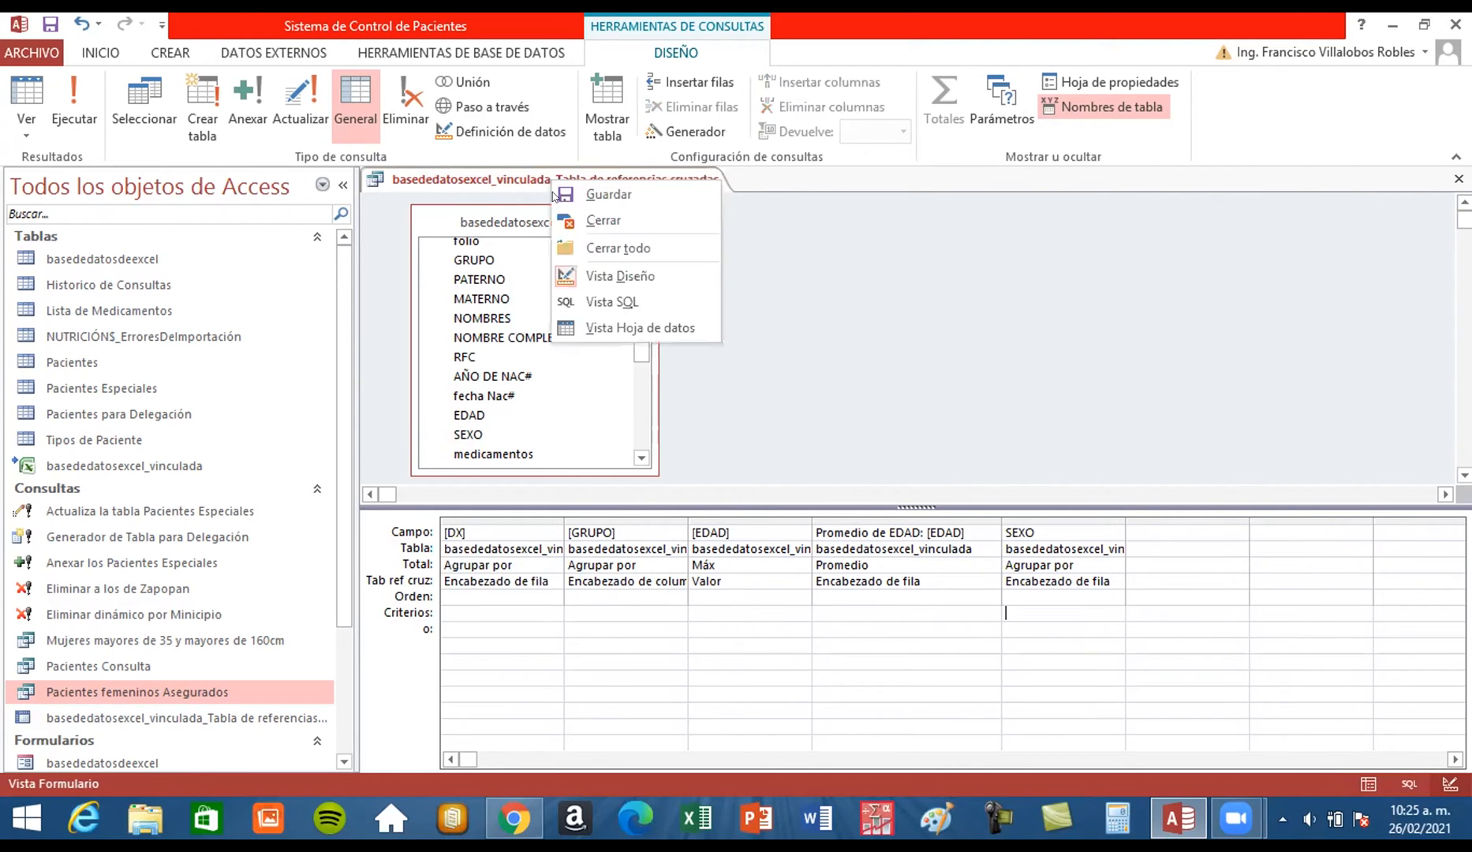
click(595, 316)
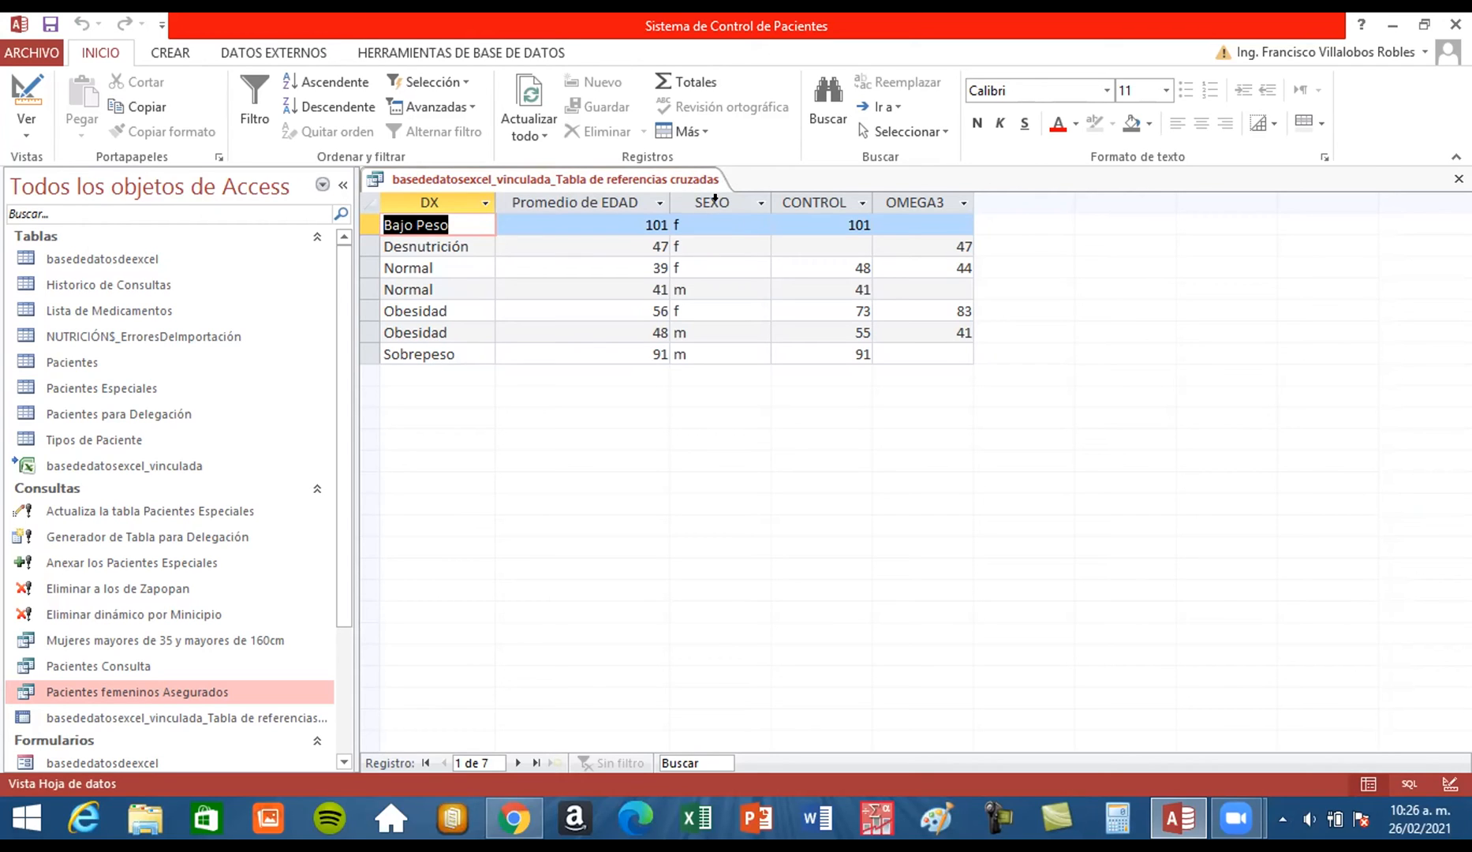
right_click(571, 174)
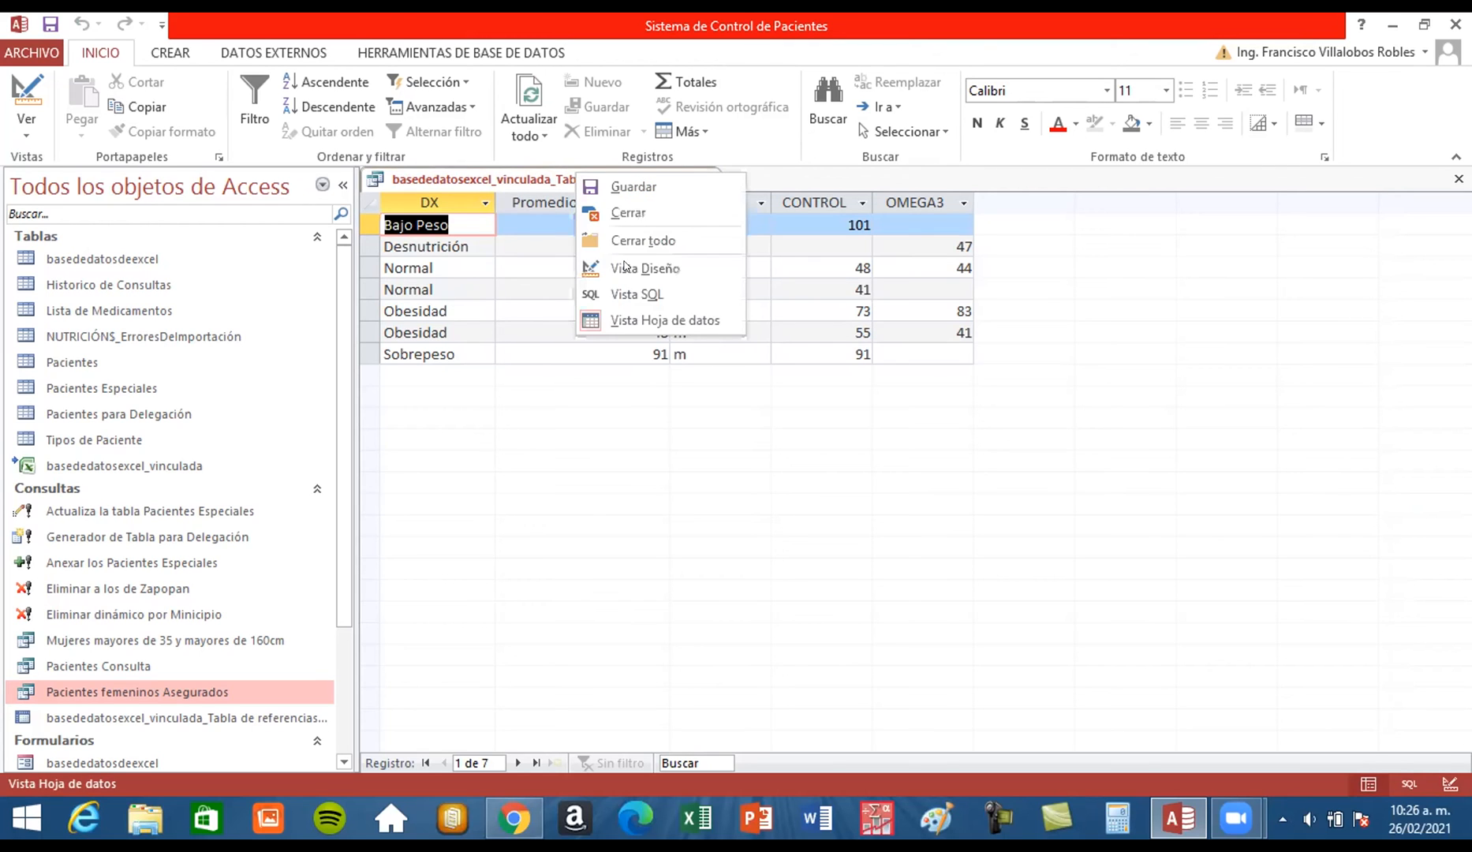
click(626, 267)
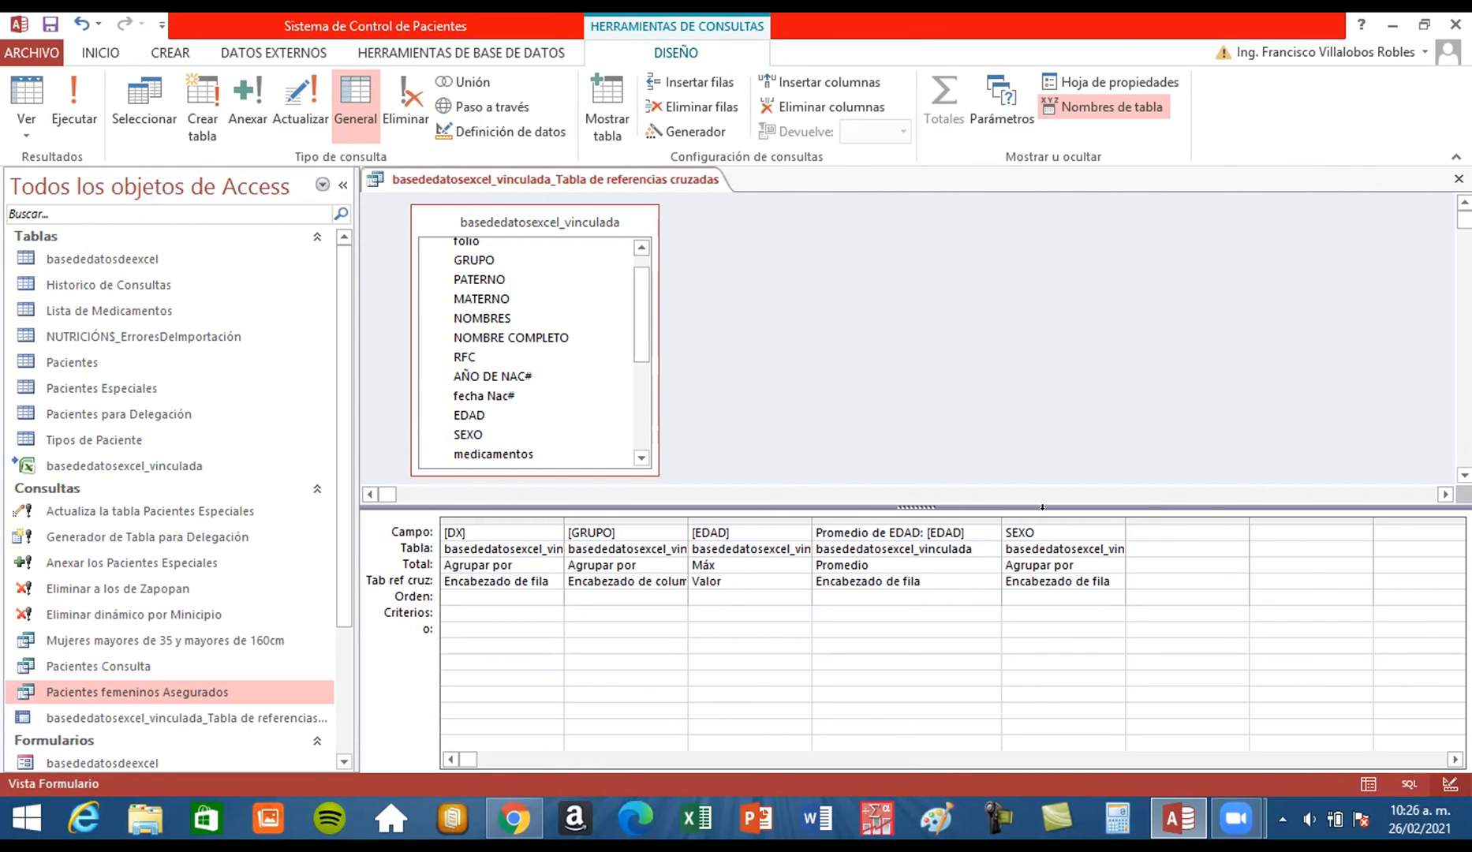
Move the SEXO column ahead of DX so it is the first column of the design grid
click(1054, 521)
drag(1056, 523, 486, 524)
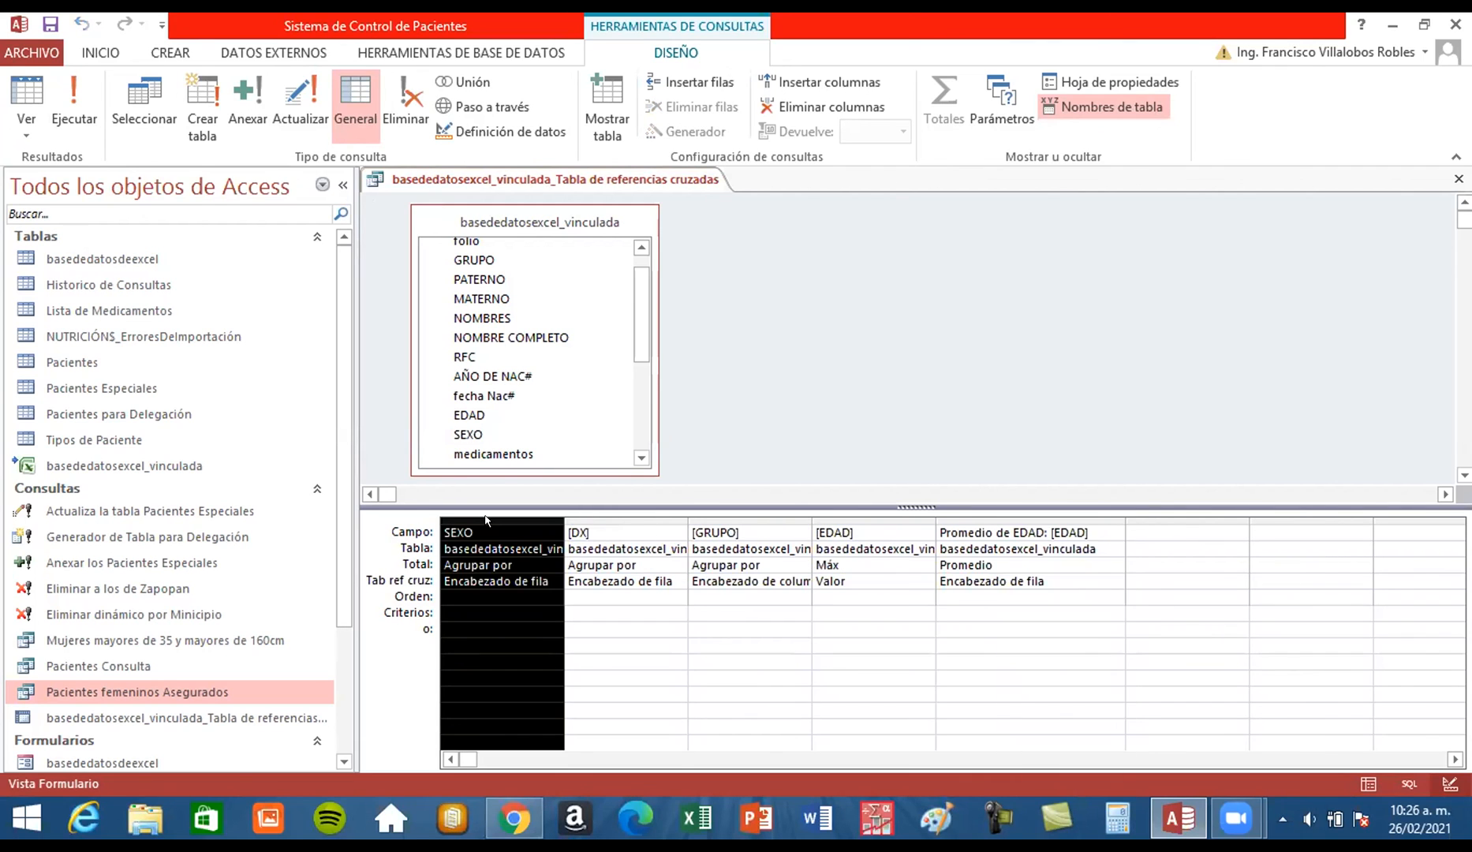
click(669, 608)
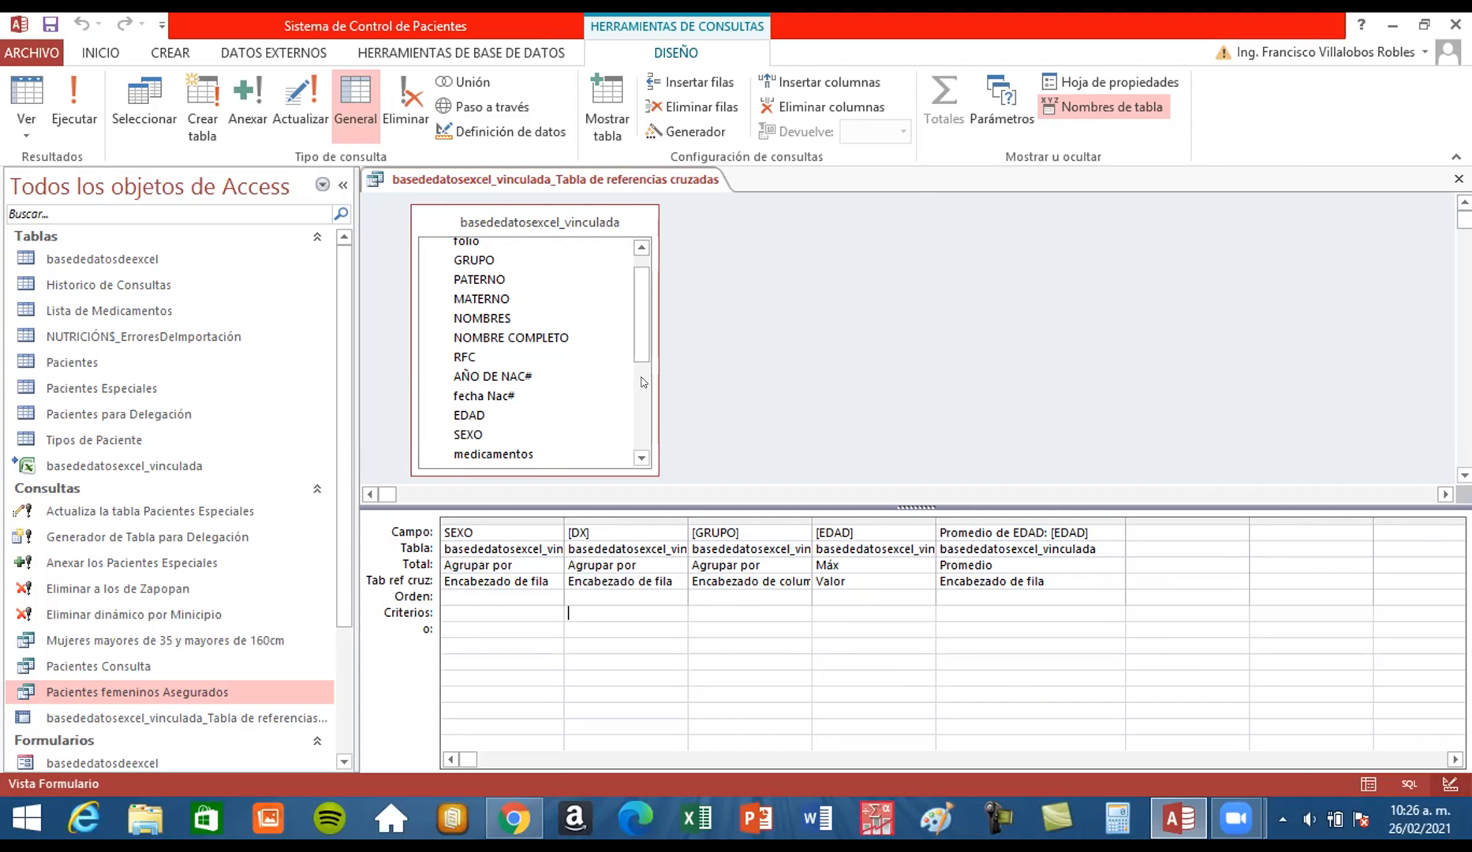
Show the reordered crosstab query in Datasheet view
right_click(456, 177)
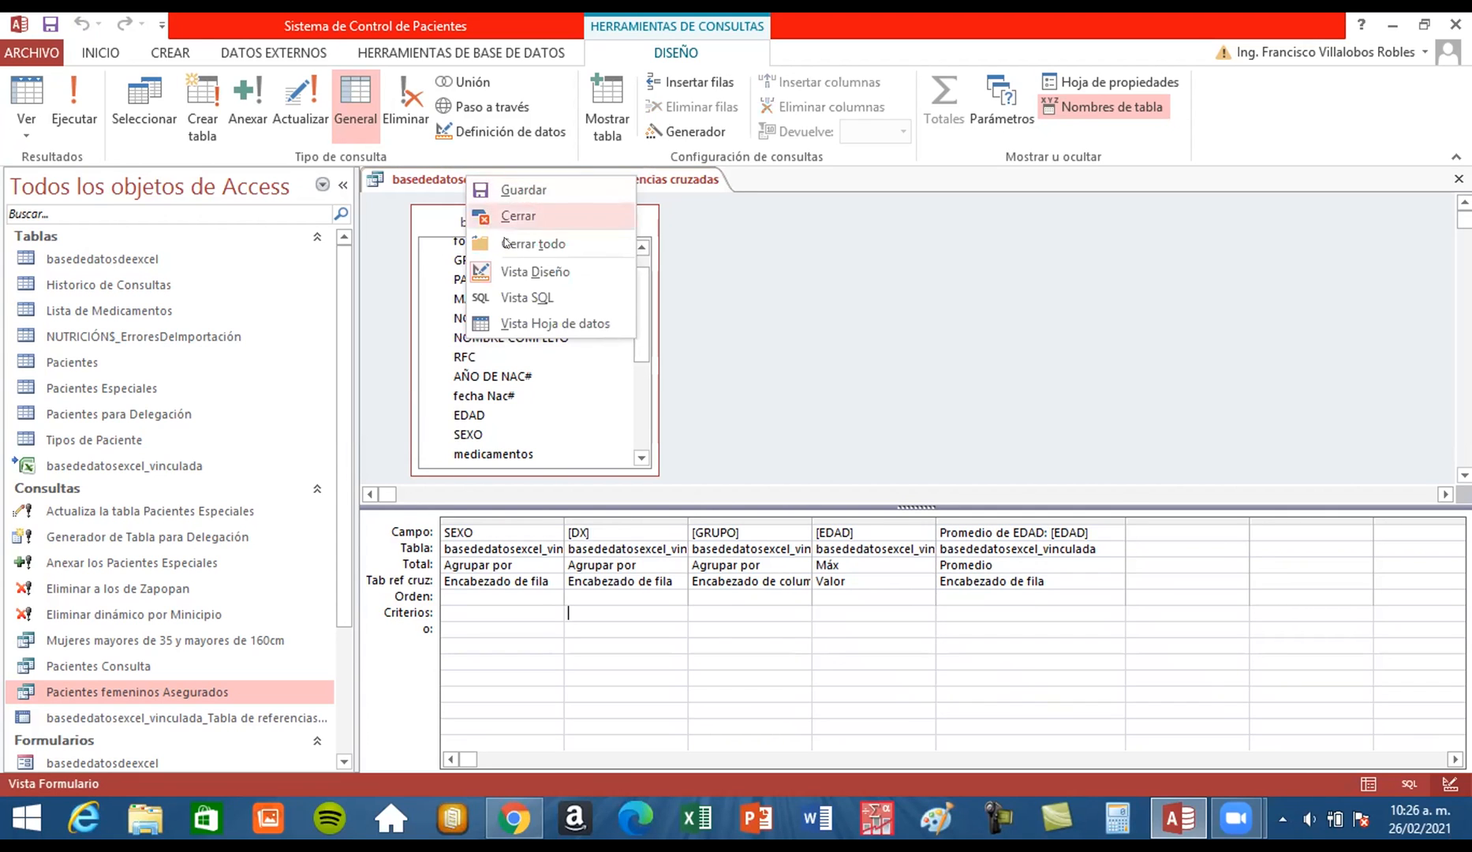